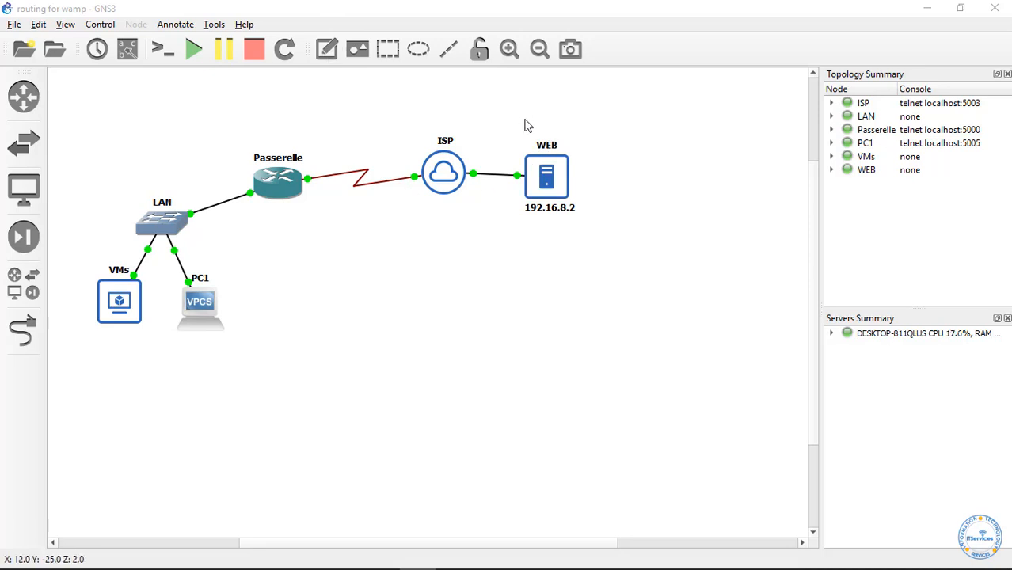
Examine the example topology: the WEB server, the ISP, the Passerelle router, and the LAN switch with its VMs and PC1.
drag(524, 119, 650, 275)
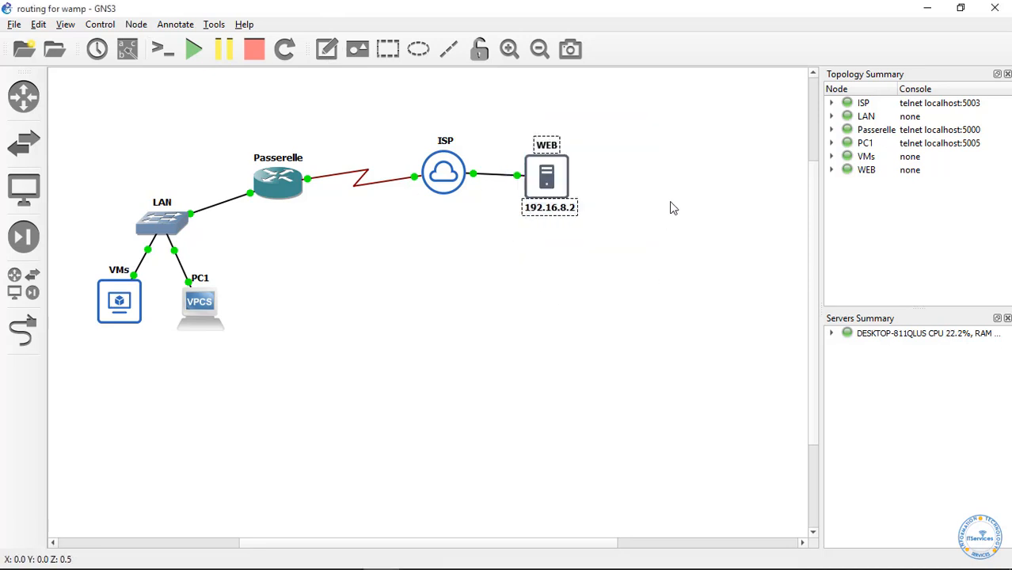
drag(543, 87, 627, 278)
drag(469, 108, 422, 274)
drag(573, 111, 501, 311)
drag(465, 123, 388, 260)
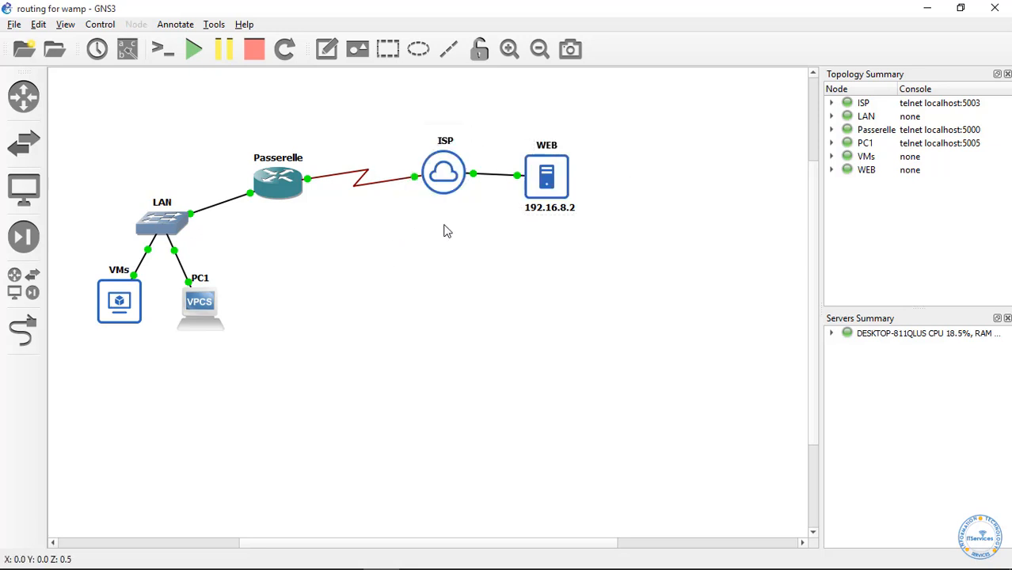
drag(447, 227, 411, 106)
drag(607, 97, 363, 293)
drag(648, 122, 422, 333)
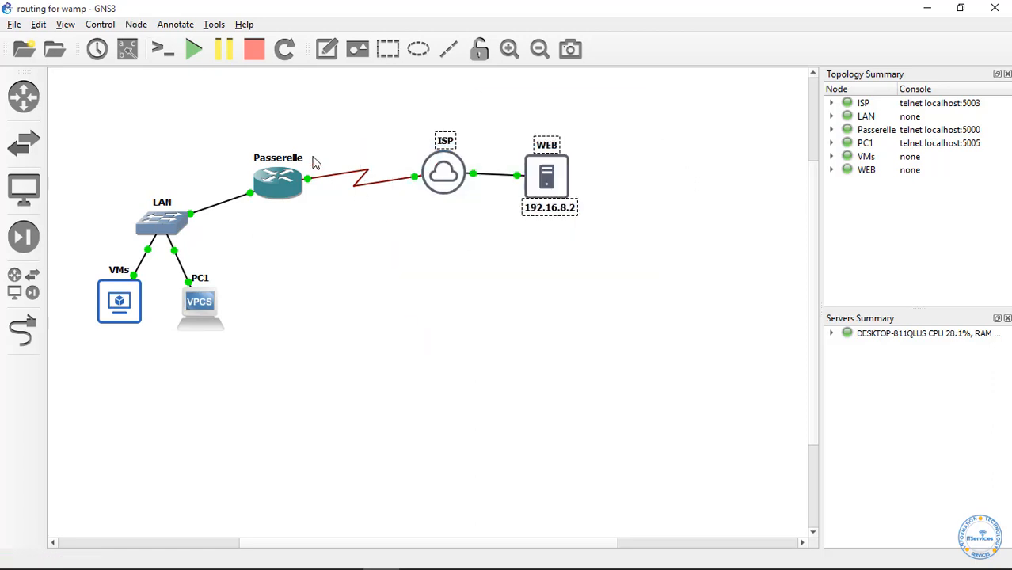
drag(90, 161, 250, 440)
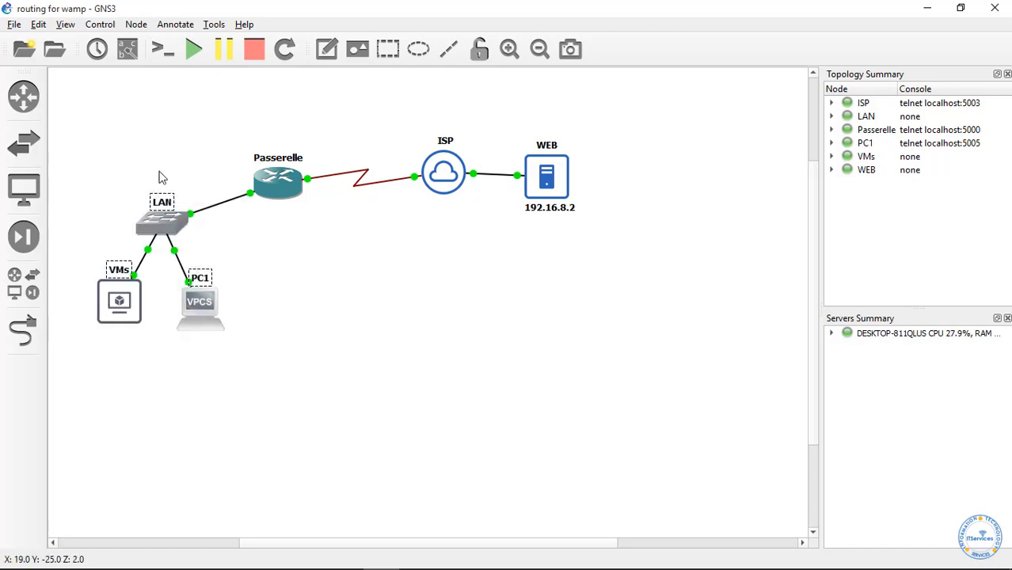
drag(158, 171, 228, 410)
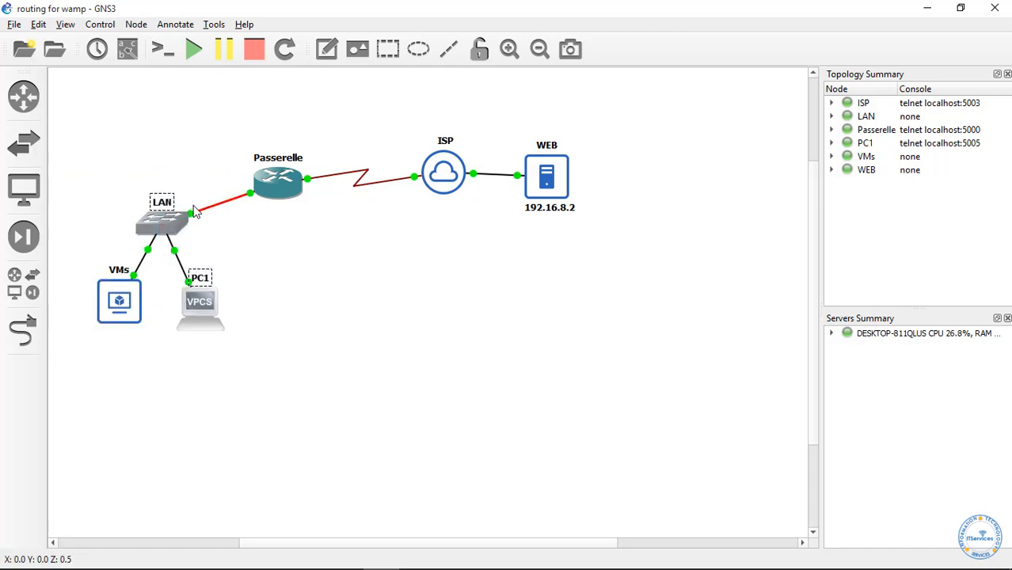
drag(248, 123, 320, 285)
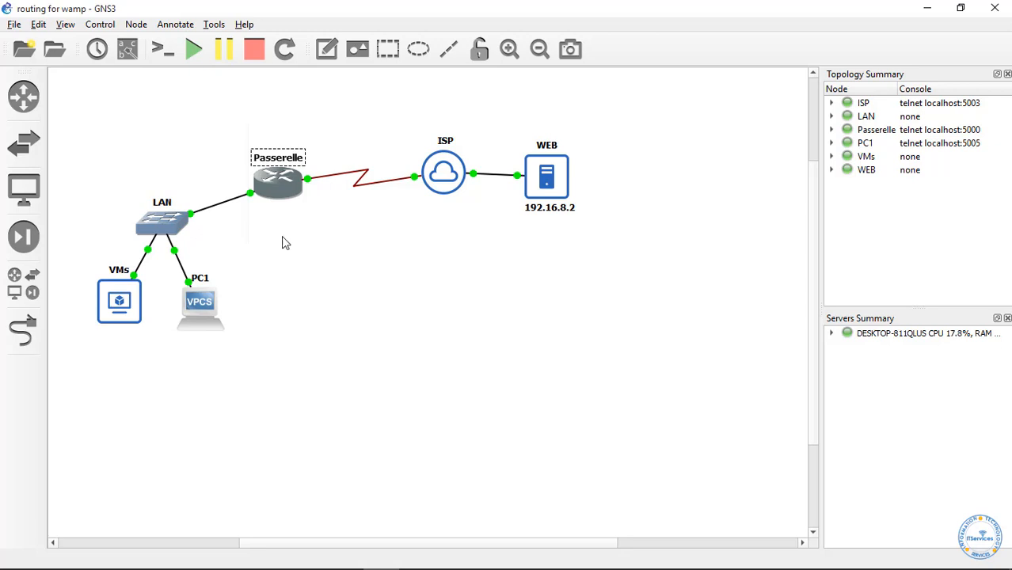
mouse_move(552, 164)
mouse_move(141, 302)
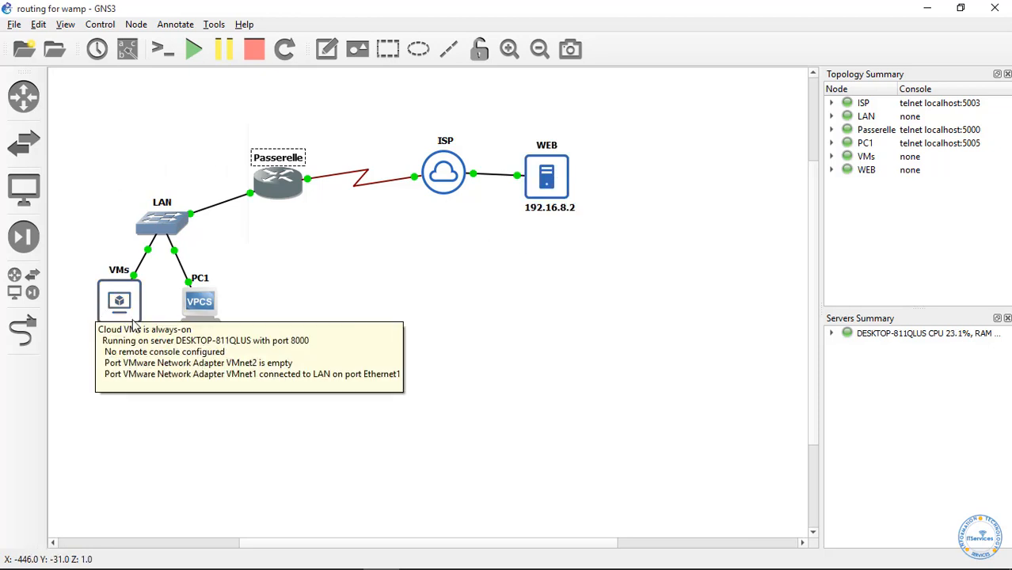
click(22, 283)
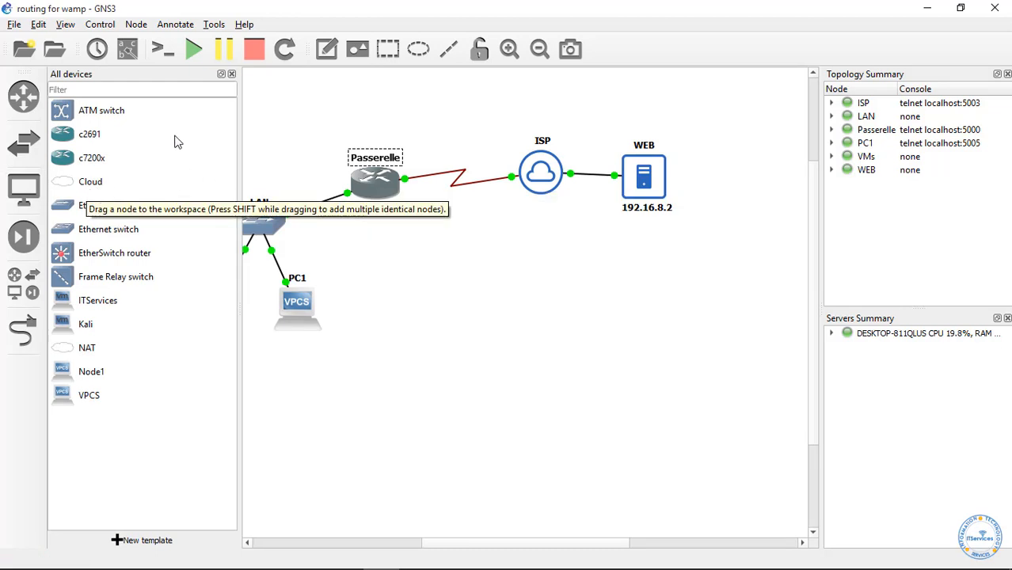
click(232, 74)
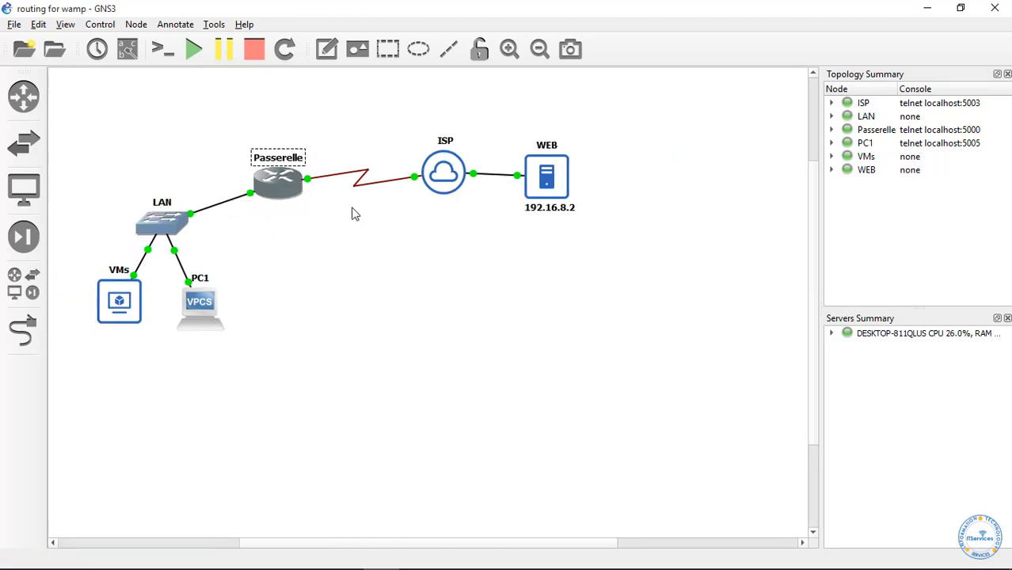
click(362, 263)
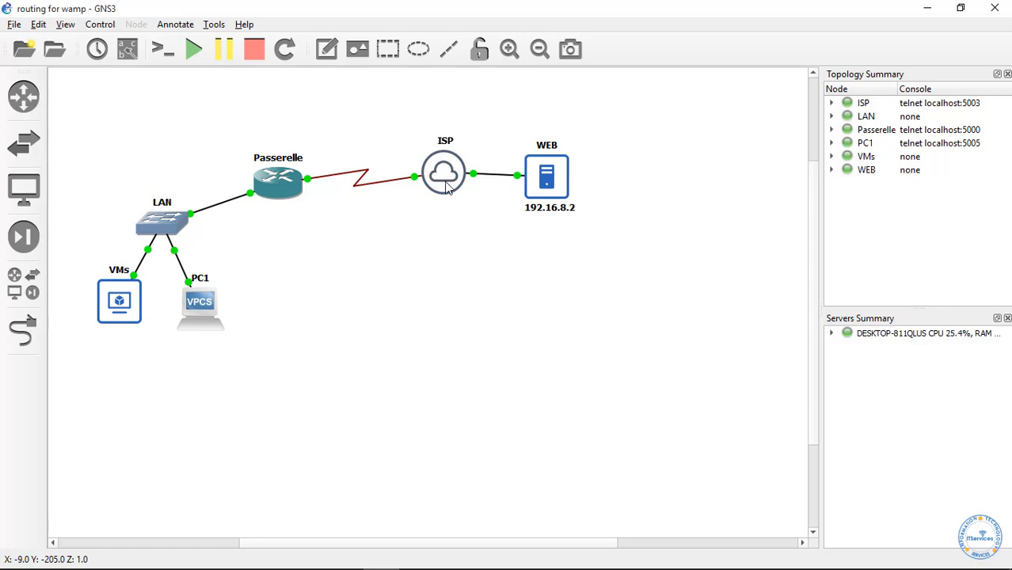
mouse_move(457, 186)
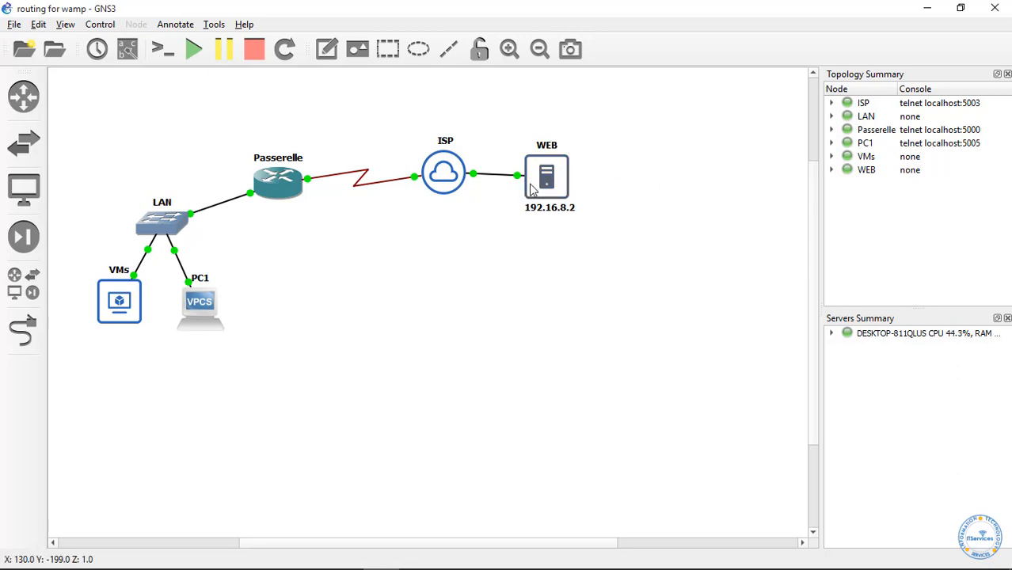
mouse_move(430, 563)
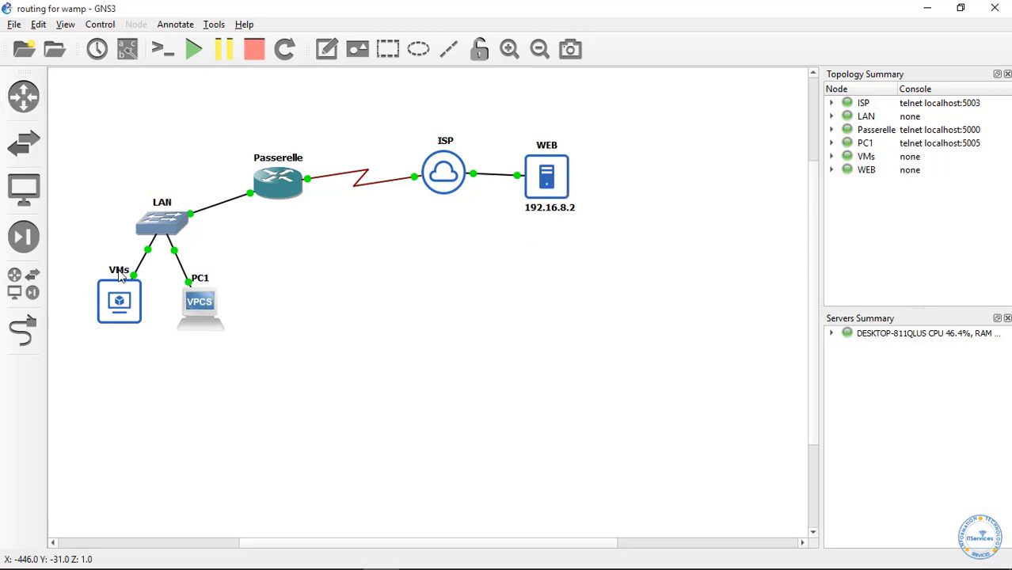
mouse_move(139, 270)
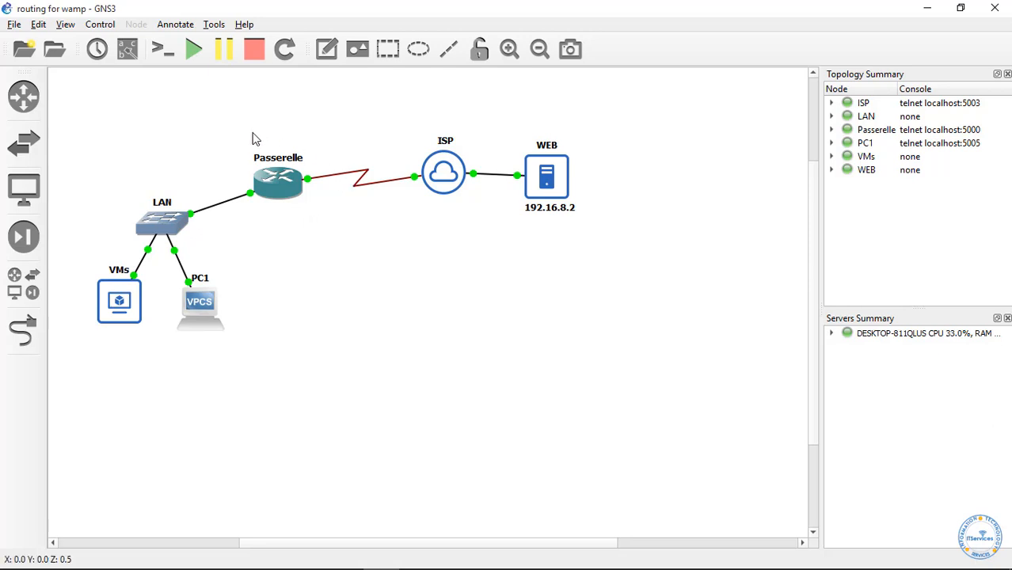
drag(252, 133, 318, 260)
drag(266, 124, 304, 277)
drag(259, 121, 319, 262)
drag(282, 233, 166, 139)
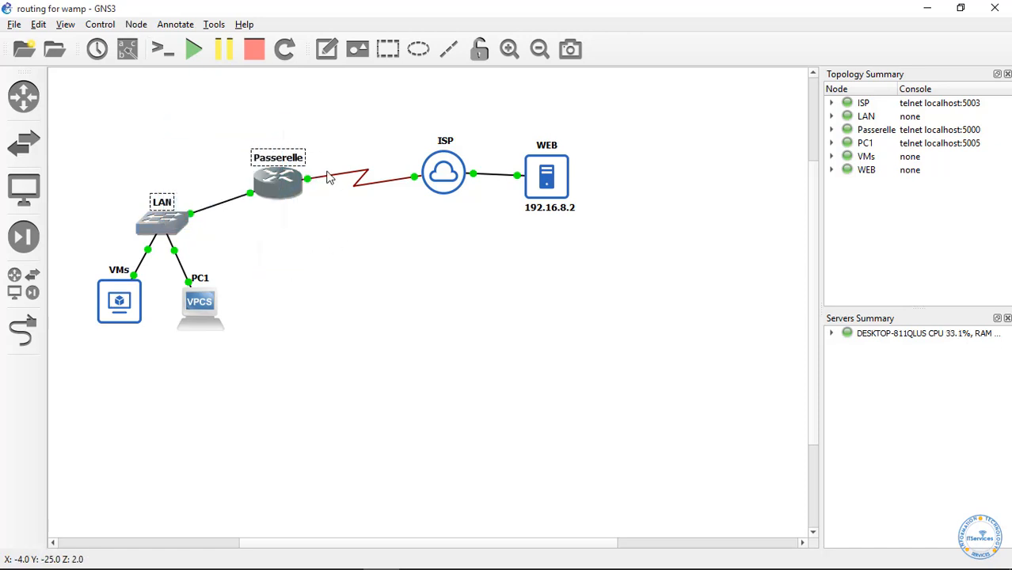
drag(103, 183, 263, 441)
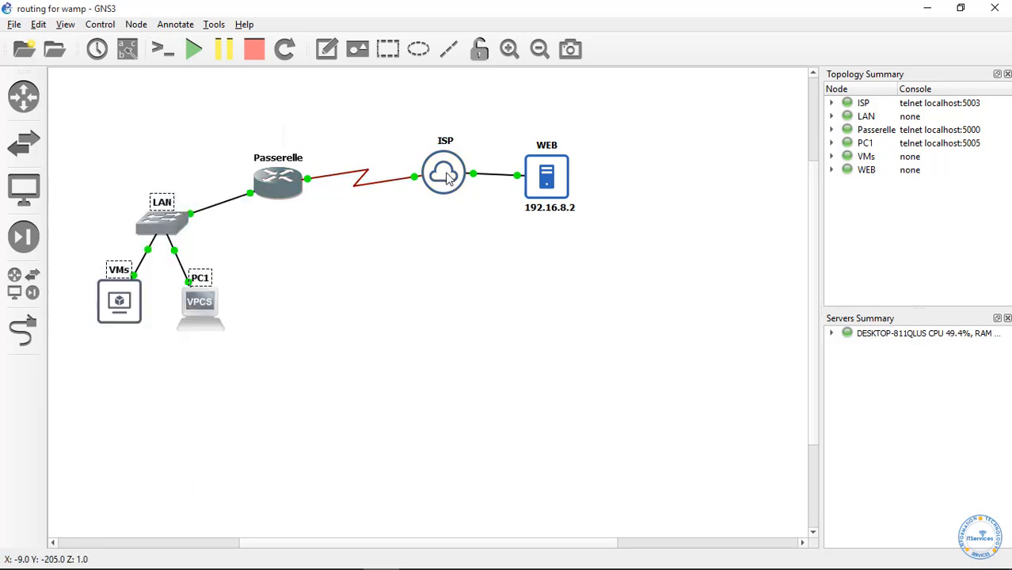
click(445, 207)
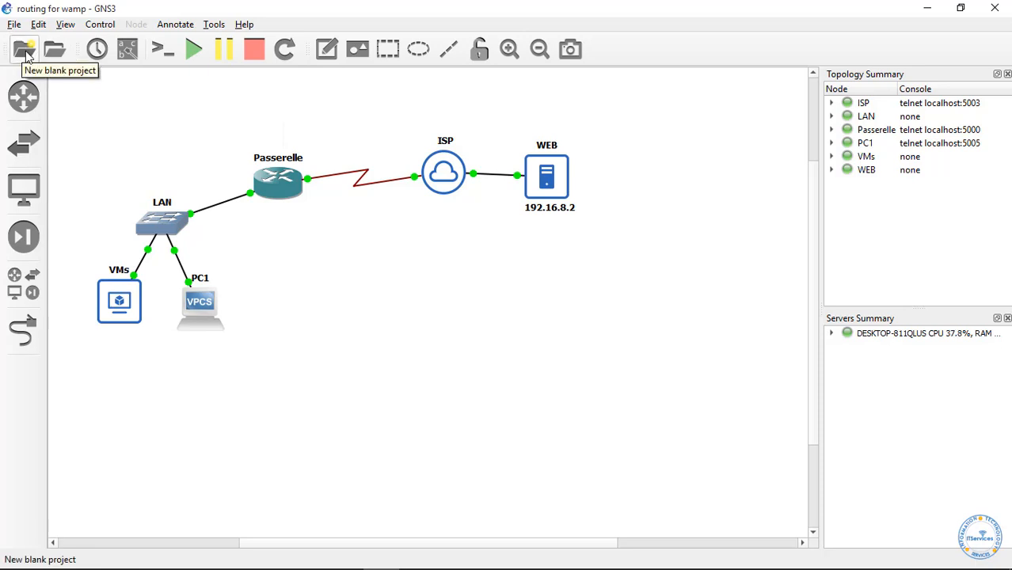
drag(486, 114, 96, 405)
drag(674, 343, 66, 73)
click(348, 396)
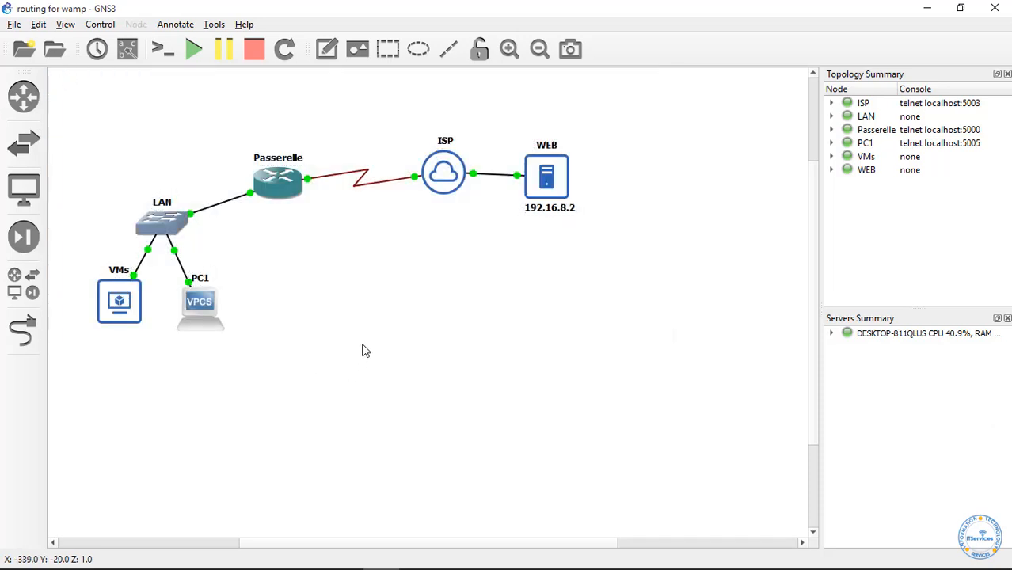
Create a new blank project named "Apache vol. 2".
click(24, 52)
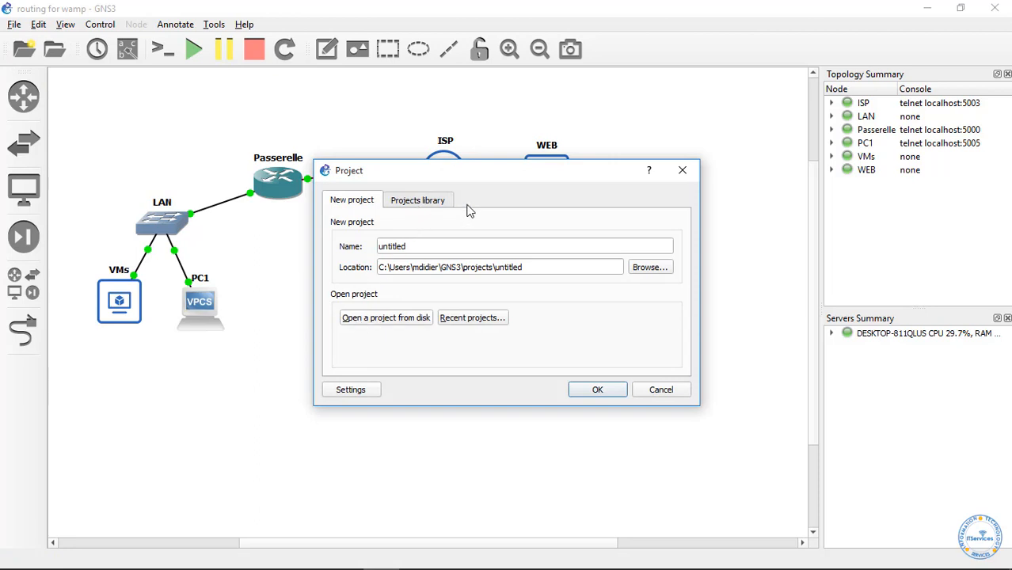
click(429, 246)
double_click(429, 247)
click(430, 246)
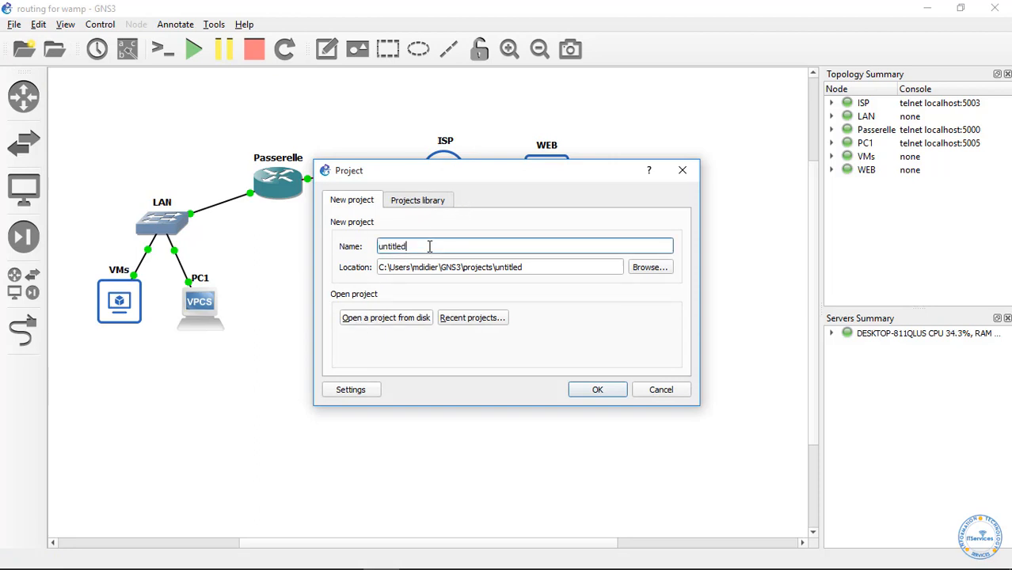
double_click(421, 244)
text(Apache vo)
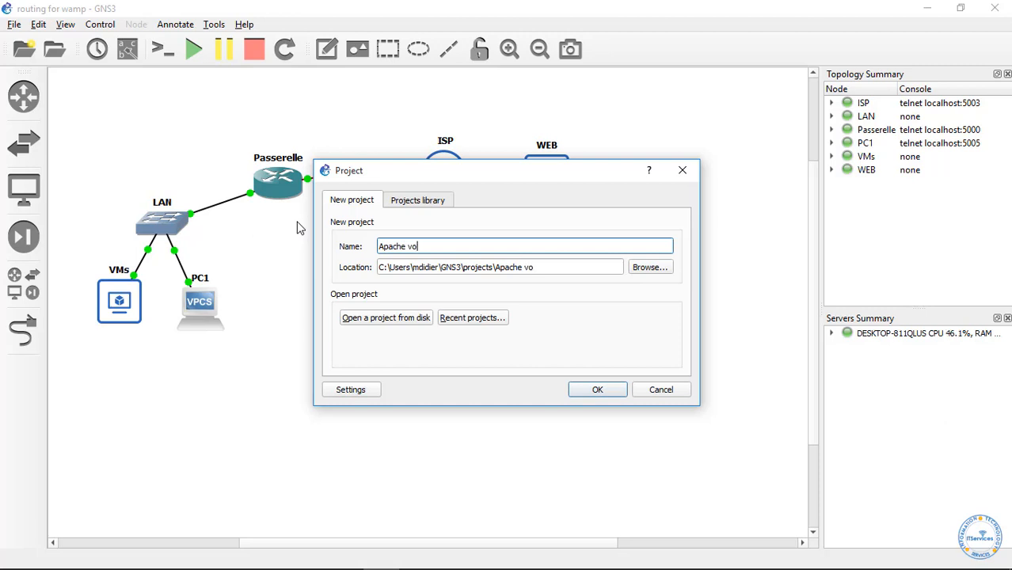
text(l. 2)
click(614, 400)
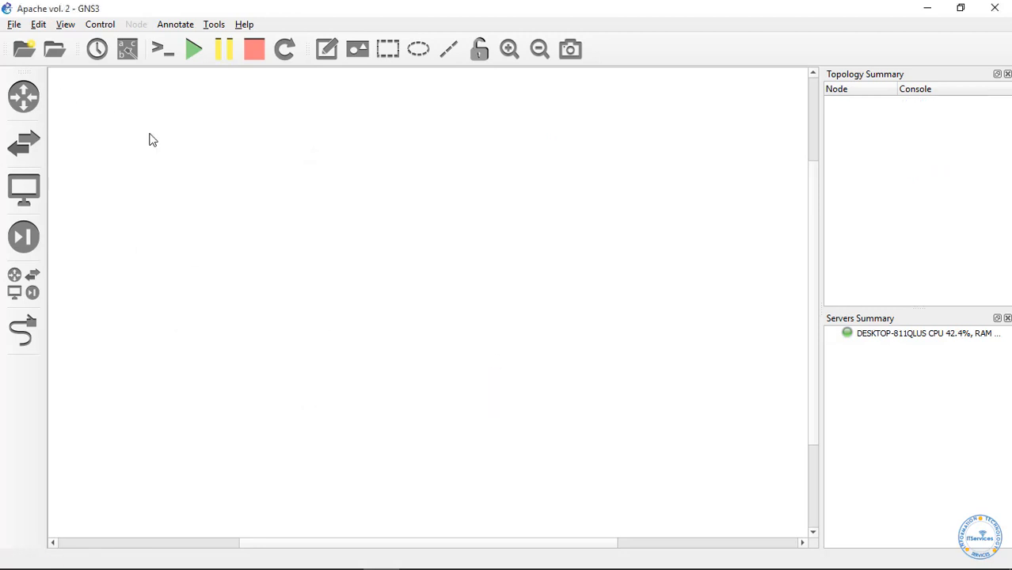
Add two c7200x routers side by side in the upper part of the empty workspace.
click(8, 290)
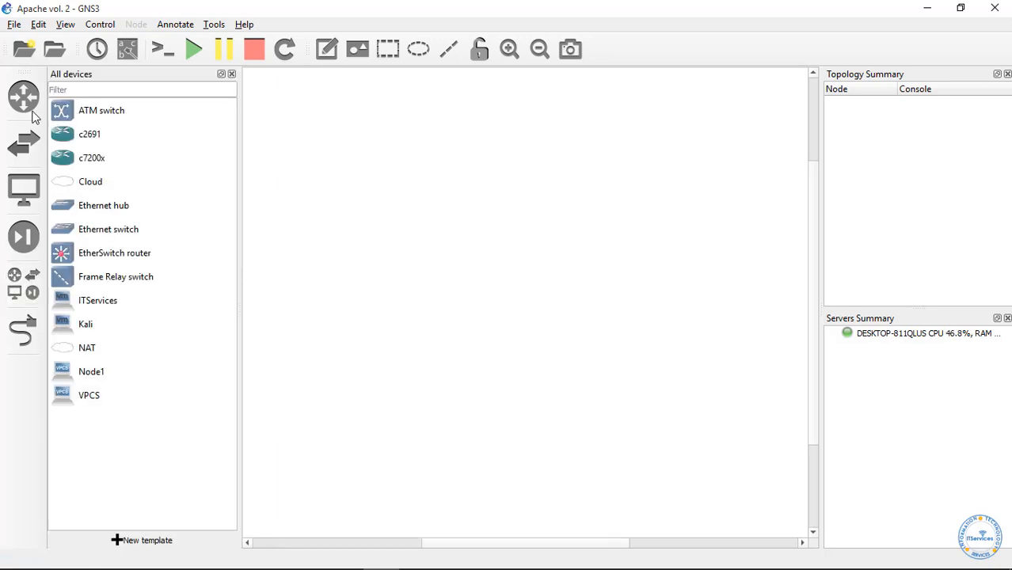
click(96, 158)
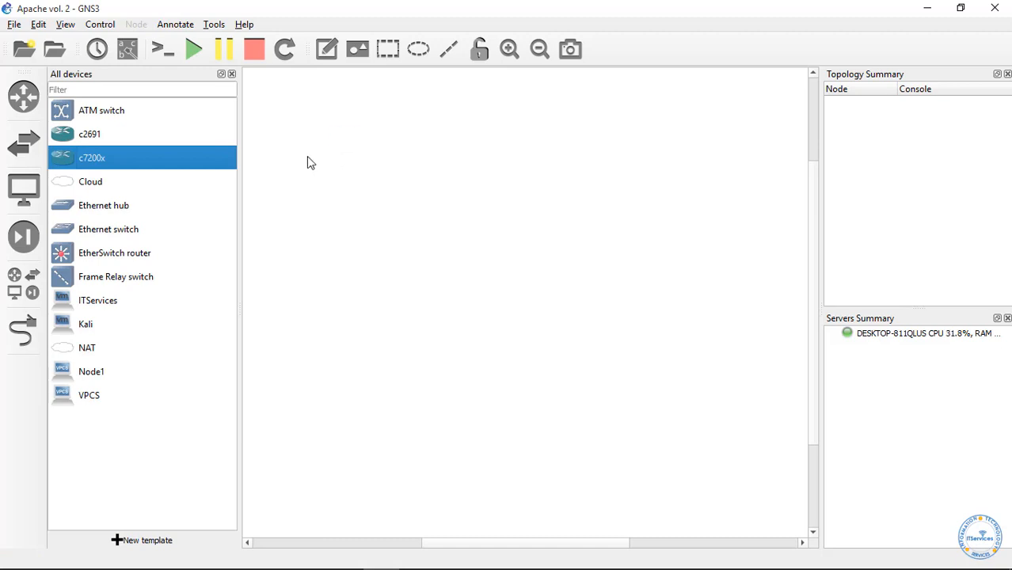
drag(306, 175, 370, 160)
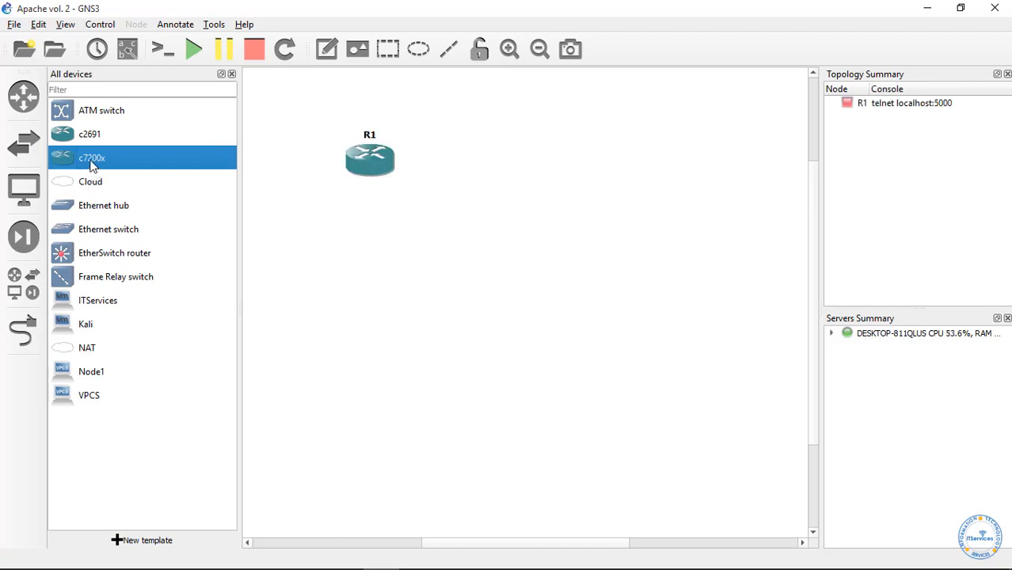
drag(93, 162, 528, 159)
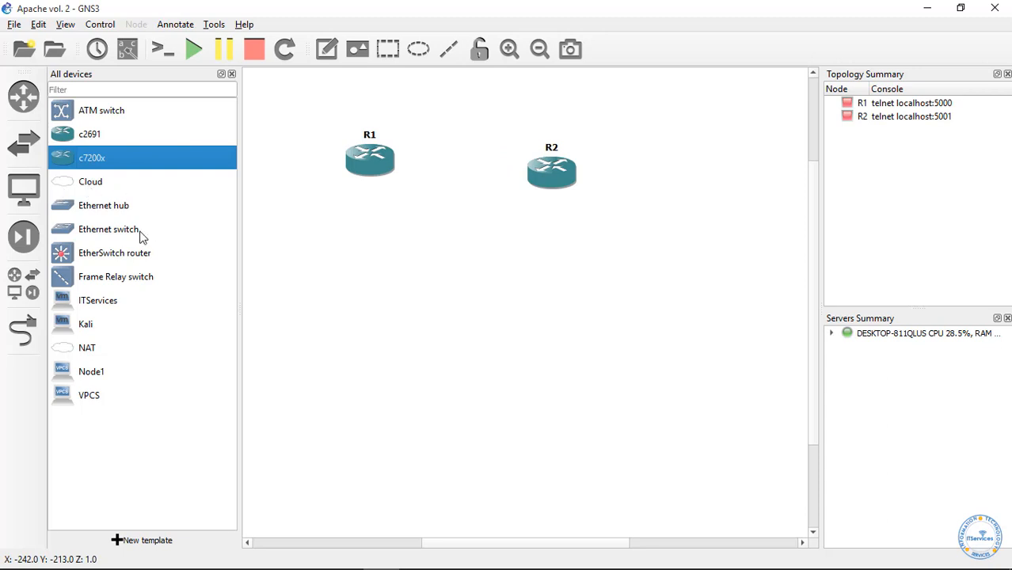
Add an Ethernet switch below R1, one cloud under the switch, a second cloud beside R2, and a VPCS next to the lower cloud.
drag(91, 231, 374, 252)
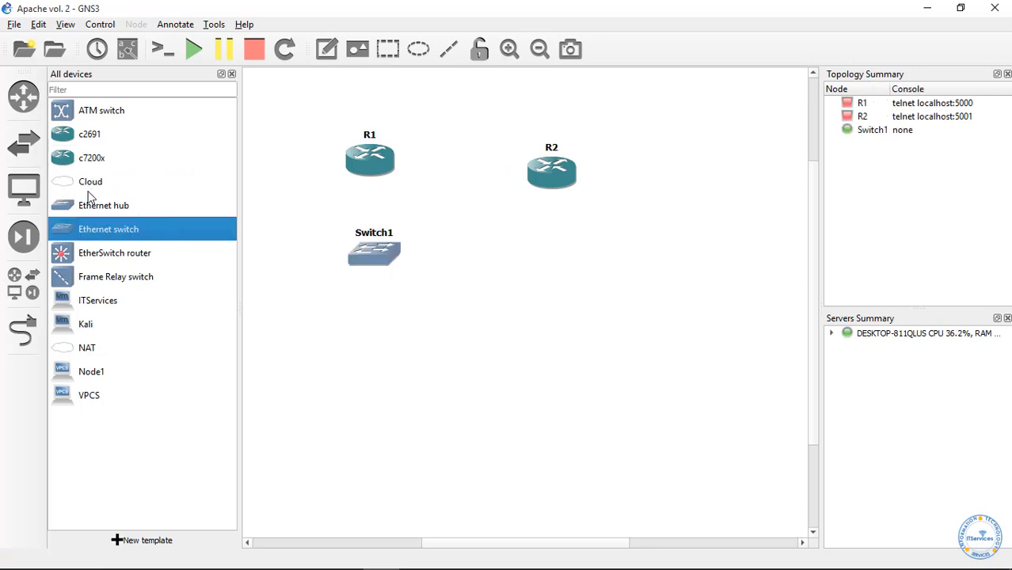
drag(88, 190, 223, 267)
drag(83, 190, 653, 180)
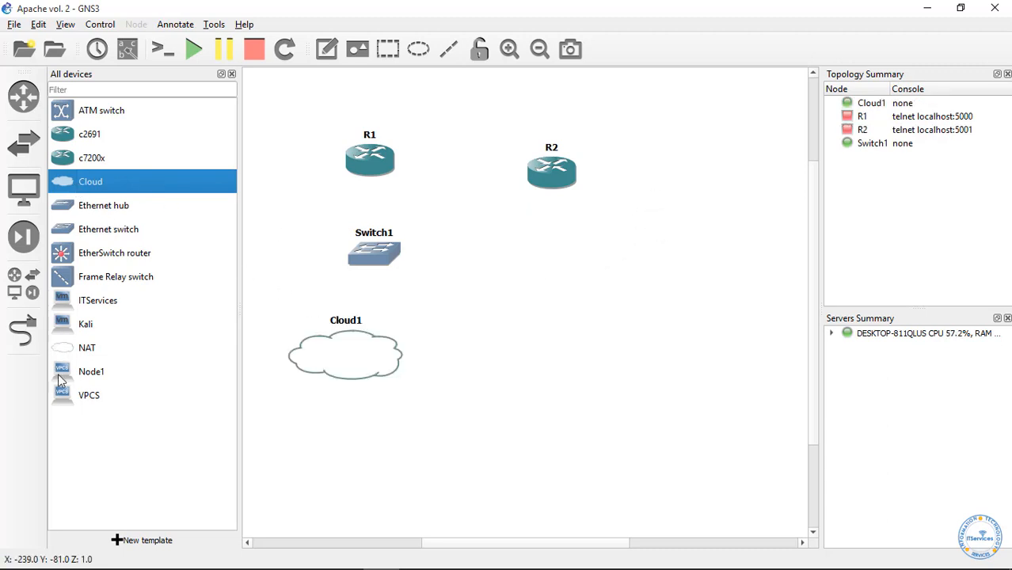
click(83, 402)
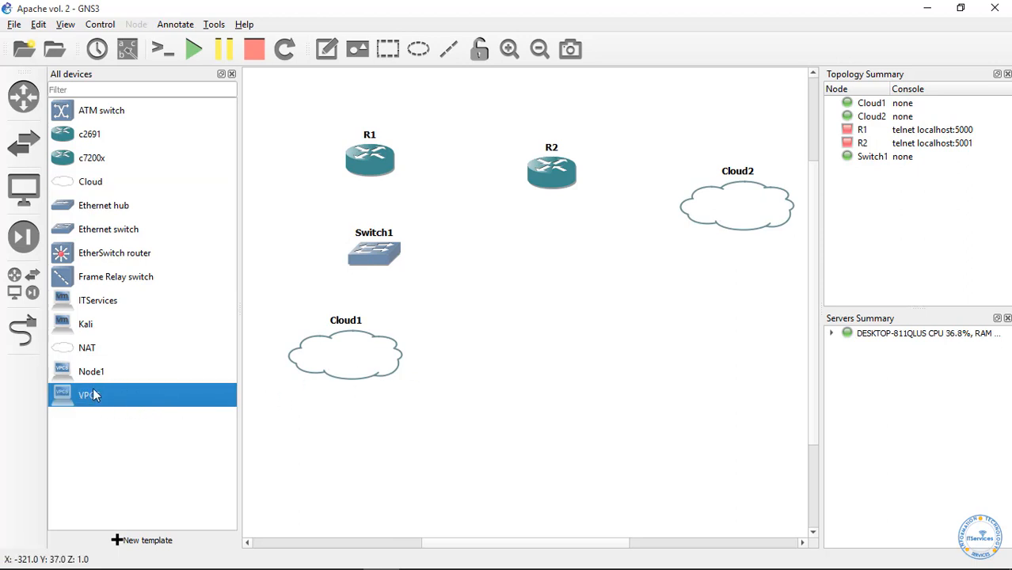
drag(93, 396, 481, 353)
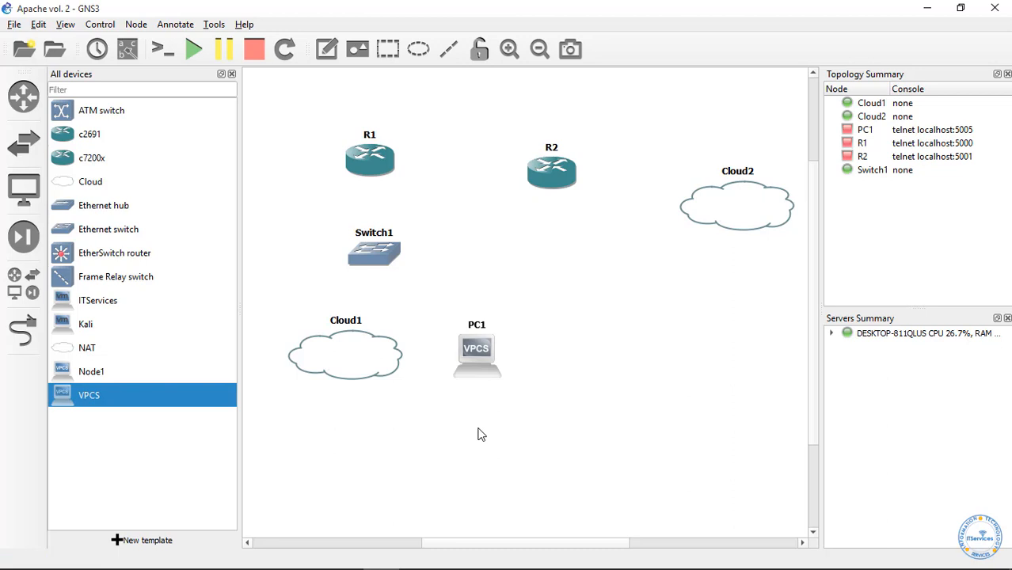
click(232, 75)
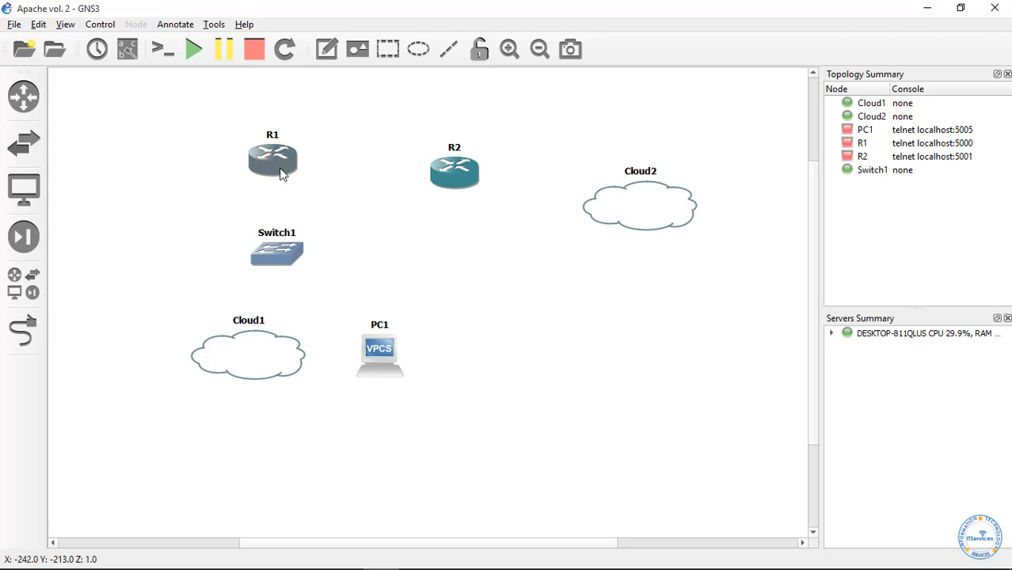
Arrange the nodes with R1, R2 and Cloud2 in one row, Switch1 lower left of R1, and Cloud1 and PC1 beneath the switch.
drag(279, 256, 148, 214)
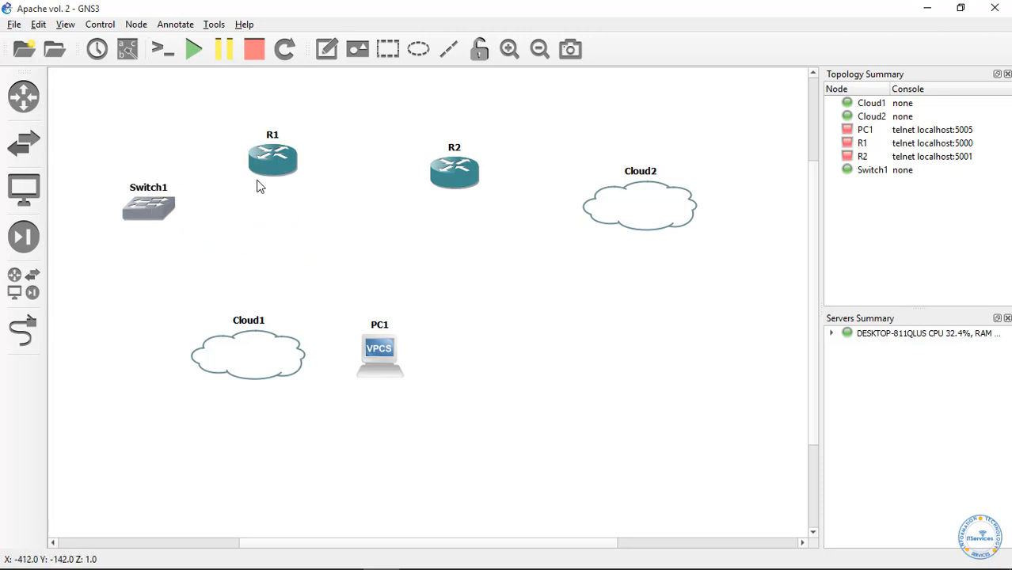
drag(269, 170, 313, 173)
drag(484, 177, 526, 170)
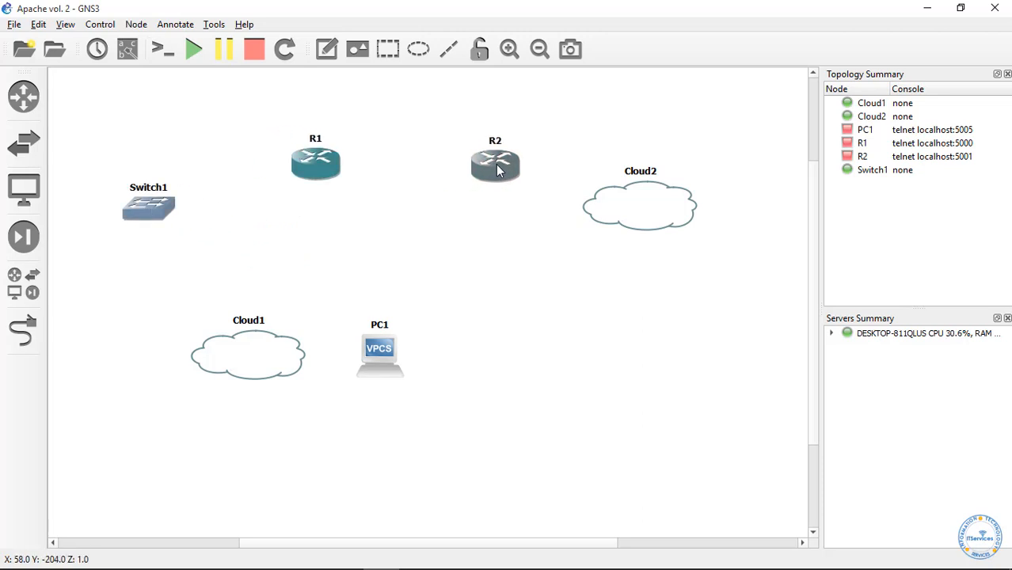
drag(270, 354, 148, 335)
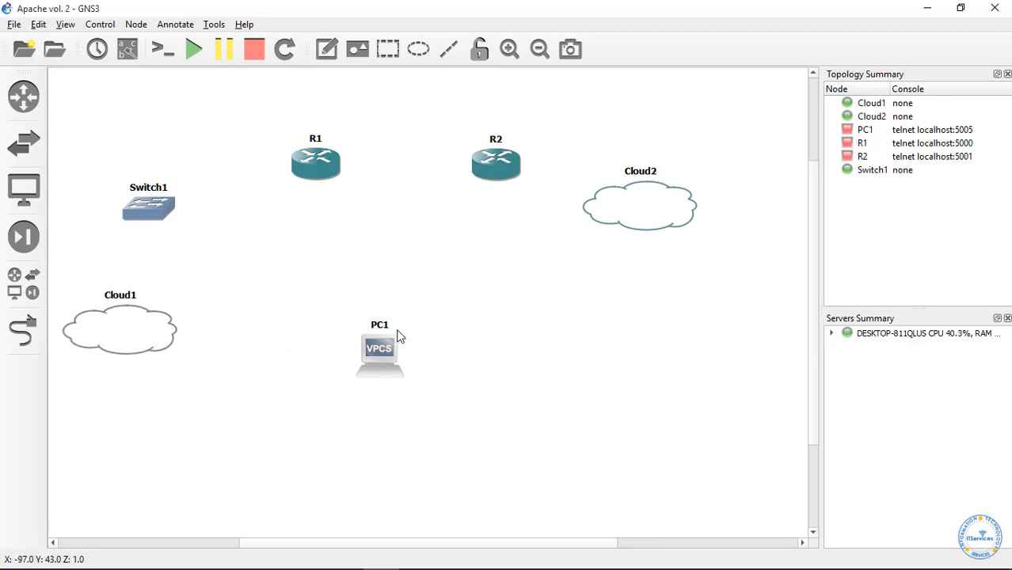
drag(373, 357, 250, 336)
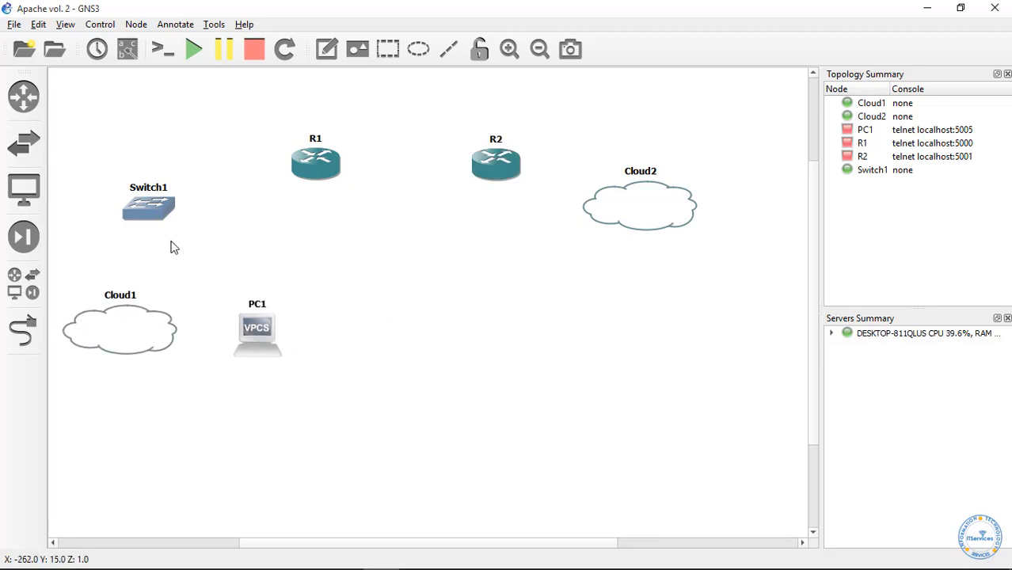
drag(143, 216, 178, 230)
drag(633, 215, 632, 183)
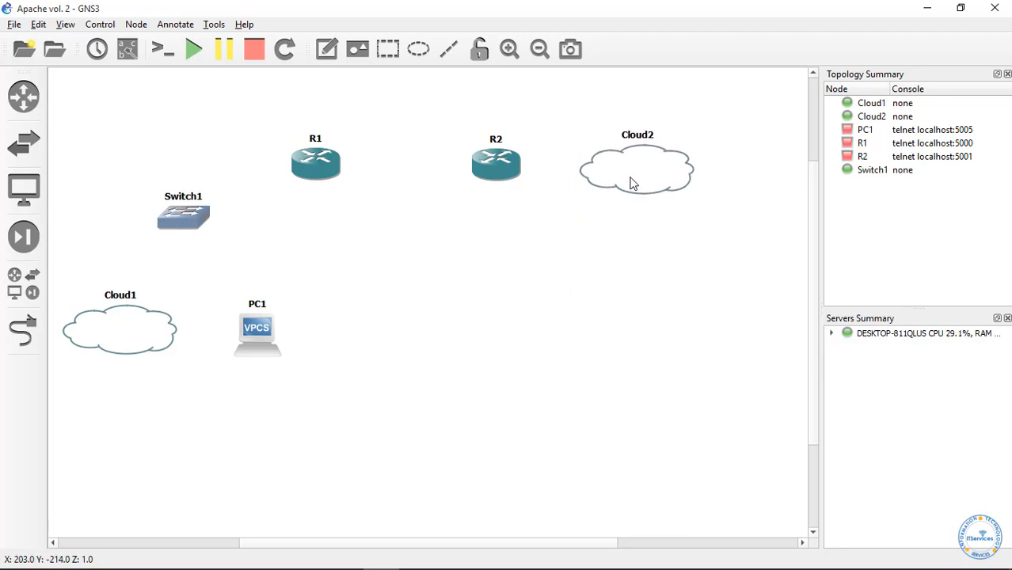
Change the hostname of Cloud1 to VMs.
click(531, 265)
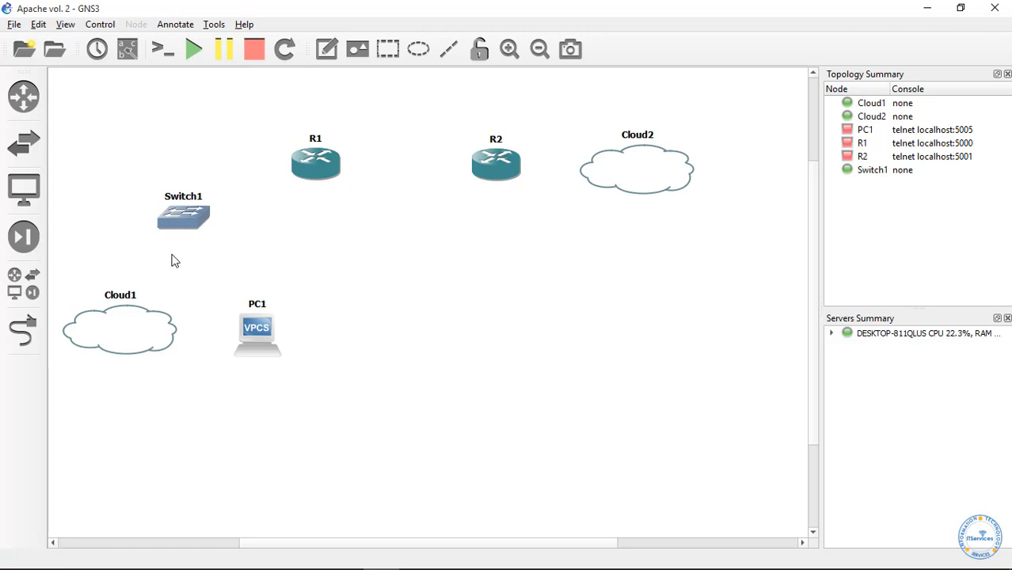
double_click(128, 297)
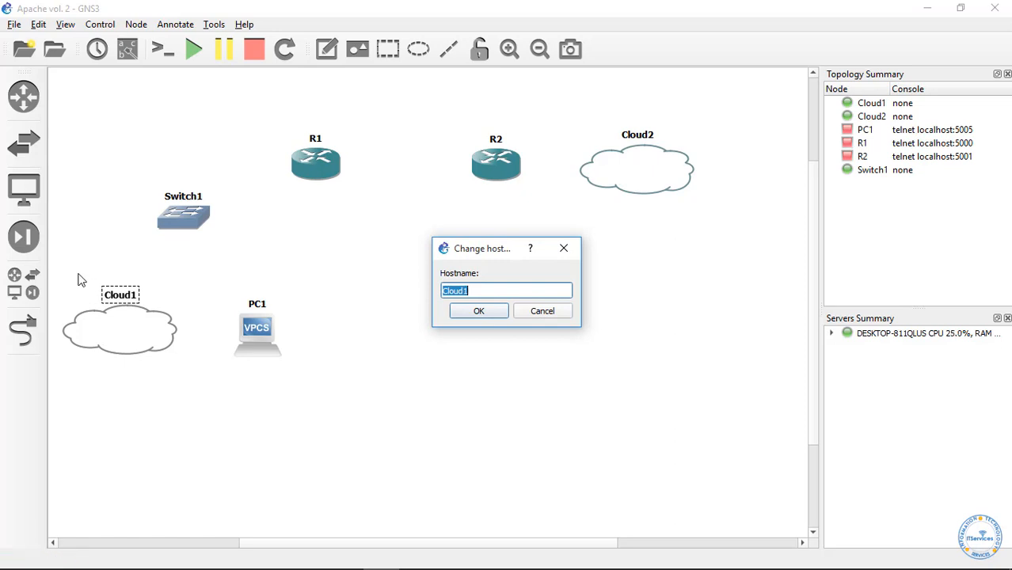
text(VPN)
key(Return)
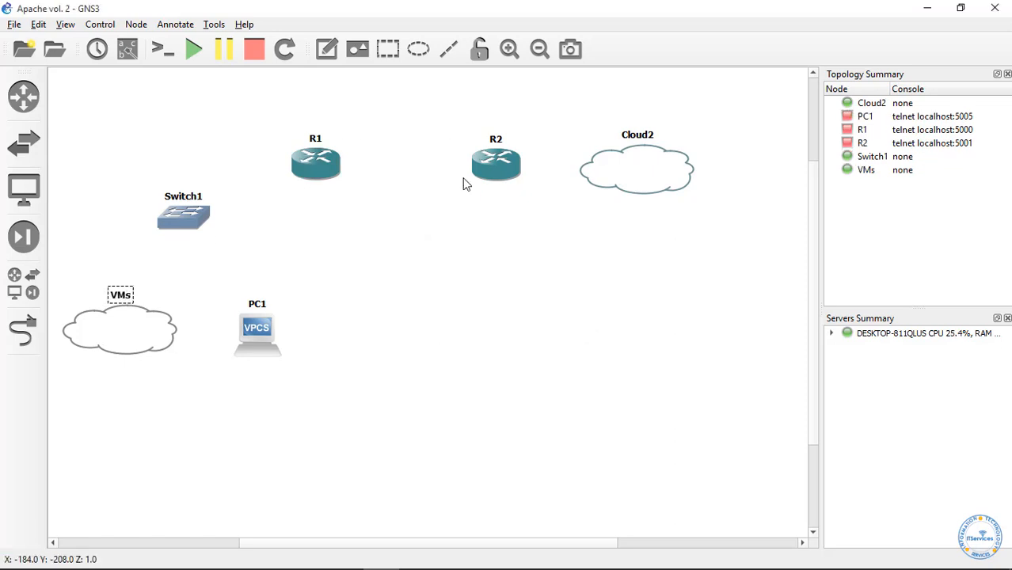
click(404, 308)
Change the hostname of Switch1 to LAN.
double_click(188, 198)
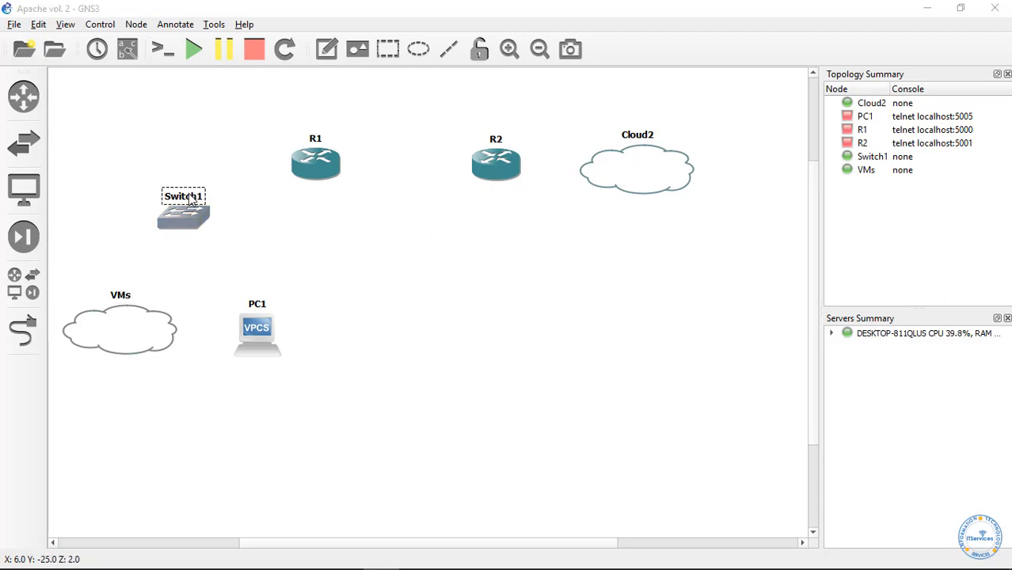
text(LAN)
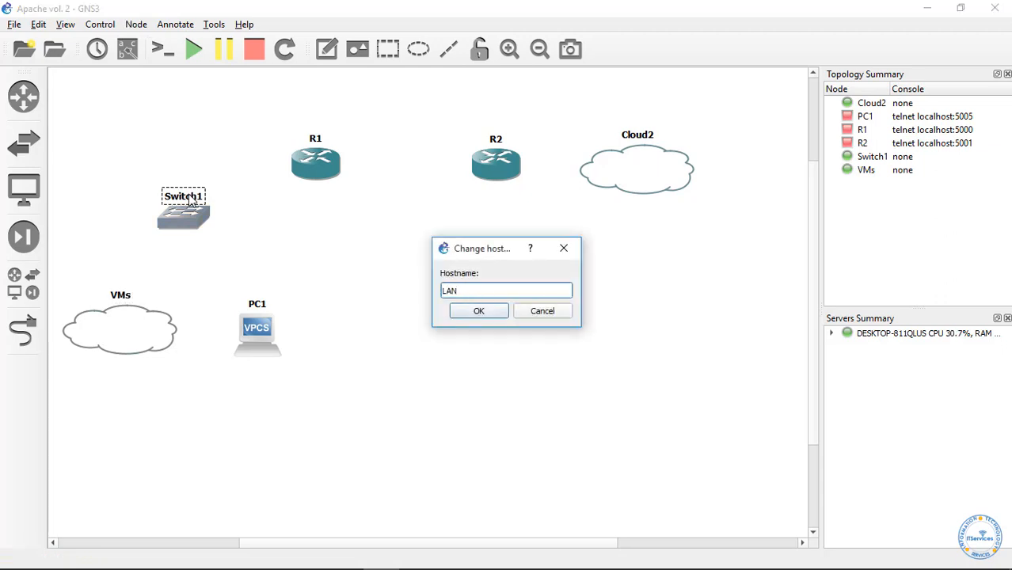
key(Return)
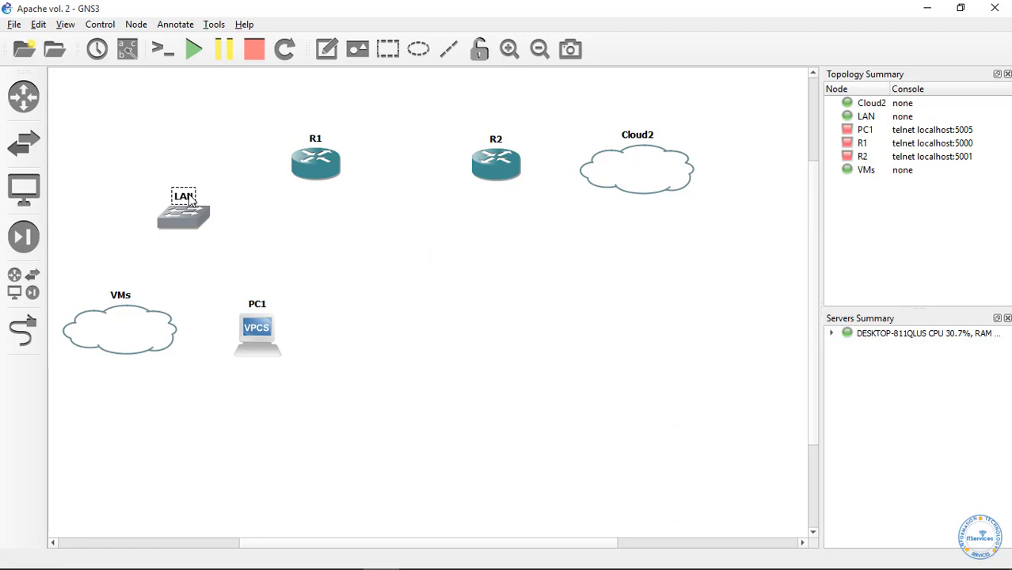
click(362, 245)
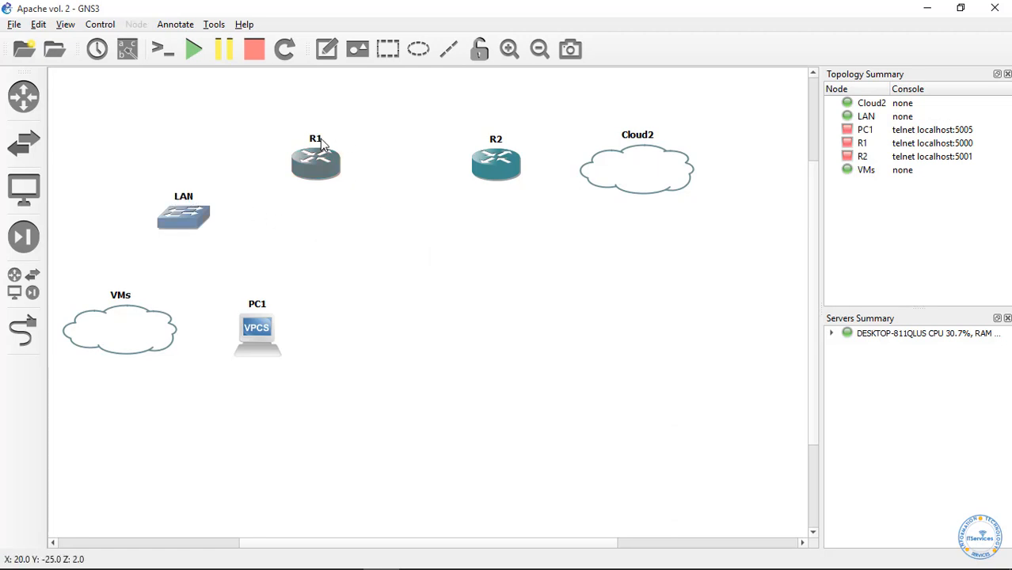
Rename router R1 as Passerelle and router R2 as ISP.
double_click(315, 139)
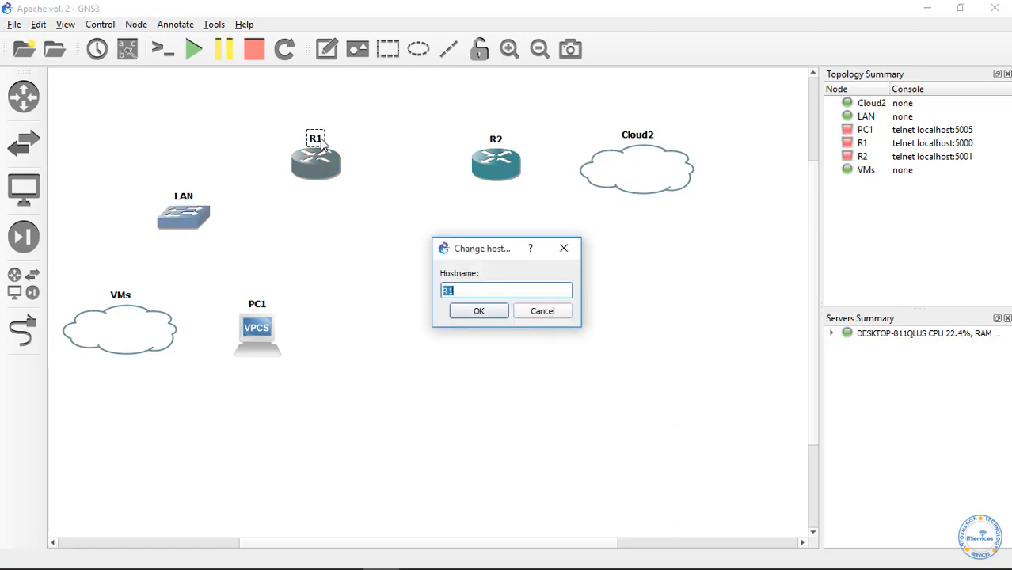
text(Passerelle)
key(Return)
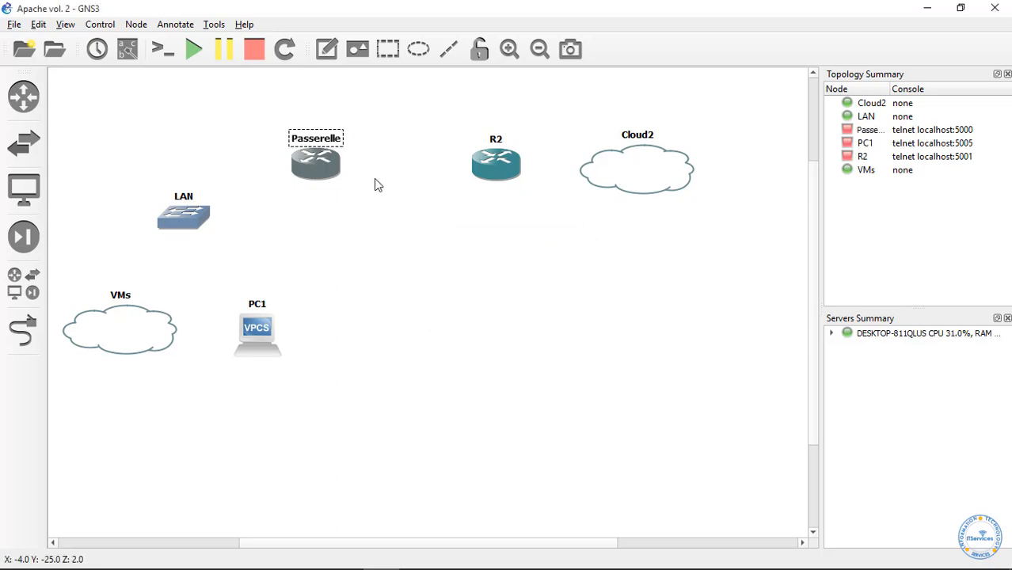
click(502, 140)
double_click(501, 140)
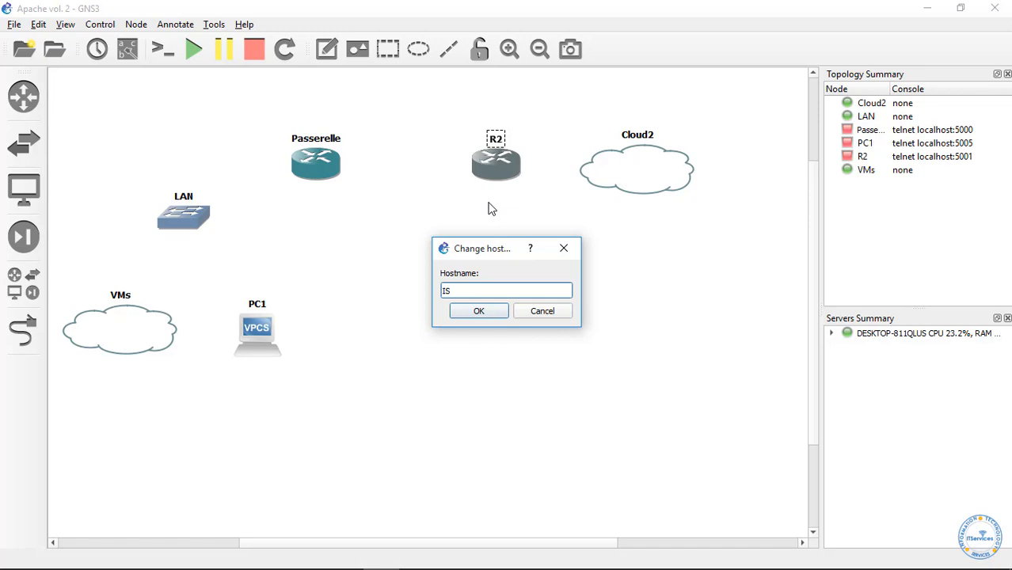
key(Return)
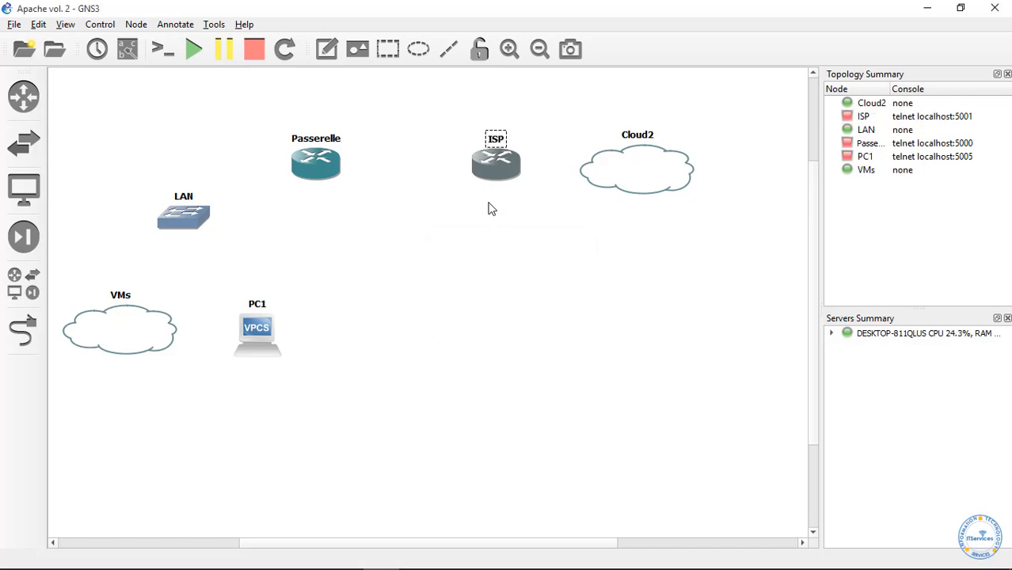
Rename Cloud2 as WEB and nudge the LAN switch slightly toward the Passerelle router.
double_click(645, 136)
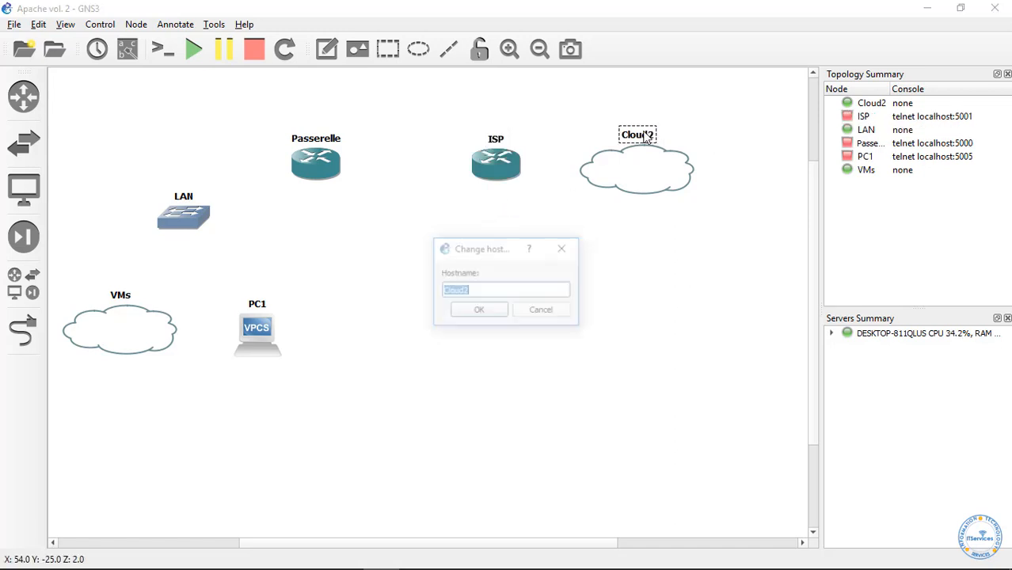
text(WEB)
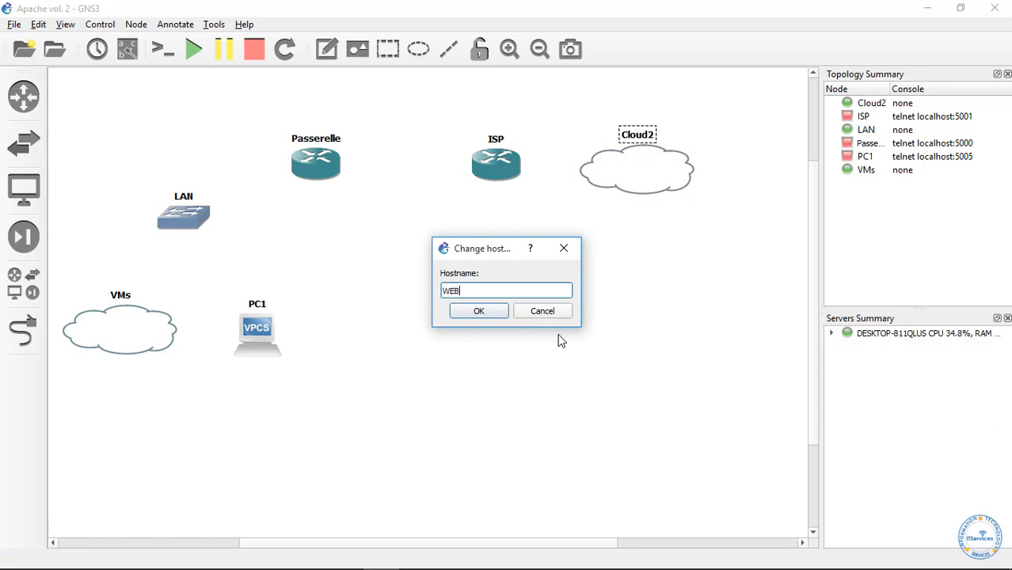
key(Return)
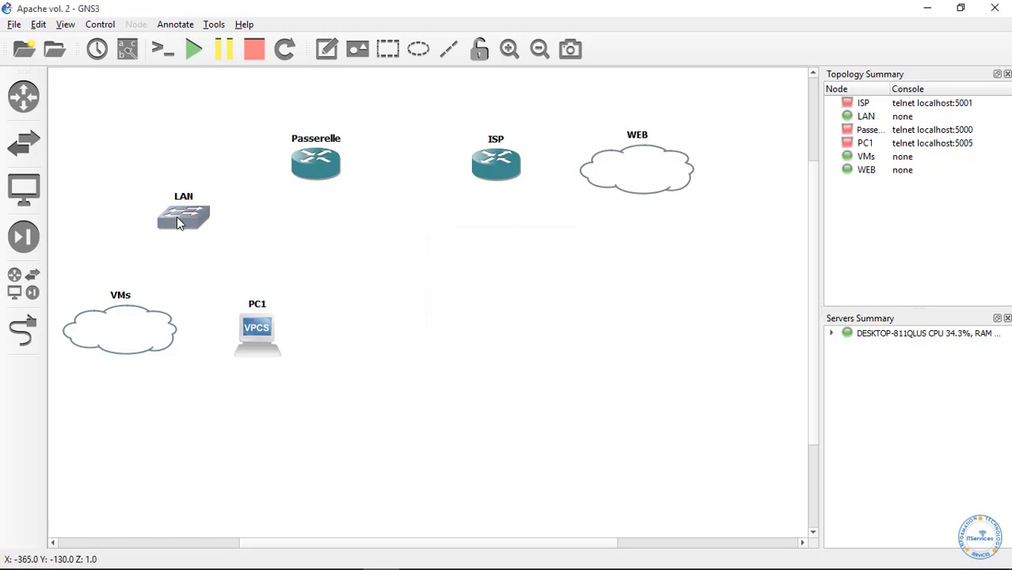
drag(177, 217, 184, 217)
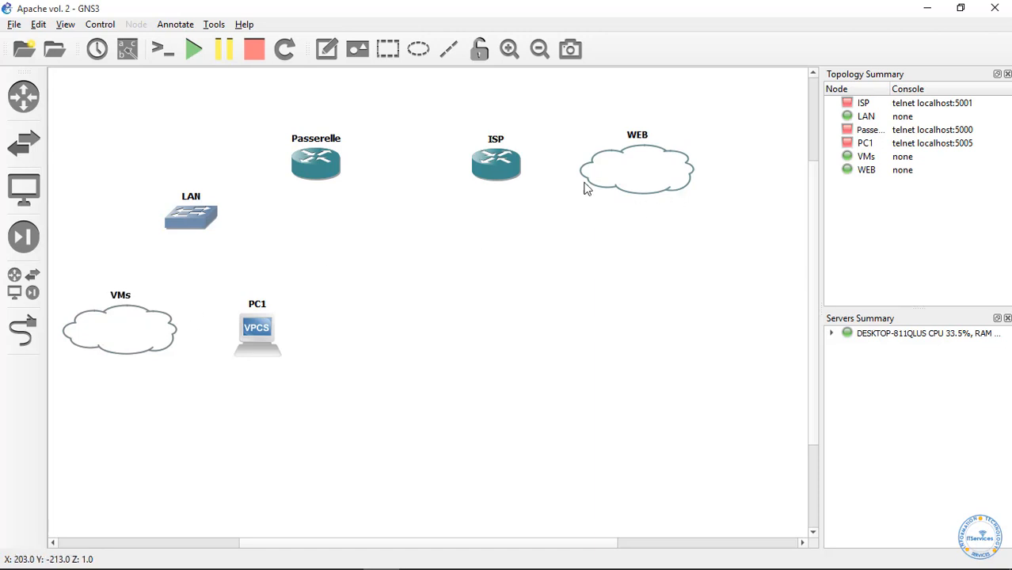
Configure the VMs cloud to show special Ethernet interfaces and replace its Ethernet interface with VMware Network Adapter VMnet1.
right_click(155, 331)
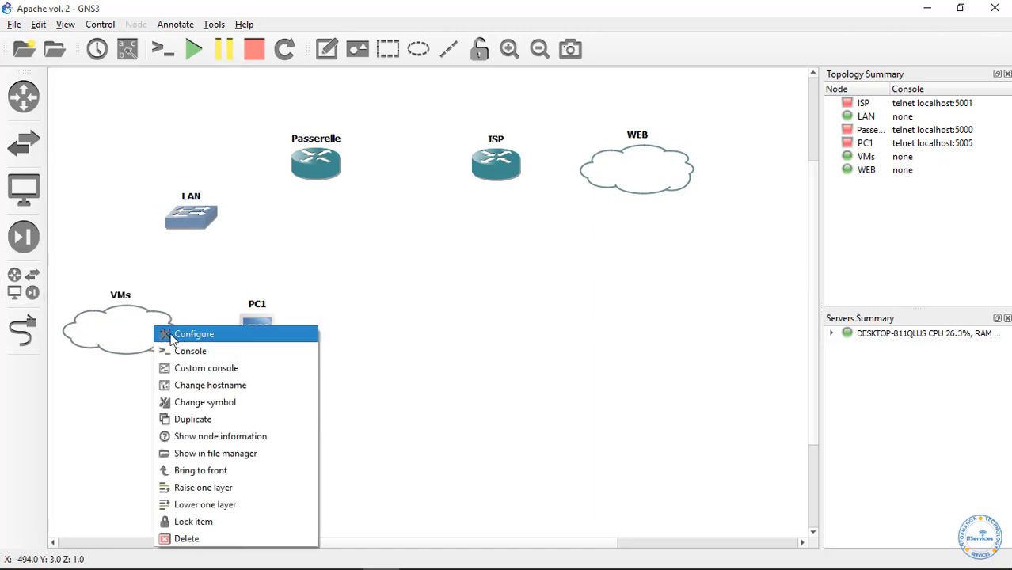
click(174, 335)
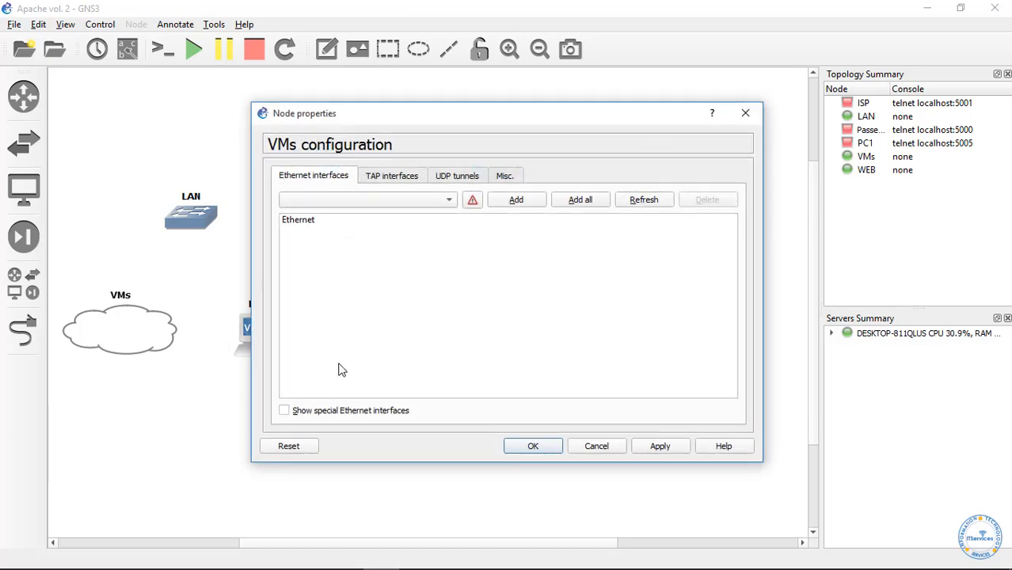
click(295, 412)
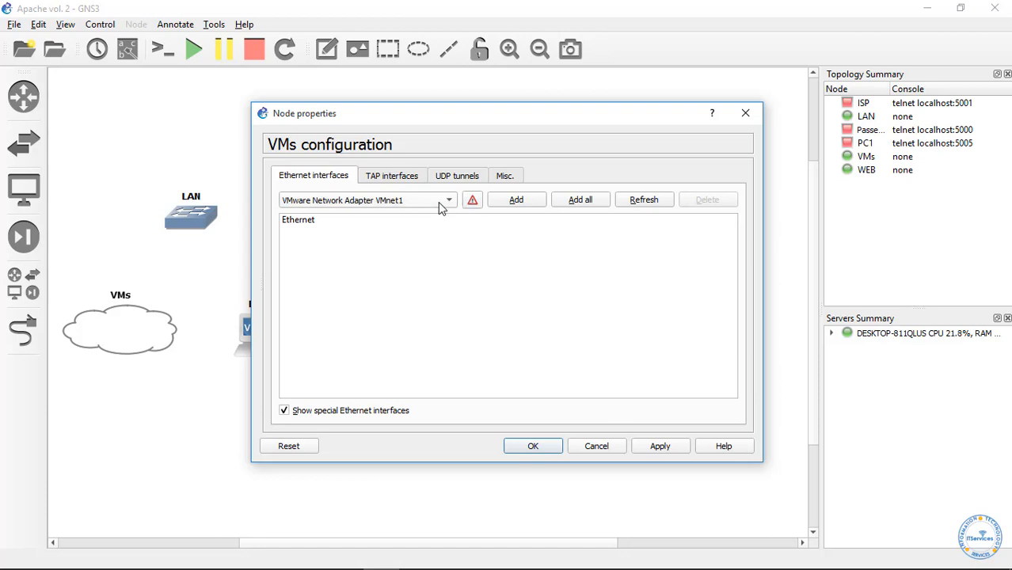
click(333, 221)
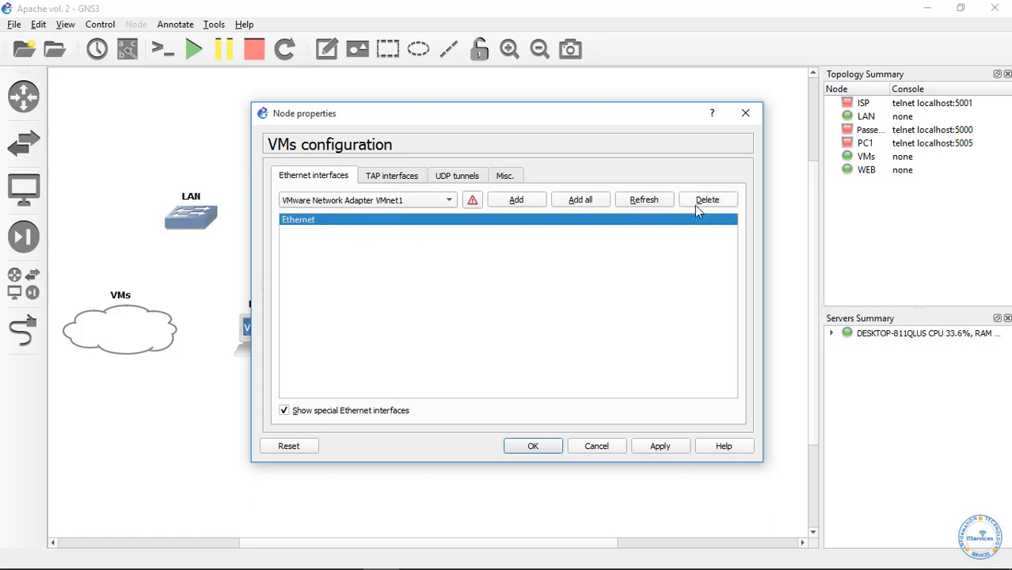
click(706, 201)
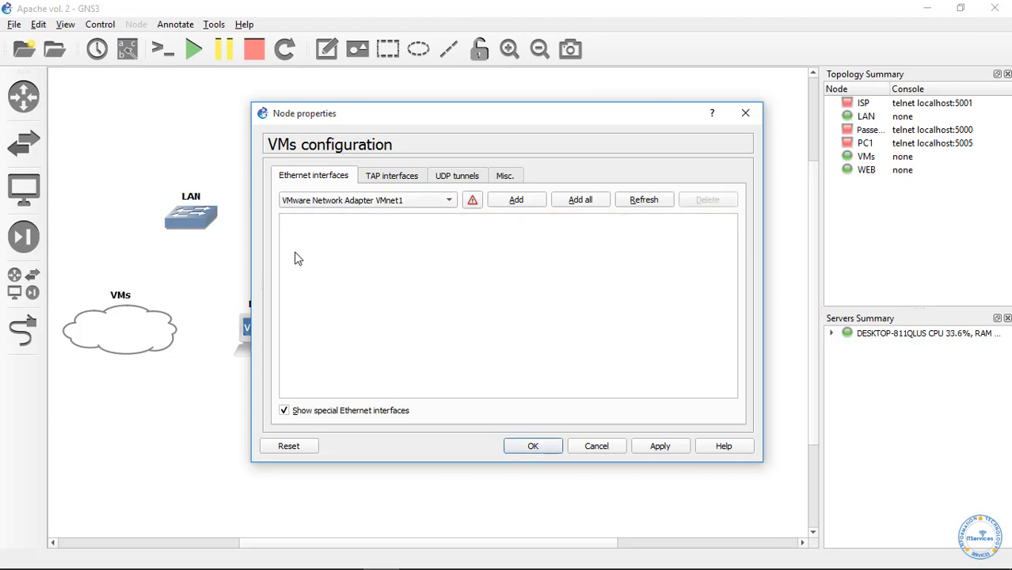
click(516, 202)
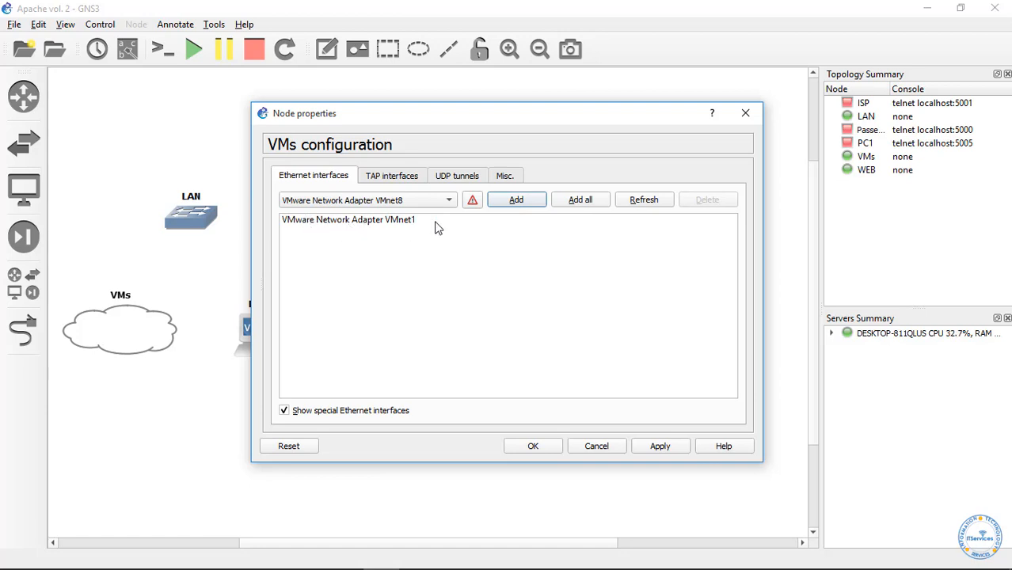
click(562, 446)
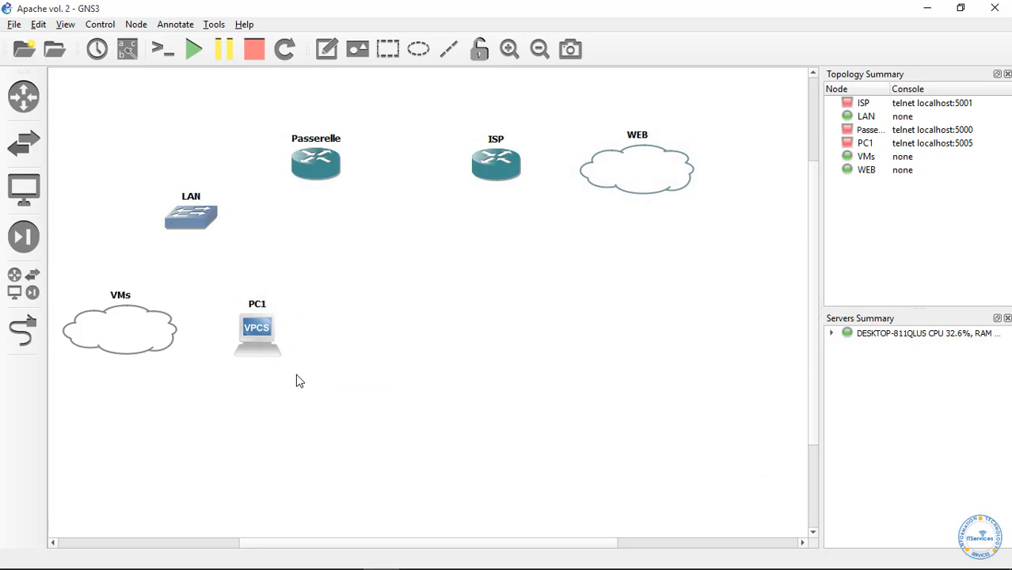
Configure the WEB cloud to show special Ethernet interfaces and replace its Ethernet interface with the GNS3 adapter.
right_click(627, 182)
click(685, 188)
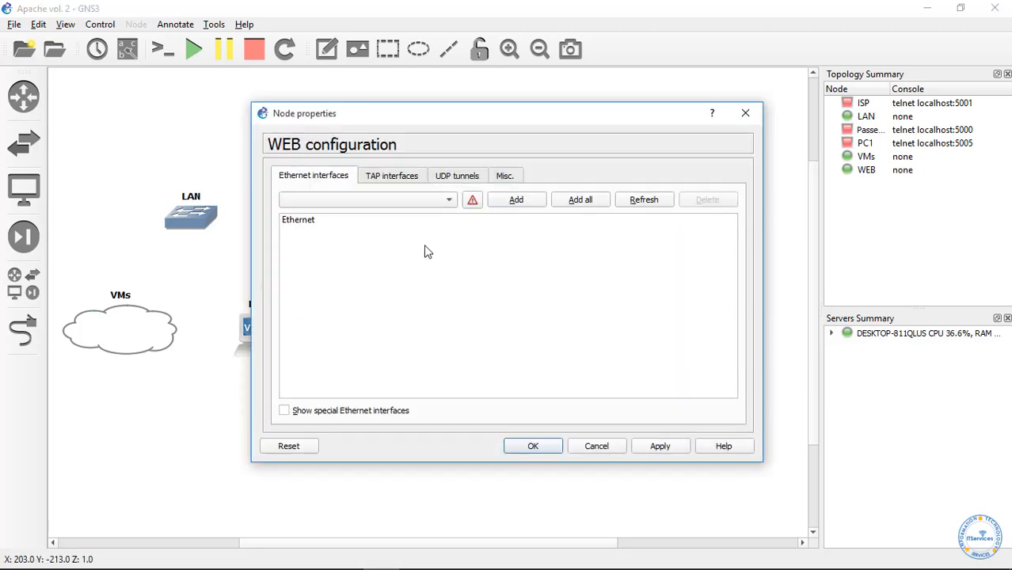
click(330, 412)
click(328, 220)
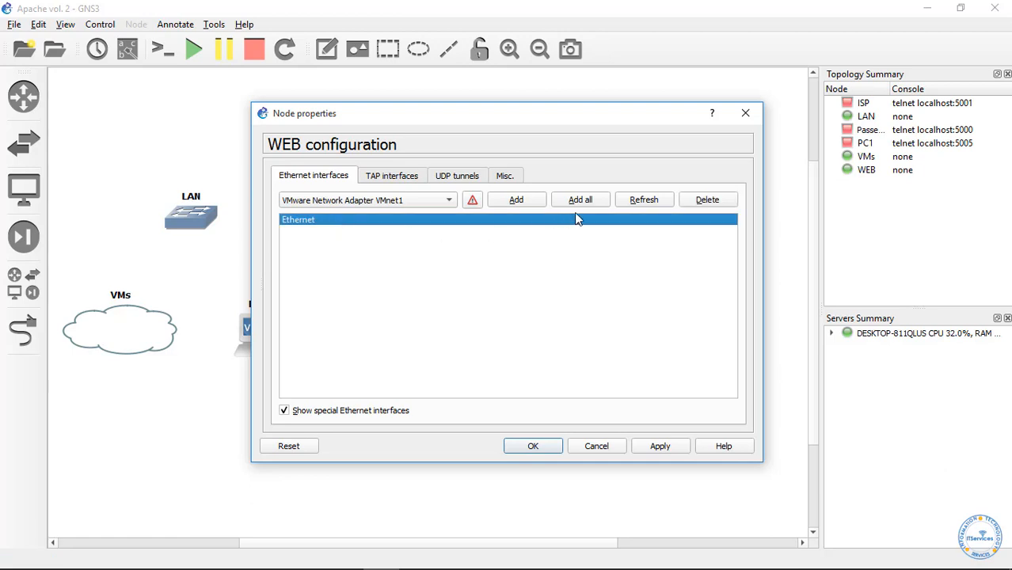
click(707, 201)
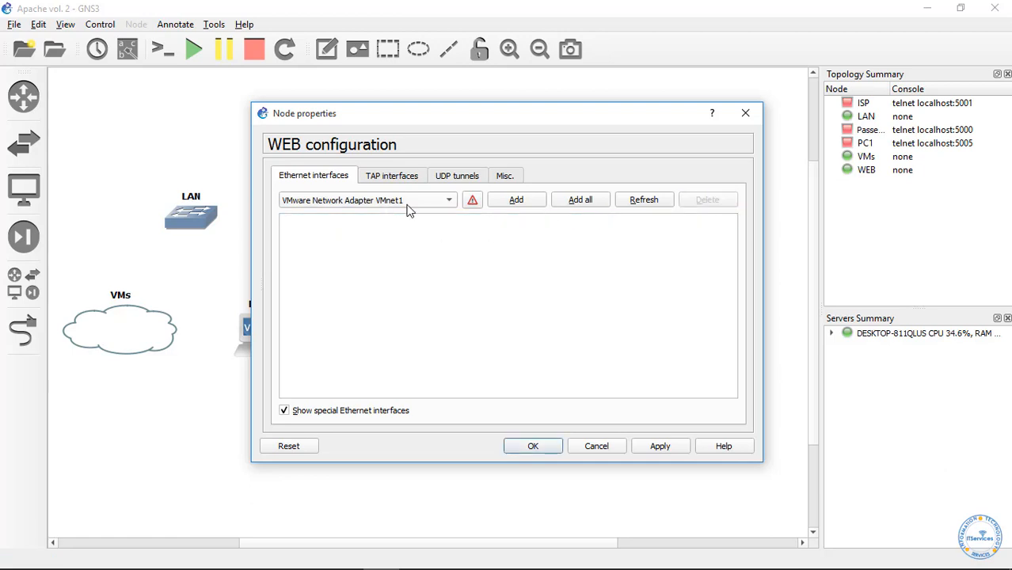
click(386, 203)
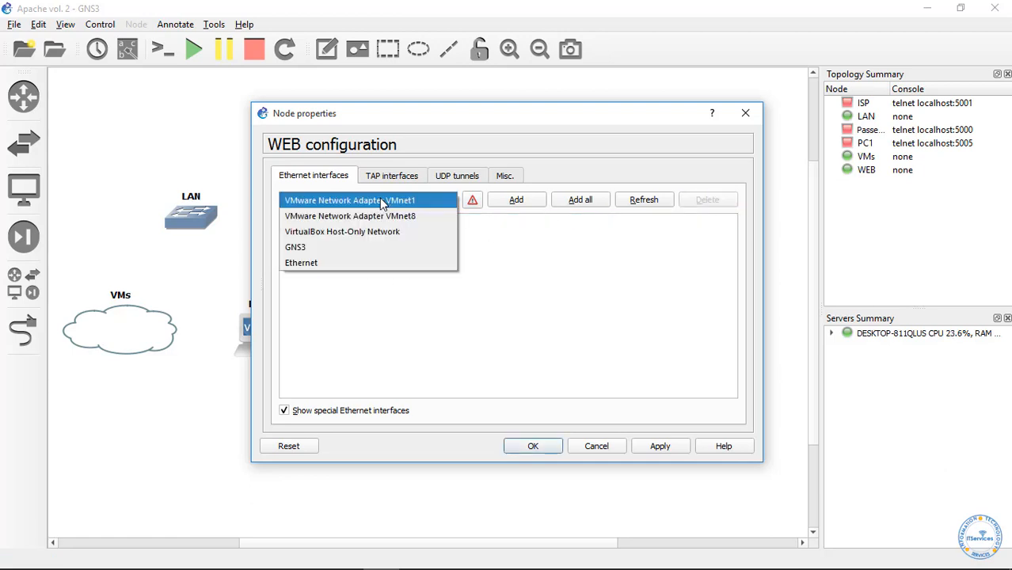
click(325, 248)
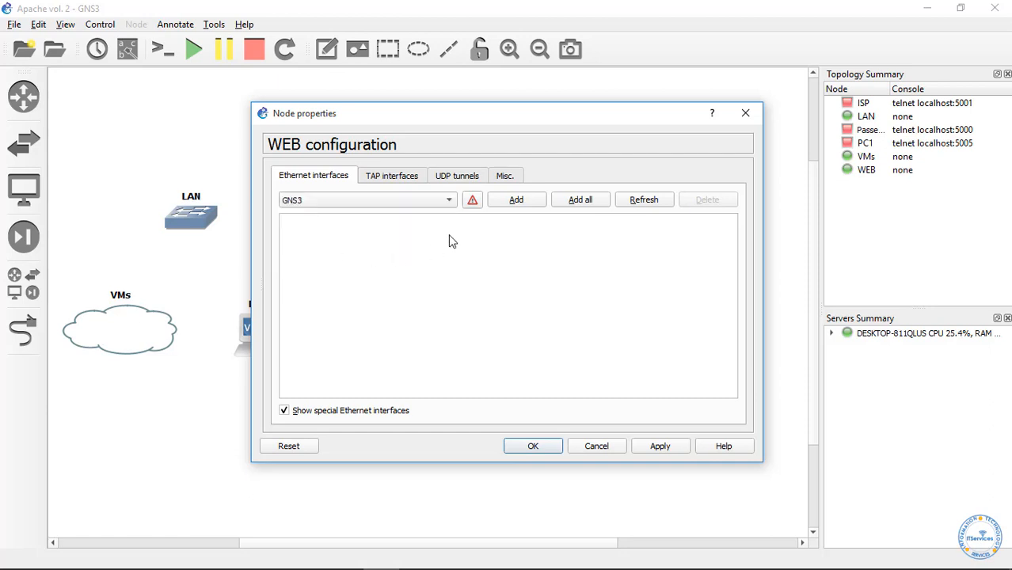
click(511, 202)
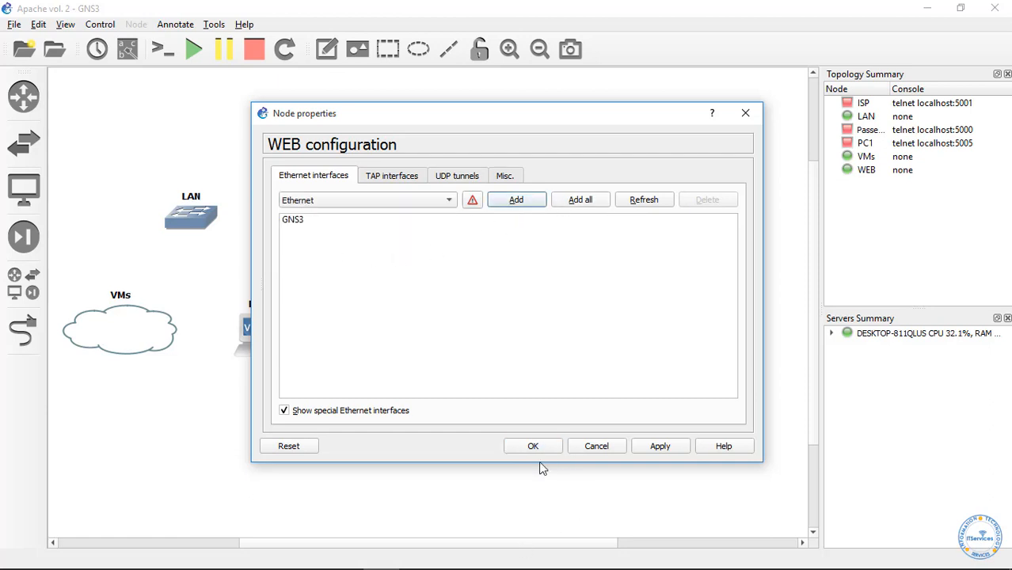
click(520, 448)
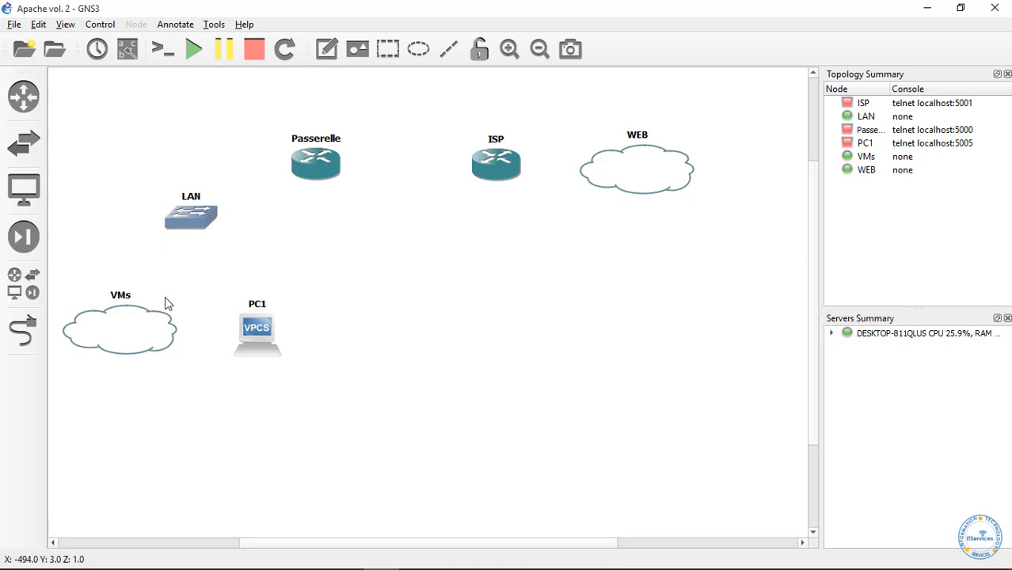
Change the VMs cloud's symbol to client_vm from the Affinity-square-blue set and shift PC1 slightly closer to it.
right_click(147, 327)
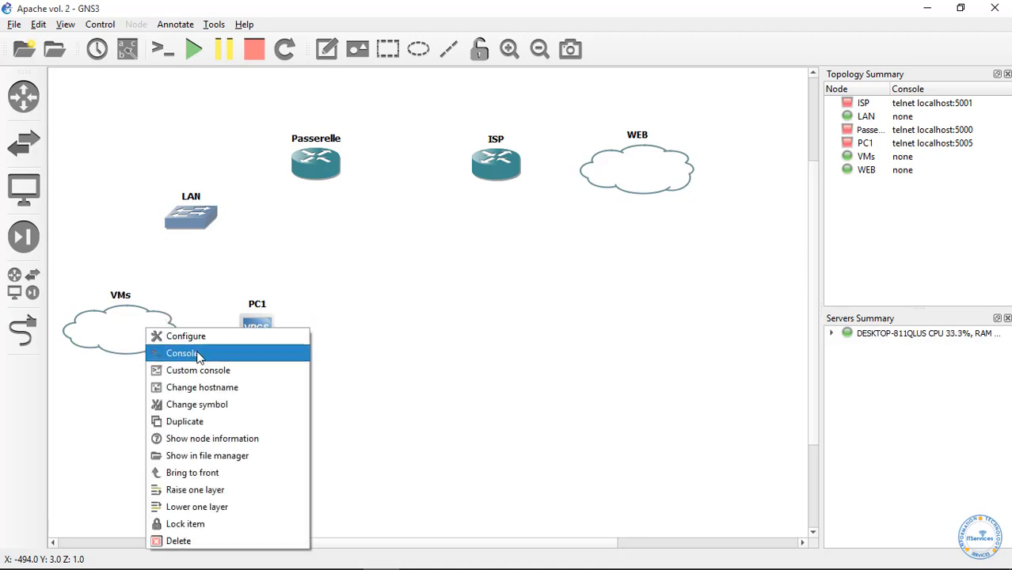
click(208, 404)
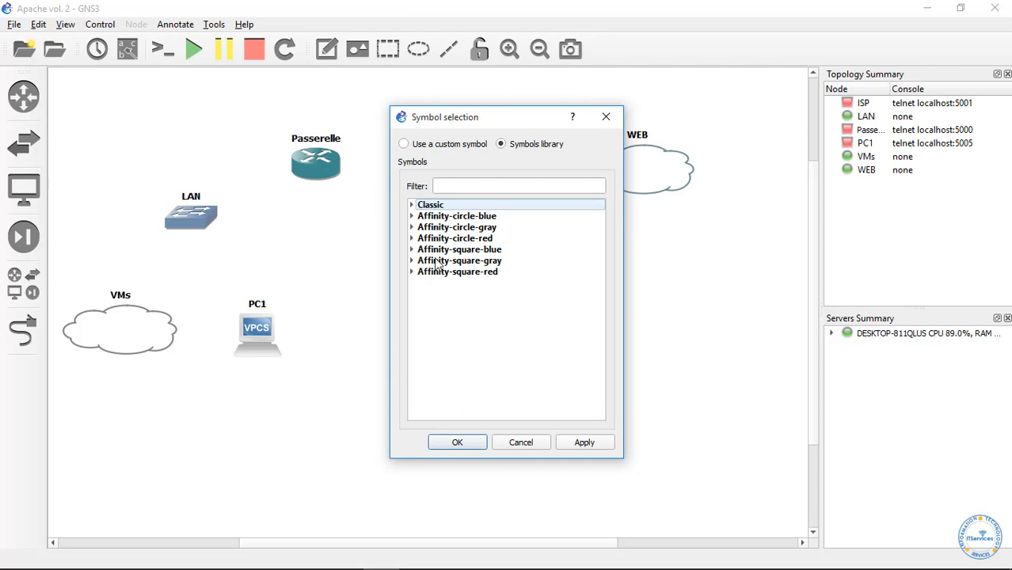
click(412, 250)
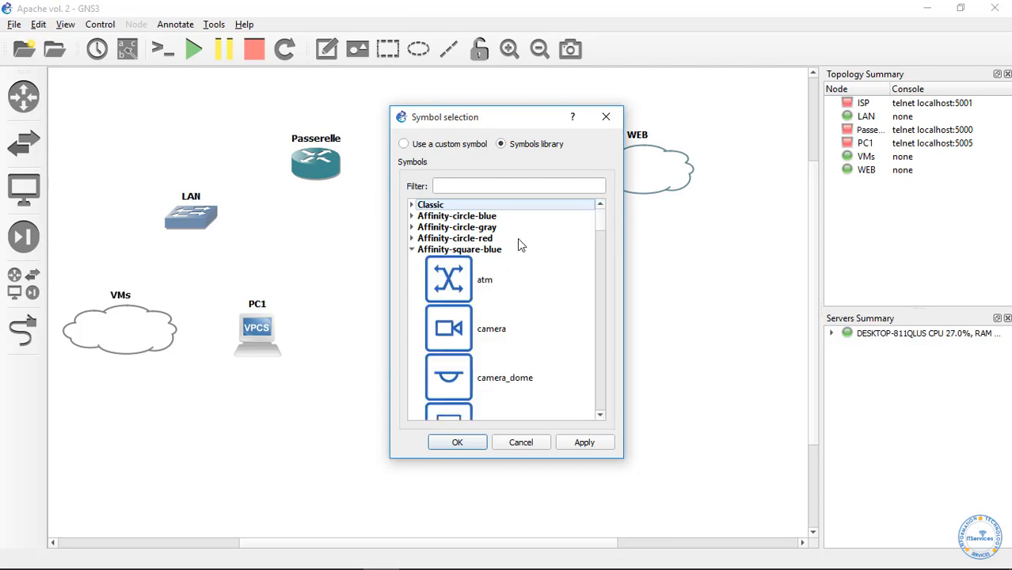
click(530, 189)
text(v)
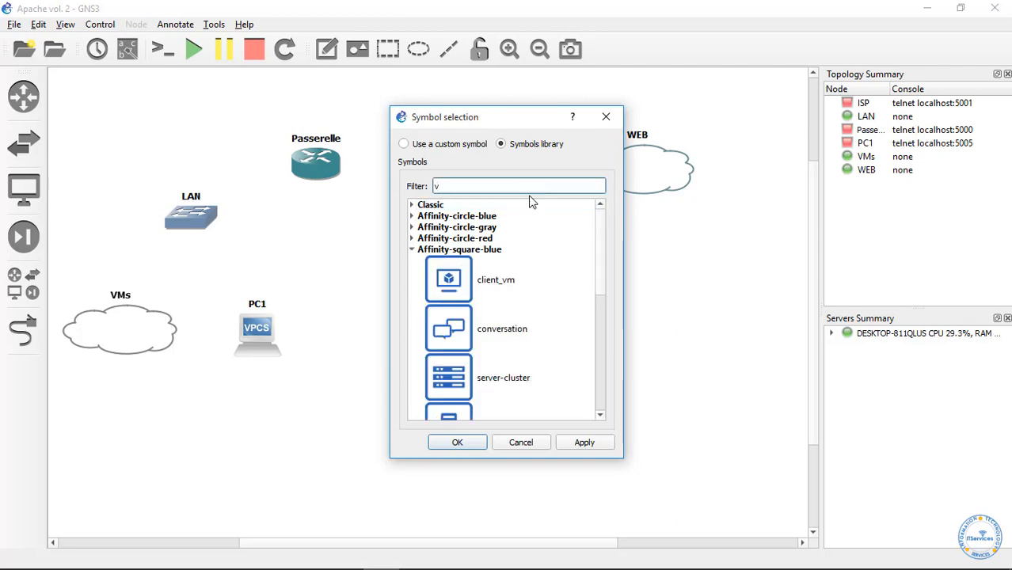
key(BackSpace)
text(cl)
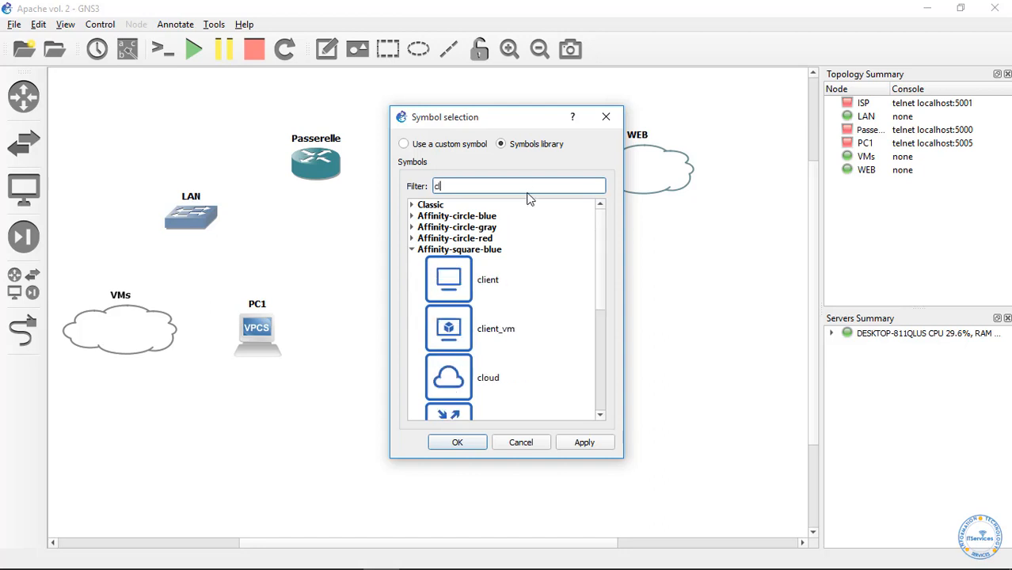
click(511, 339)
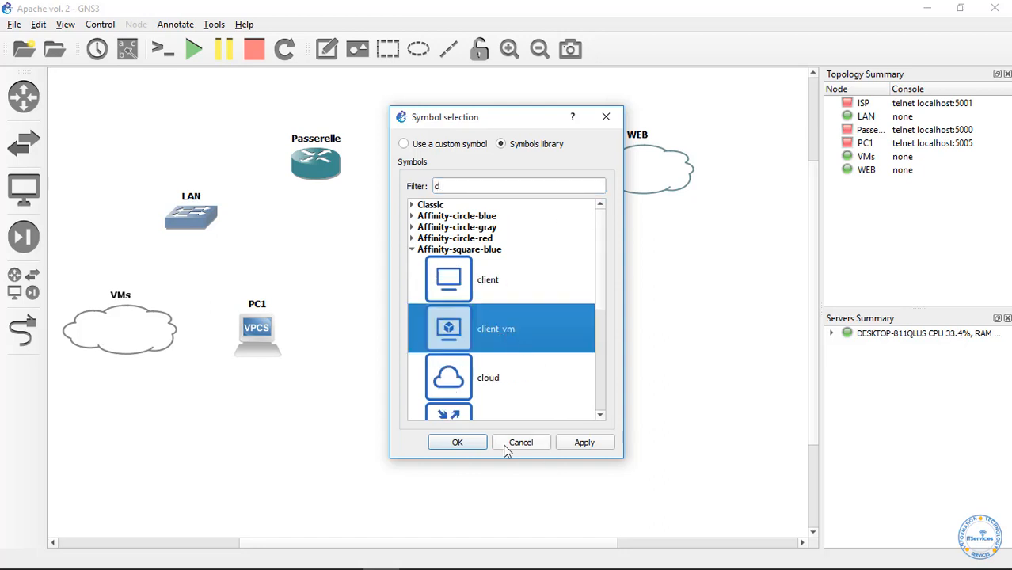
click(475, 441)
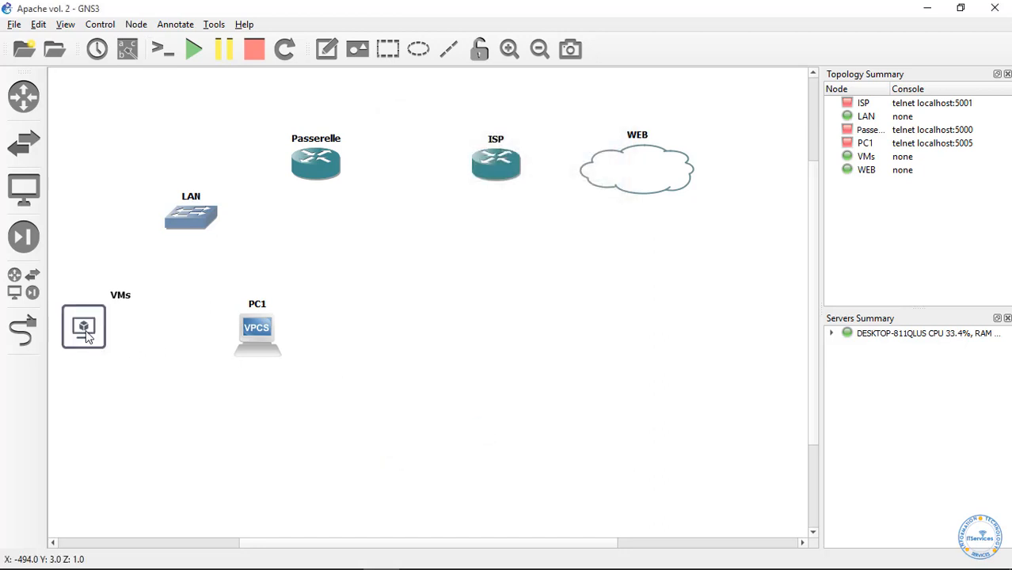
drag(87, 332, 89, 332)
drag(251, 330, 223, 327)
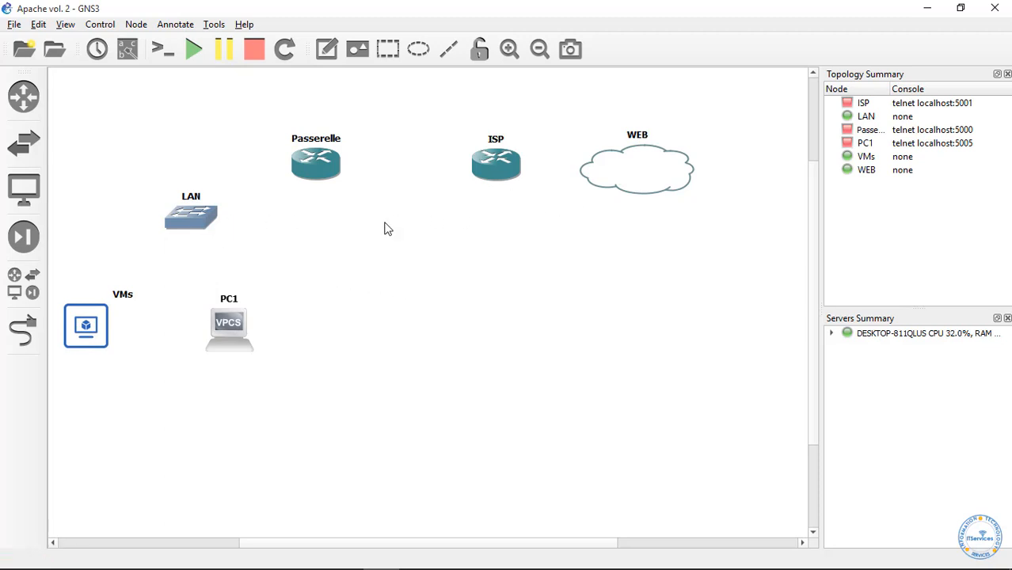
Change the WEB cloud's symbol to server from the Affinity-square-blue set.
right_click(637, 166)
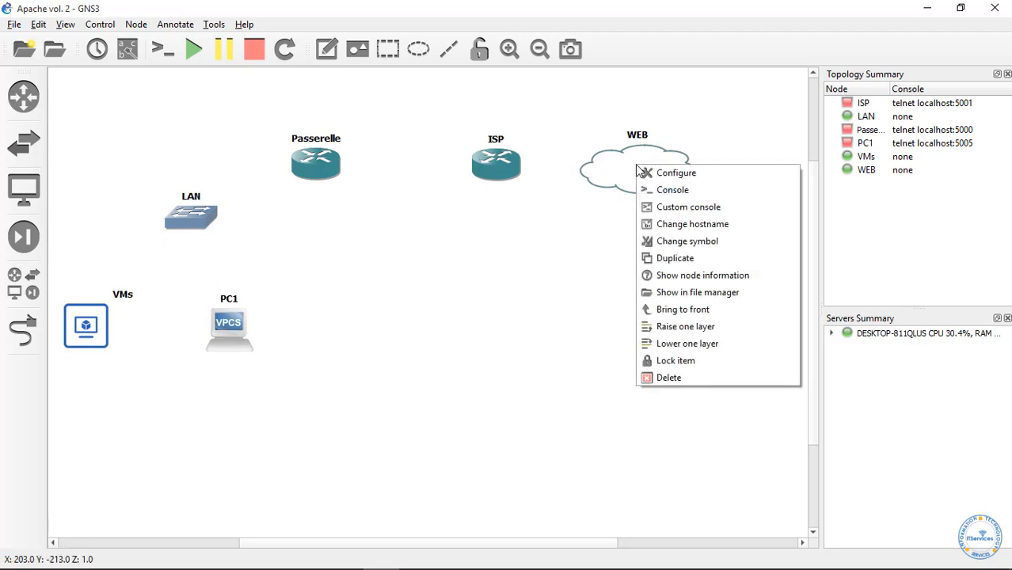
click(713, 240)
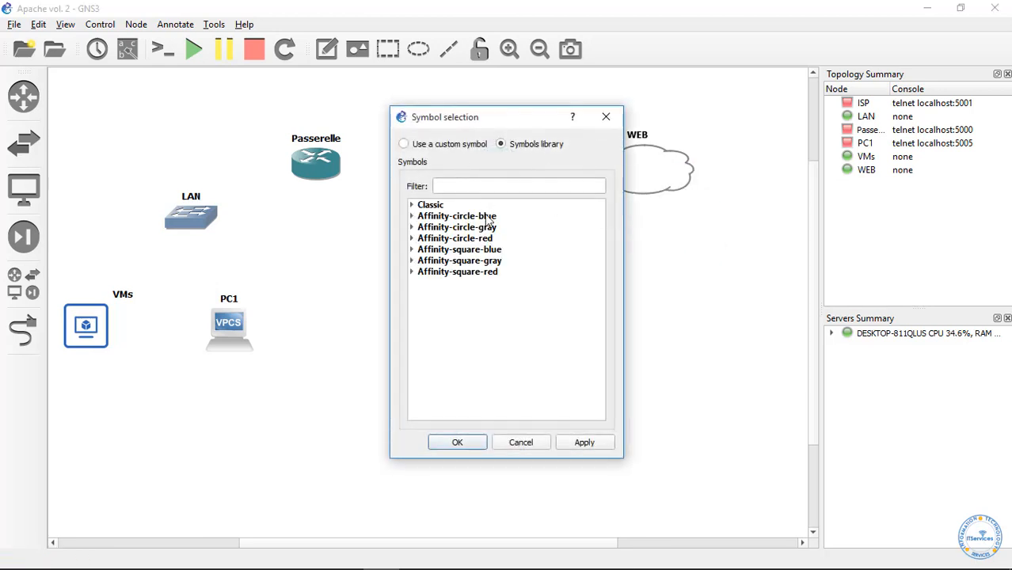
click(413, 251)
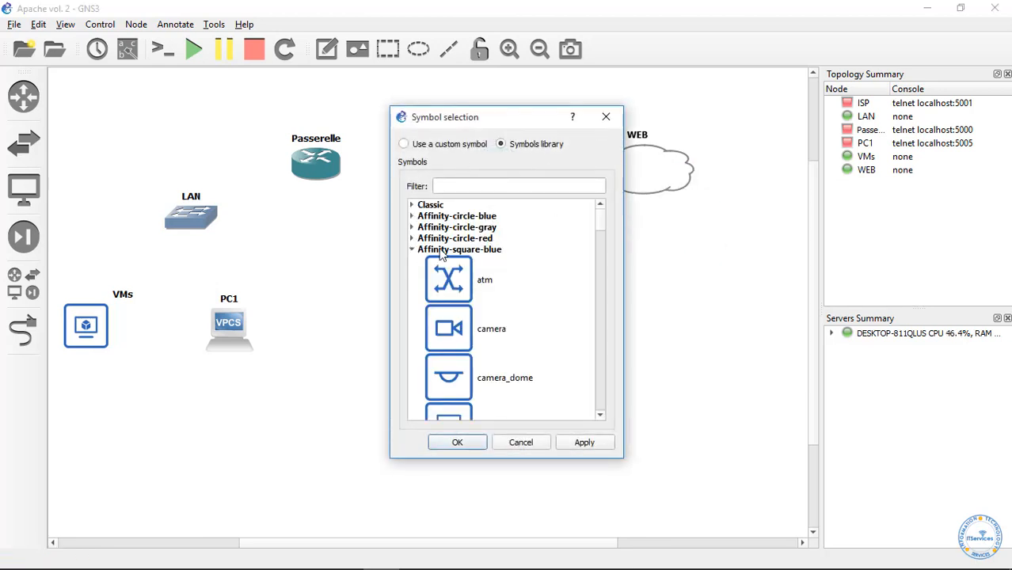
click(534, 187)
text(ser)
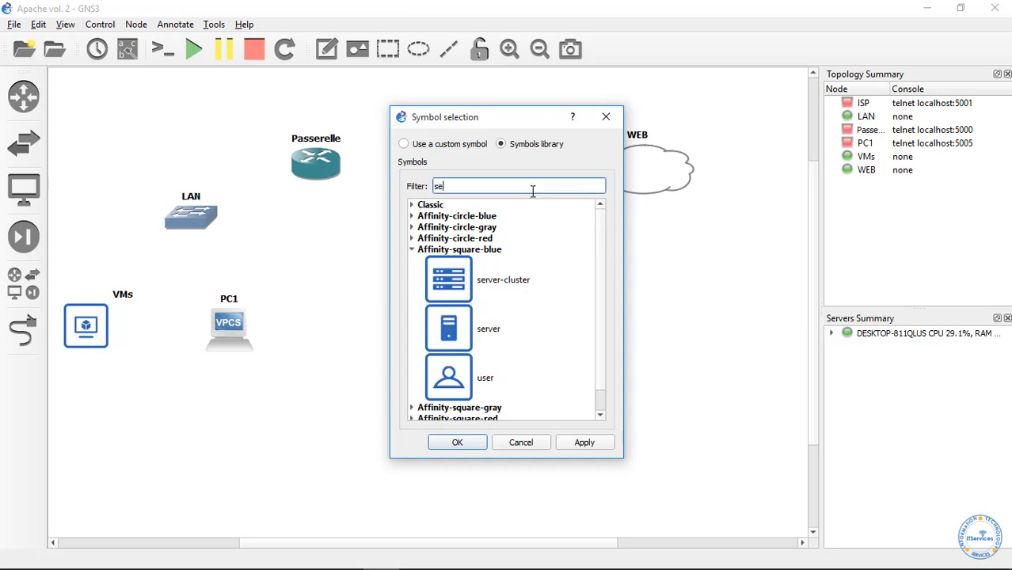
click(501, 332)
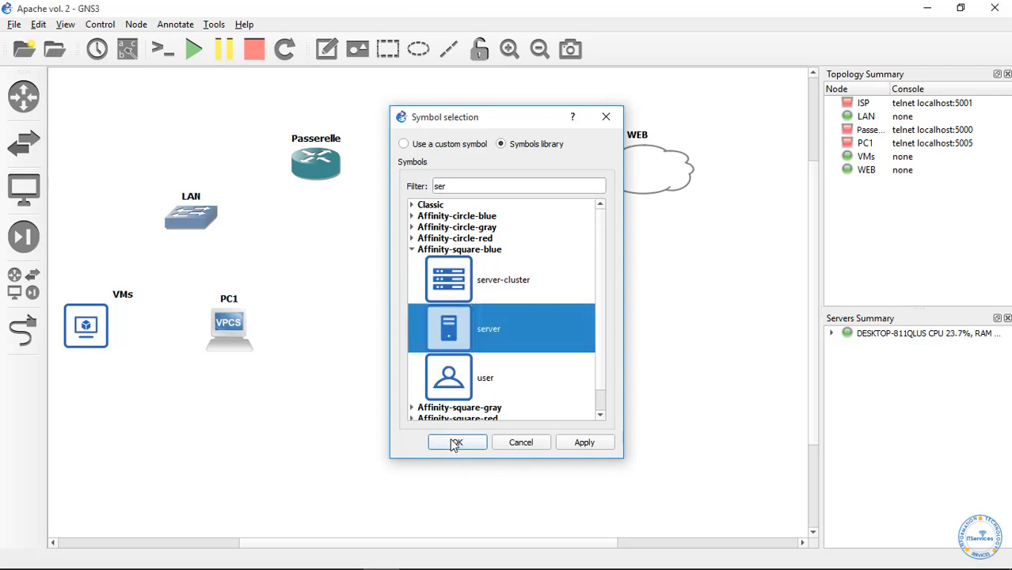
click(457, 443)
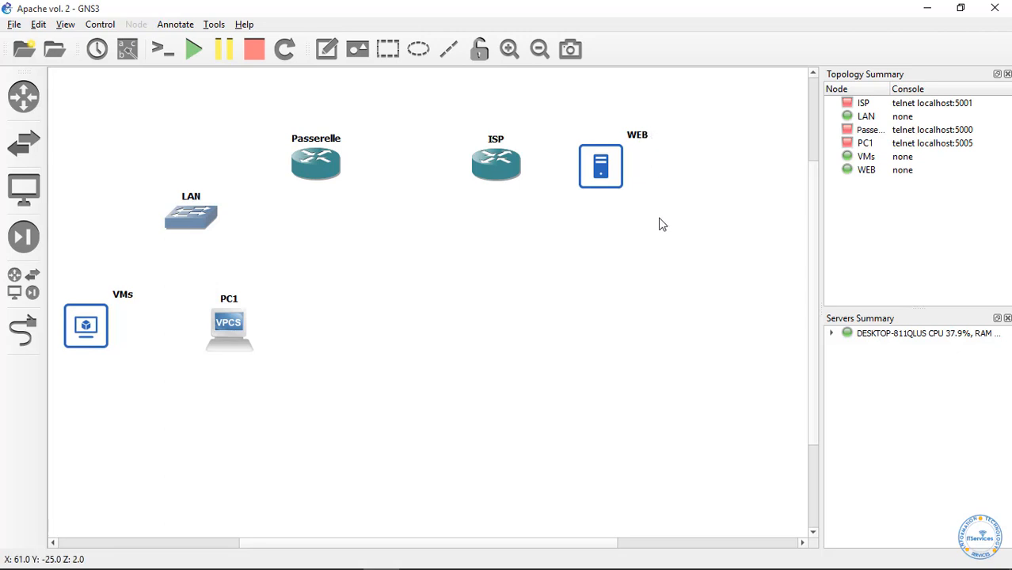
Change the ISP router's symbol to cloud from the Affinity-circle-blue set.
right_click(493, 173)
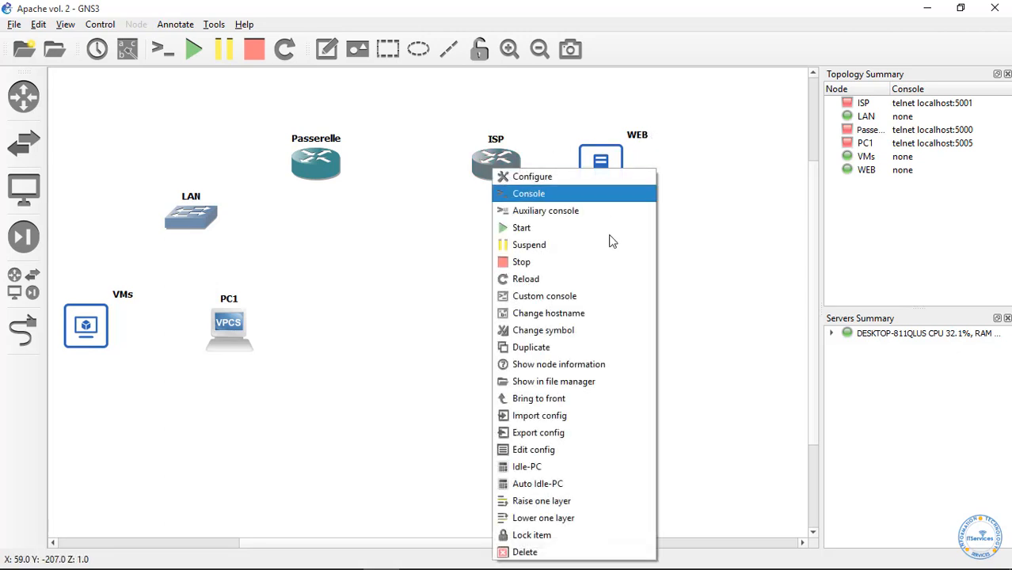
click(538, 329)
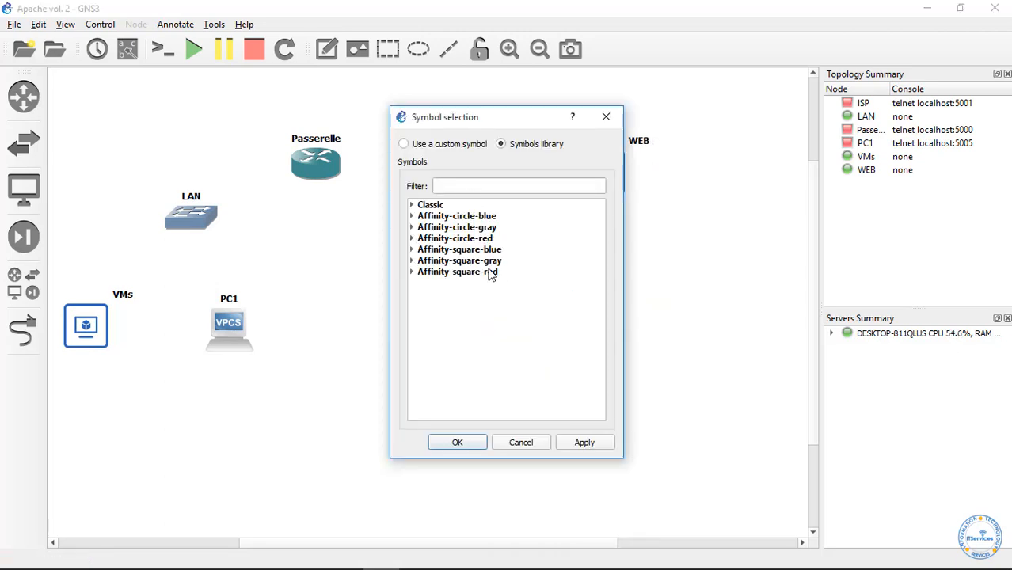
click(413, 218)
scroll(508, 348, down, 2)
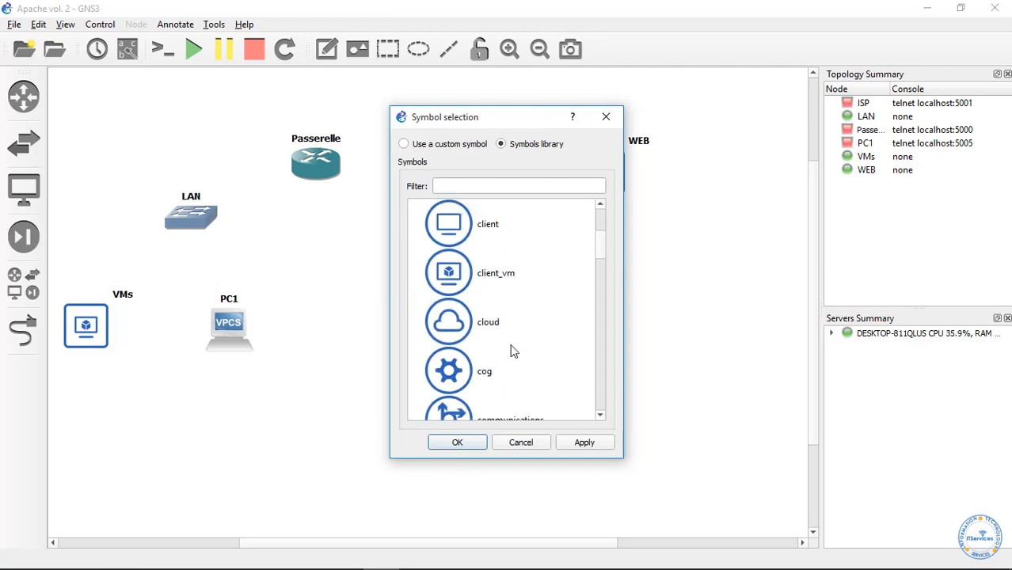
click(477, 319)
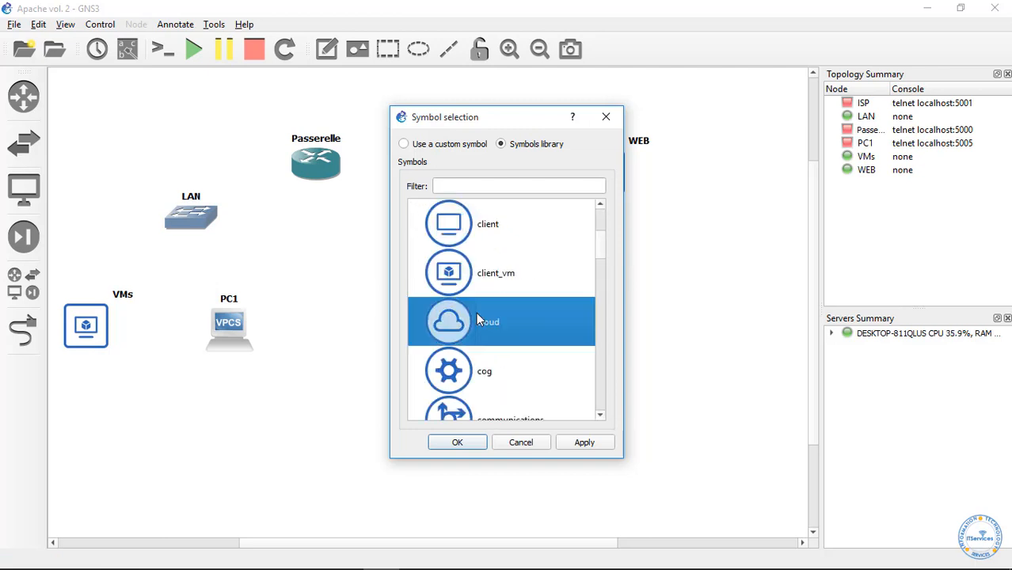
click(454, 442)
Change the Passerelle router's symbol to router from the Affinity-square-blue set.
right_click(335, 168)
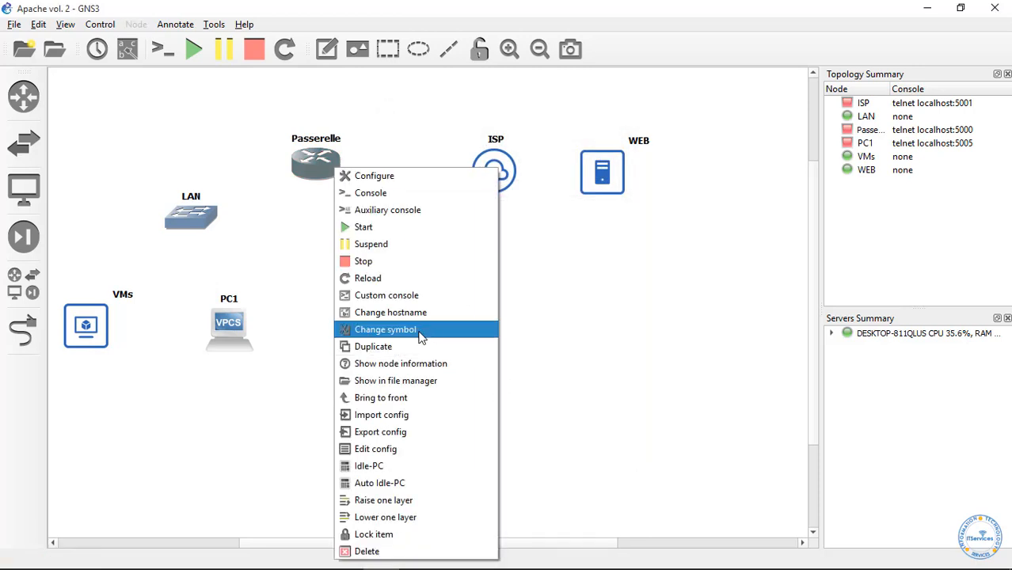
click(423, 331)
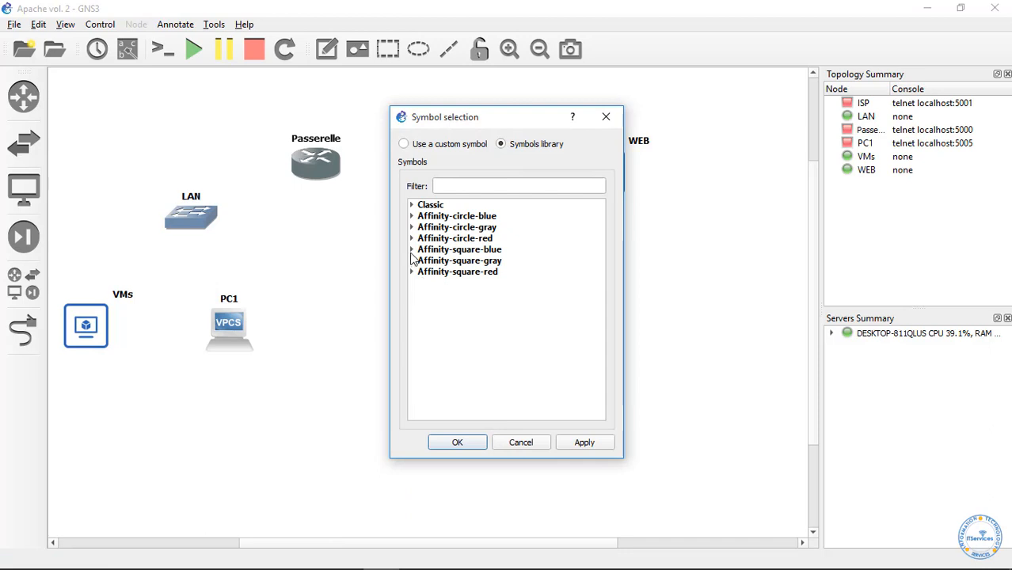
click(410, 250)
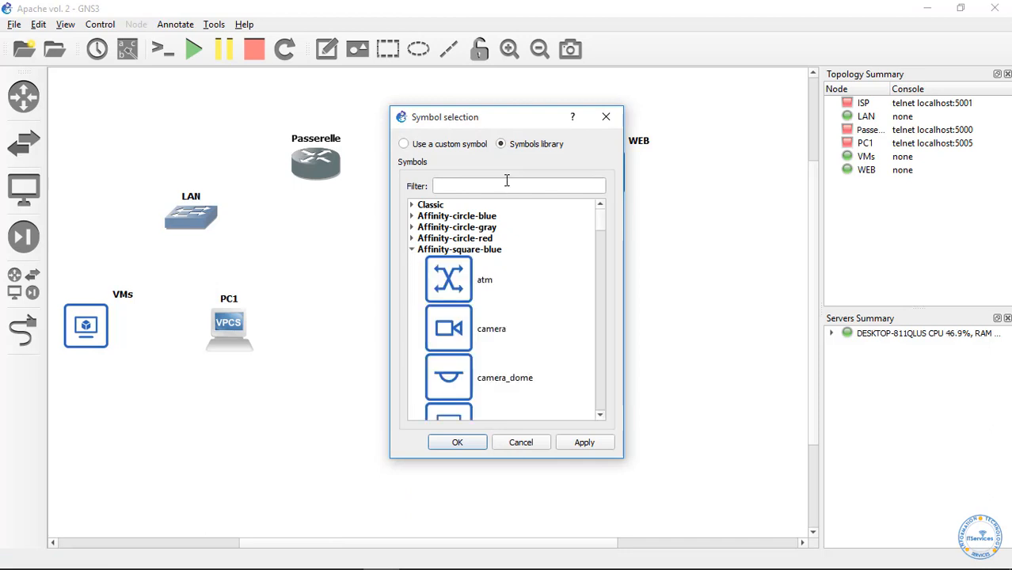
click(507, 183)
text(ro)
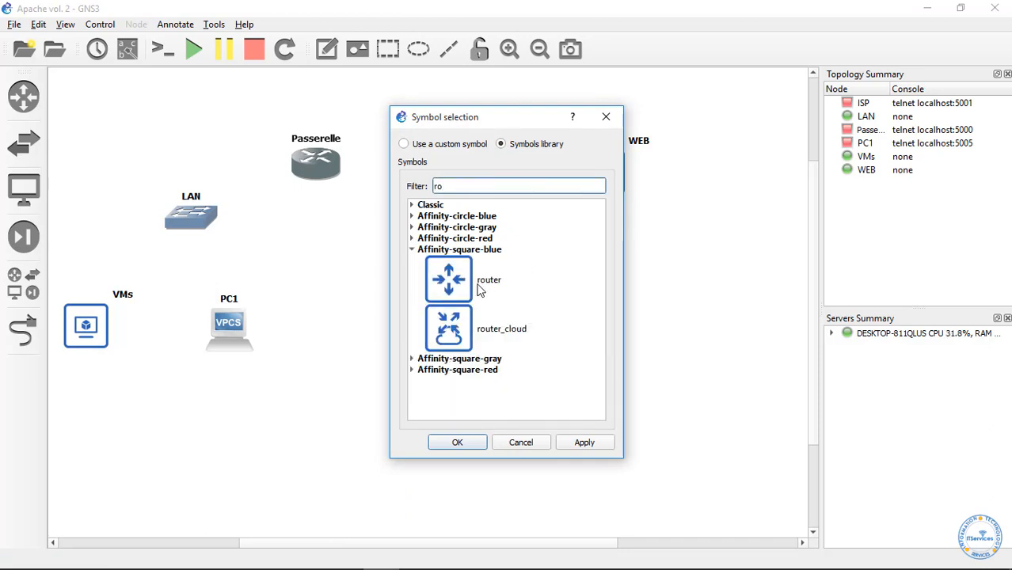
click(478, 290)
click(473, 446)
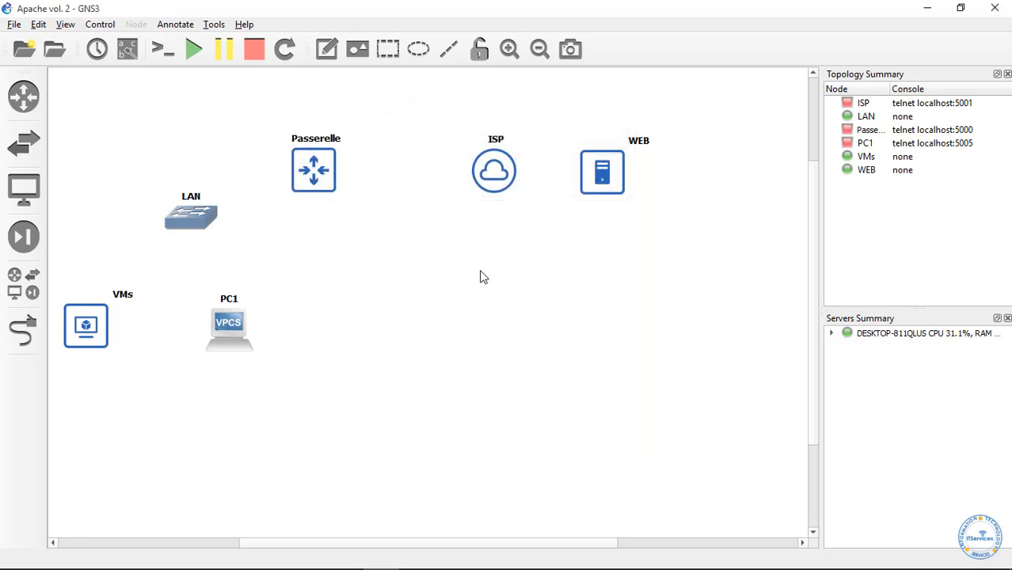
Change the LAN switch's symbol to switch from the Affinity-square-blue set.
right_click(204, 214)
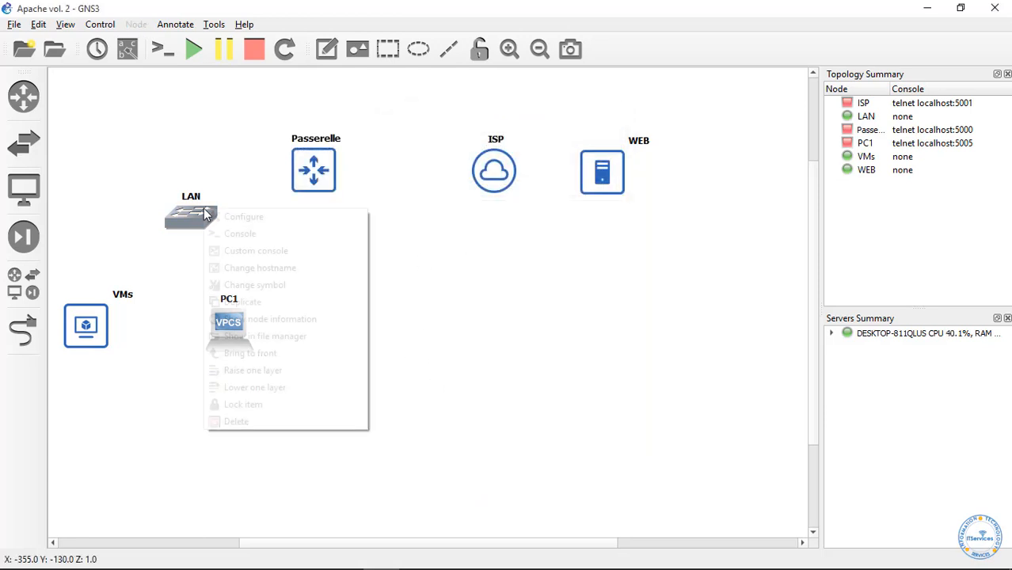
click(280, 285)
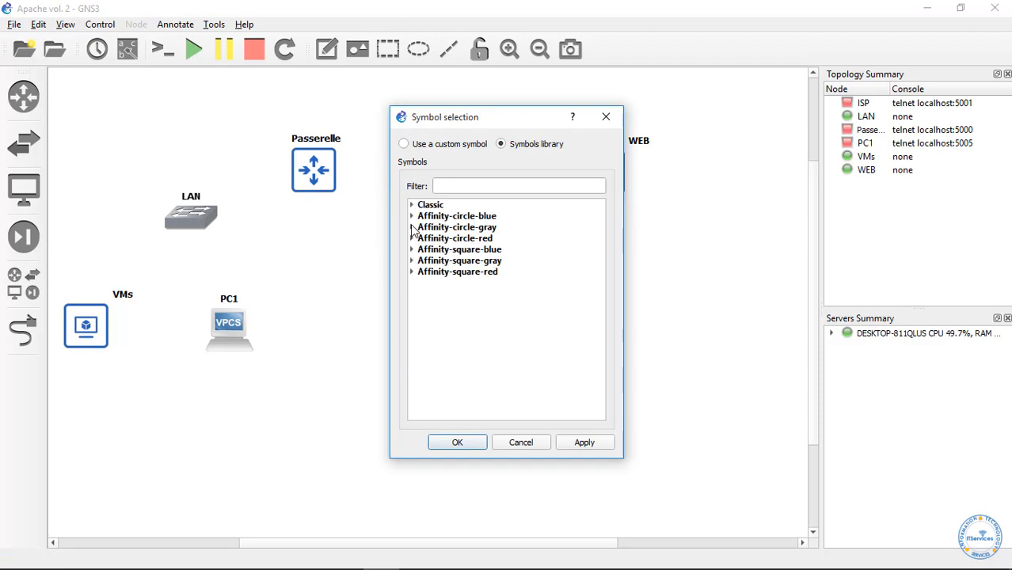
click(411, 216)
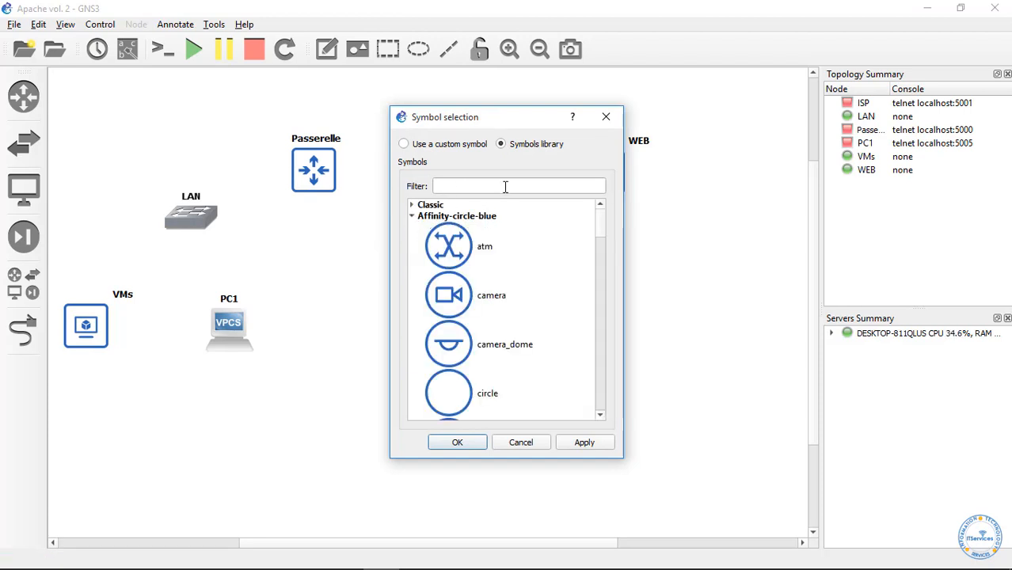
click(412, 217)
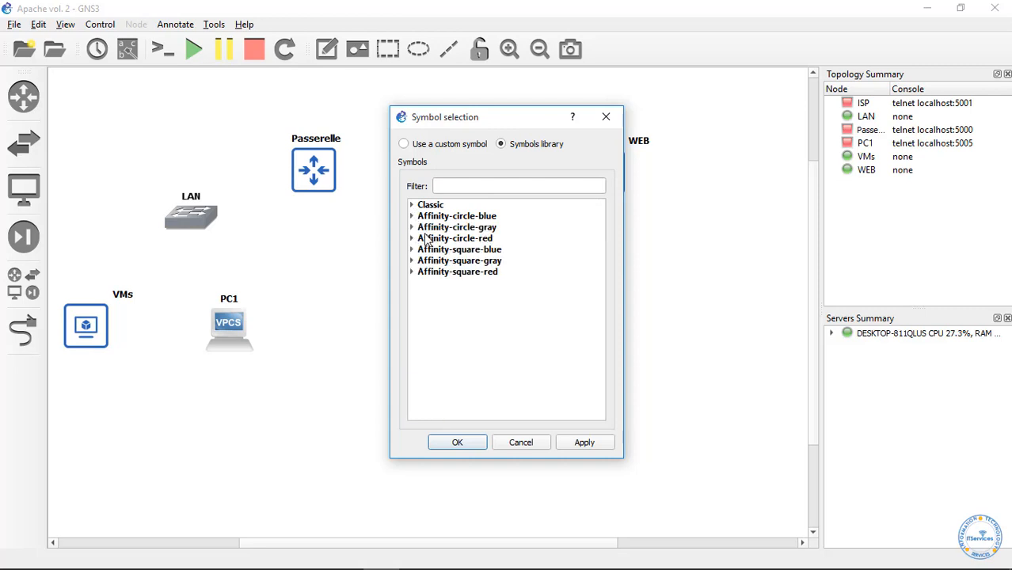
click(412, 249)
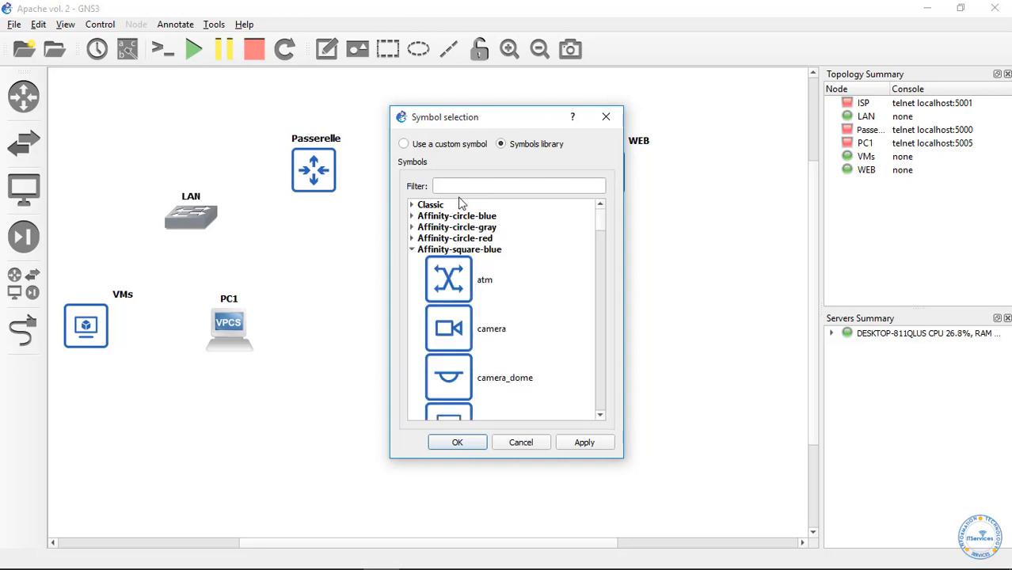
click(461, 190)
text(sw)
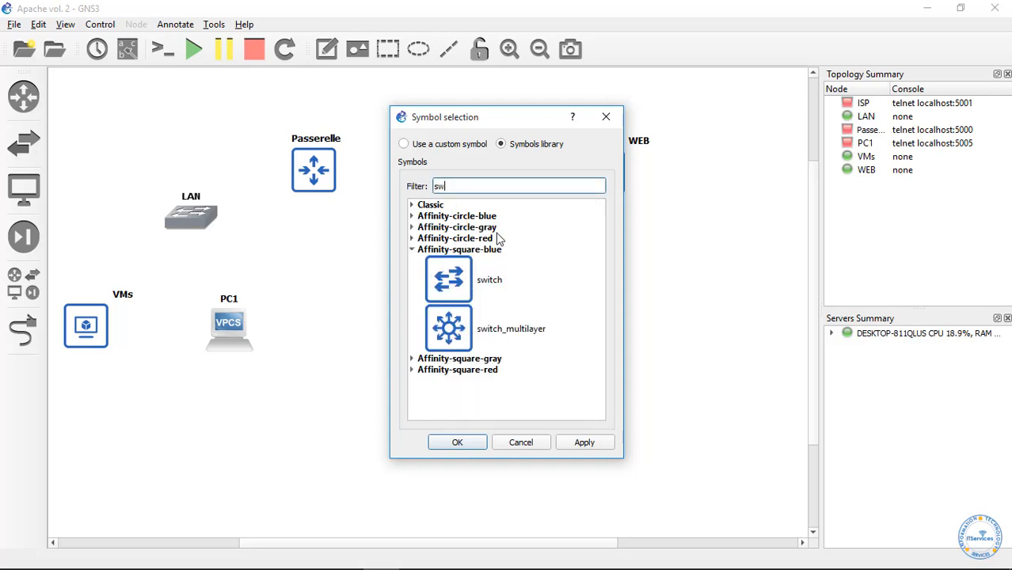
click(508, 290)
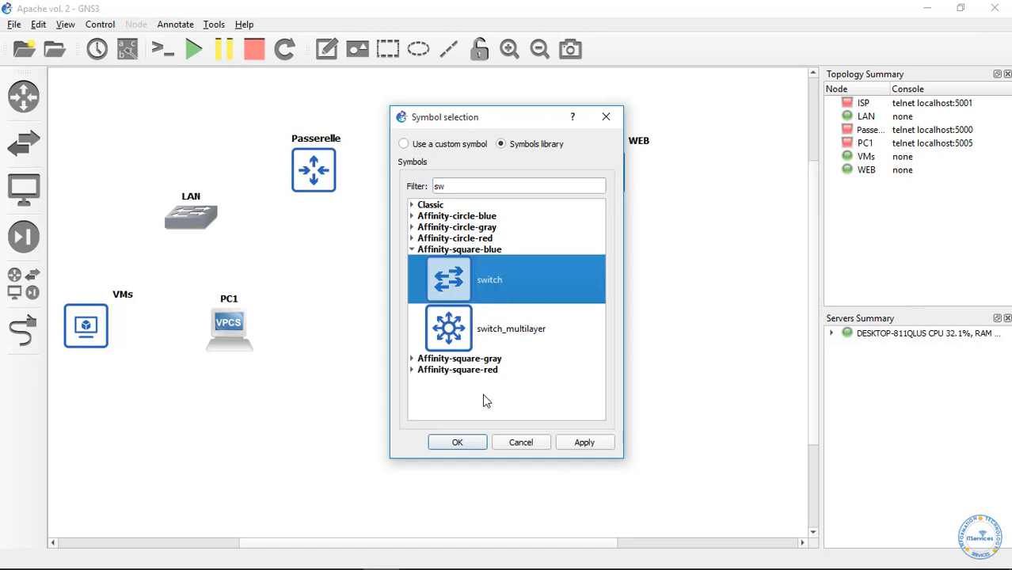
click(455, 442)
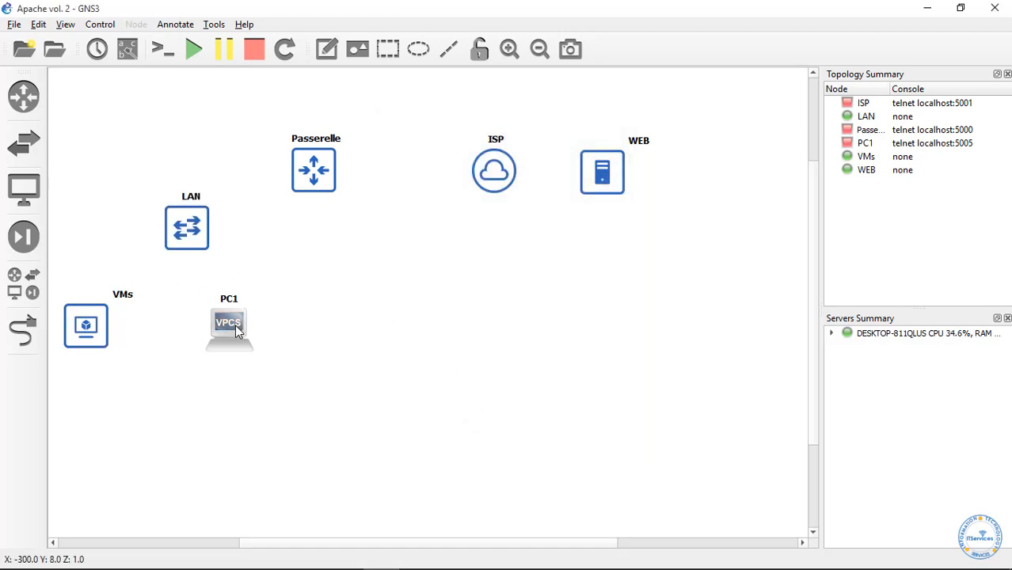
Change PC1's symbol to client from the Affinity-square-blue set.
right_click(235, 324)
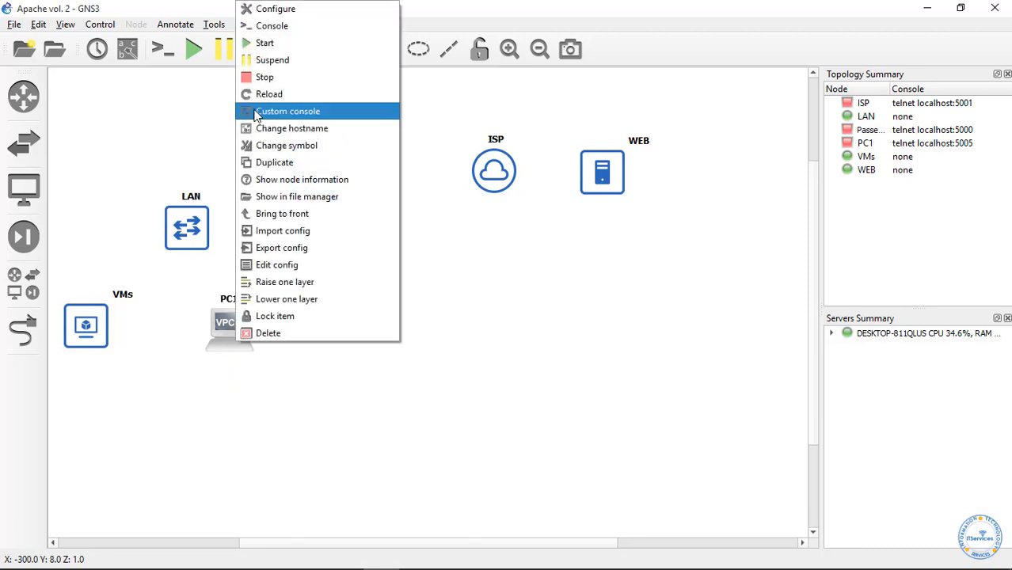
click(317, 151)
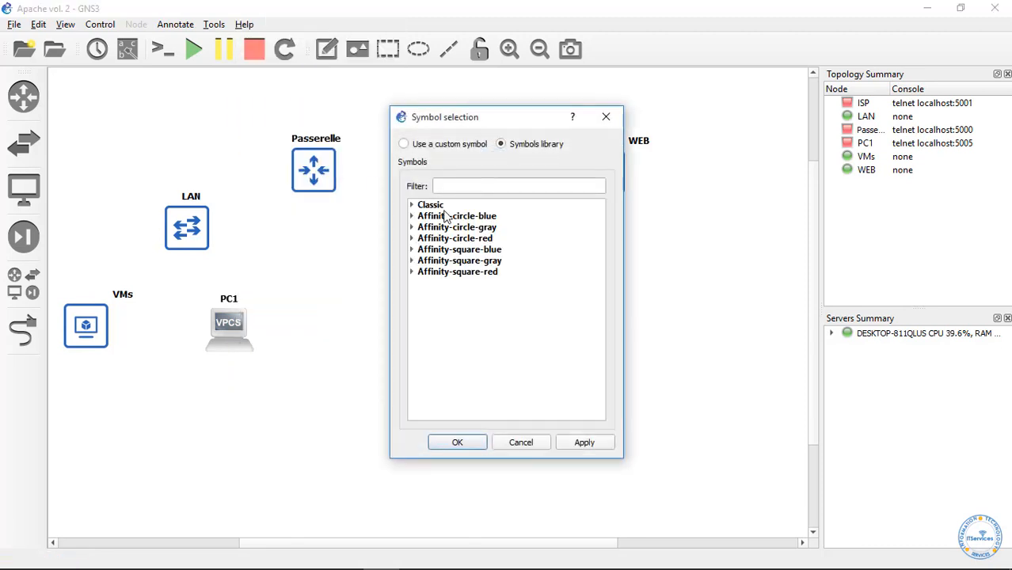
click(412, 238)
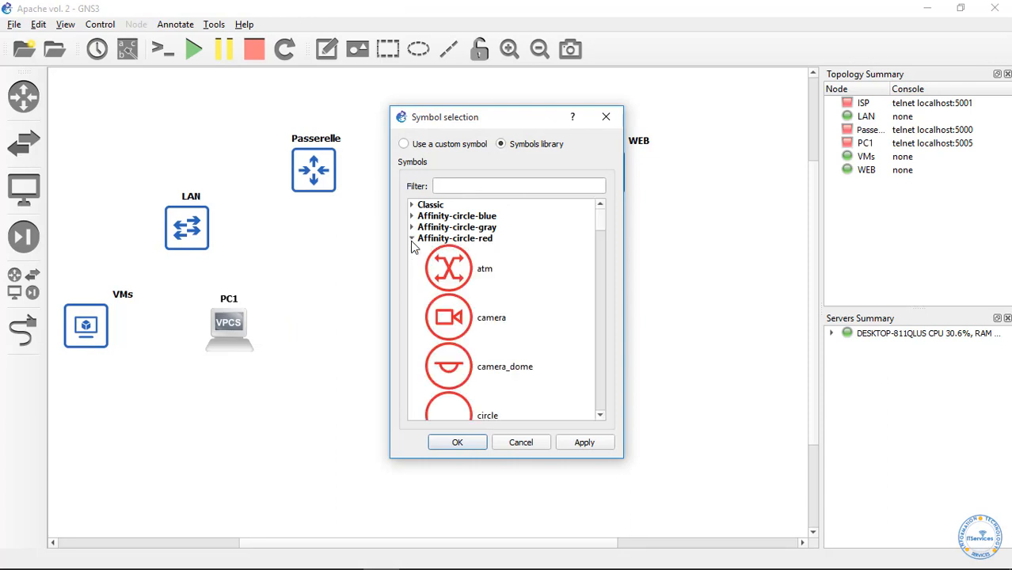
click(412, 239)
click(412, 249)
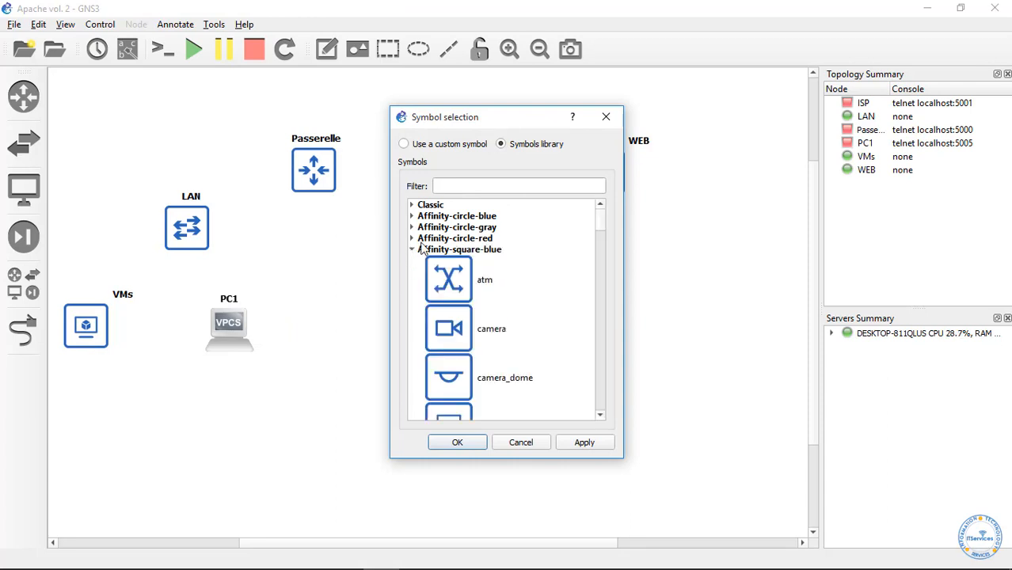
click(494, 192)
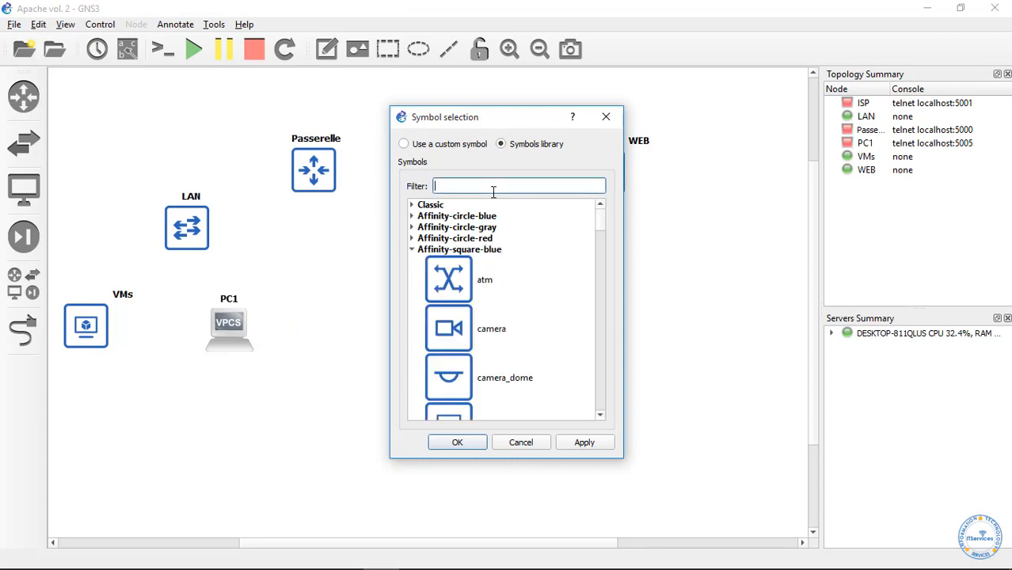
text(cl)
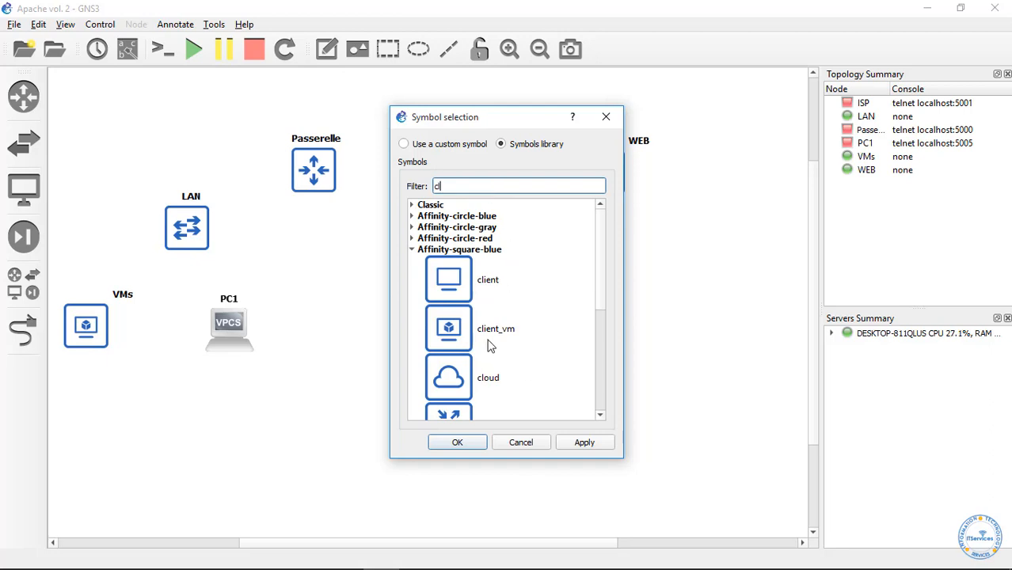
click(481, 286)
click(478, 442)
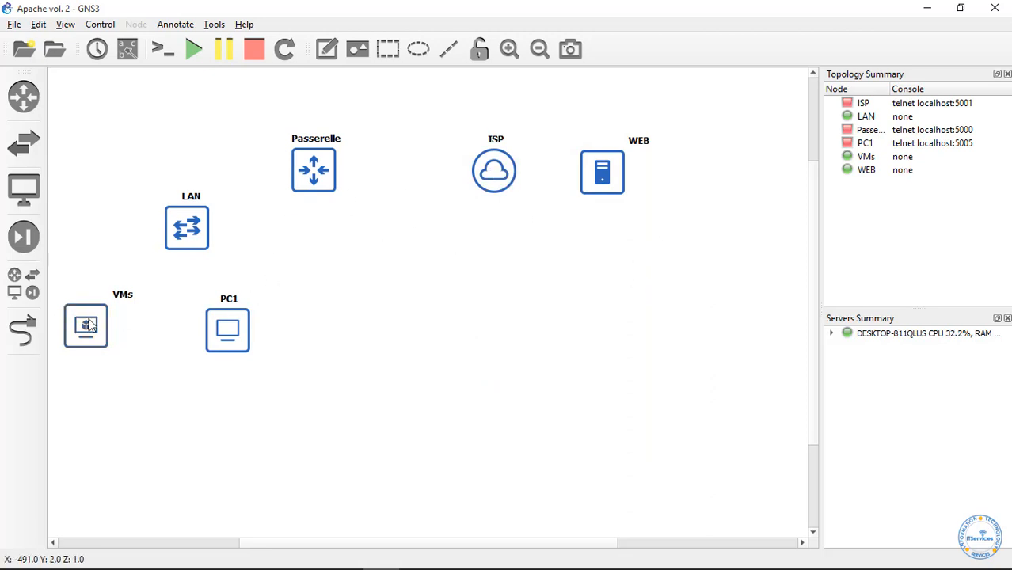
Link the VMs cloud's VMware Network Adapter VMnet1 to Ethernet1 on the LAN switch.
click(13, 335)
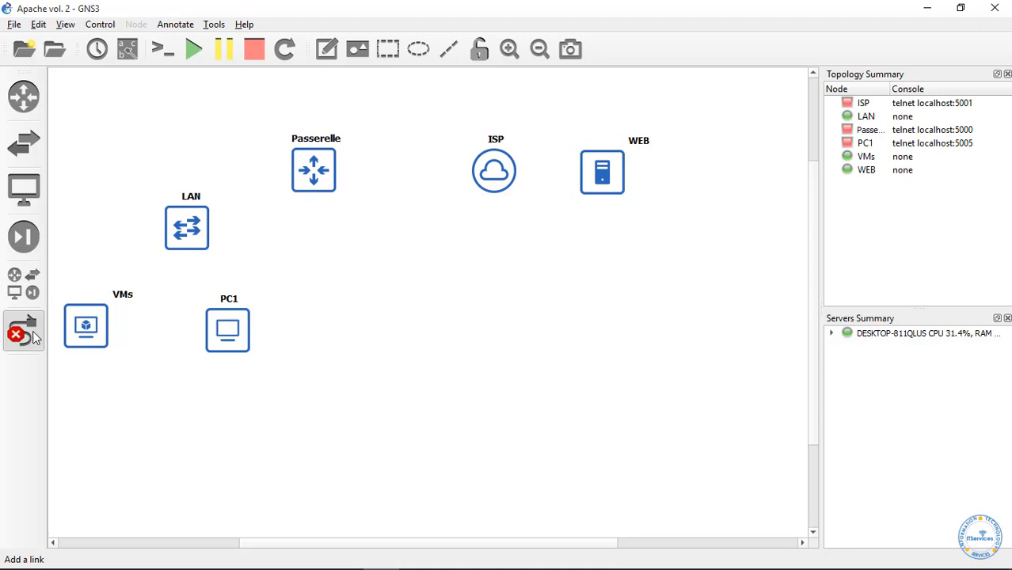
click(87, 320)
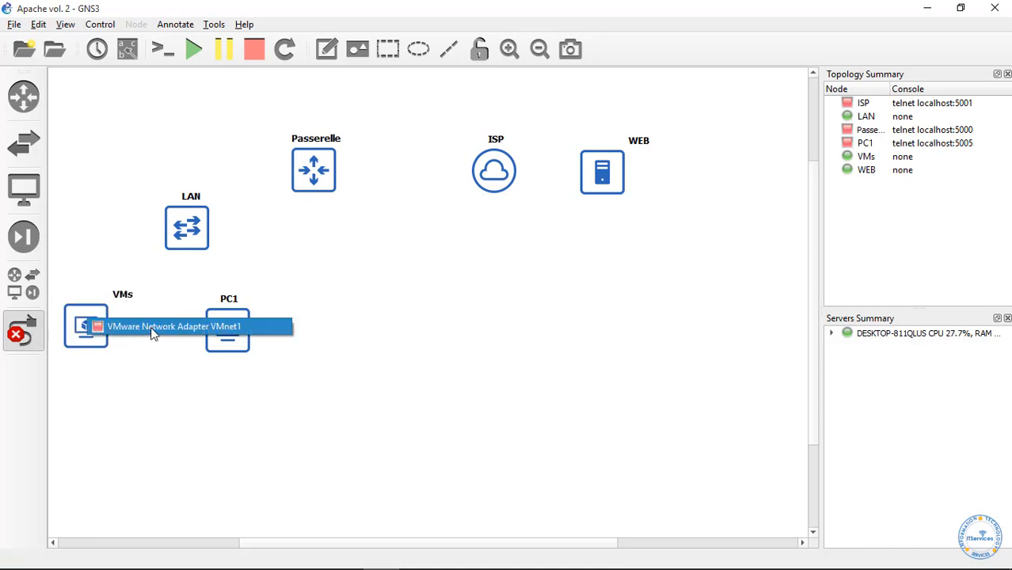
click(200, 327)
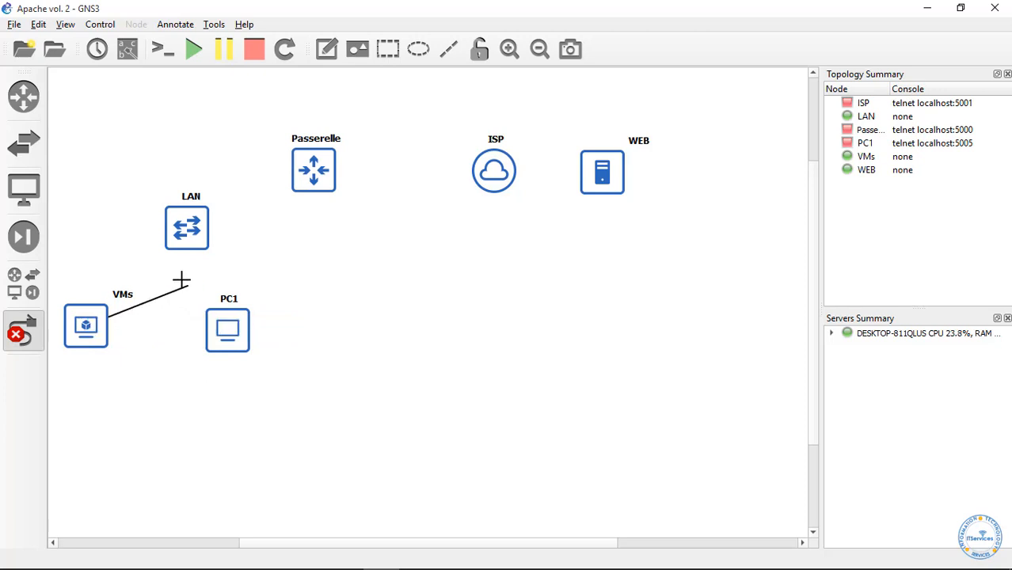
click(196, 236)
click(222, 260)
Link PC1's Ethernet0 to Ethernet2 on the LAN switch.
click(213, 319)
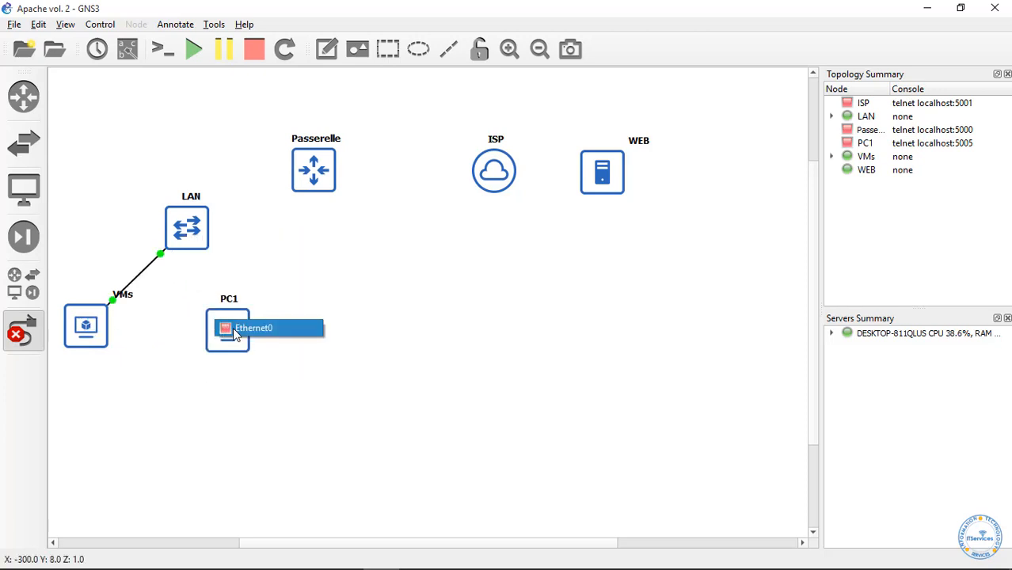
click(237, 327)
click(180, 246)
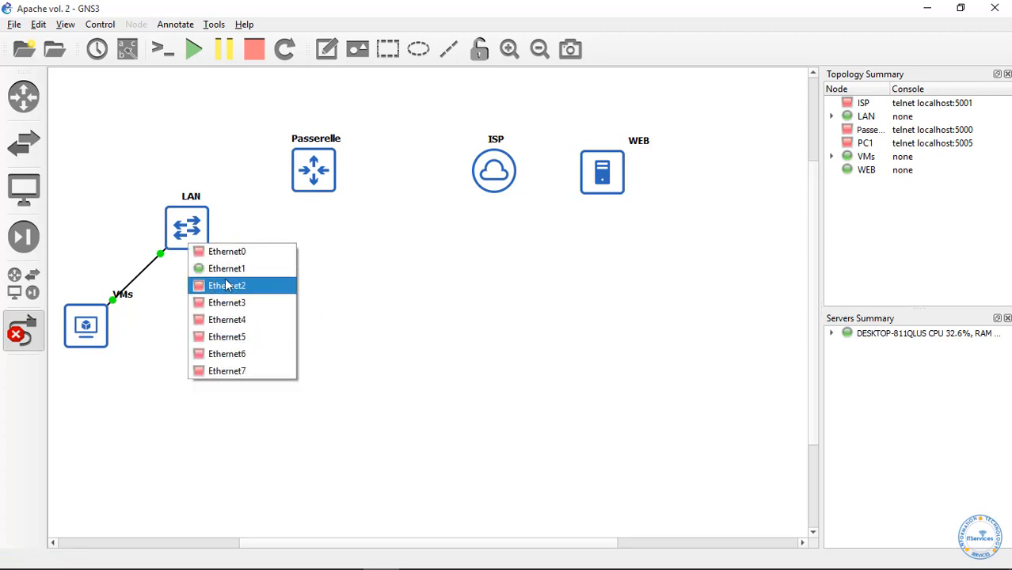
click(228, 287)
Link the LAN switch's Ethernet0 to FastEthernet0/0 on the Passerelle router.
click(202, 225)
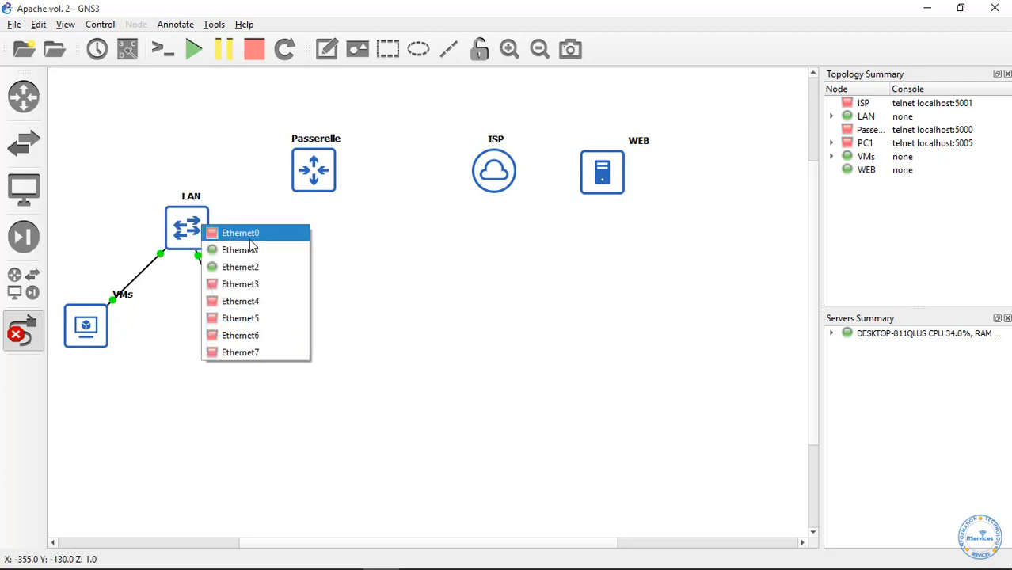
click(249, 233)
click(302, 186)
click(327, 193)
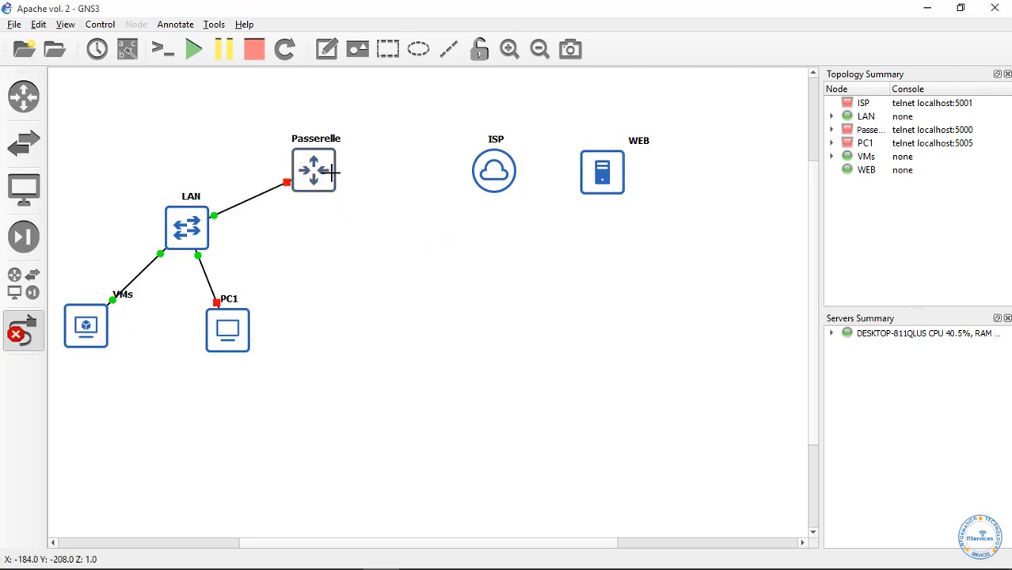
Link the Passerelle router's Serial1/0 to Serial1/0 on the ISP router.
click(84, 338)
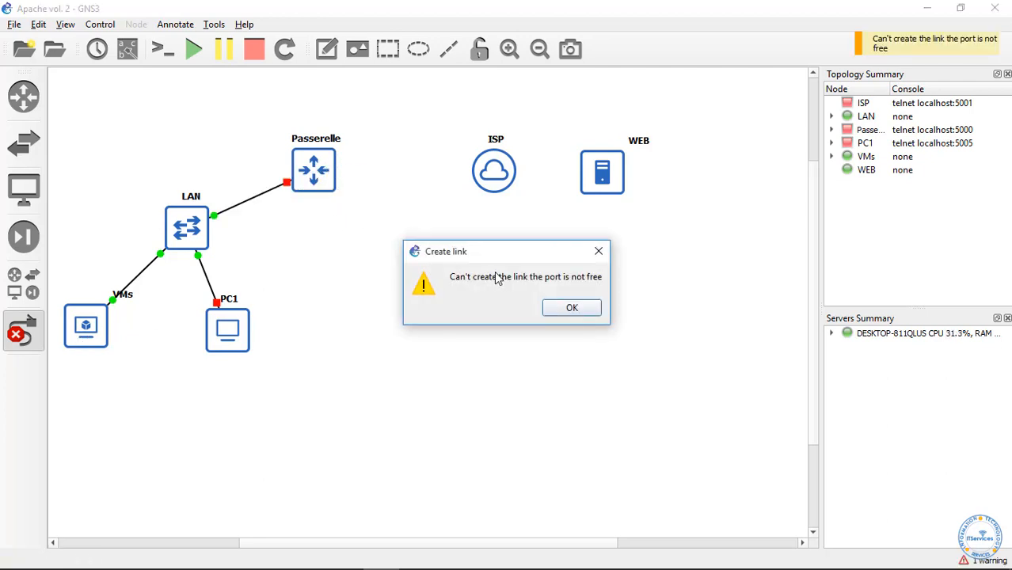
click(572, 308)
click(325, 159)
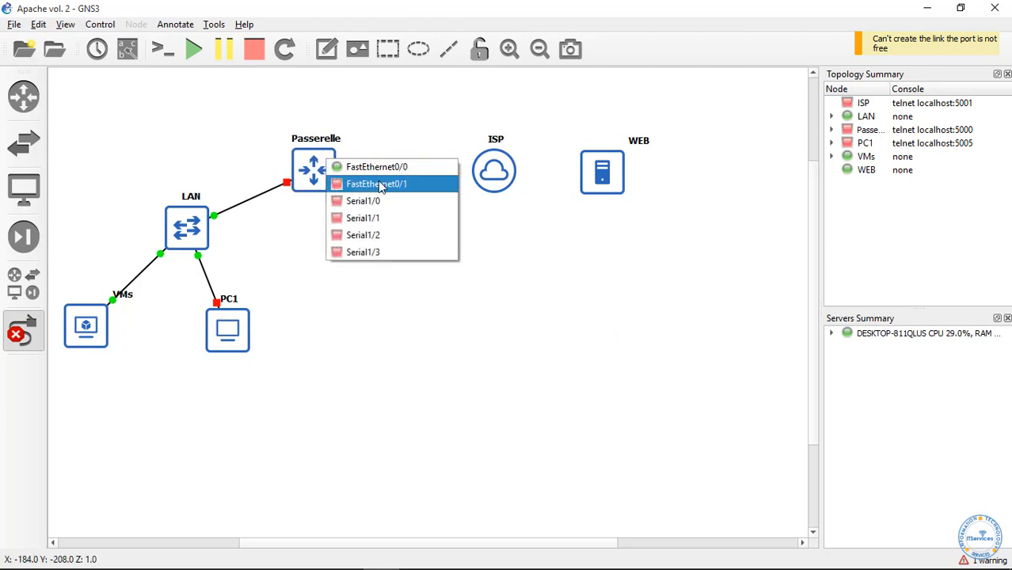
click(347, 199)
click(497, 171)
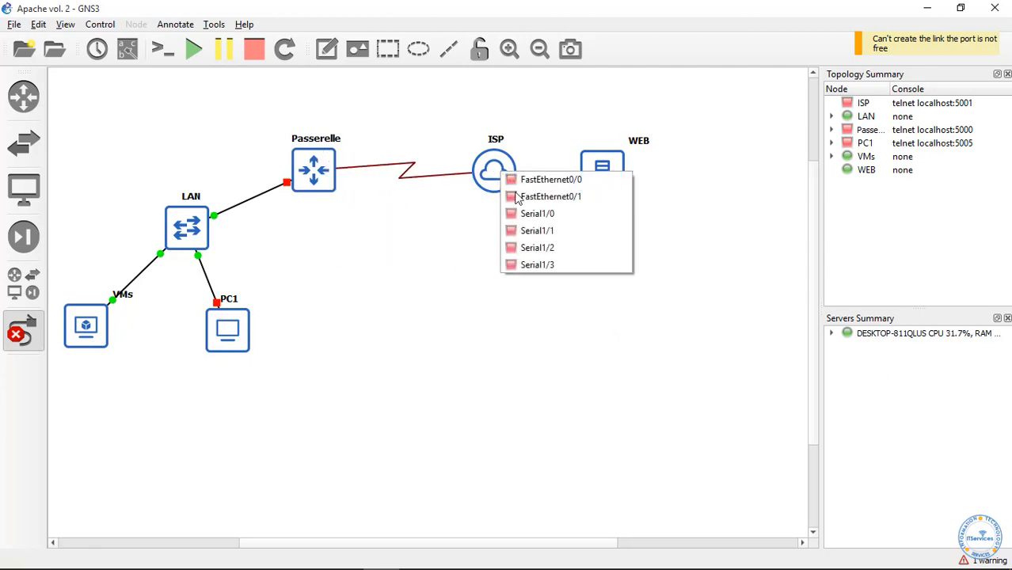
click(538, 212)
Link the ISP router's FastEthernet0/0 to the WEB cloud's GNS3 interface and finish adding links.
click(514, 172)
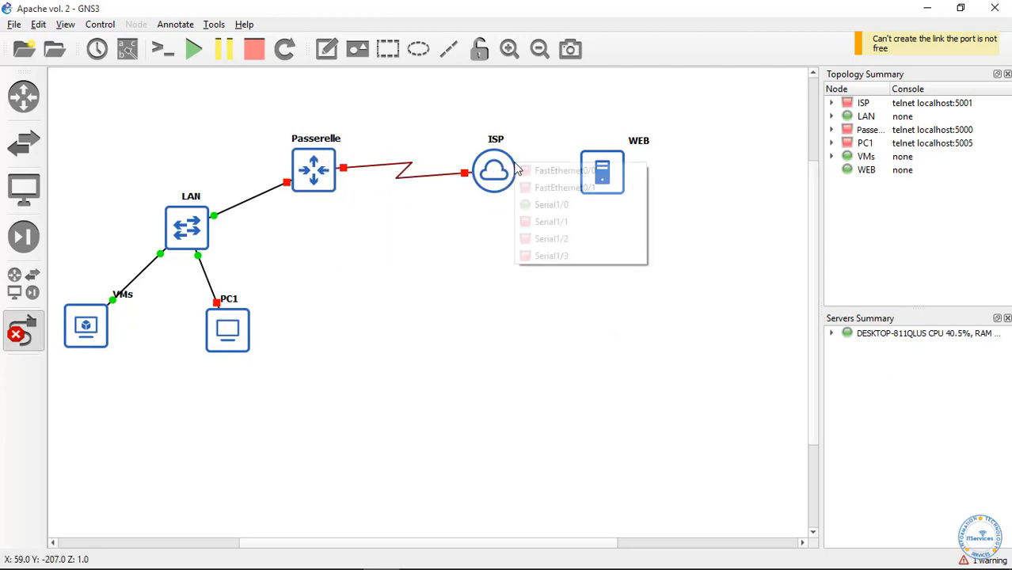
click(558, 171)
click(599, 169)
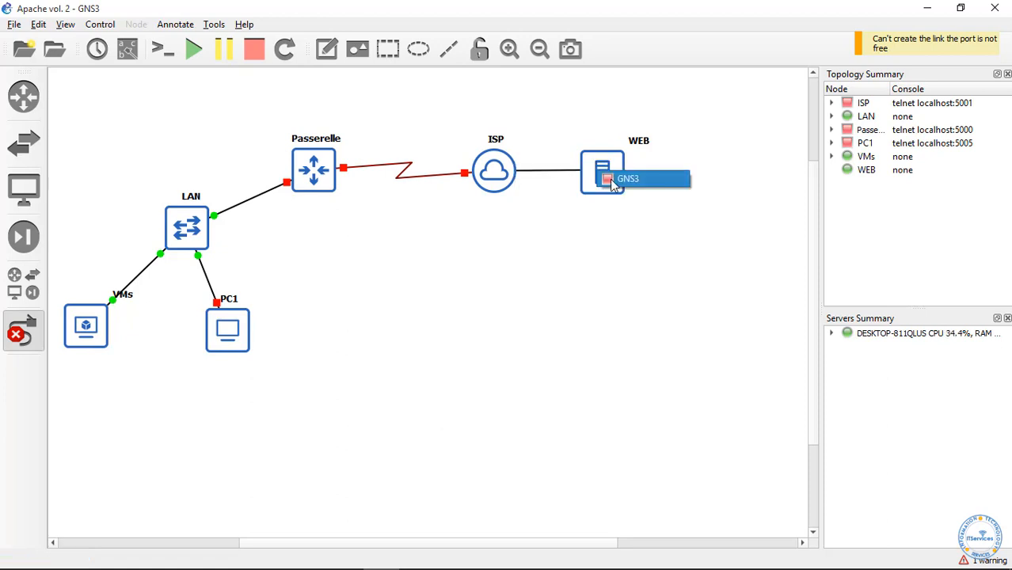
click(629, 179)
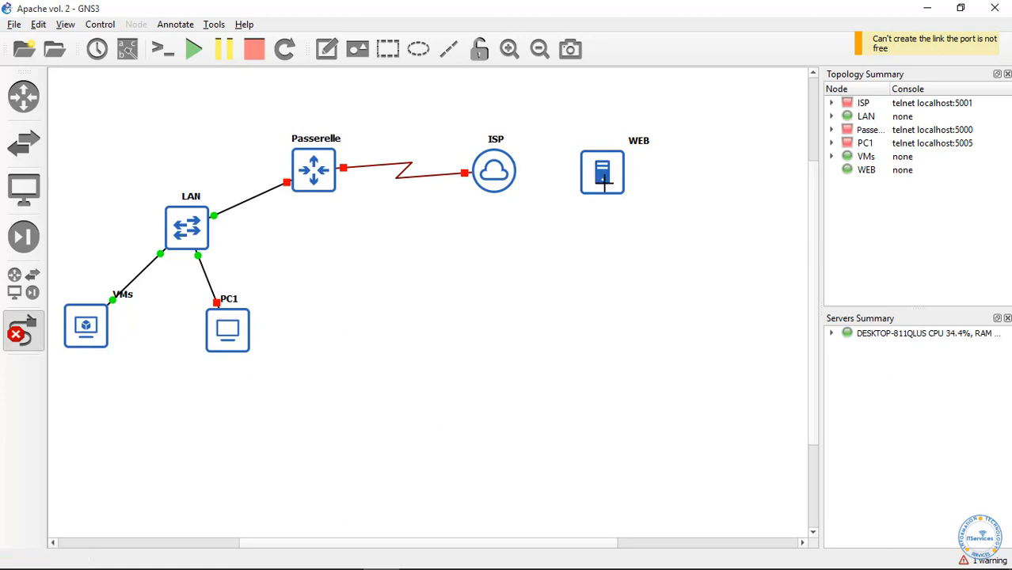
click(23, 332)
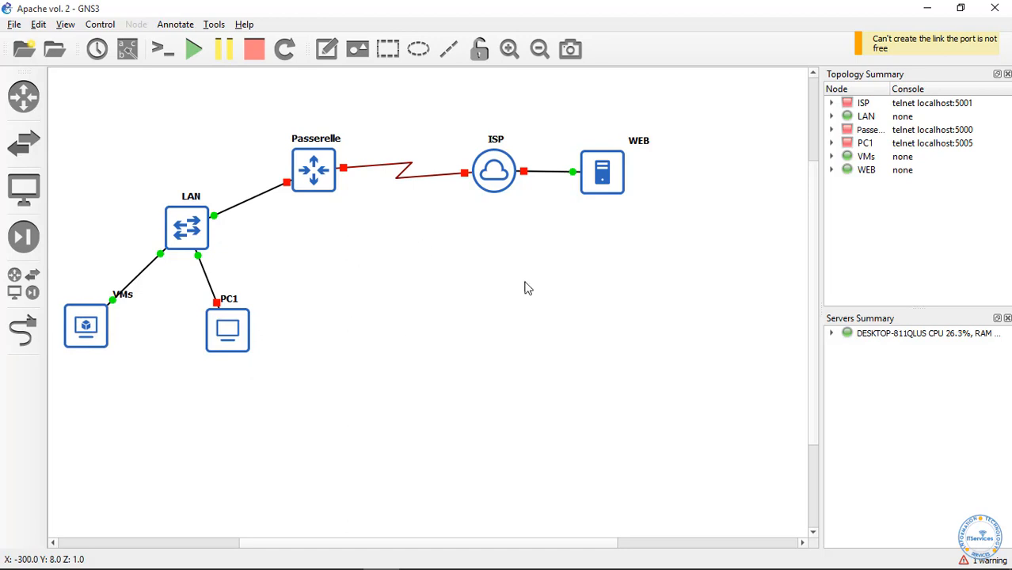
Reposition the Passerelle, ISP and WEB nodes in one row, with ISP closer to WEB.
mouse_move(319, 178)
mouse_down()
mouse_move(362, 176)
mouse_move(320, 179)
mouse_up()
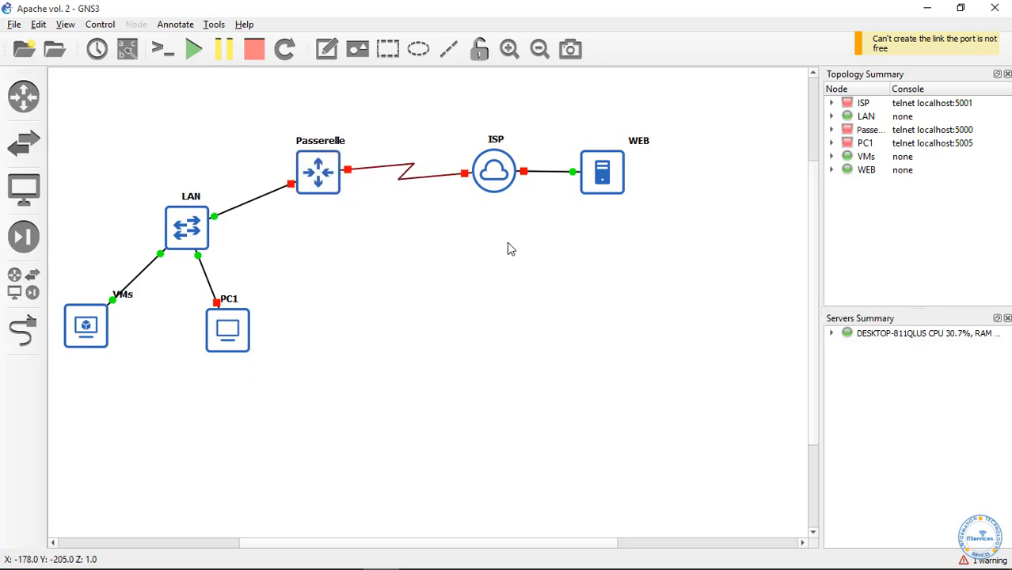
drag(495, 176, 518, 179)
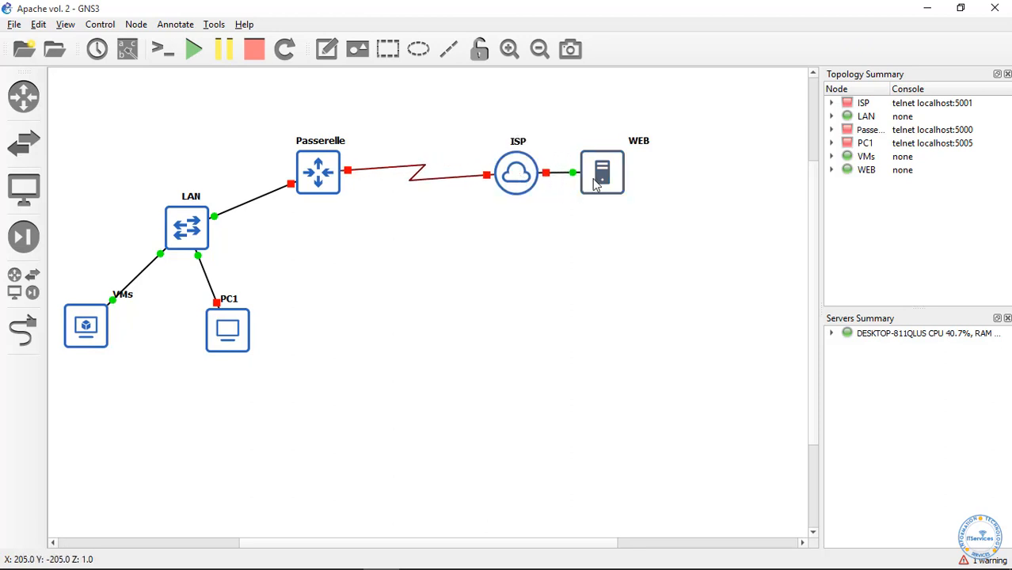
drag(595, 183, 589, 183)
click(491, 229)
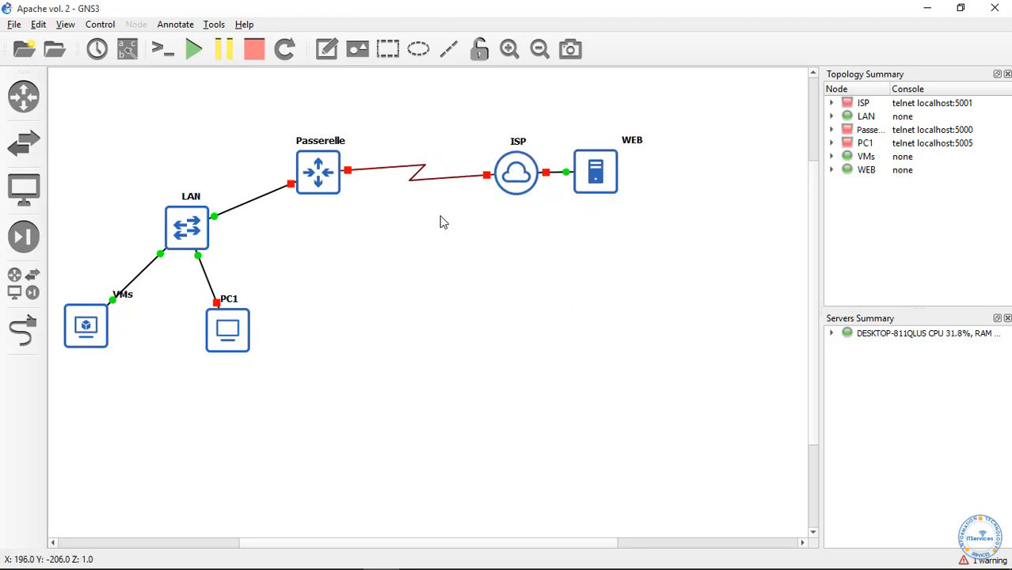
click(316, 183)
drag(316, 182, 325, 185)
click(375, 260)
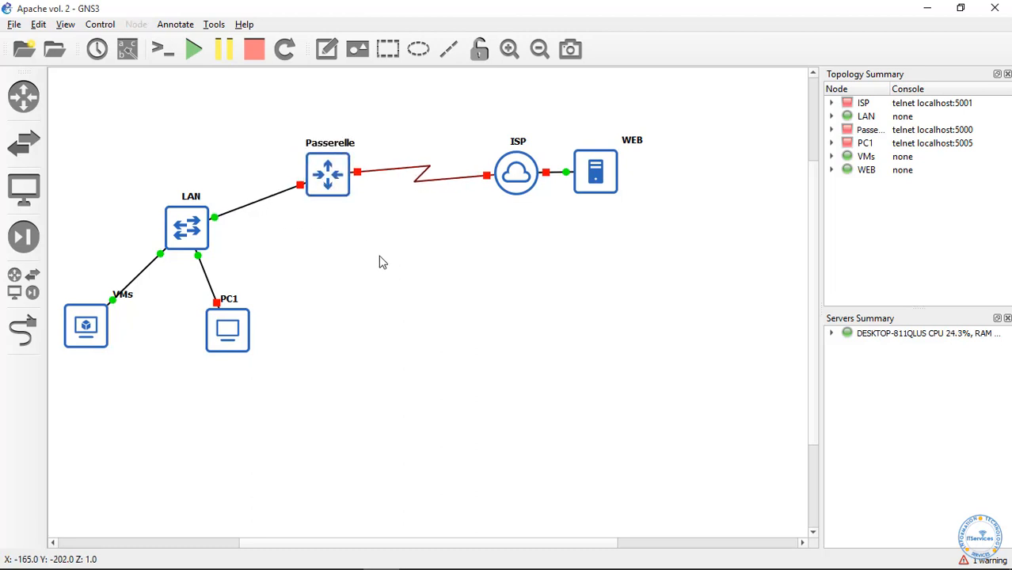
Reposition the VMs and PC1 nodes so they sit on either side below the LAN switch.
drag(104, 331, 165, 323)
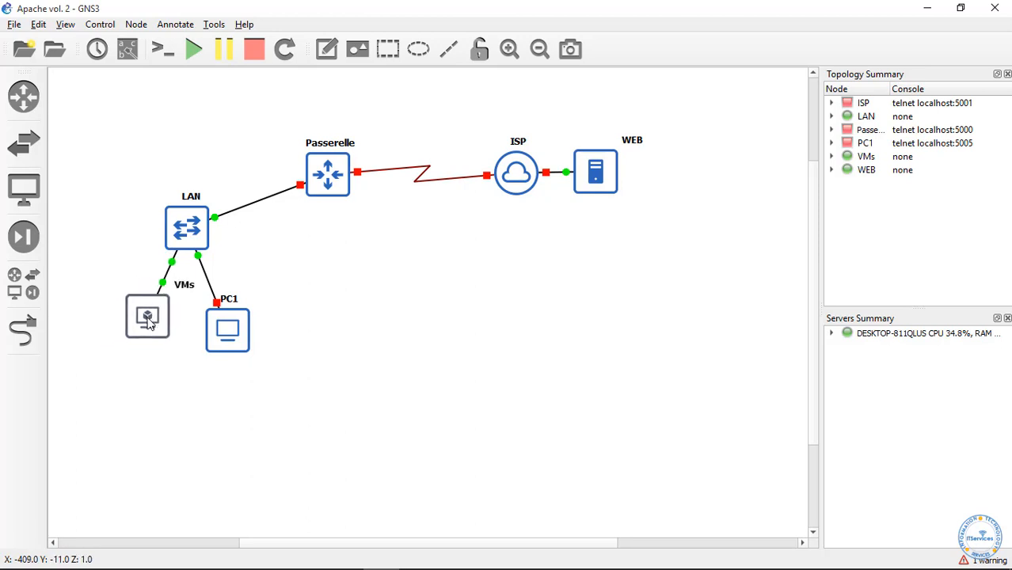
click(239, 311)
drag(239, 312, 239, 307)
drag(157, 321, 127, 331)
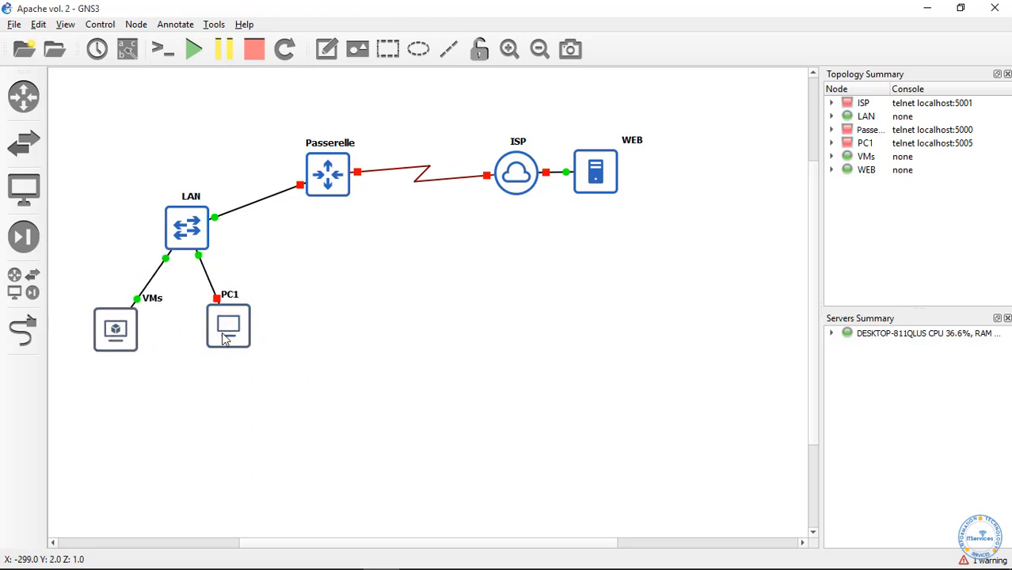
mouse_move(238, 336)
mouse_down()
mouse_move(281, 349)
mouse_move(234, 342)
mouse_up()
click(270, 334)
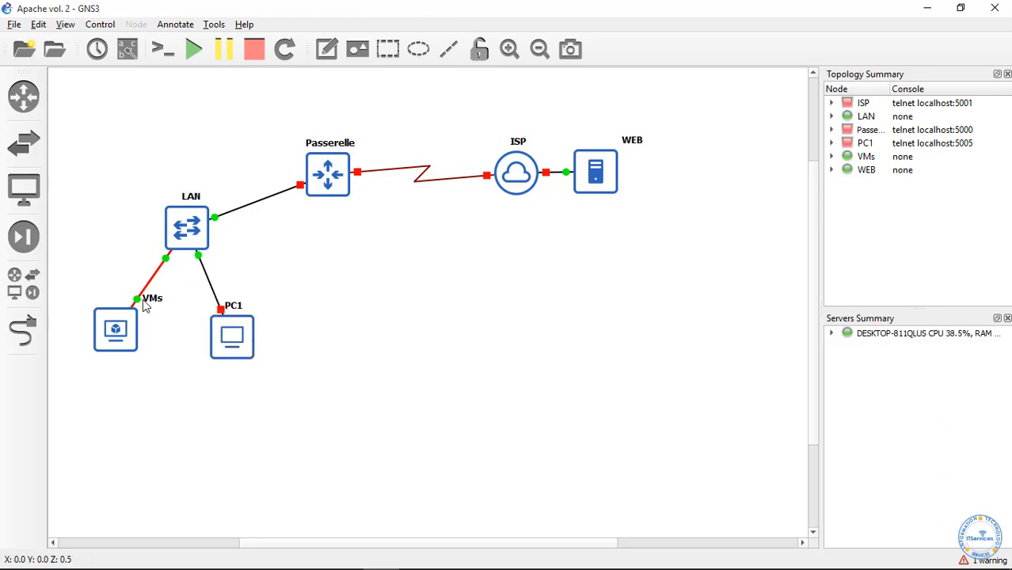
Move the VMs and WEB labels so each is centred above its own icon.
drag(150, 299, 122, 300)
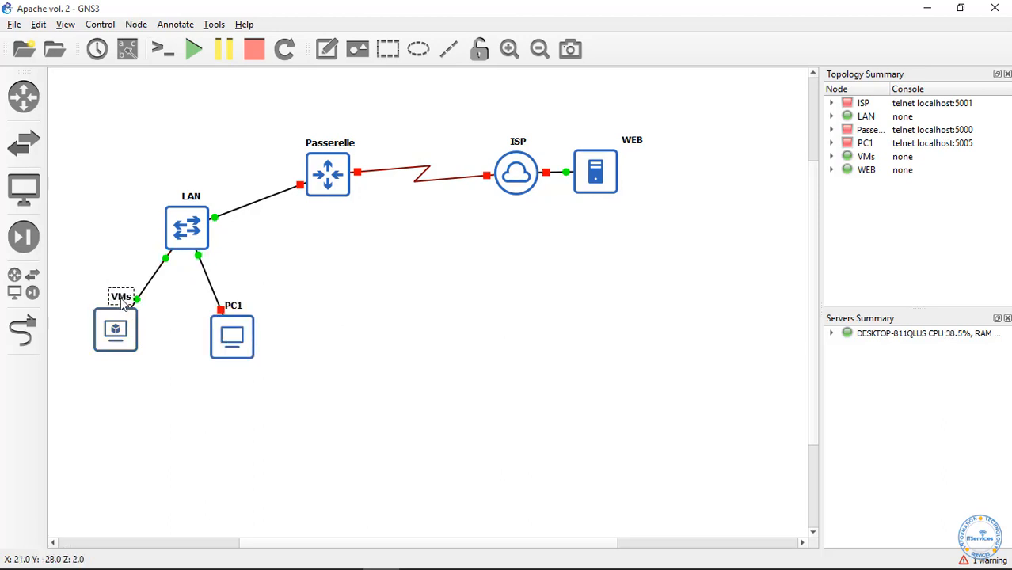
click(341, 297)
drag(631, 145, 596, 143)
click(449, 303)
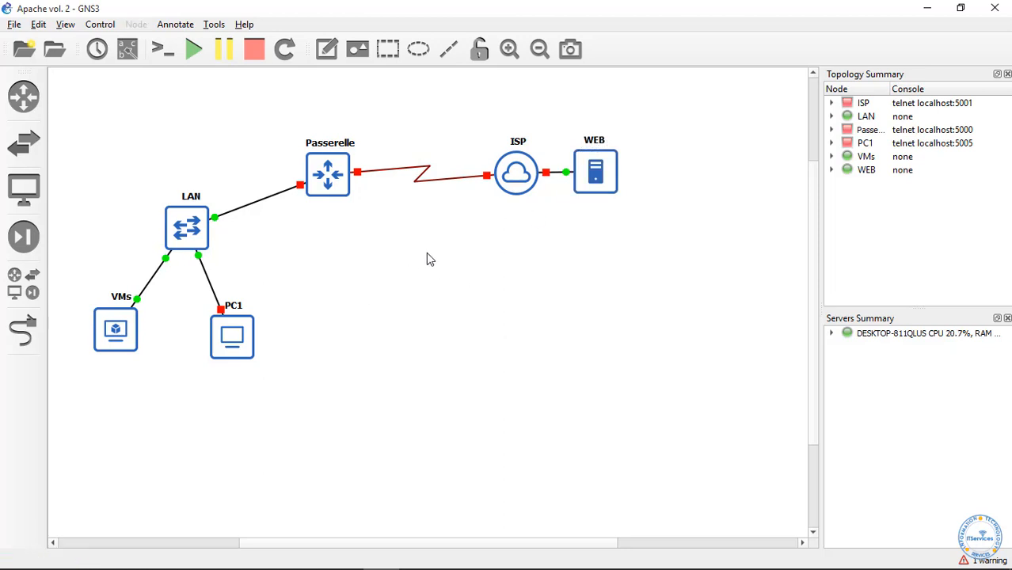
Add a text note reading "192.16.8.254" and centre it just below the WEB node.
click(448, 51)
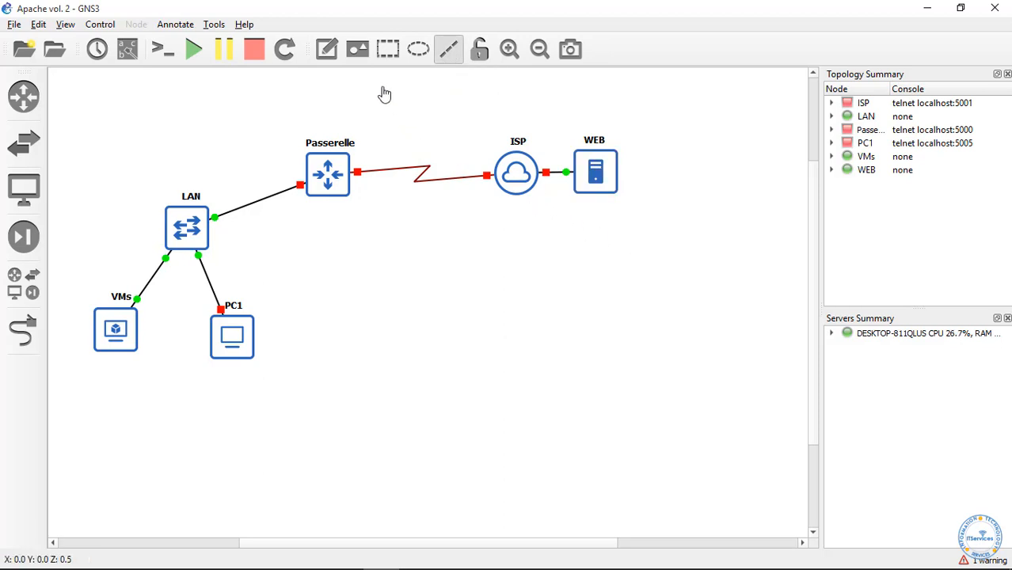
click(327, 49)
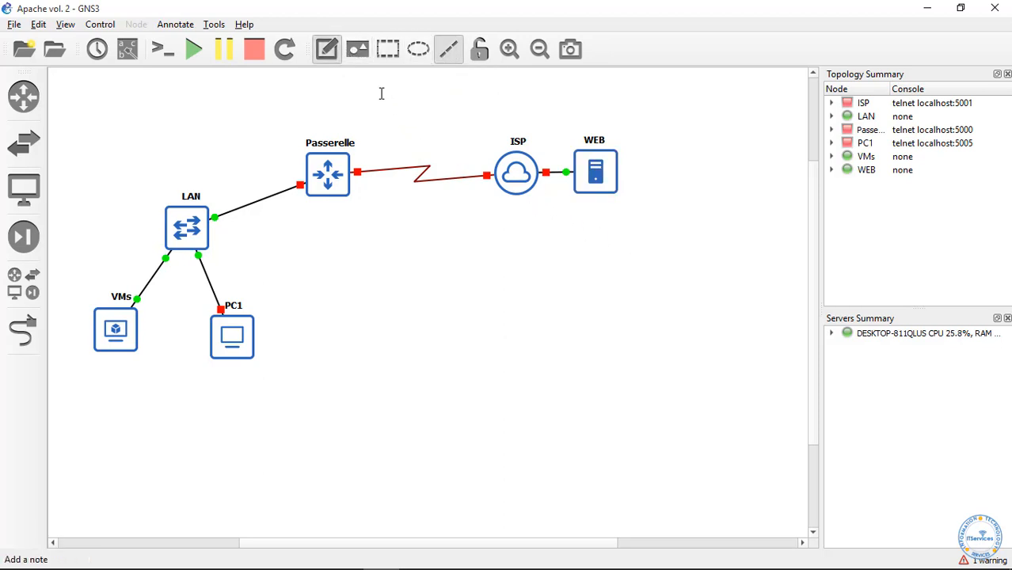
click(583, 203)
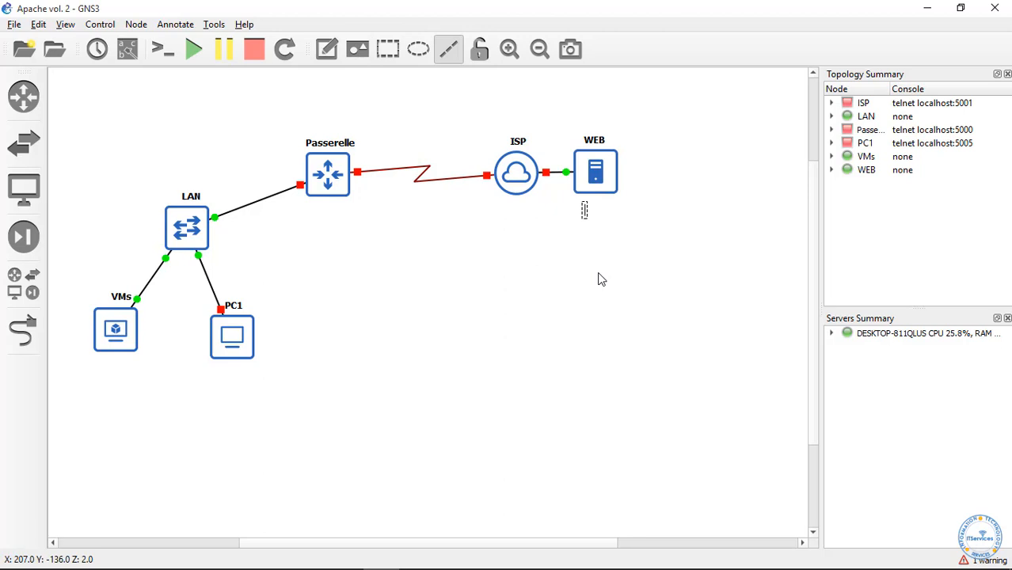
text(19)
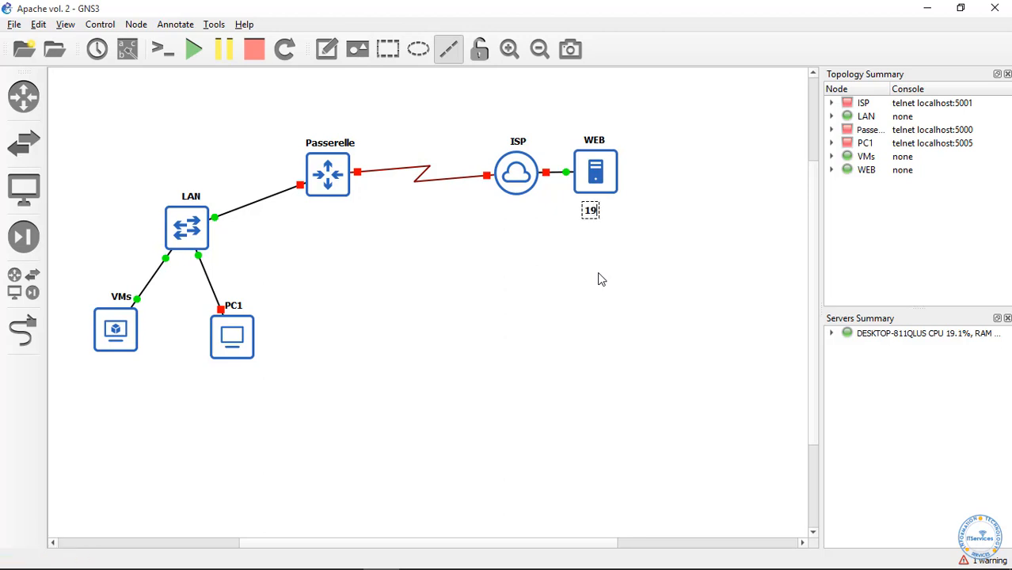
text(2.16.8.1)
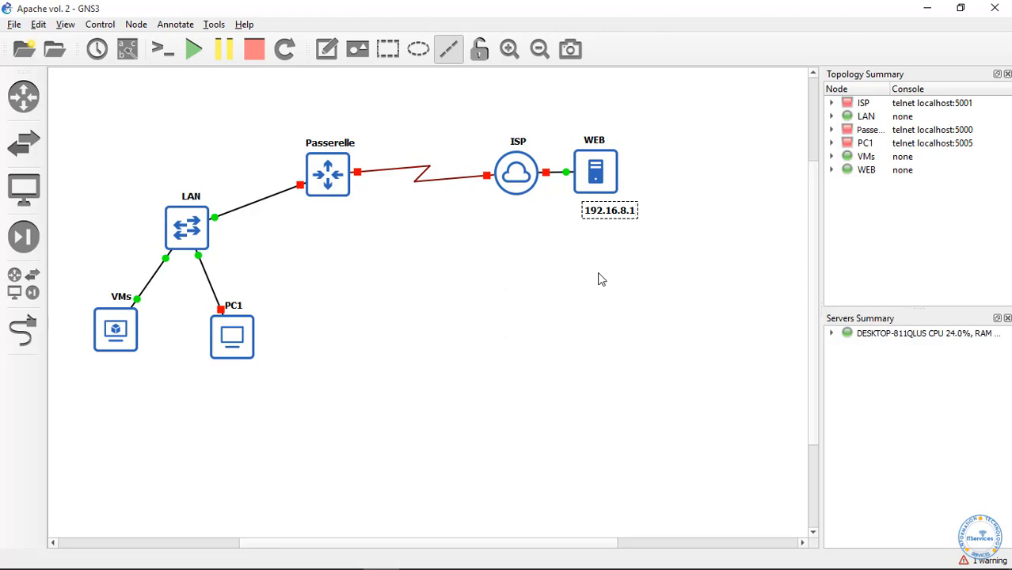
key(BackSpace)
text(254)
click(606, 268)
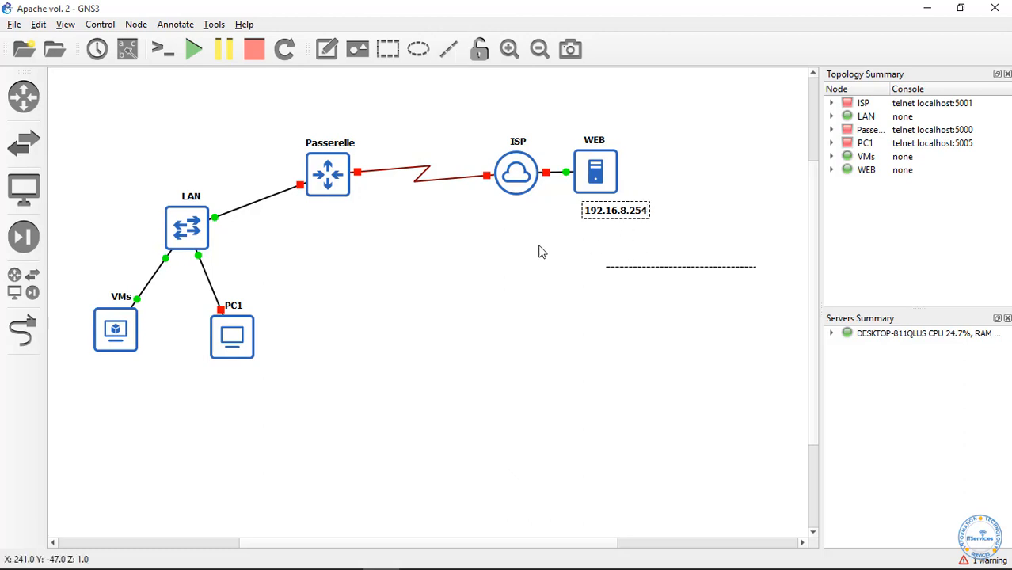
click(552, 262)
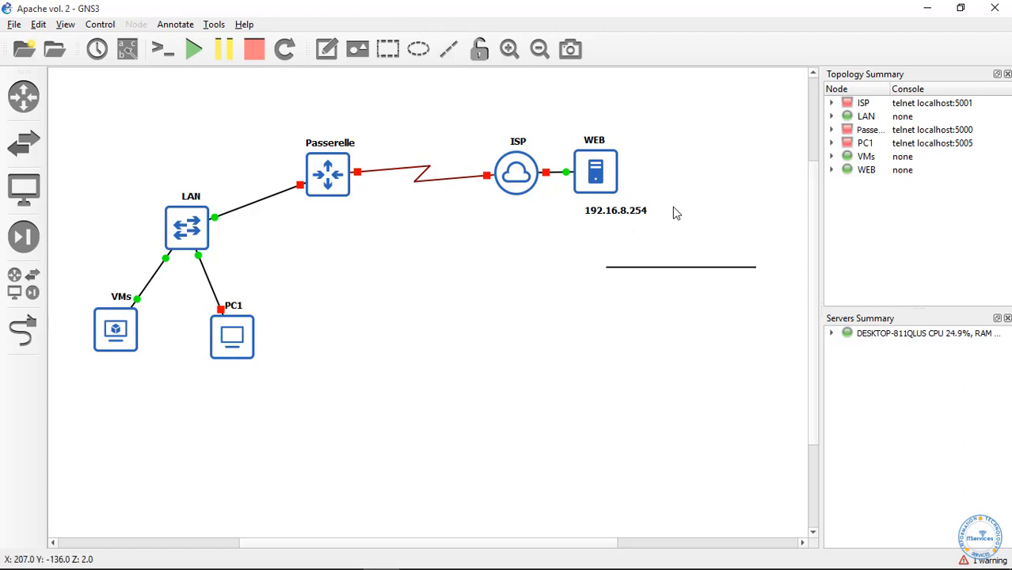
drag(635, 220, 615, 218)
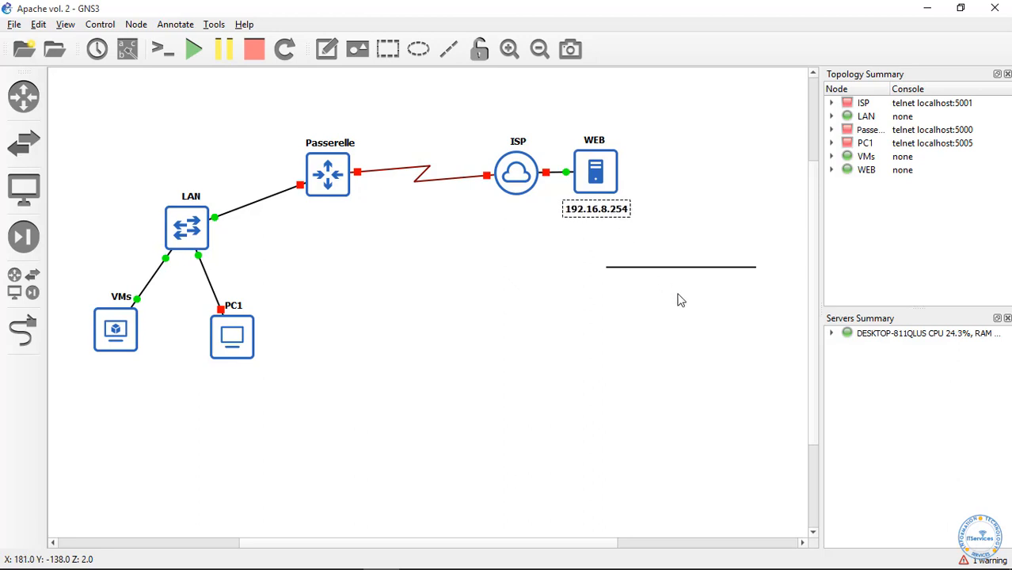
Delete the stray horizontal line below the WEB node's address note.
click(641, 266)
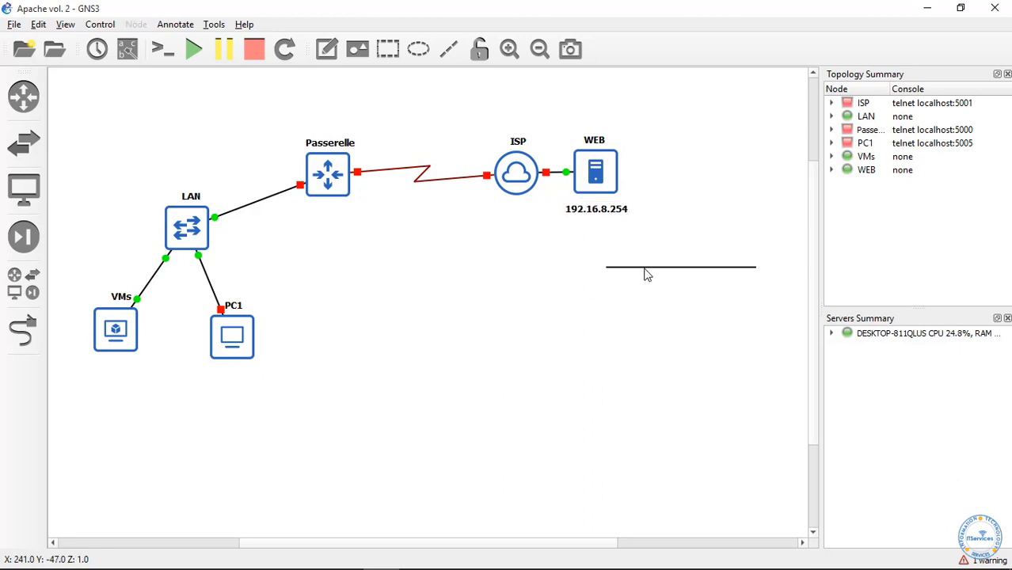
click(640, 267)
key(Delete)
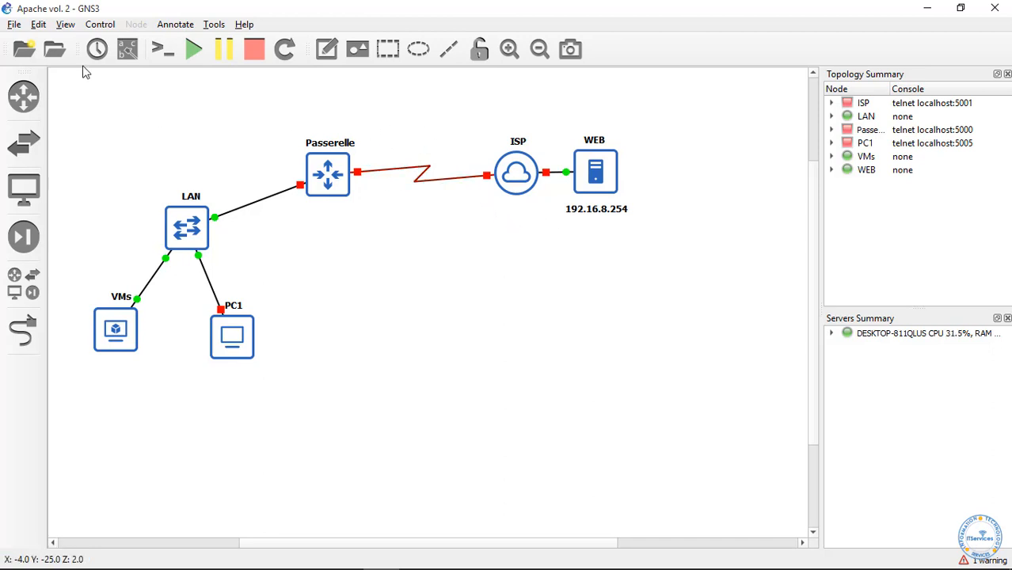
Add a note reading "209.16.10.0 /30" and place it just above the serial link between Passerelle and ISP.
click(326, 49)
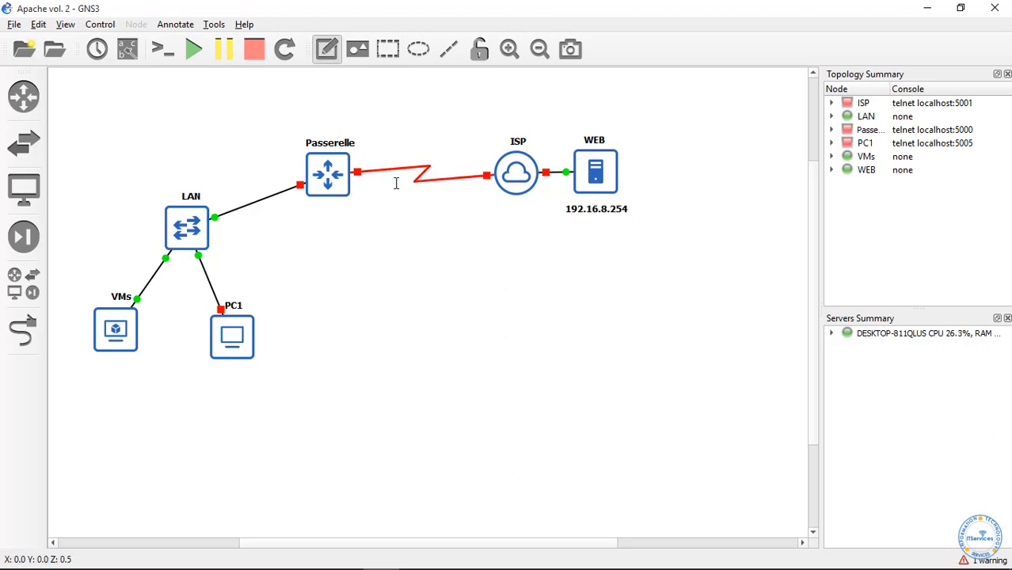
click(388, 152)
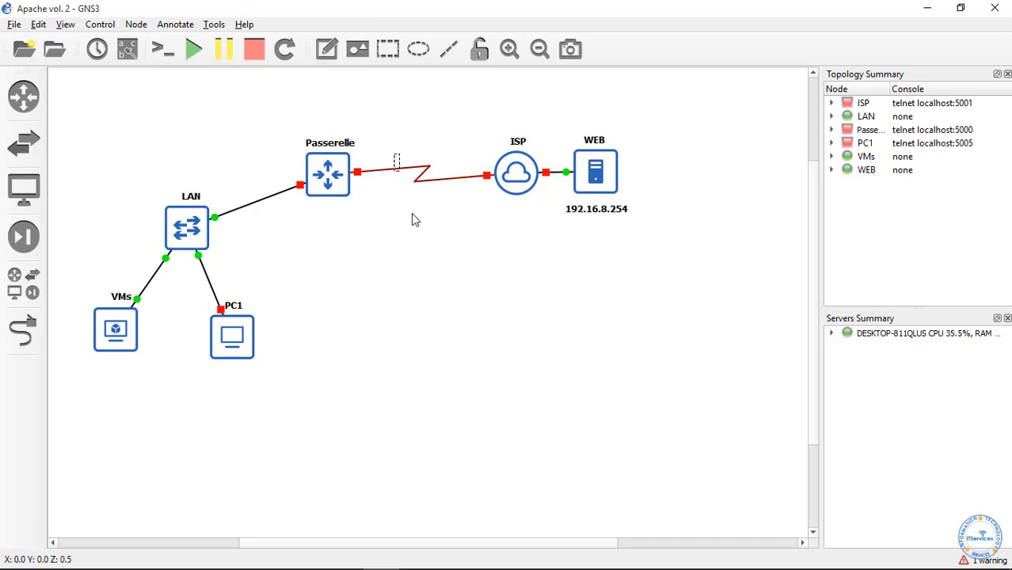
text(209.1)
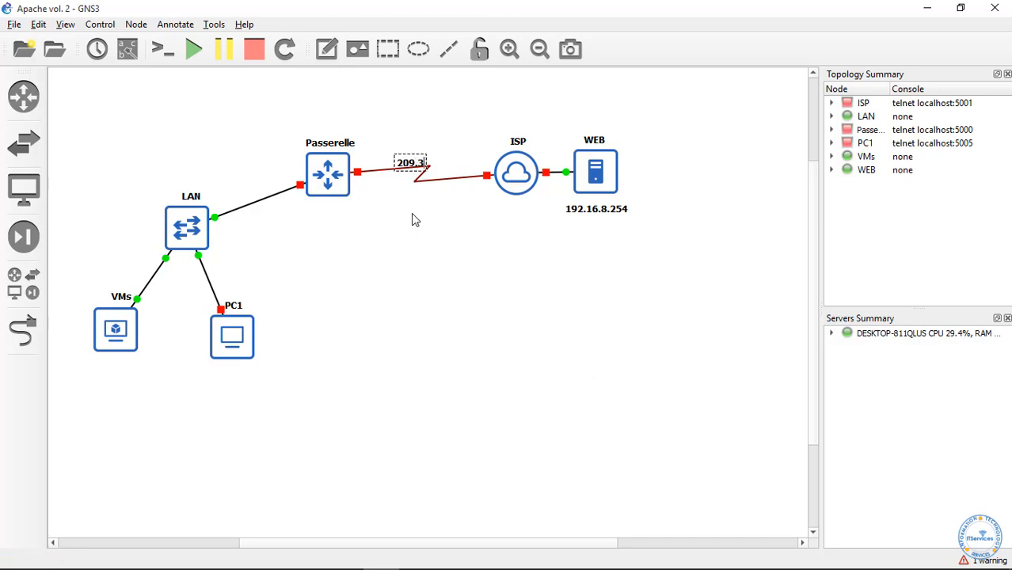
key(BackSpace)
text(16.10.0/30)
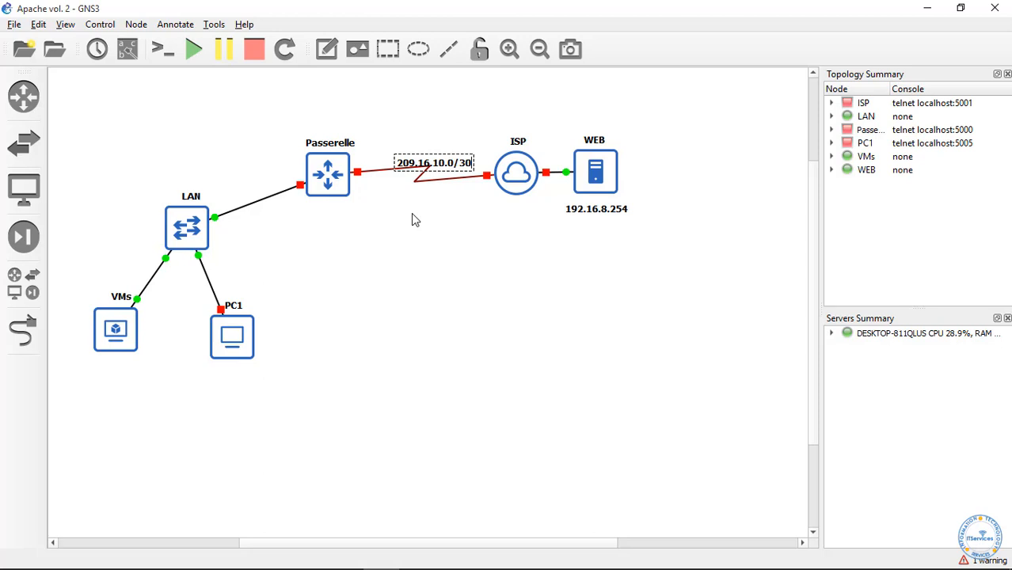
key(Left)
key(Left)
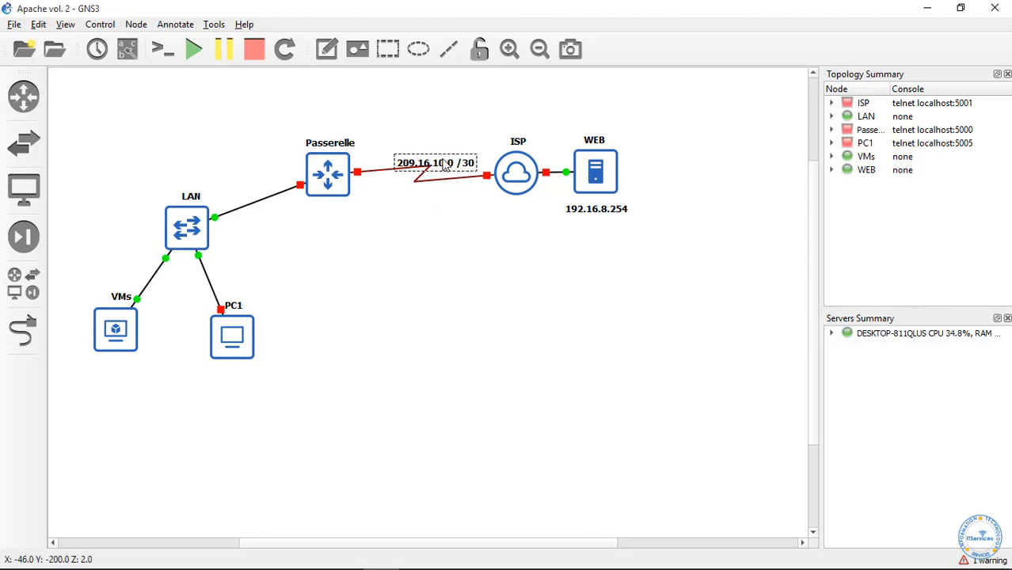
drag(441, 164, 440, 154)
click(474, 256)
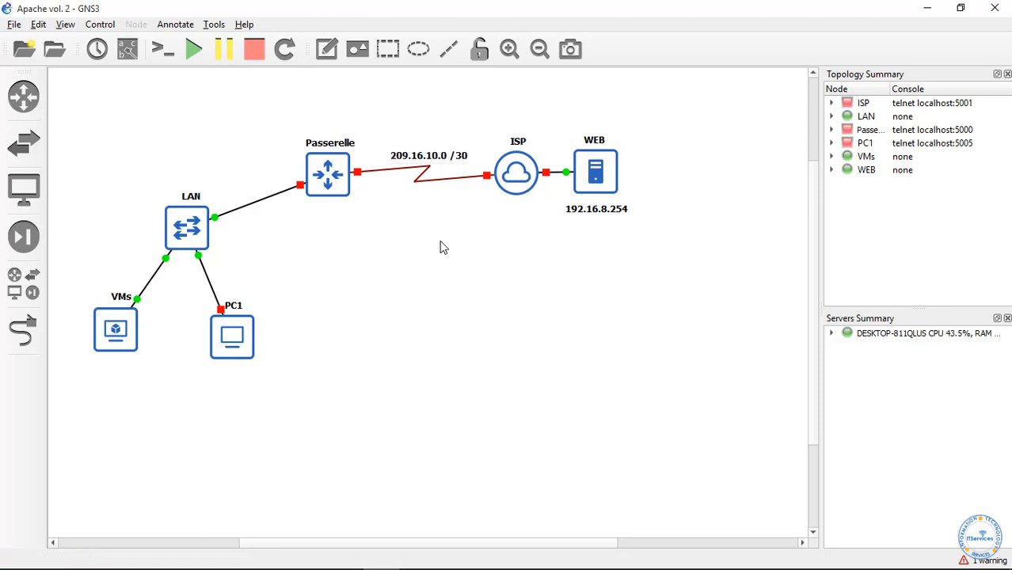
Append the prefix length " /24" to the address note below the WEB node.
double_click(626, 210)
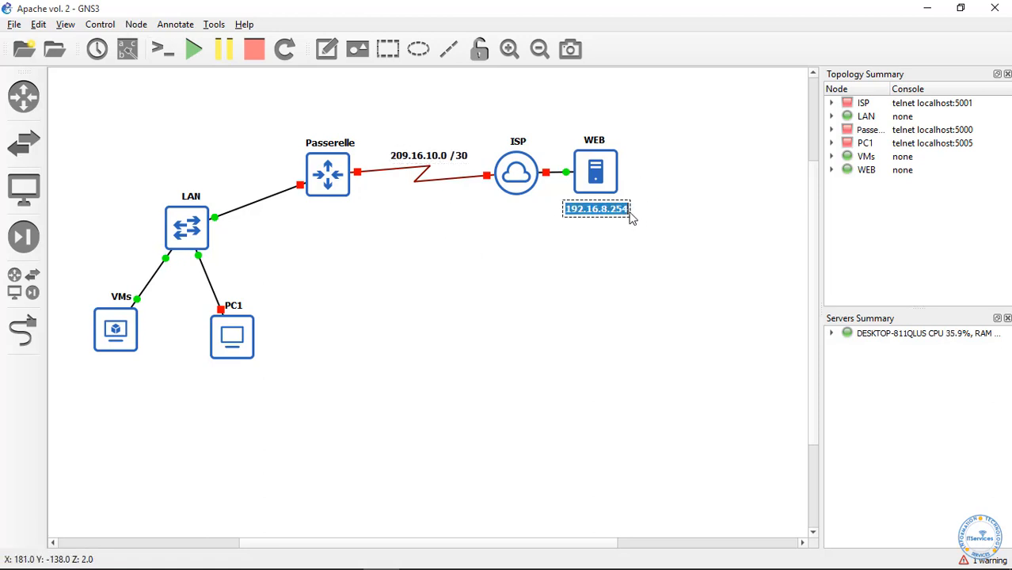
key(End)
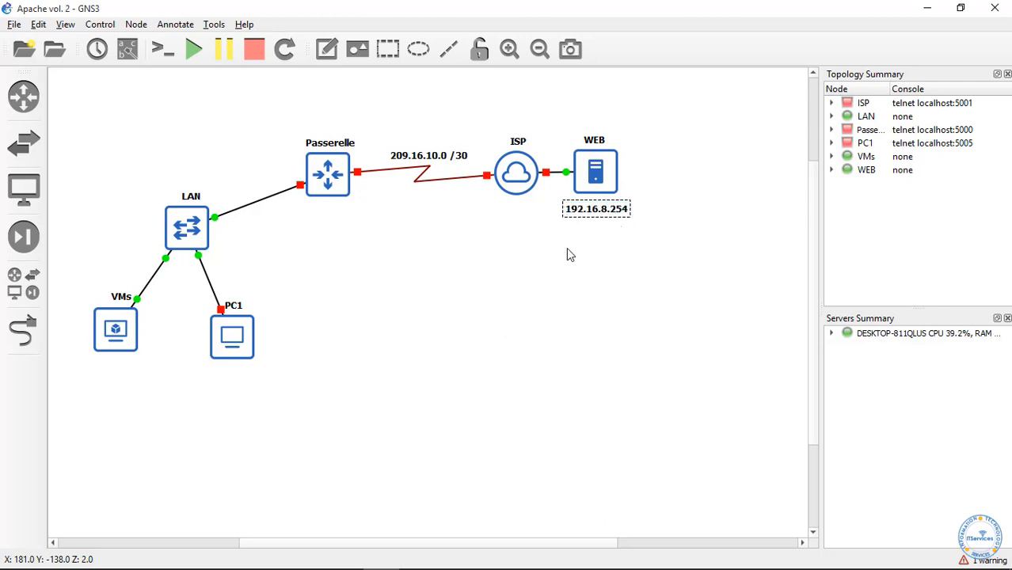
text(/ 24)
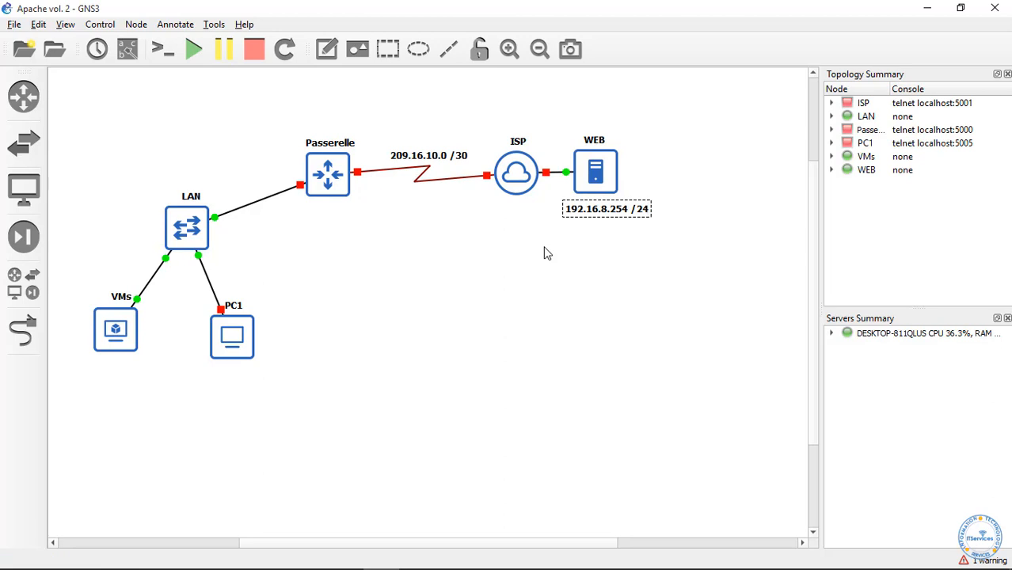
click(544, 252)
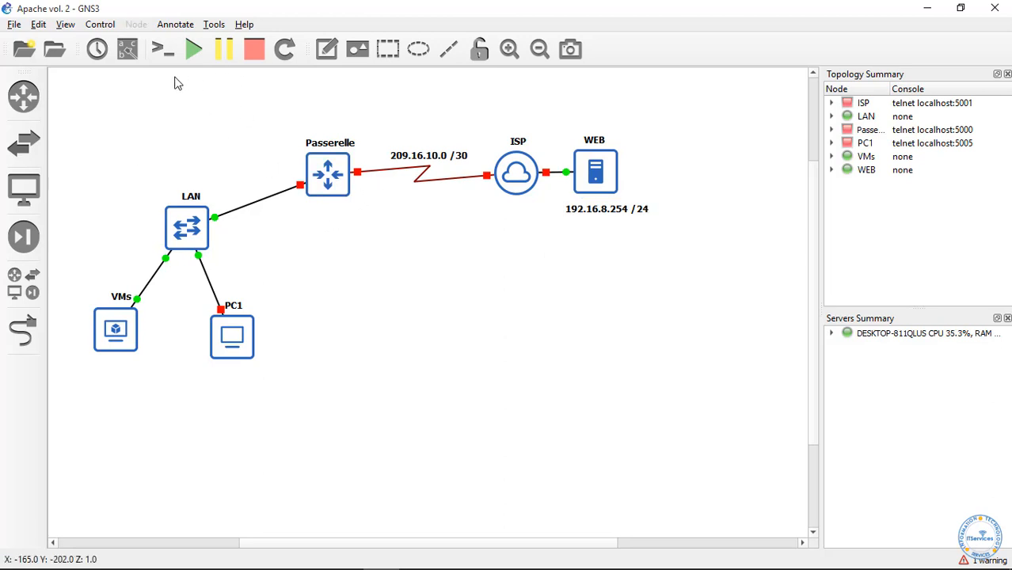
Add a note reading "192.168.8.0 /24" and place it just below the link between LAN and Passerelle.
click(328, 49)
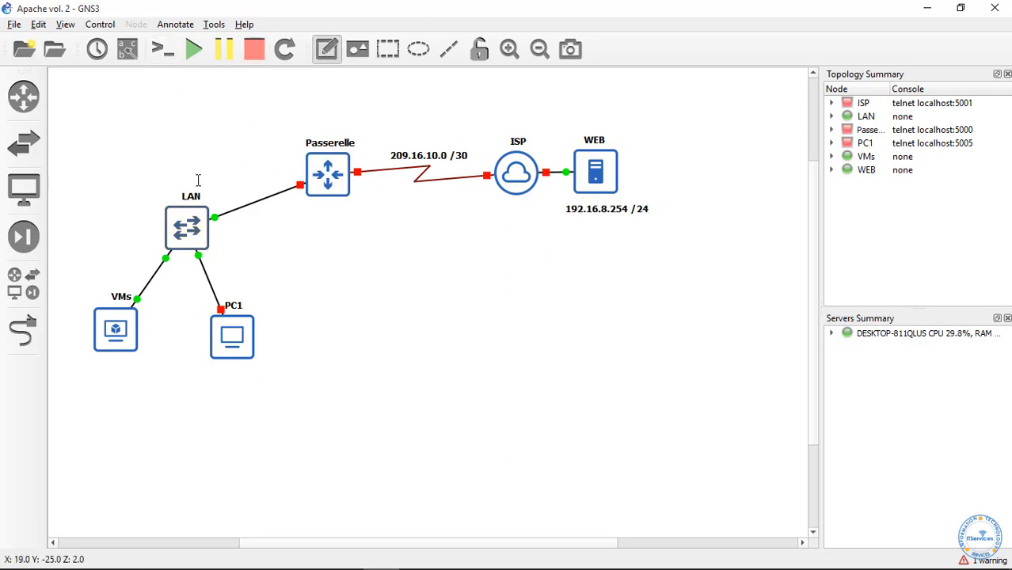
click(200, 175)
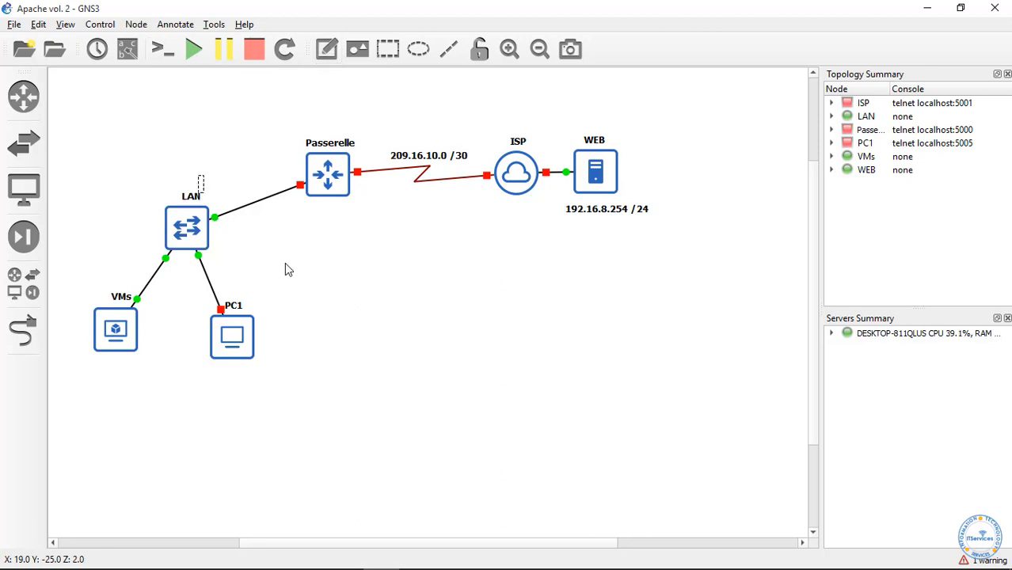
text(192.1)
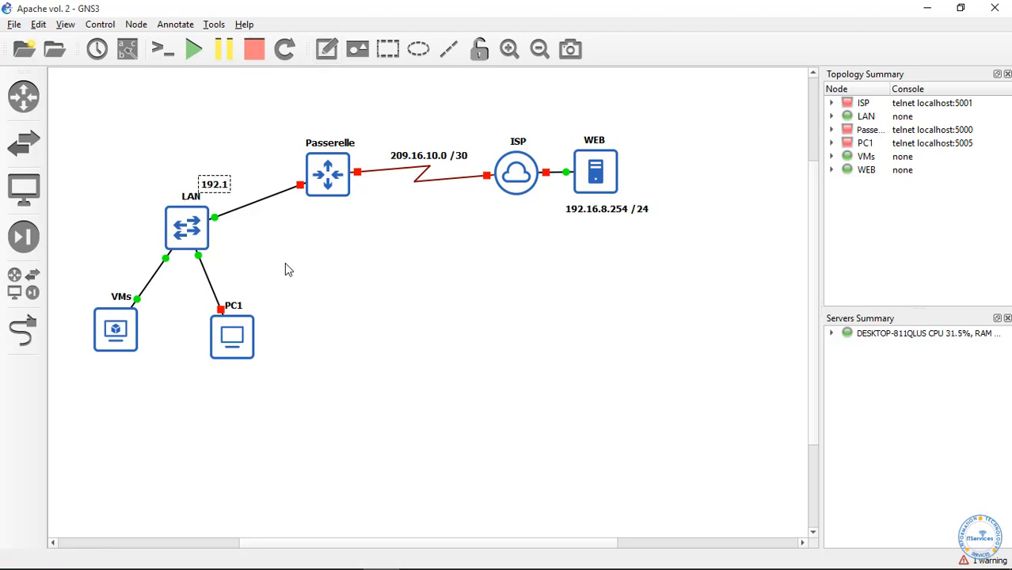
text(68.8.0 /)
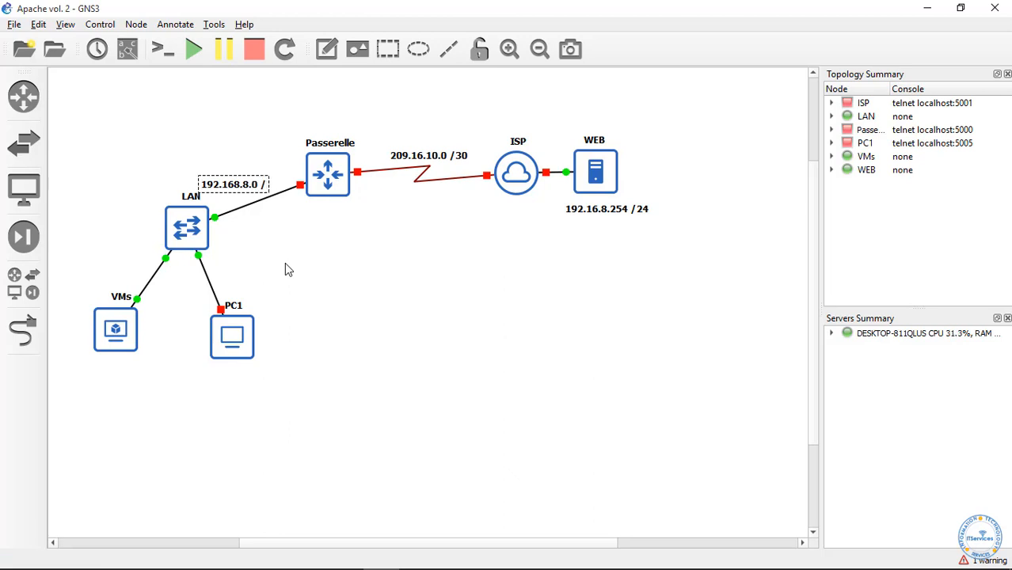
text( 24)
click(314, 250)
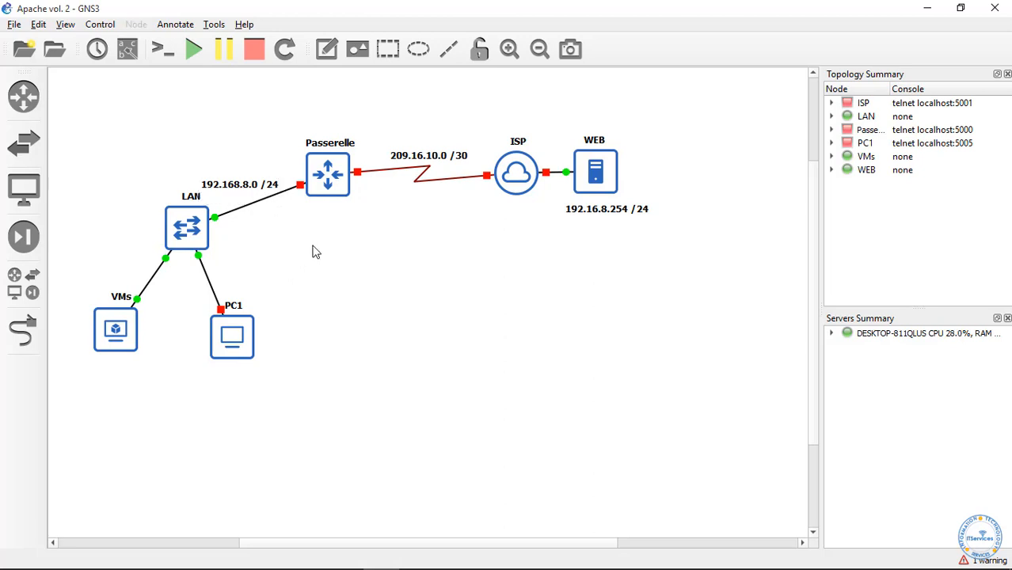
click(240, 187)
drag(238, 186, 262, 230)
click(310, 285)
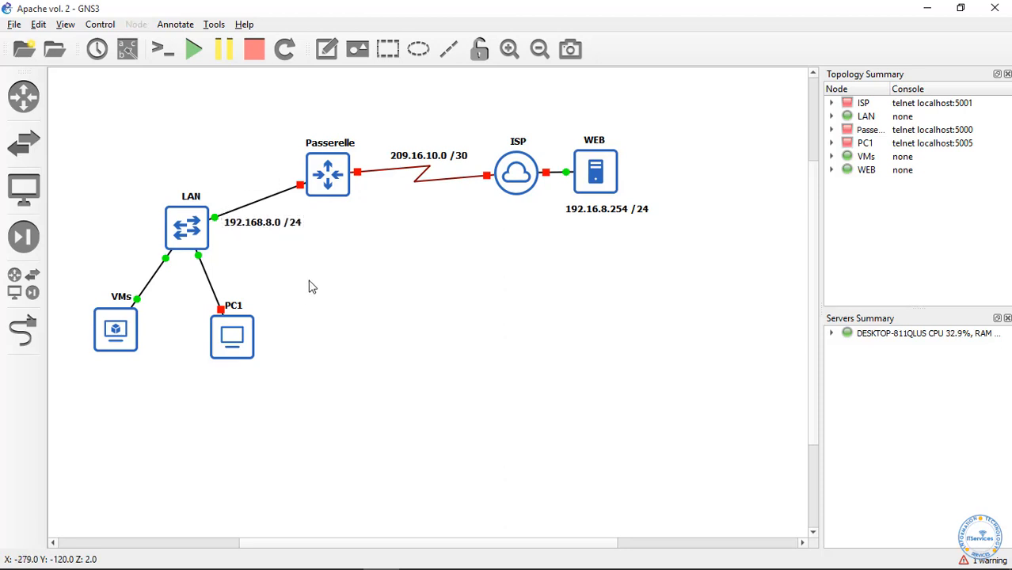
Add a note reading "209.16.20.0 /28" and place it below the serial link between Passerelle and ISP.
click(327, 49)
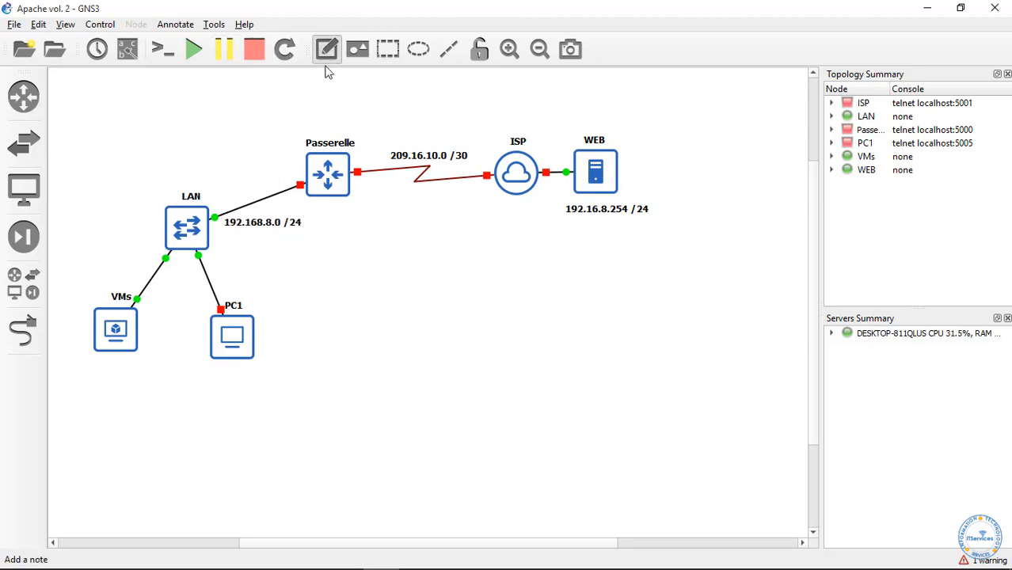
click(393, 205)
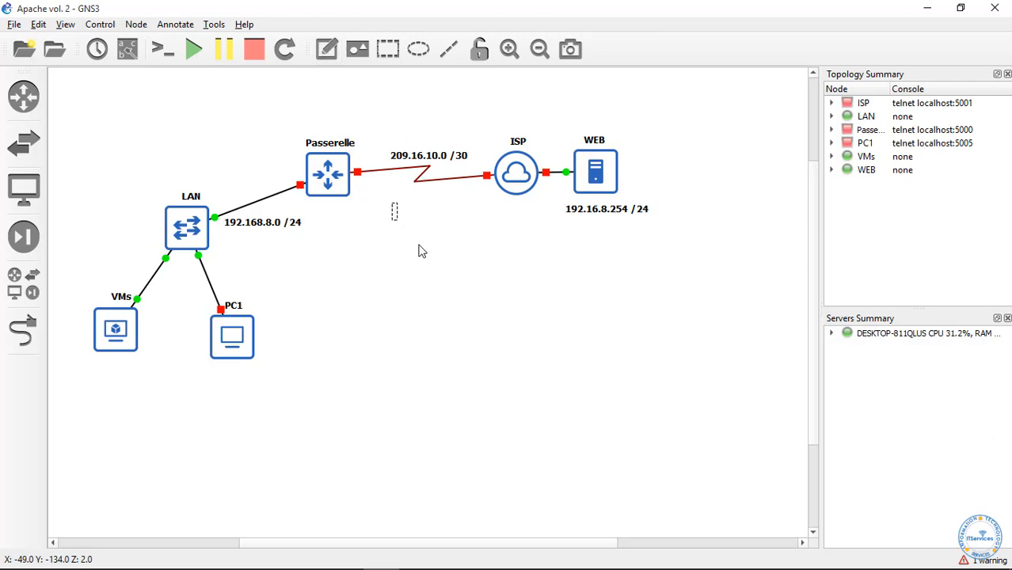
text(209.)
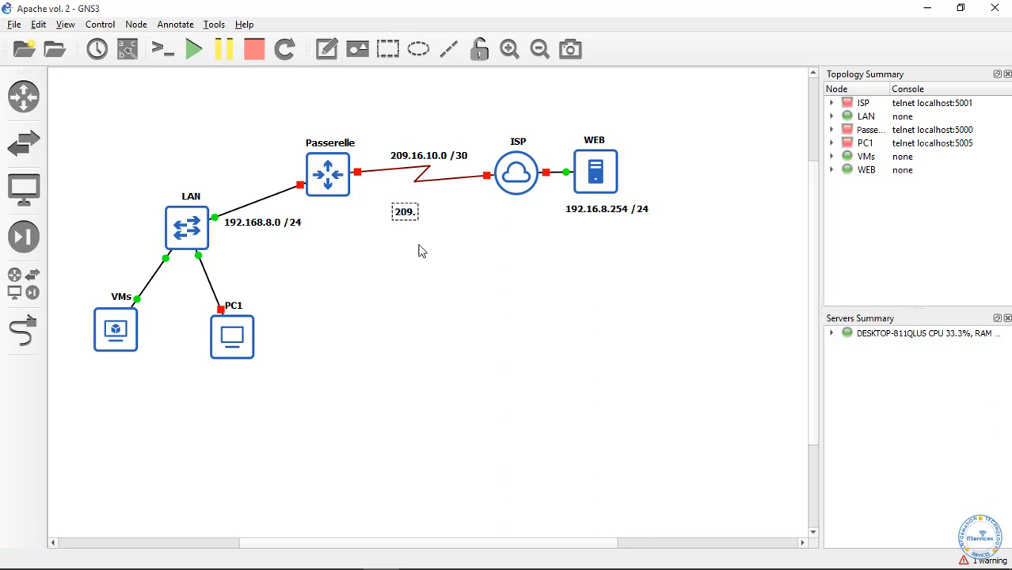
text(16.20.0)
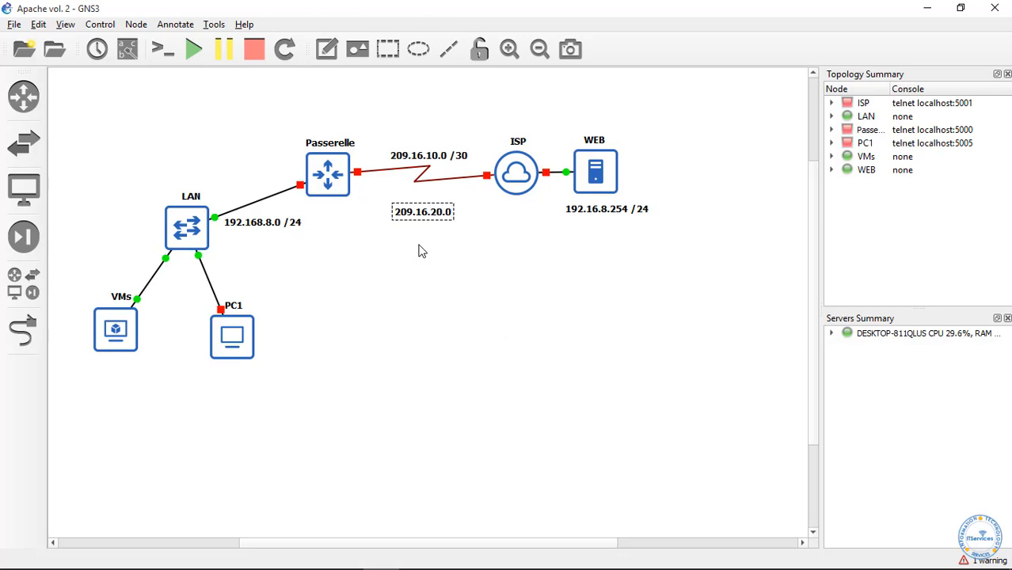
text( / 28)
click(489, 254)
drag(441, 216, 440, 224)
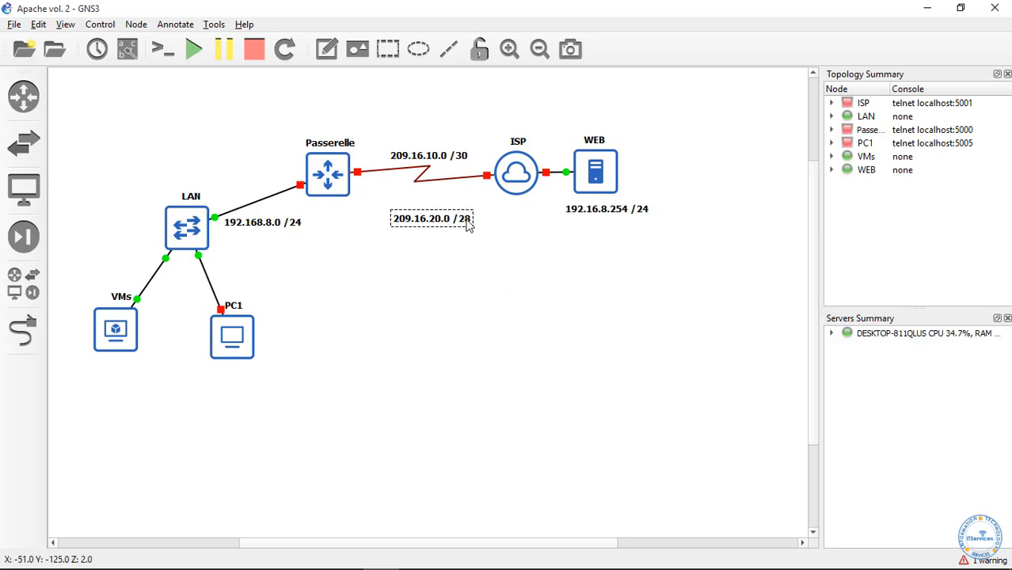
Add the line "Network for NAT" above the address in the 209.16.20.0 /28 note and move the note slightly closer to the serial link.
double_click(470, 222)
click(467, 222)
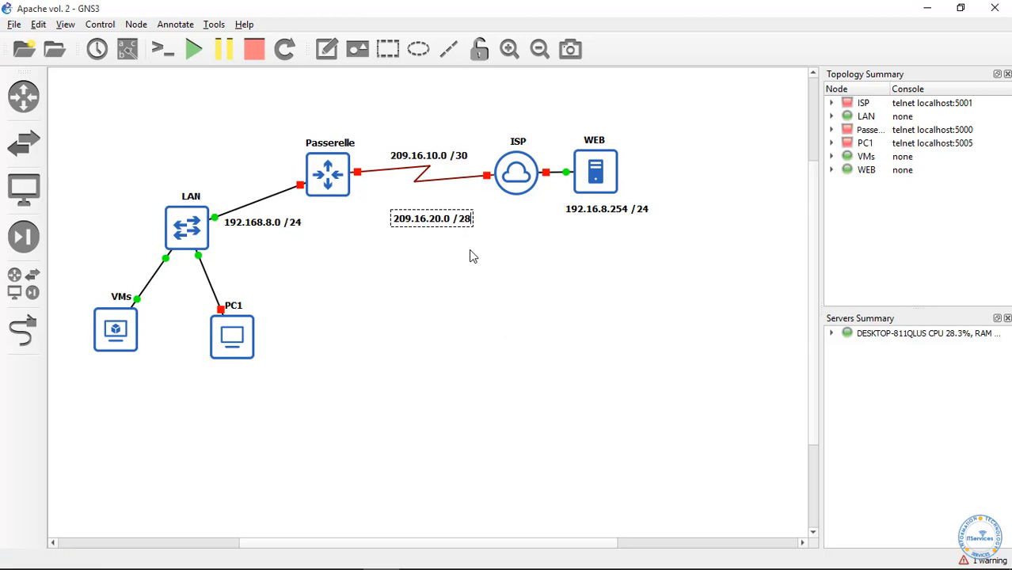
text(Netw)
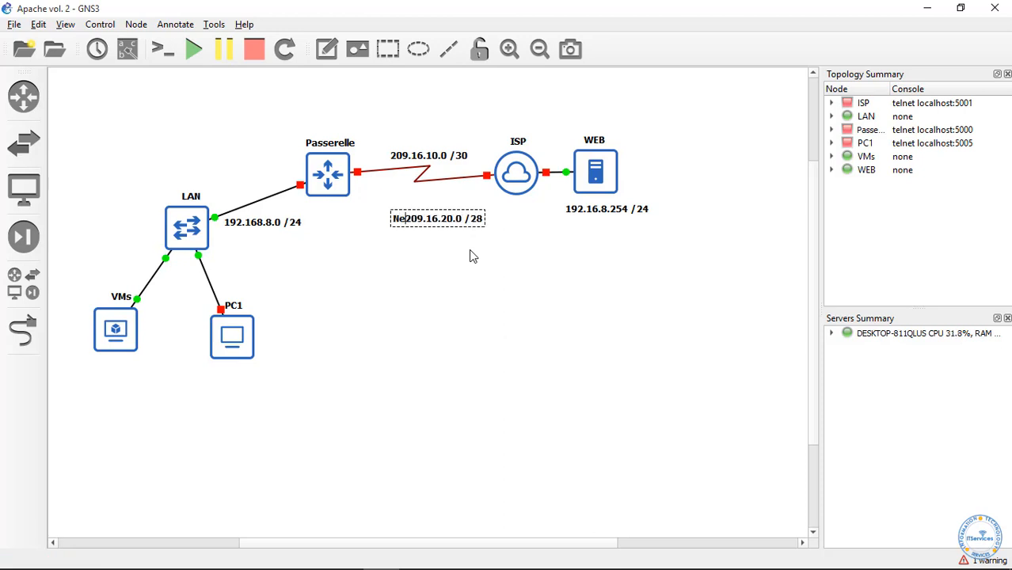
text(ork )
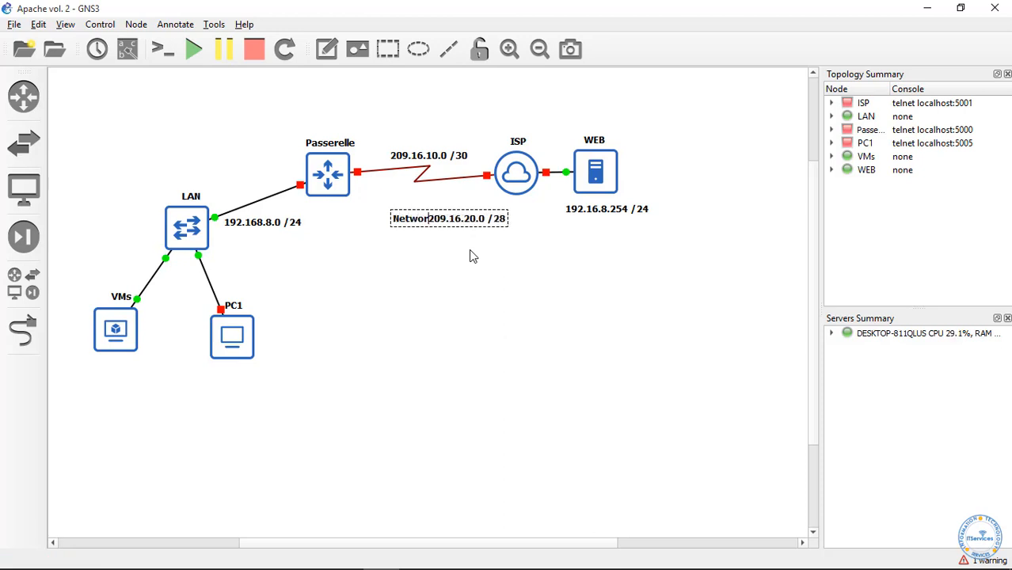
text(for )
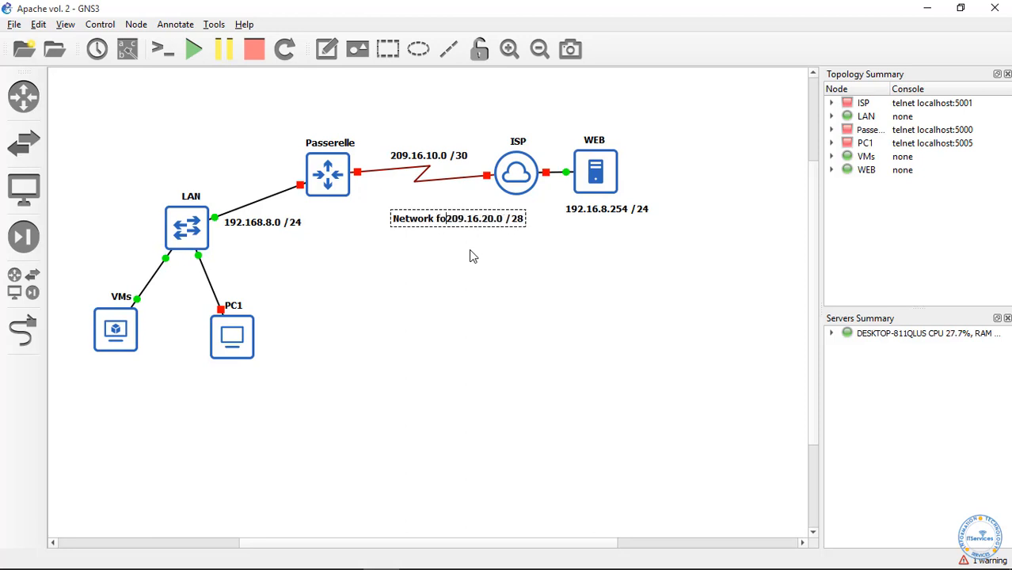
text(NAT)
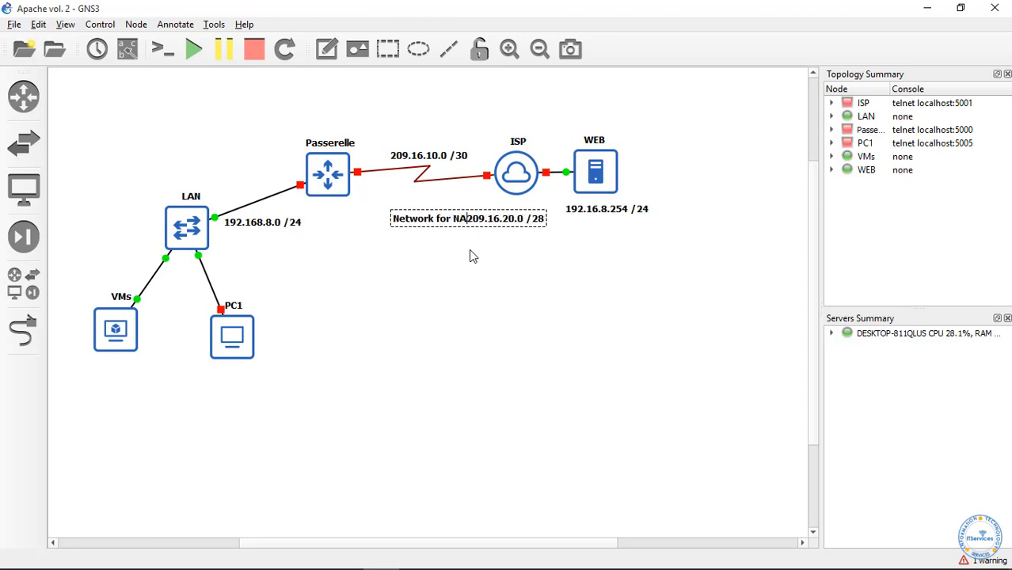
key(Return)
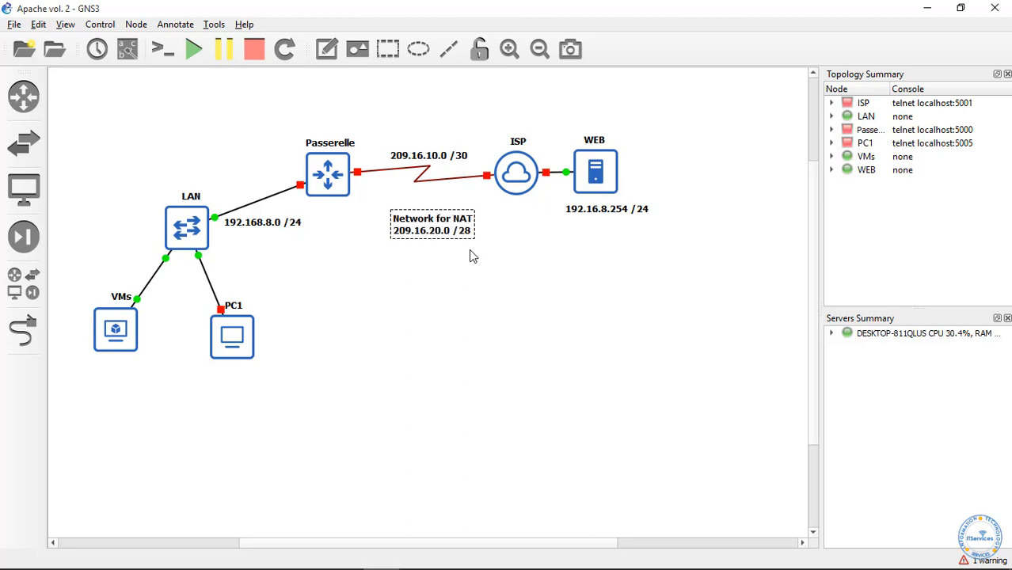
key(Return)
key(BackSpace)
click(469, 255)
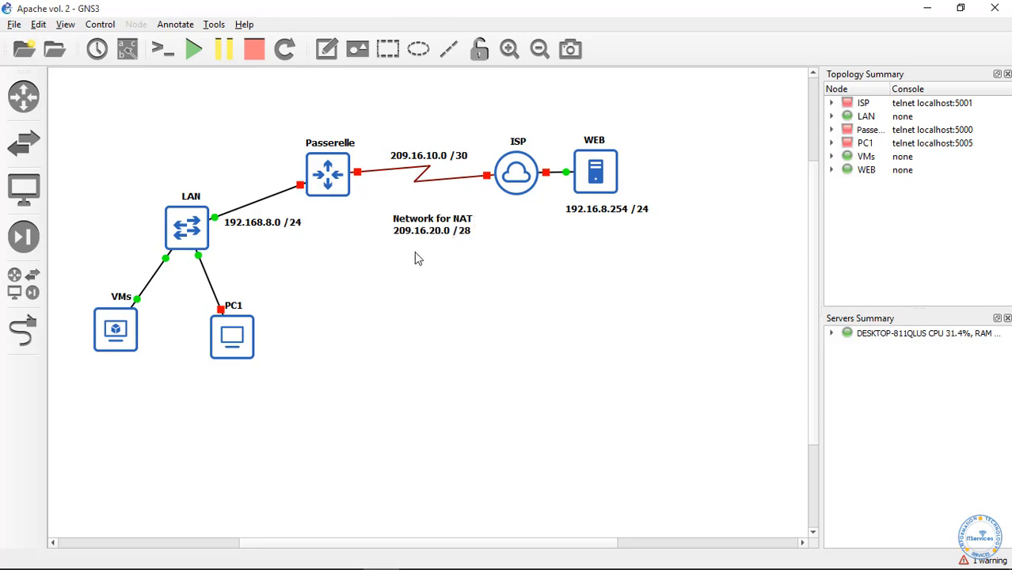
drag(413, 217, 412, 202)
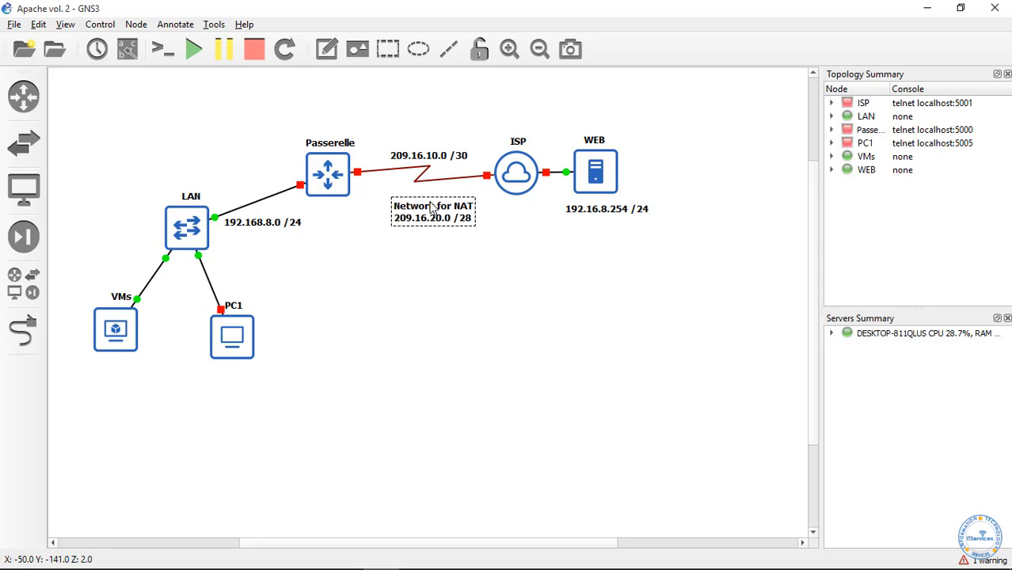
click(459, 257)
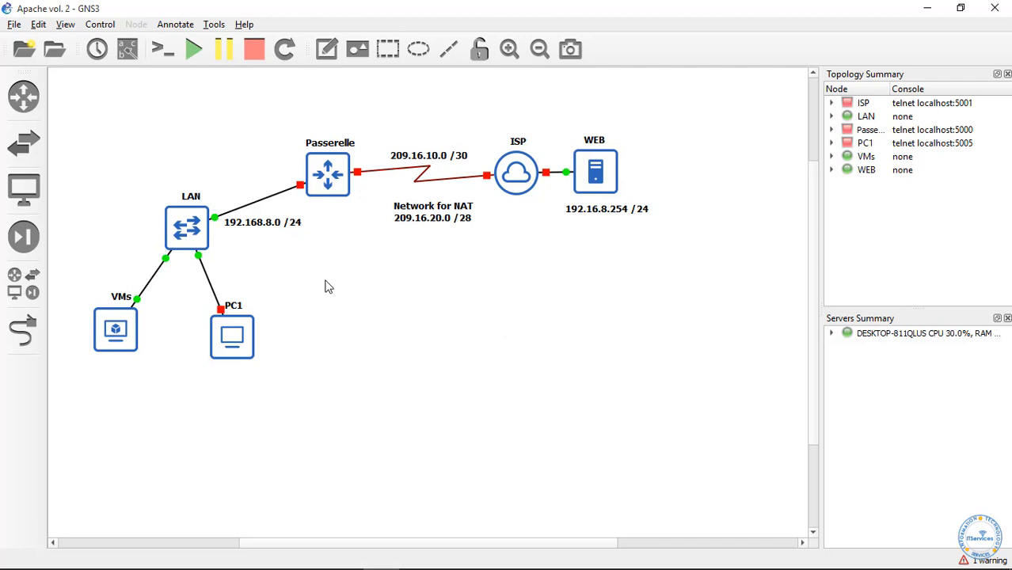
Open the Windows network connections (Connexions réseau) and examine the GNS3 adapter's status and connection details.
key(super+r)
key(Return)
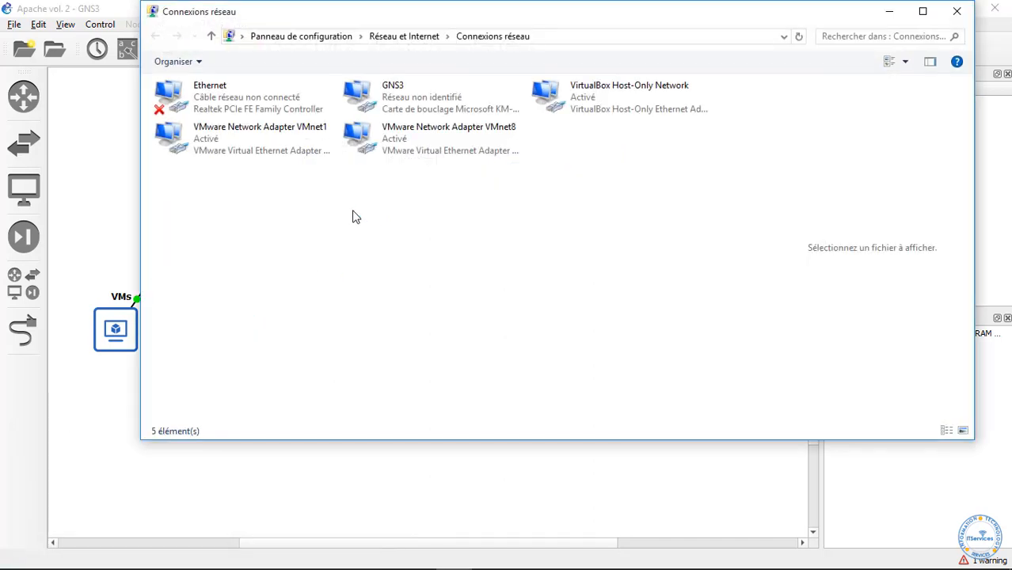
click(391, 98)
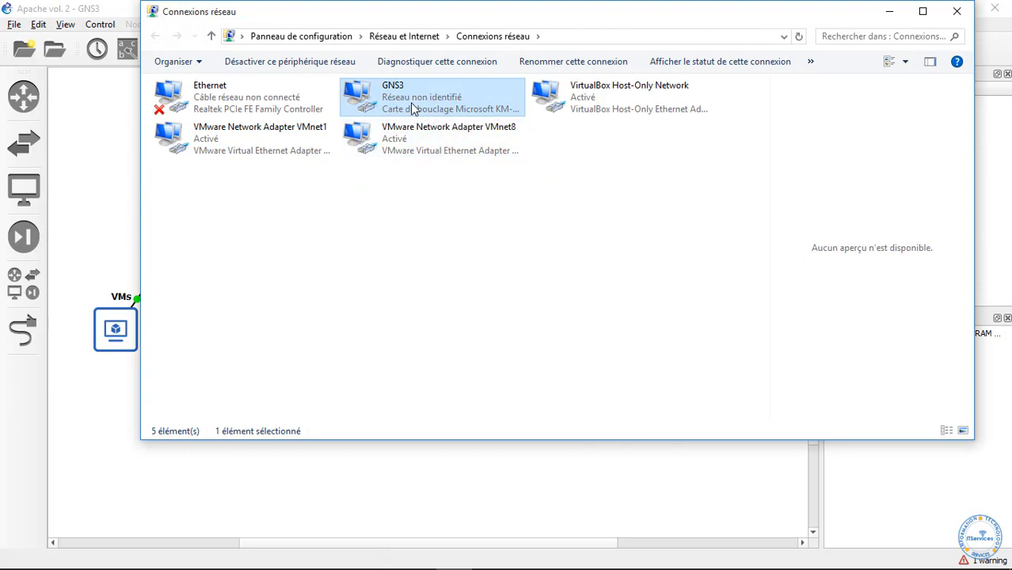
double_click(410, 104)
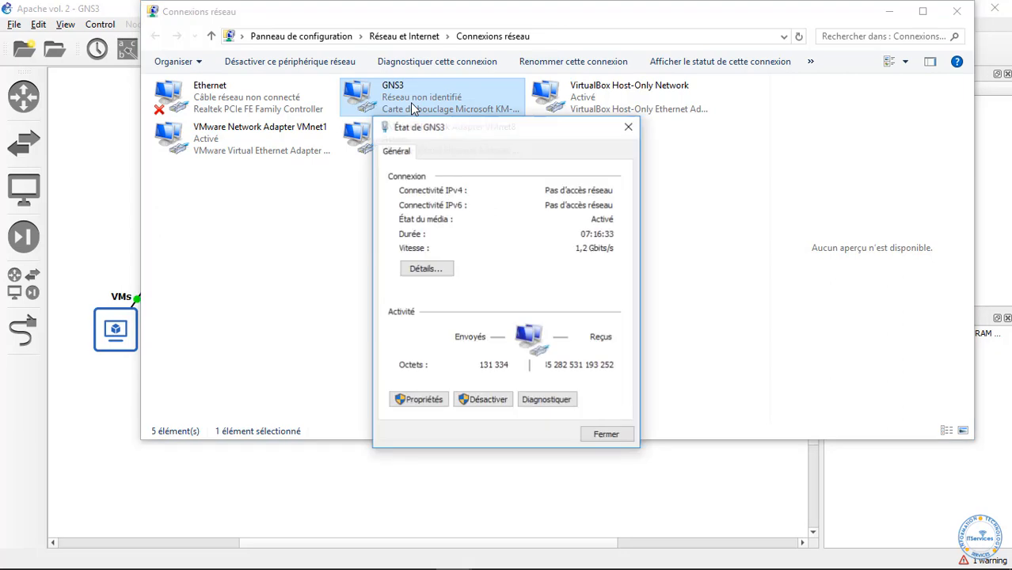
click(434, 278)
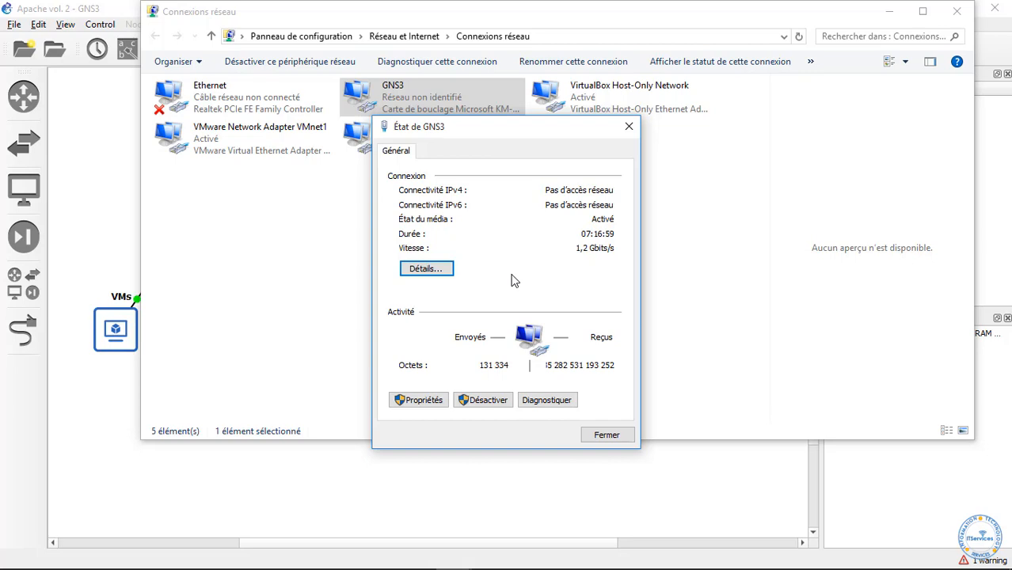
Give the GNS3 adapter the static IPv4 address 192.16.8.254 with subnet mask 255.255.255.0.
click(430, 399)
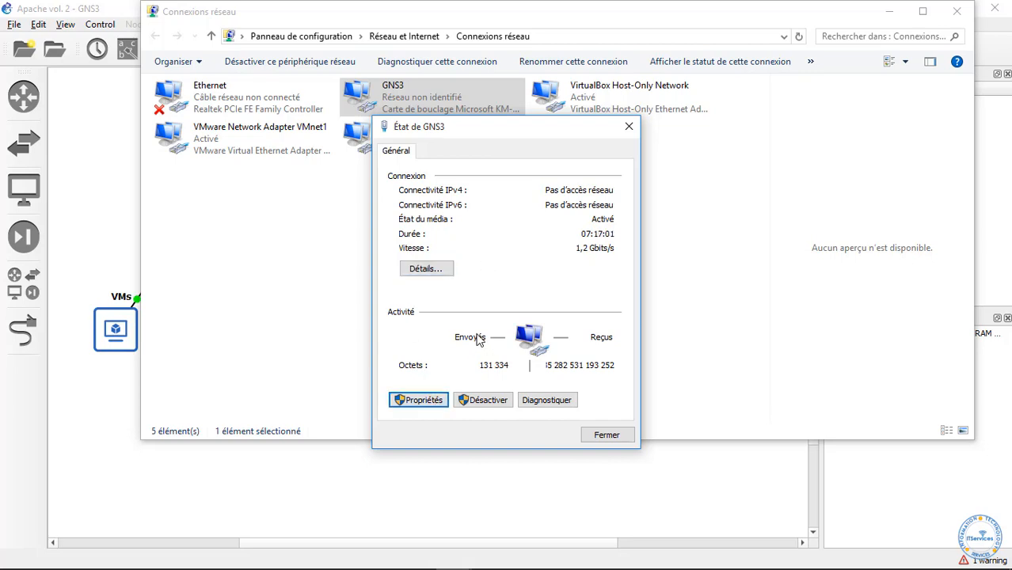
scroll(538, 339, down, 1)
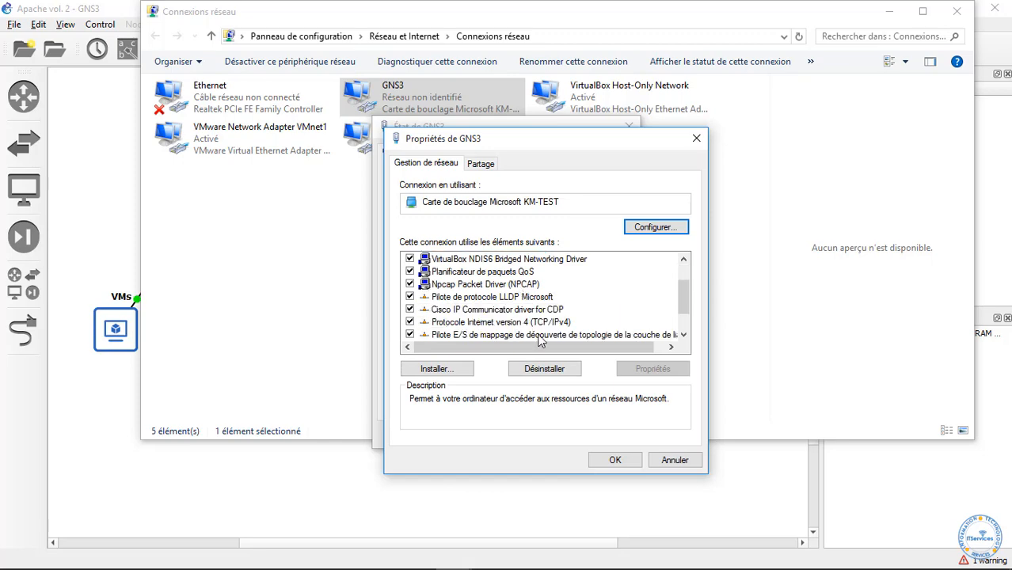
double_click(557, 322)
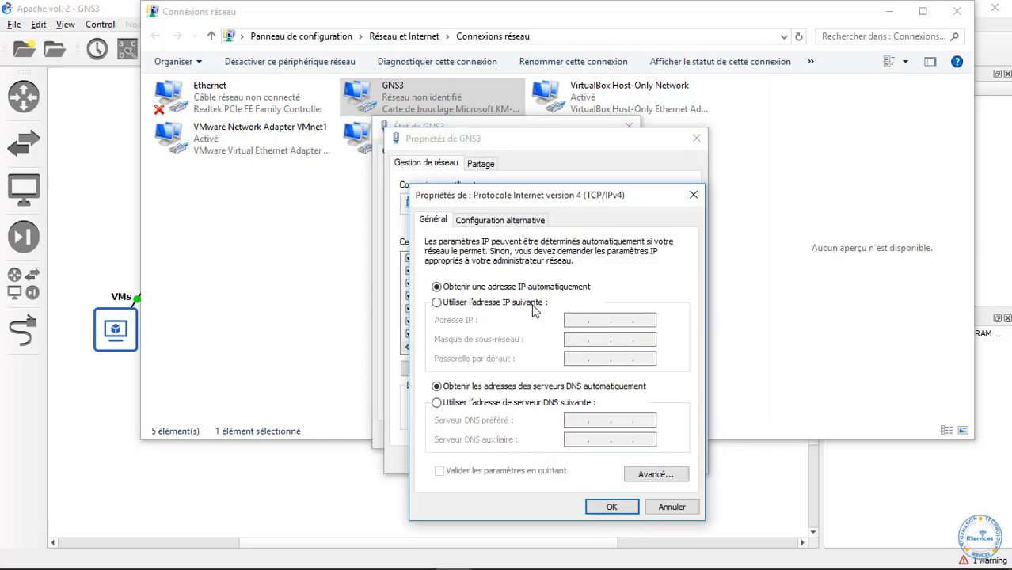
click(535, 307)
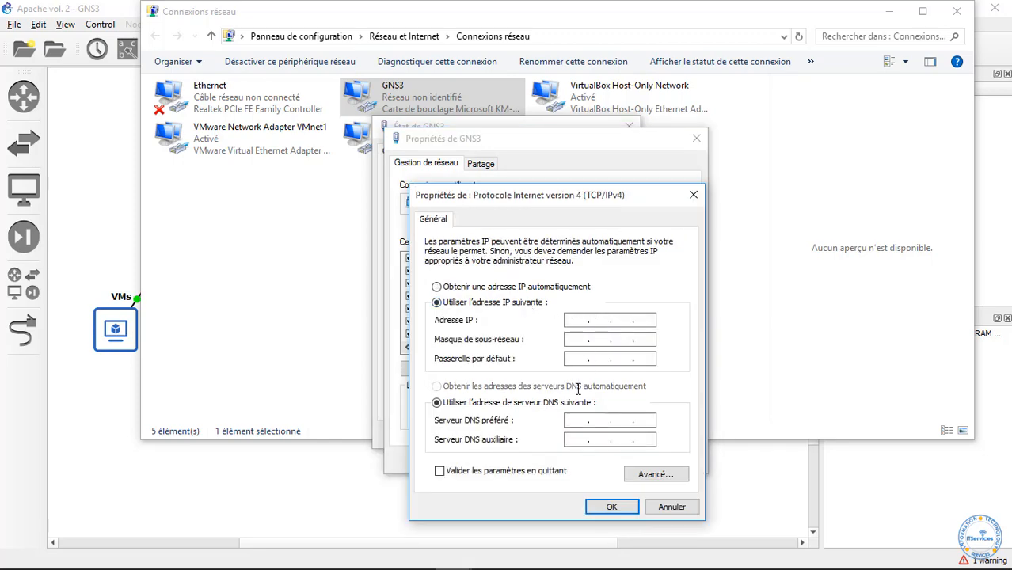
text(192 . 16 . 8 . 254)
key(Tab)
key(Tab)
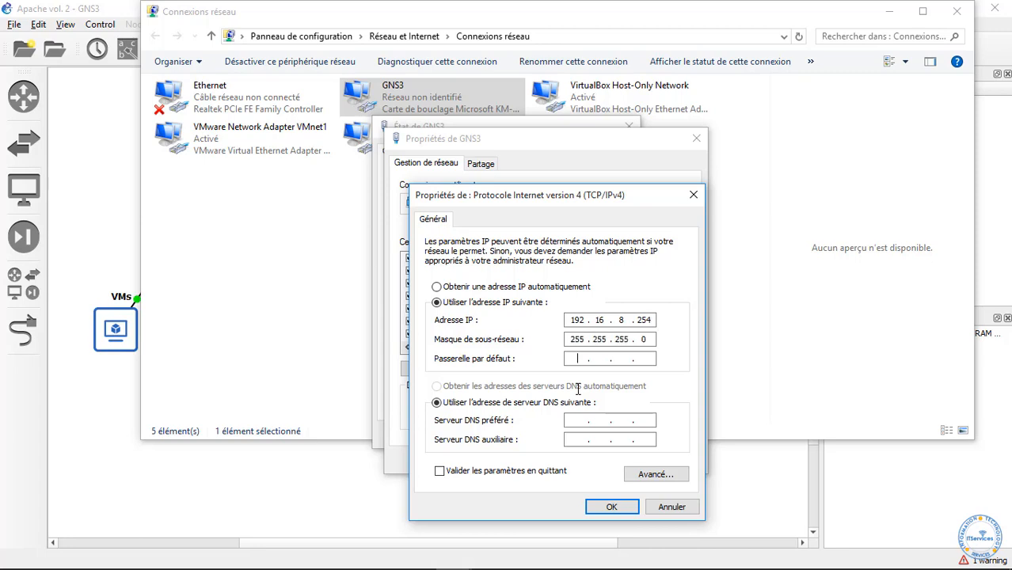
Set the GNS3 adapter's default gateway to 192.16.8.1, save its properties and close its status window.
text(192 . 16 . 8 . 1)
click(617, 509)
click(615, 460)
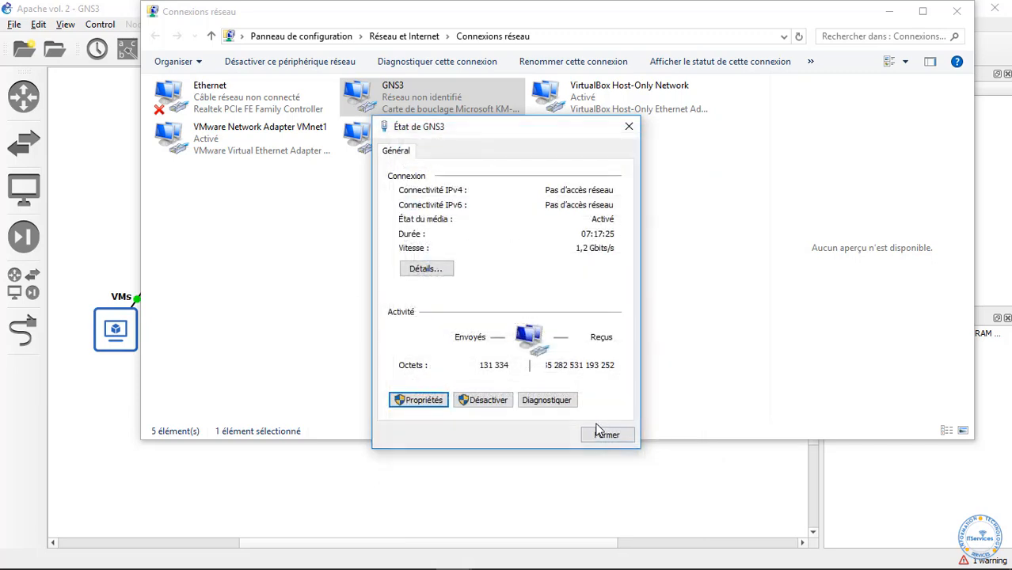
click(605, 434)
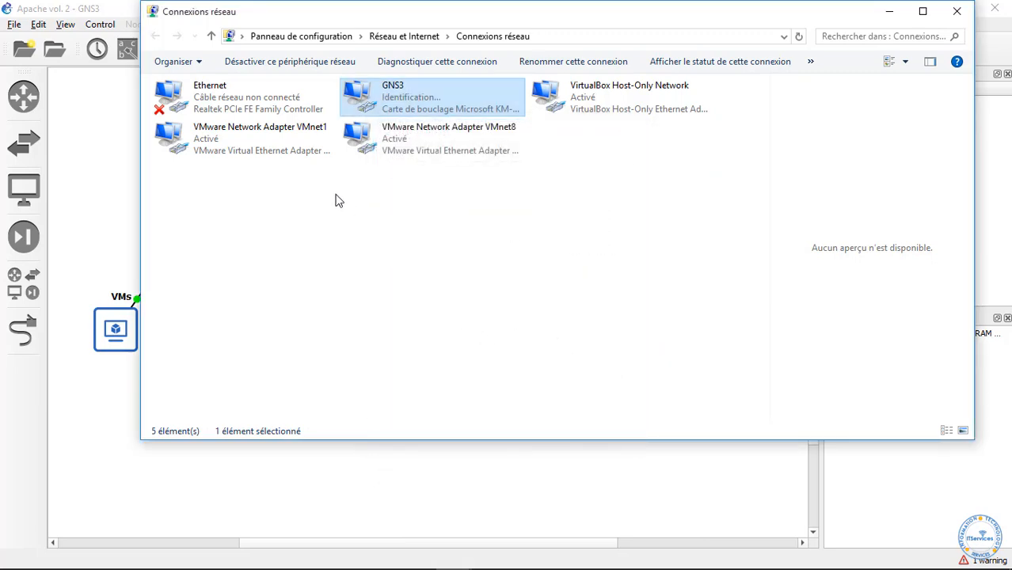
Examine the connection details of VMware Network Adapter VMnet1.
double_click(244, 143)
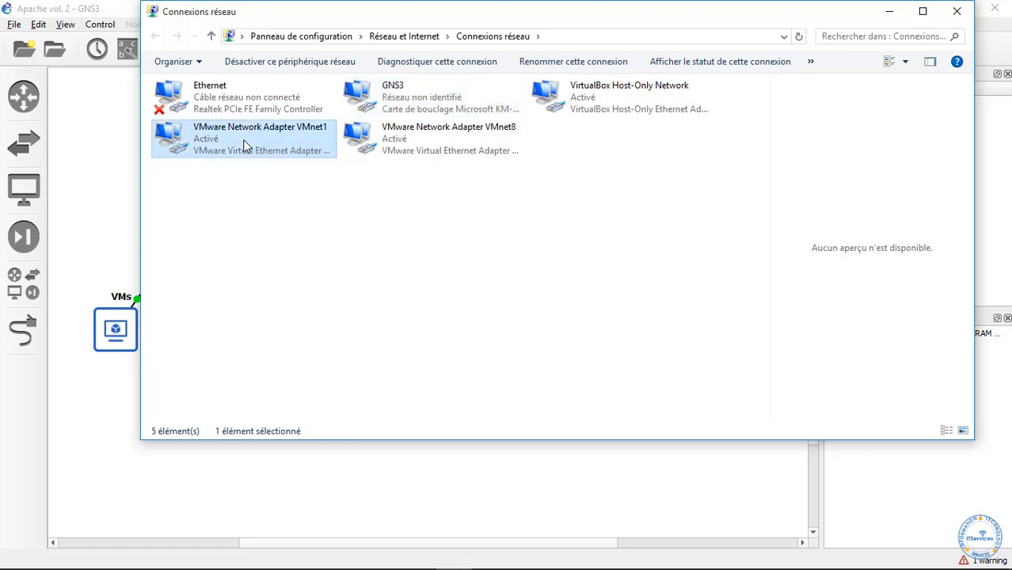
click(419, 270)
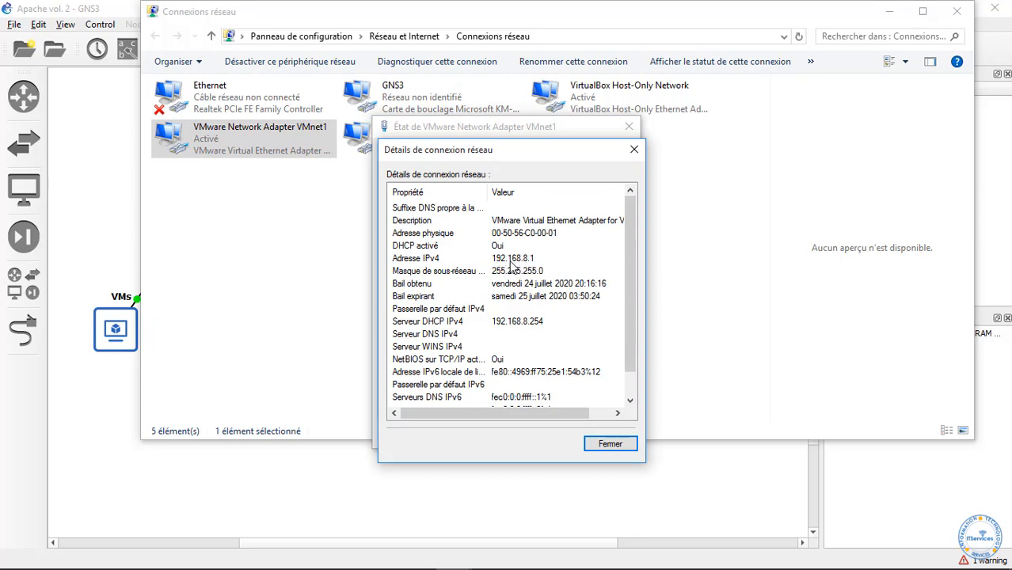
click(610, 444)
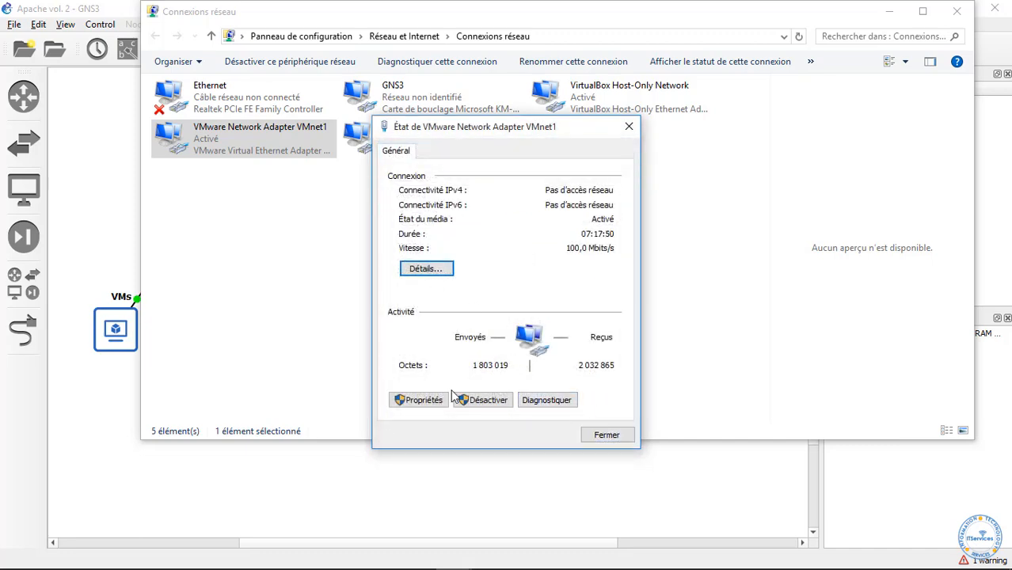
Give VMware Network Adapter VMnet1 the static IPv4 address 192.168.8.1 with subnet mask 255.255.255.0.
click(427, 401)
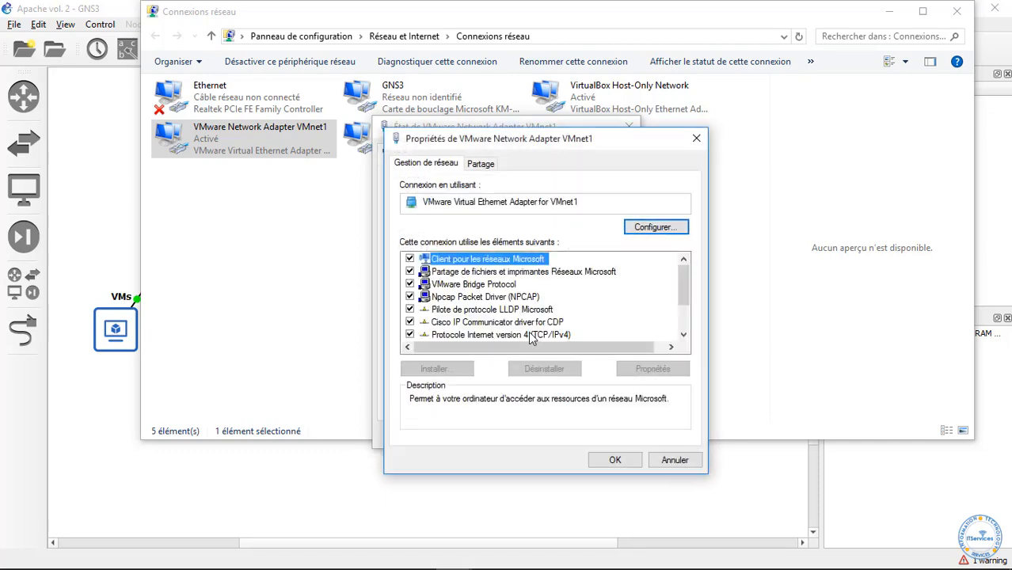
double_click(528, 334)
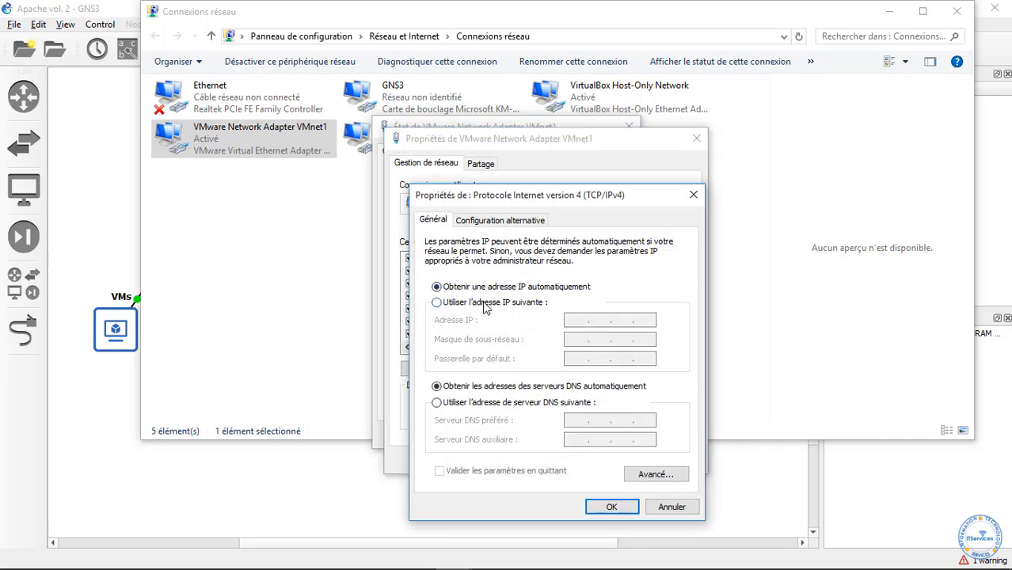
click(485, 305)
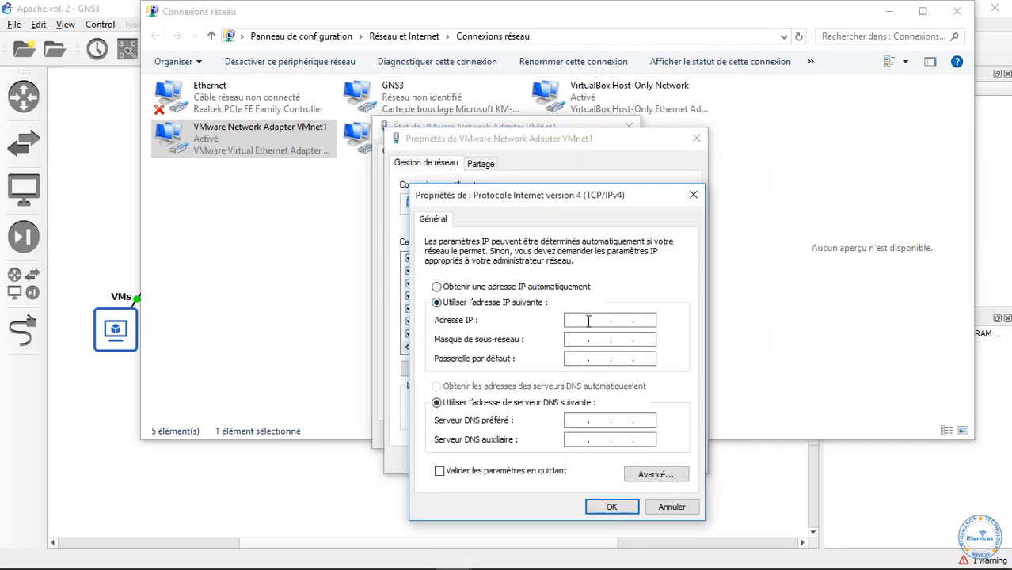
text(192 . 168)
text(8)
key(Tab)
key(Tab)
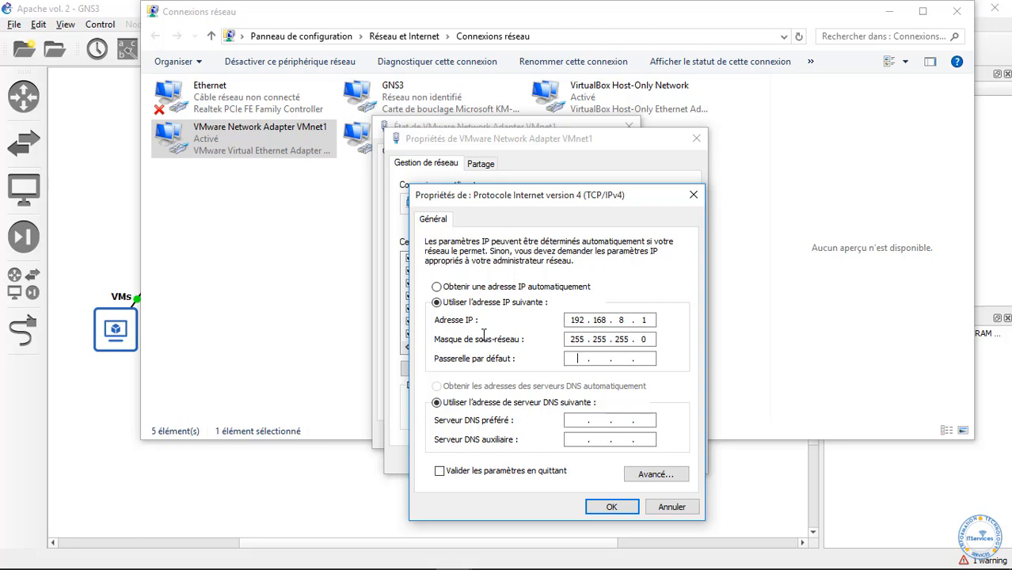
Set VMnet1's default gateway to 192.168.8.254 and accept saving the configuration with multiple default gateways.
text(196)
key(BackSpace)
key(BackSpace)
text(92 . 168 .)
text(8 . 254)
click(611, 508)
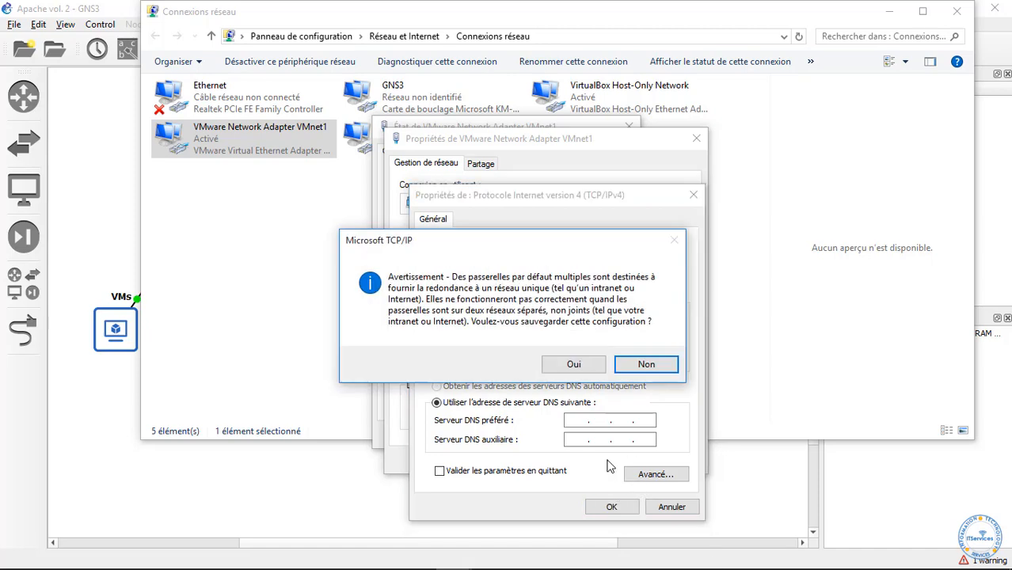
drag(500, 244, 700, 144)
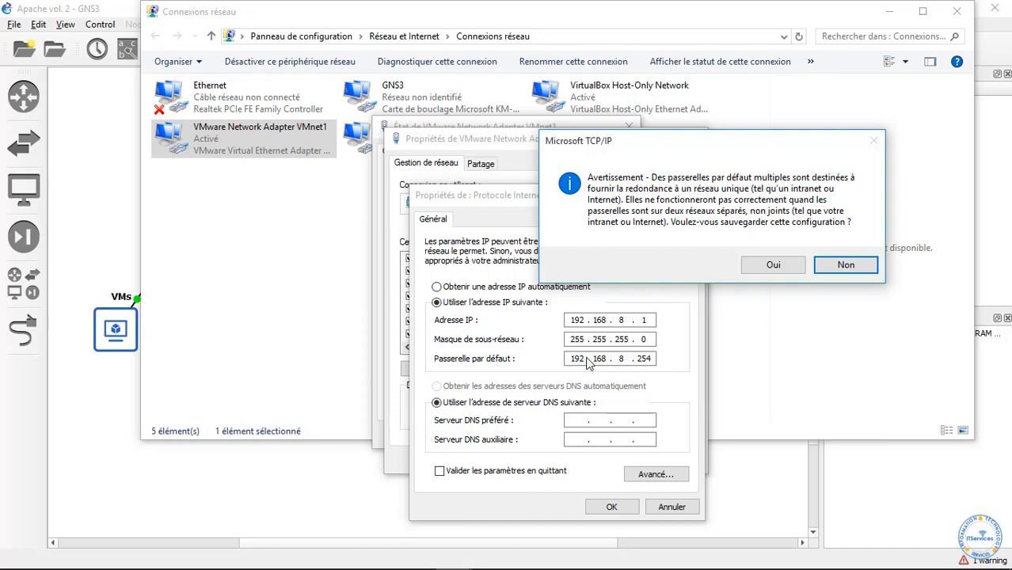
click(764, 267)
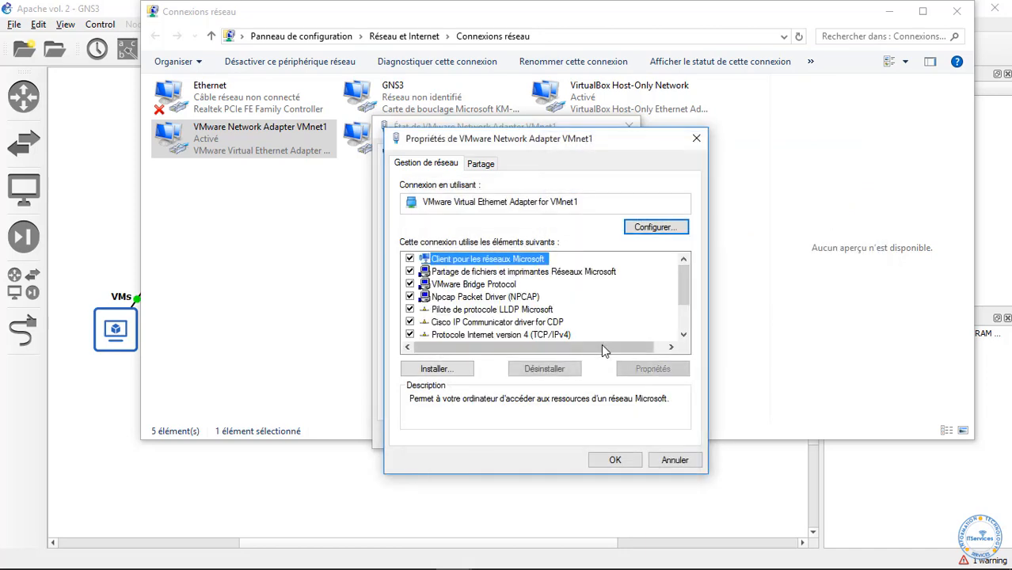
Switch to the Home page of VMware Workstation and take it out of full-screen mode.
mouse_move(467, 564)
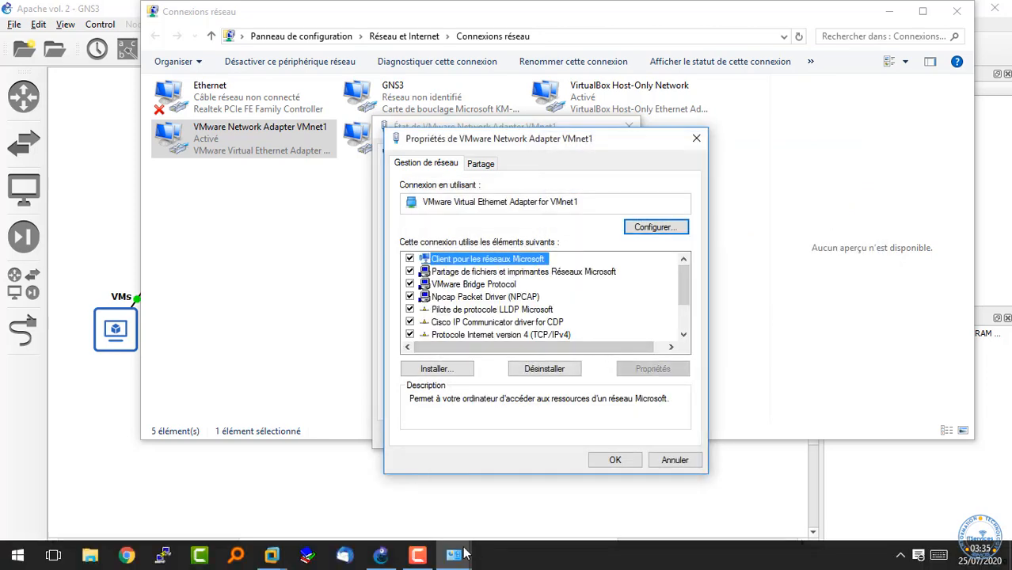
mouse_move(279, 556)
mouse_move(132, 412)
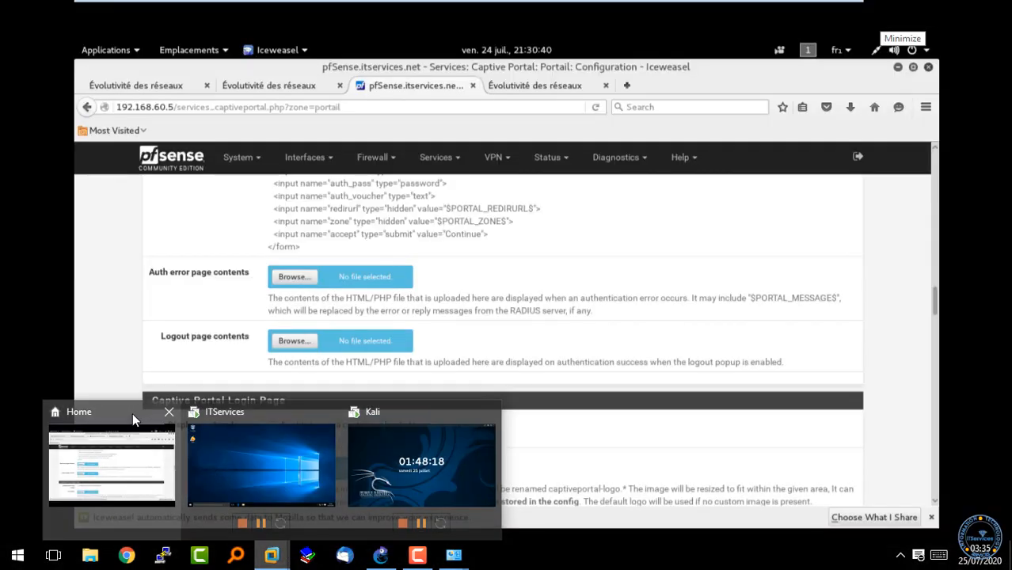
click(132, 412)
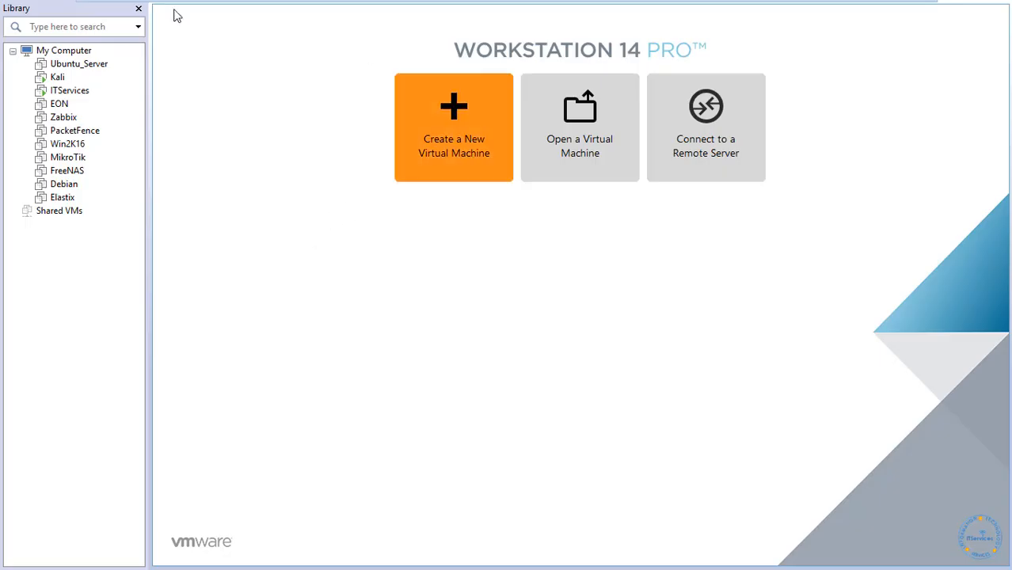
mouse_move(669, 8)
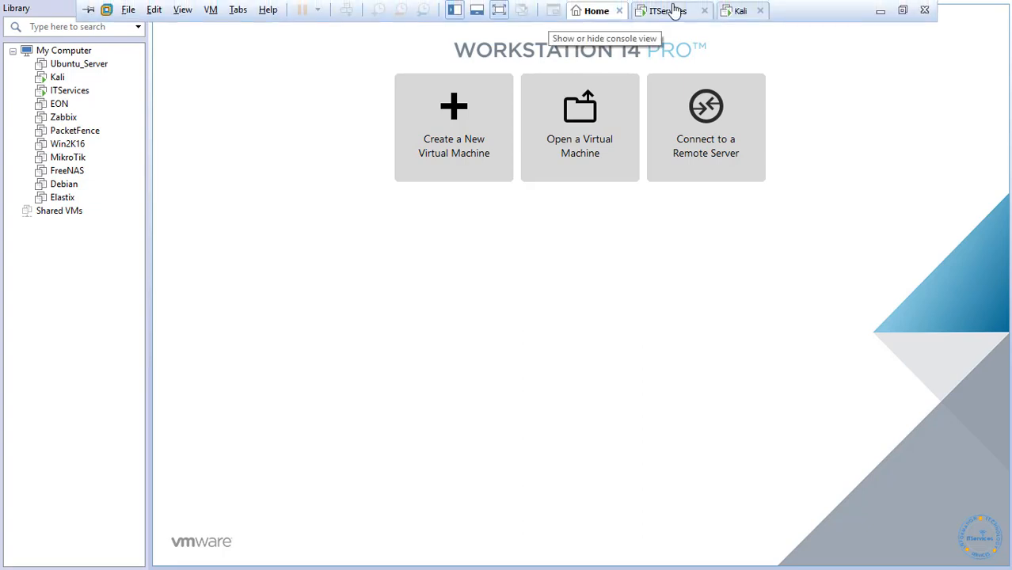
click(902, 10)
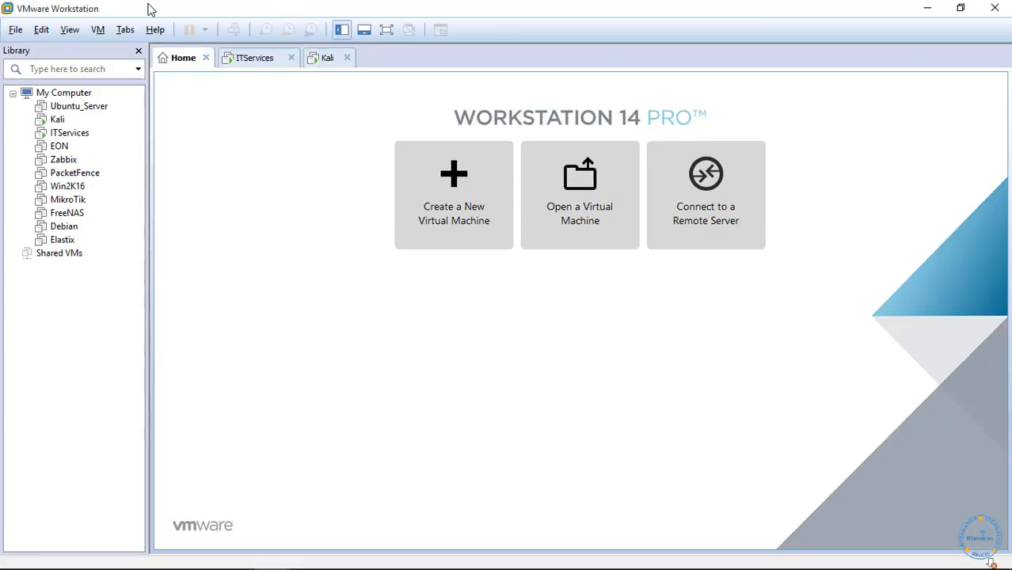
Turn off the local DHCP service for the host-only network VMnet1 in the Virtual Network Editor, using administrator privileges, and accept the change.
click(40, 31)
click(80, 104)
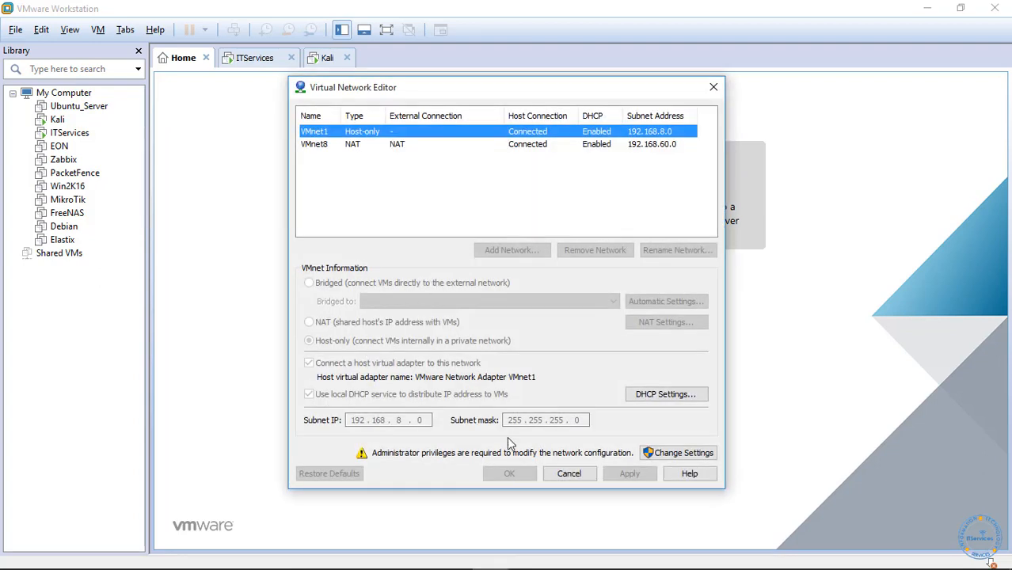
click(674, 454)
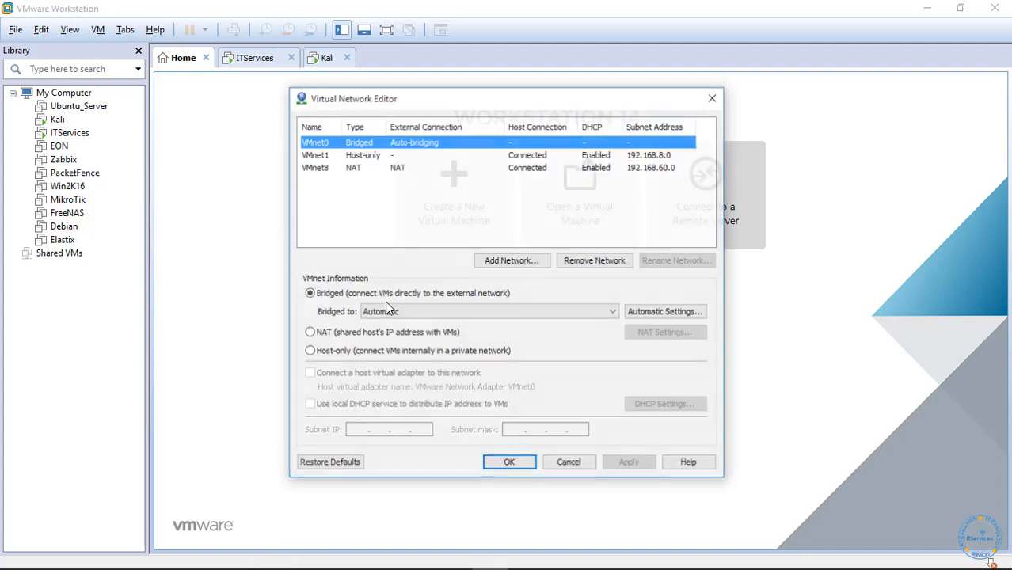
click(367, 156)
click(352, 405)
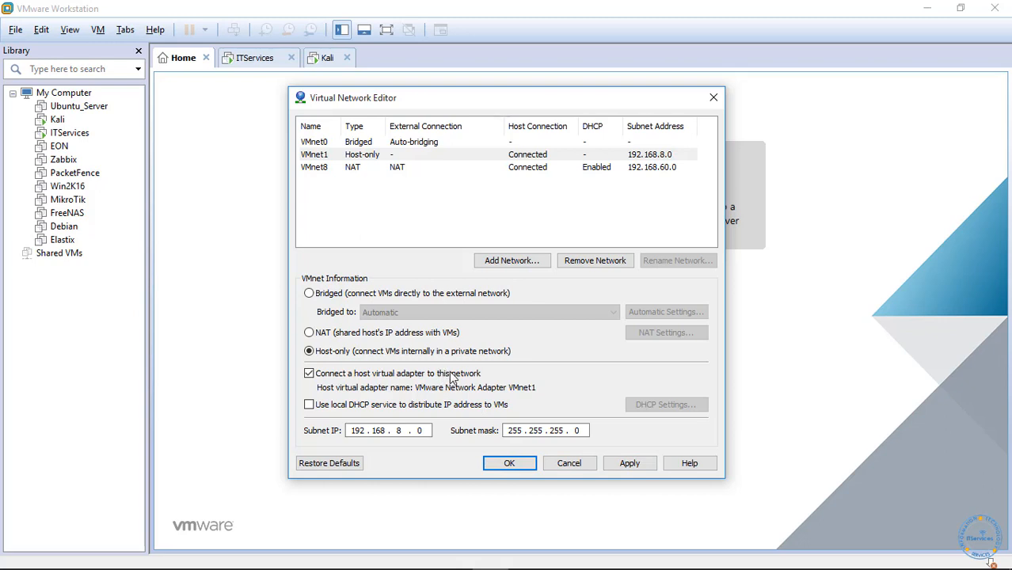
key(Return)
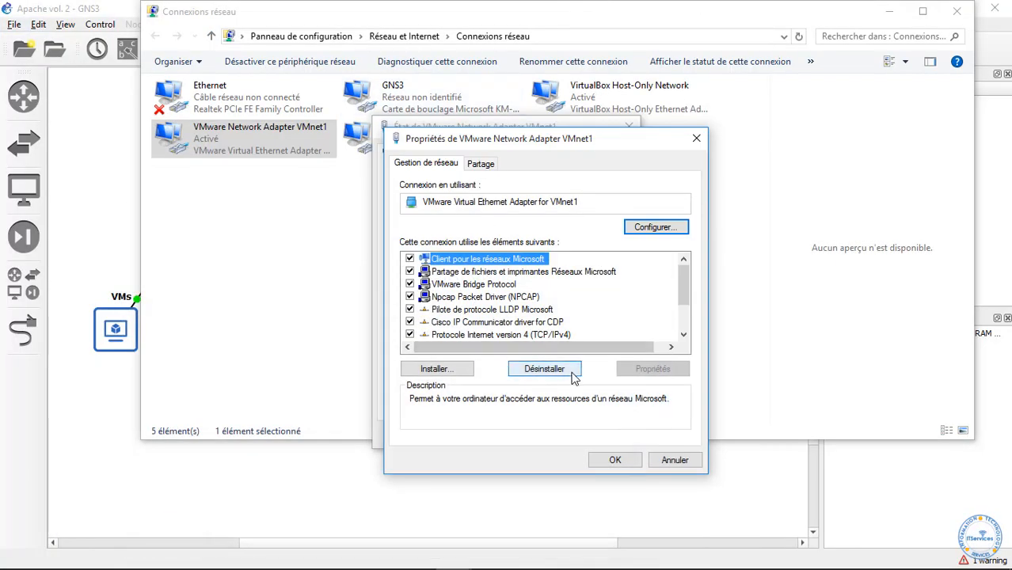
Close VMnet1's properties and status windows and minimize the Connexions réseau window to return to the GNS3 topology.
click(611, 460)
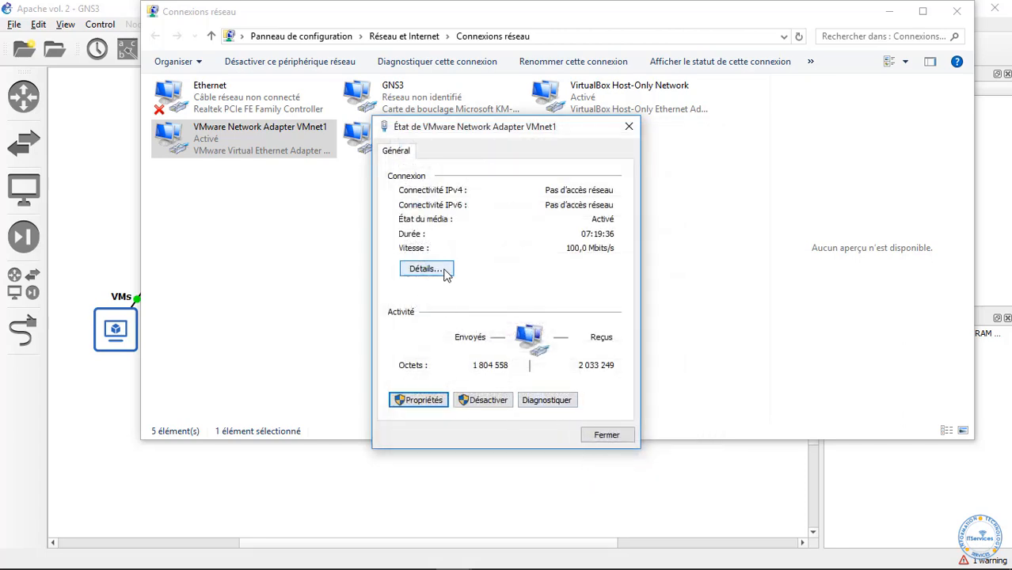
click(607, 434)
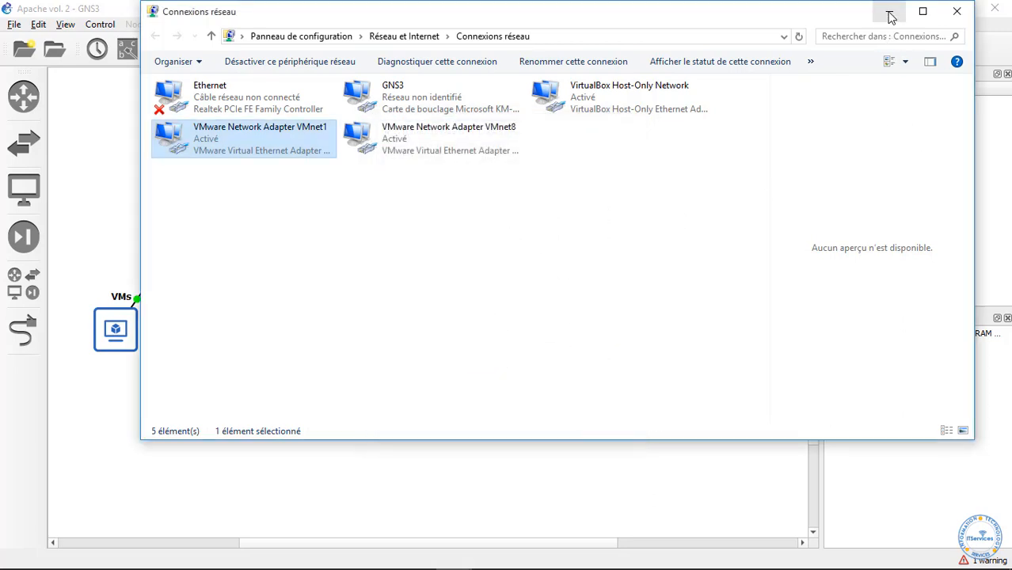
click(889, 13)
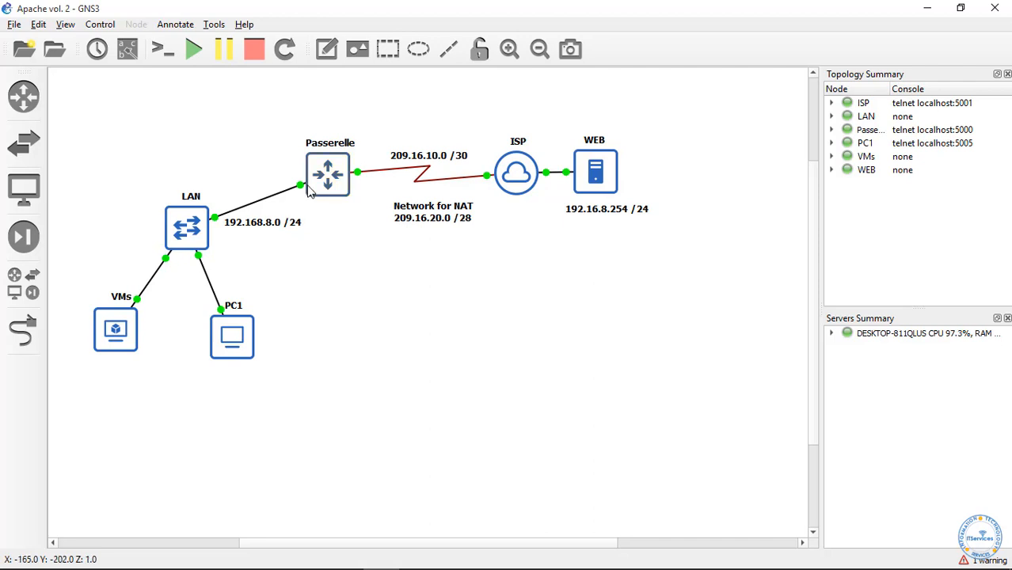
Open the console of the Passerelle router, move its window clear of the LAN nodes and bring up the command prompt.
right_click(331, 181)
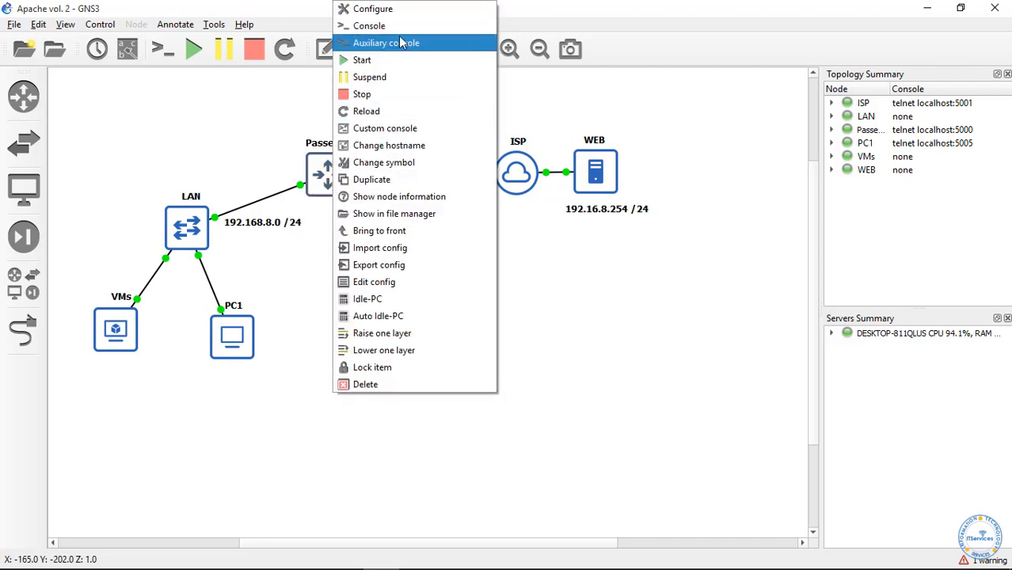
click(379, 26)
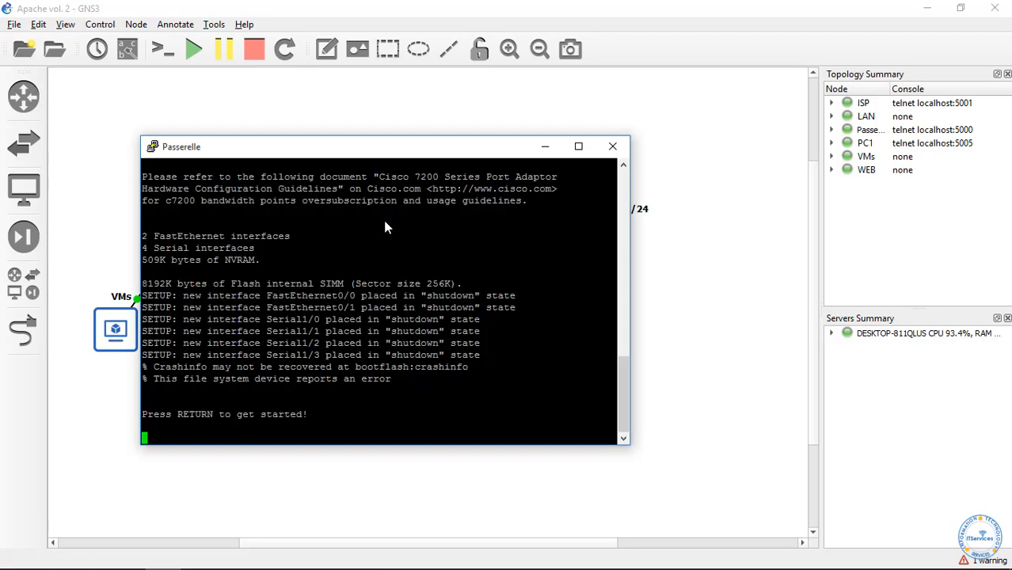
drag(377, 149, 602, 122)
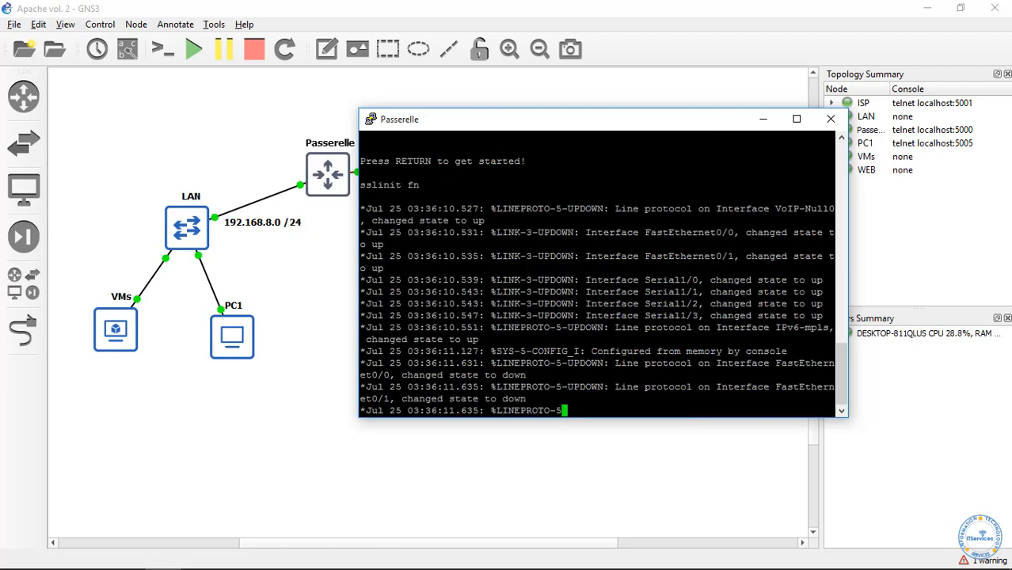
key(Return)
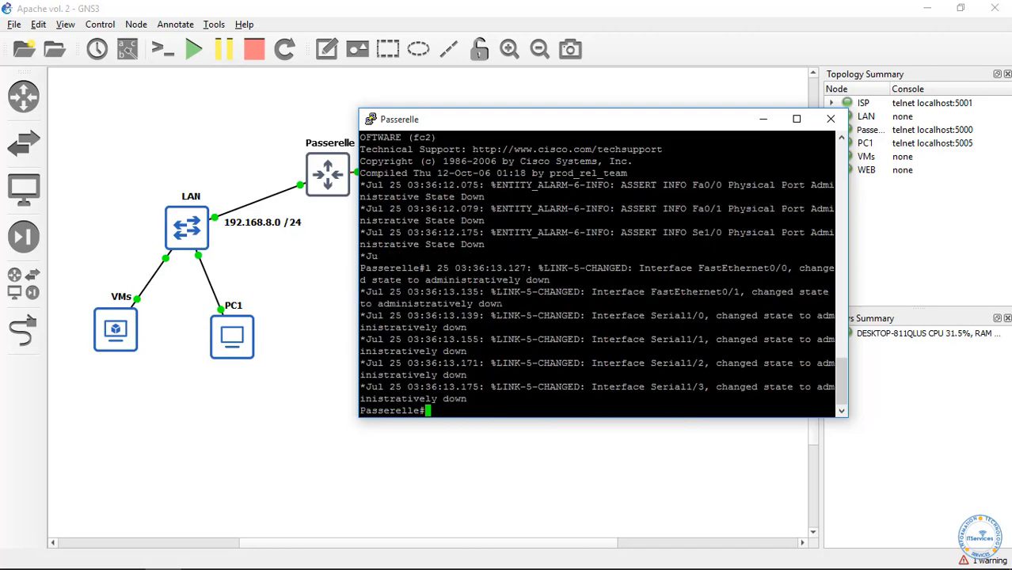
Enter global configuration mode on Passerelle and enable interface fa0/0 with no sh.
text(conf t)
key(Return)
text(inter)
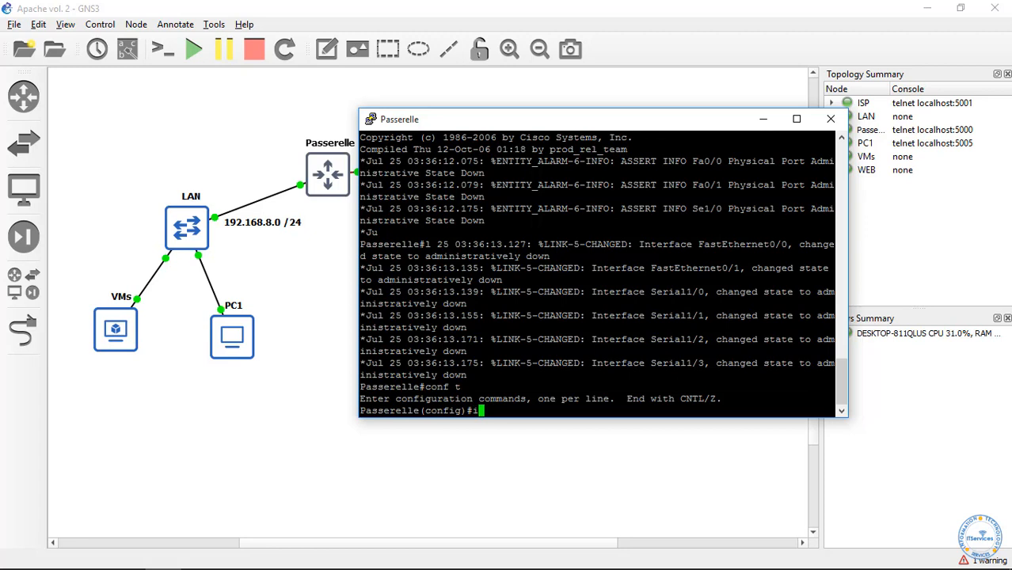
key(Tab)
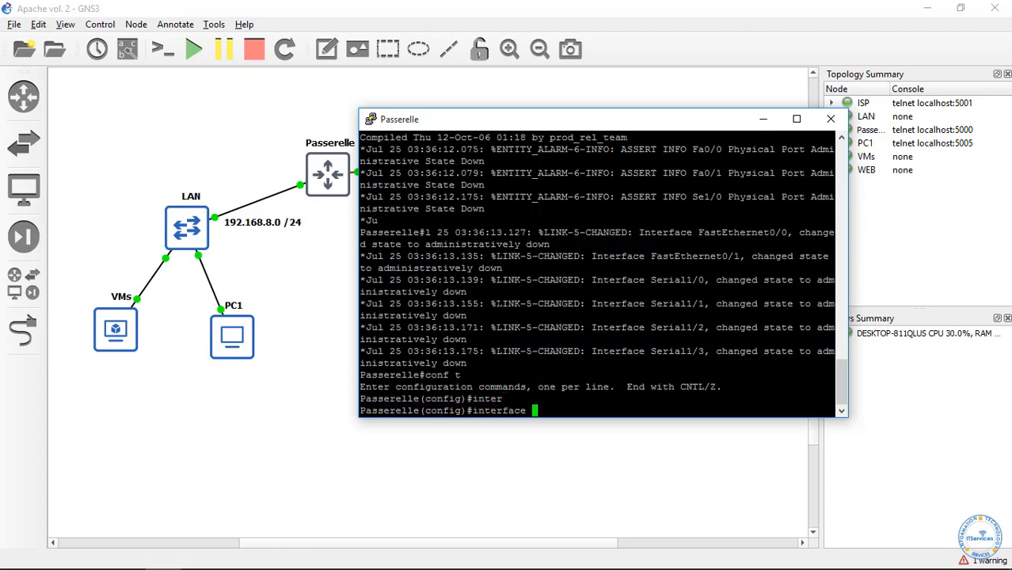
text(fa0/0)
key(Return)
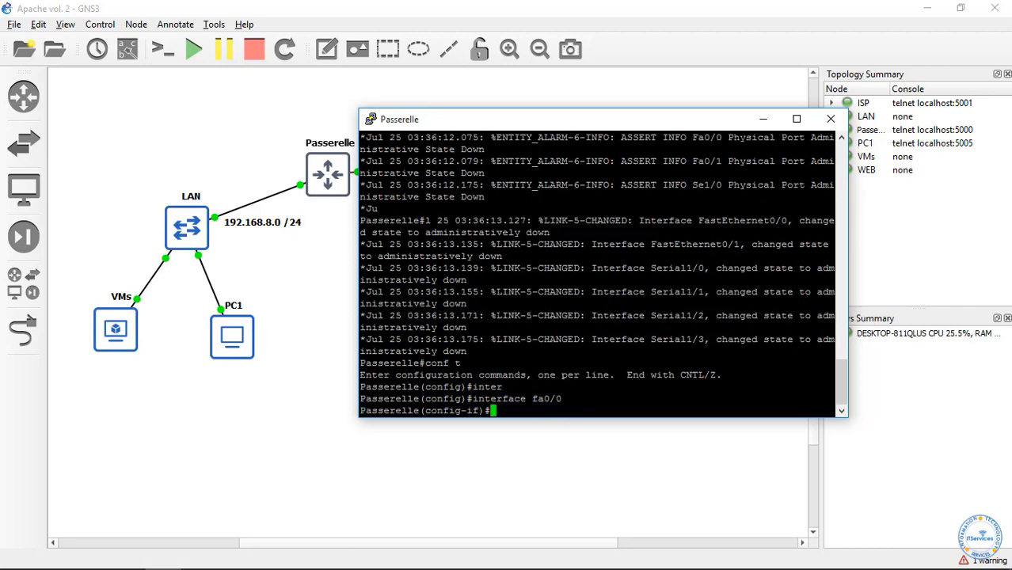
text(no sh)
key(Return)
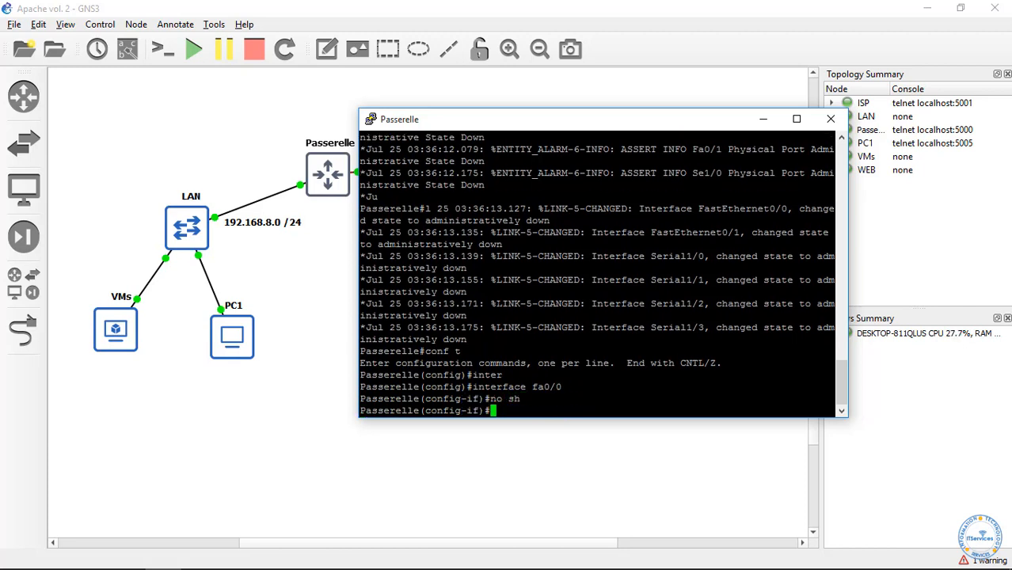
Assign the address 192.168.8.254 with mask 255.255.255.0 to fa0/0 and leave interface configuration.
text(ip addr 192)
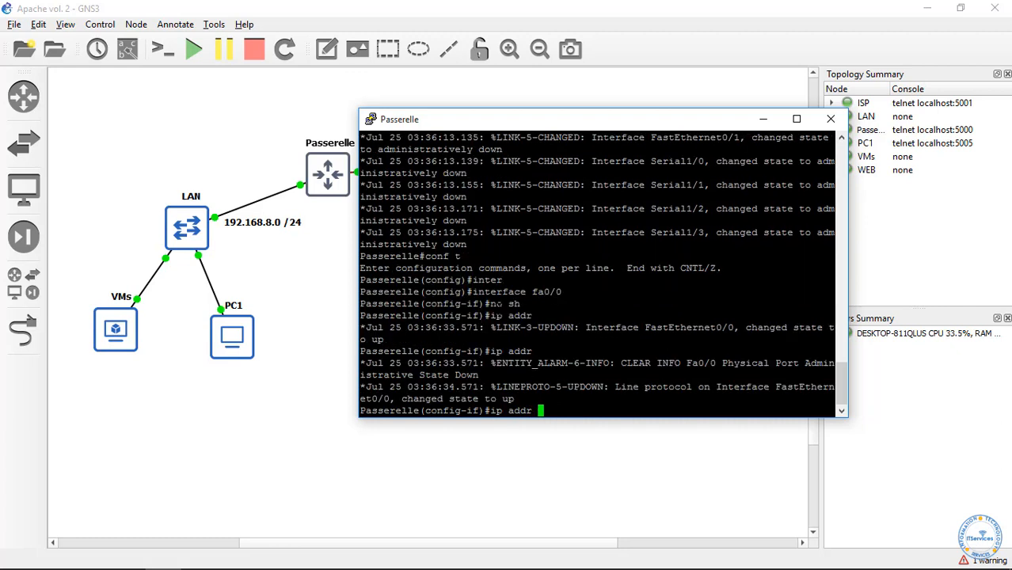
text(.168.8.254)
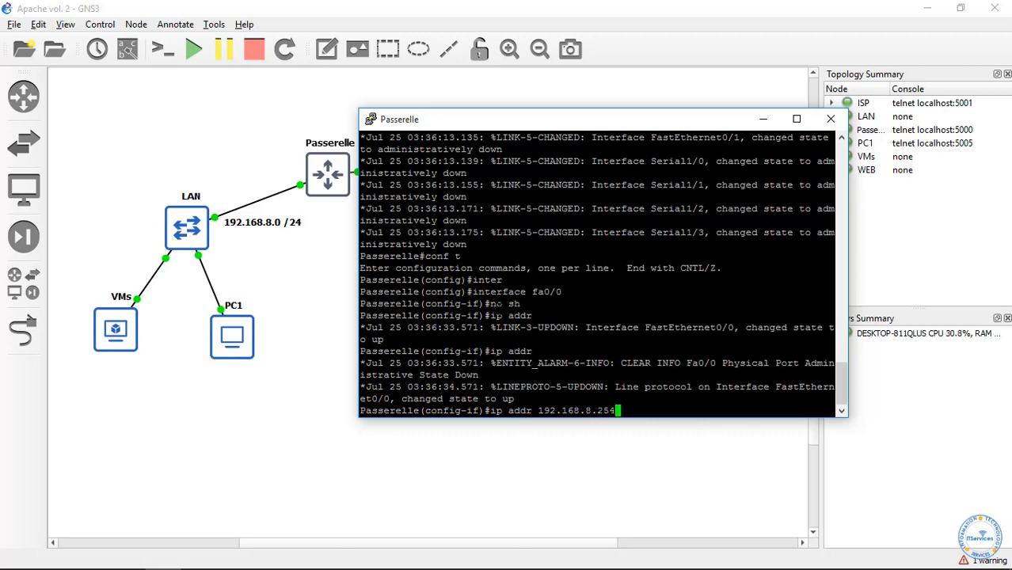
text( 255.255.255.0)
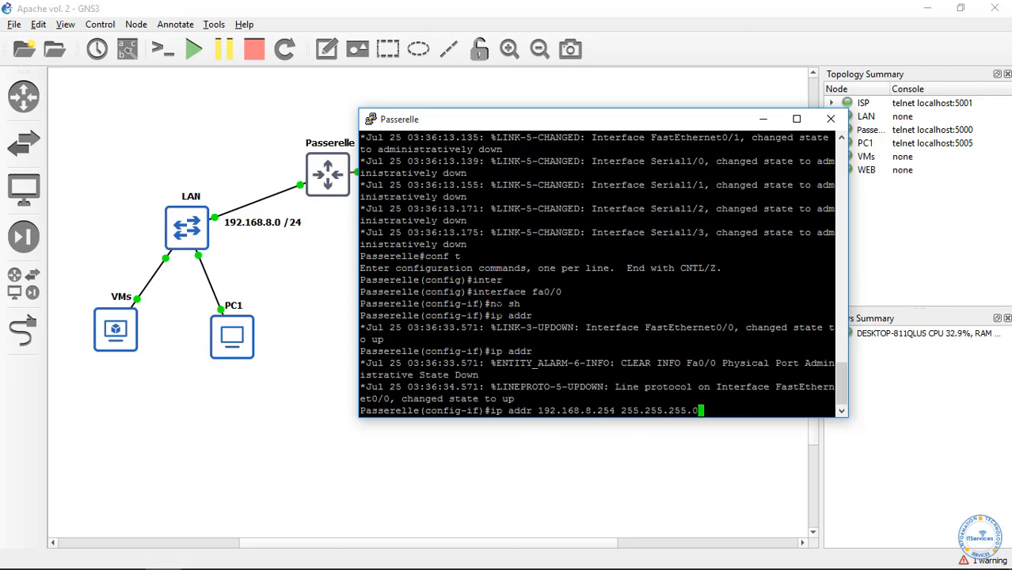
key(Return)
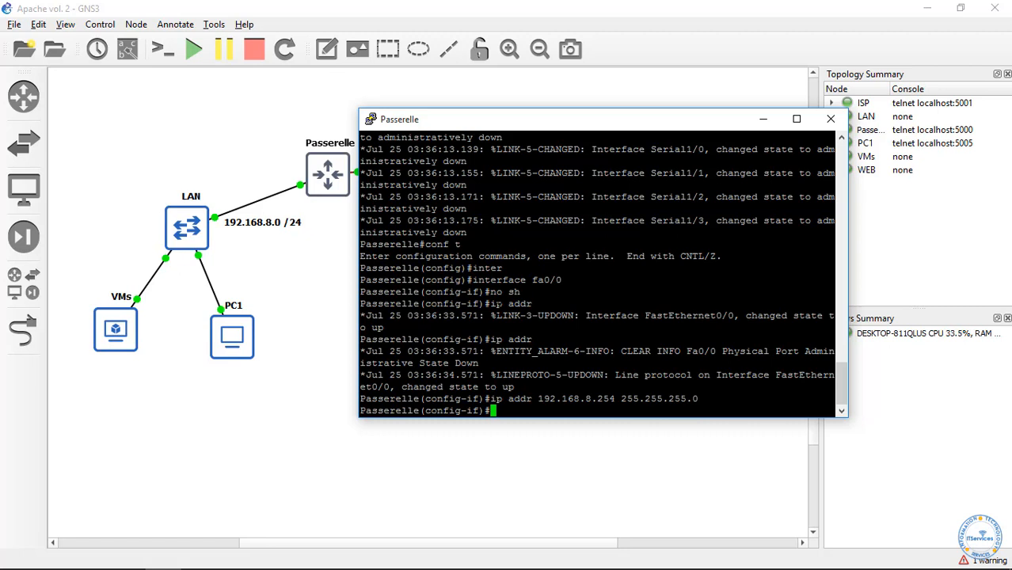
text(ex)
key(Return)
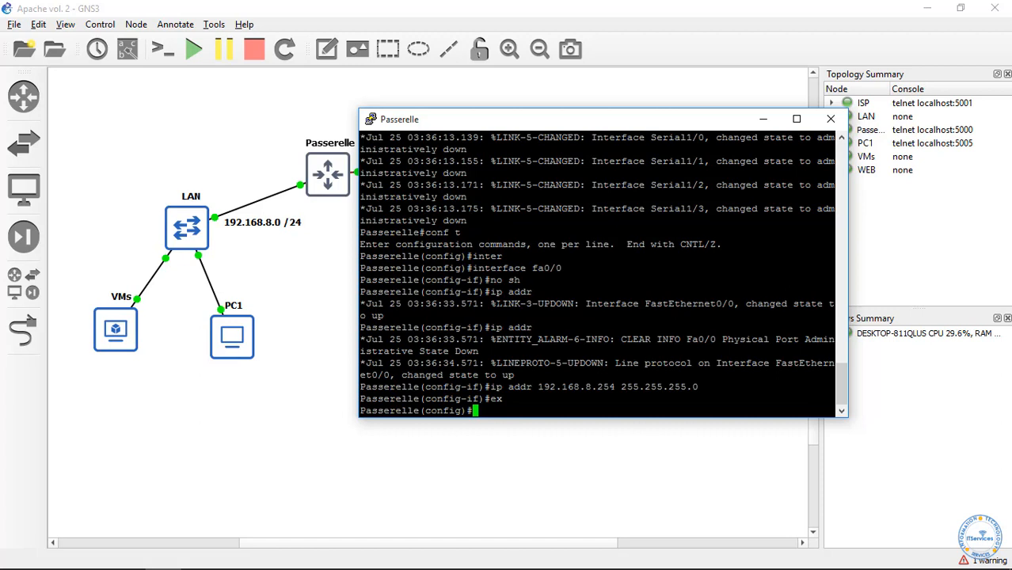
Create a DHCP pool called LAN on Passerelle for the network 192.168.8.0 with mask 255.255.255.0.
text(ip dhcp po)
key(Tab)
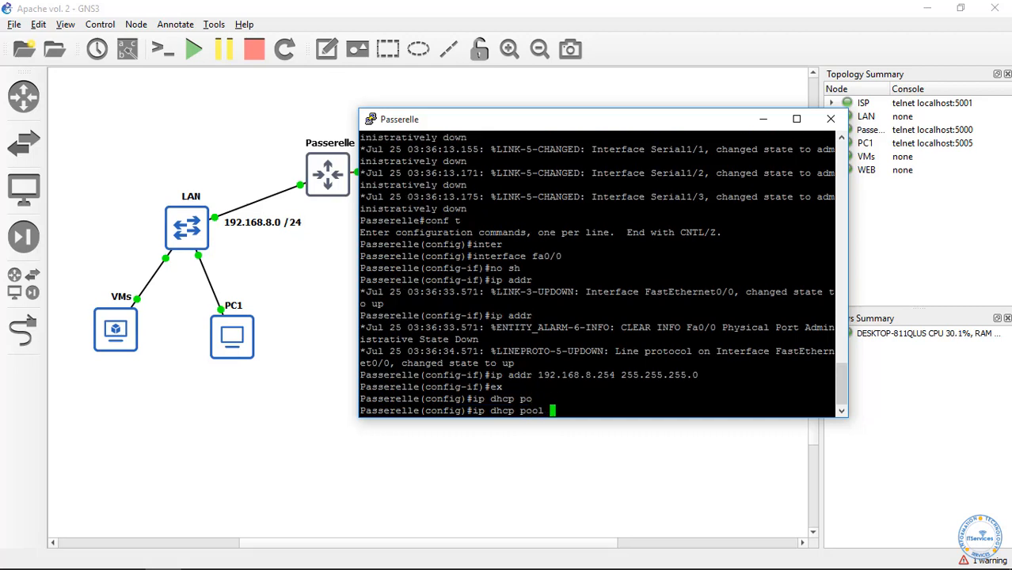
text(LAN)
key(Return)
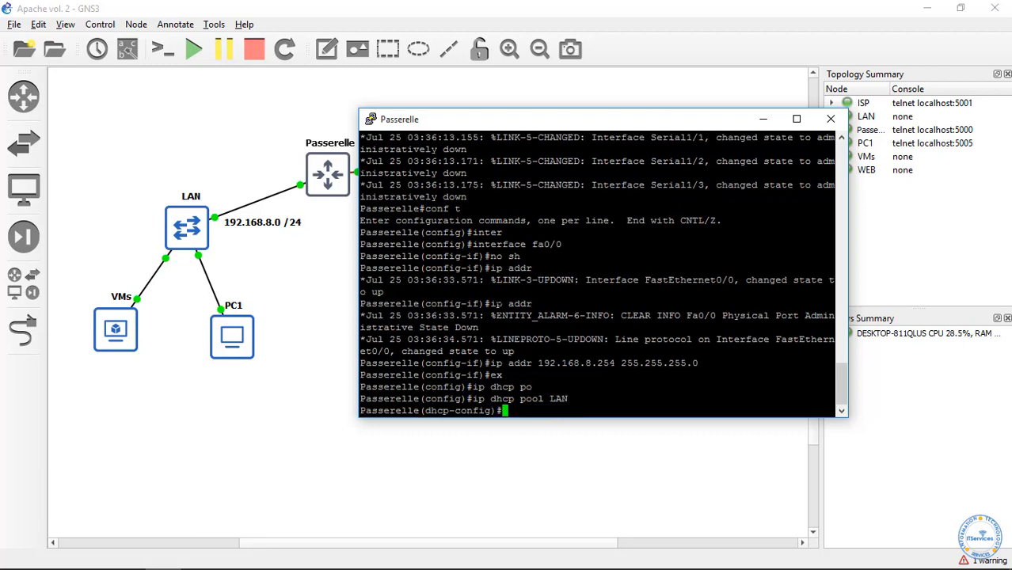
text(net)
key(Tab)
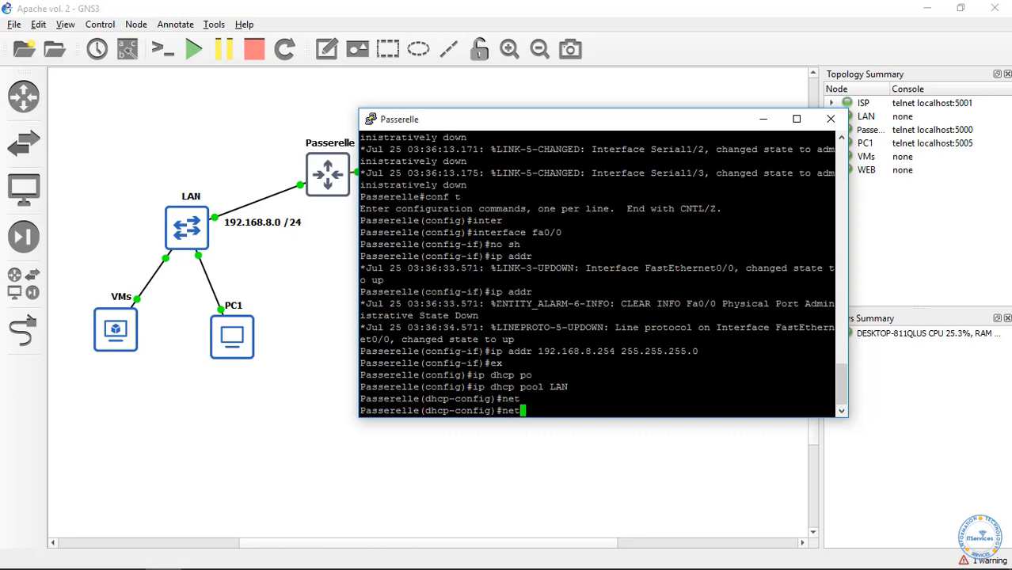
text(w)
key(Tab)
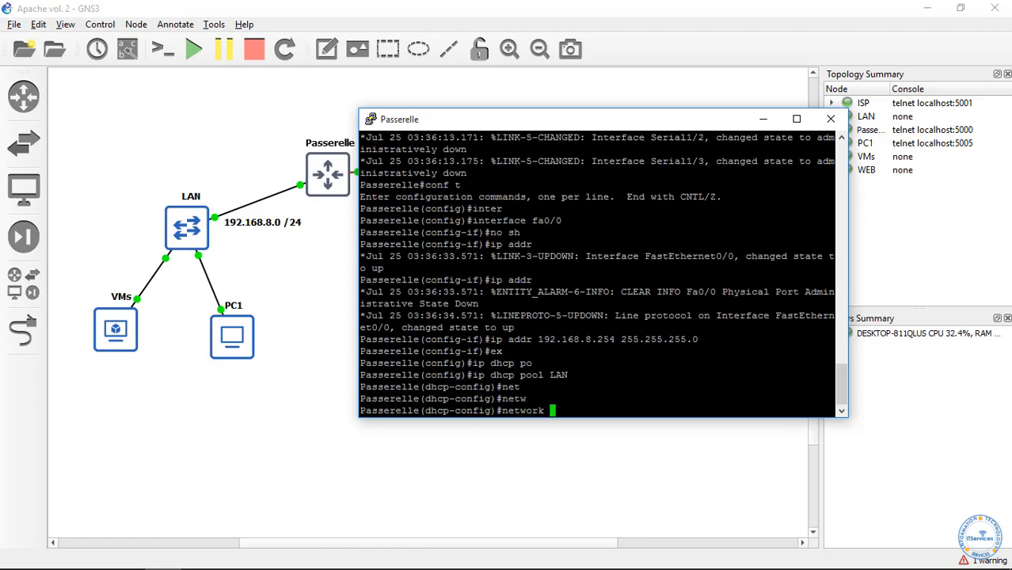
text(192.168.8.0 255)
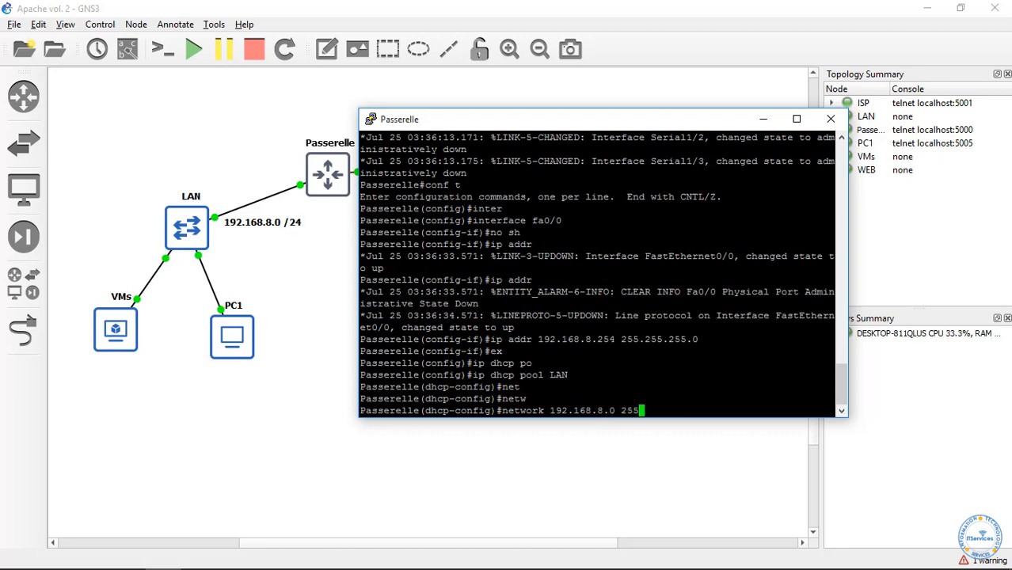
text(.255.255.0)
key(Return)
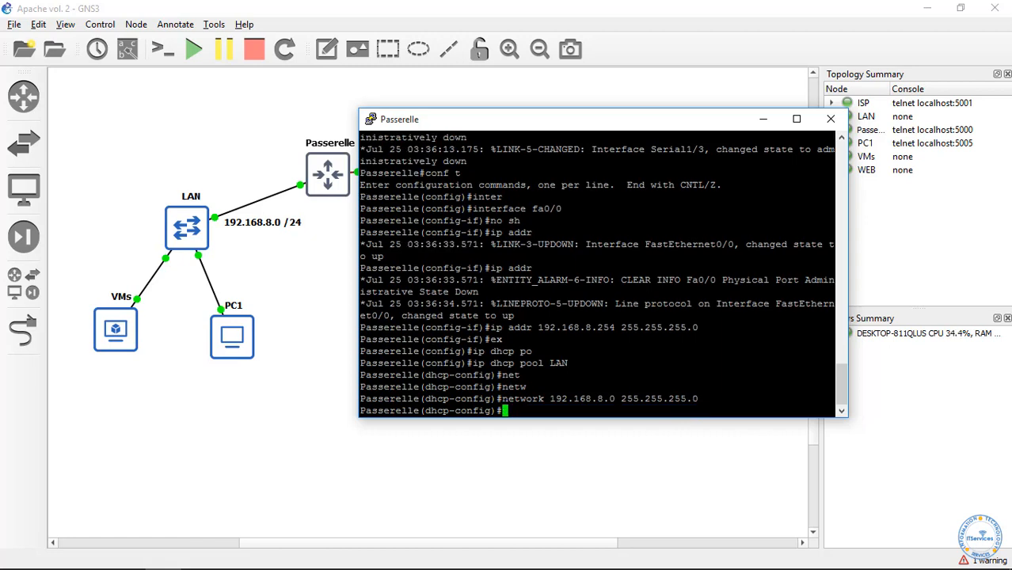
Set the LAN pool's default router to 192.168.8.254 and leave DHCP pool configuration.
text(def)
key(Tab)
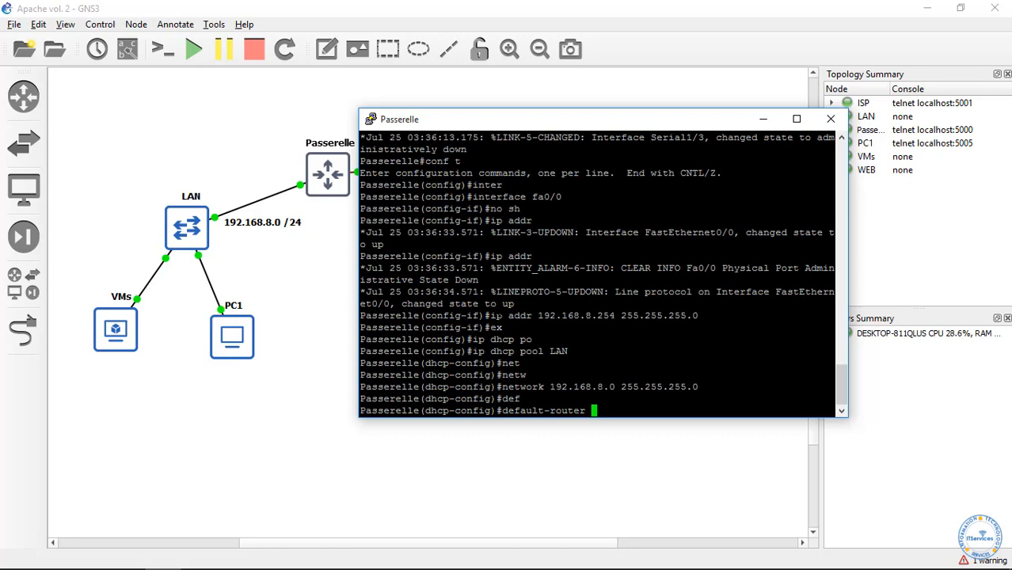
text(192.168.8.254)
key(Return)
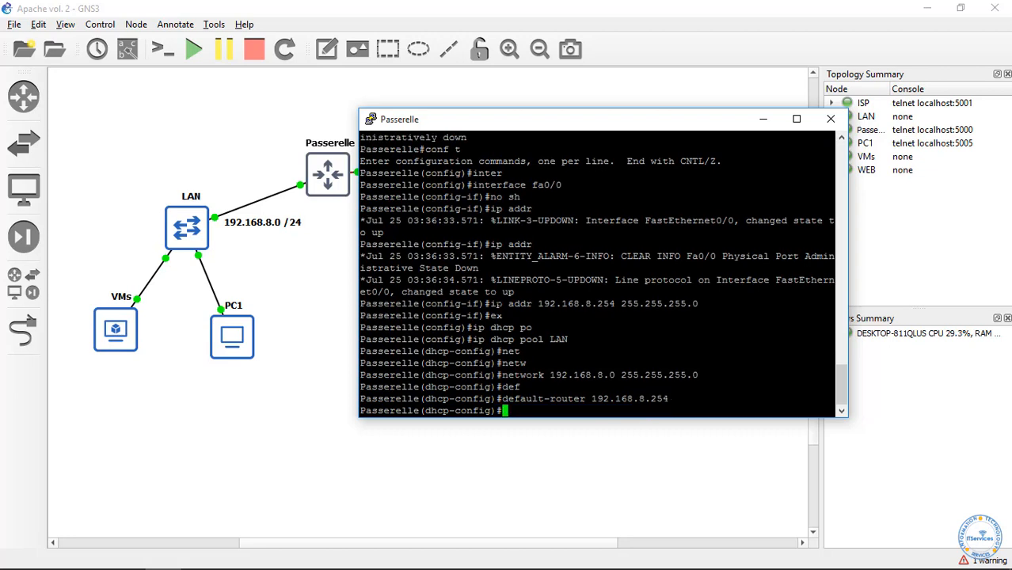
text(ex)
key(Return)
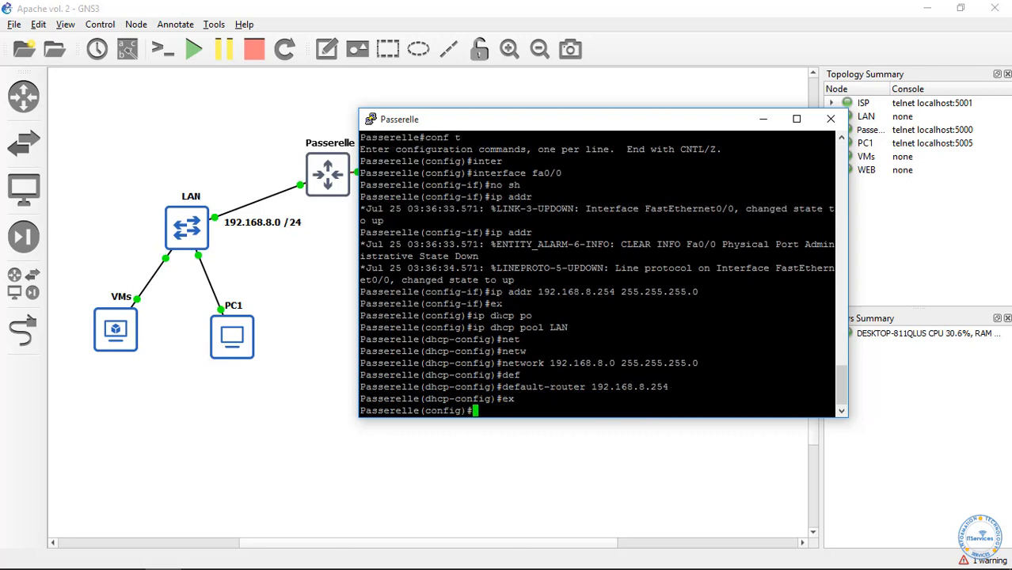
Exclude the address 192.168.8.1 from DHCP assignment on Passerelle.
text(ip)
text(dh)
key(Tab)
text(exc)
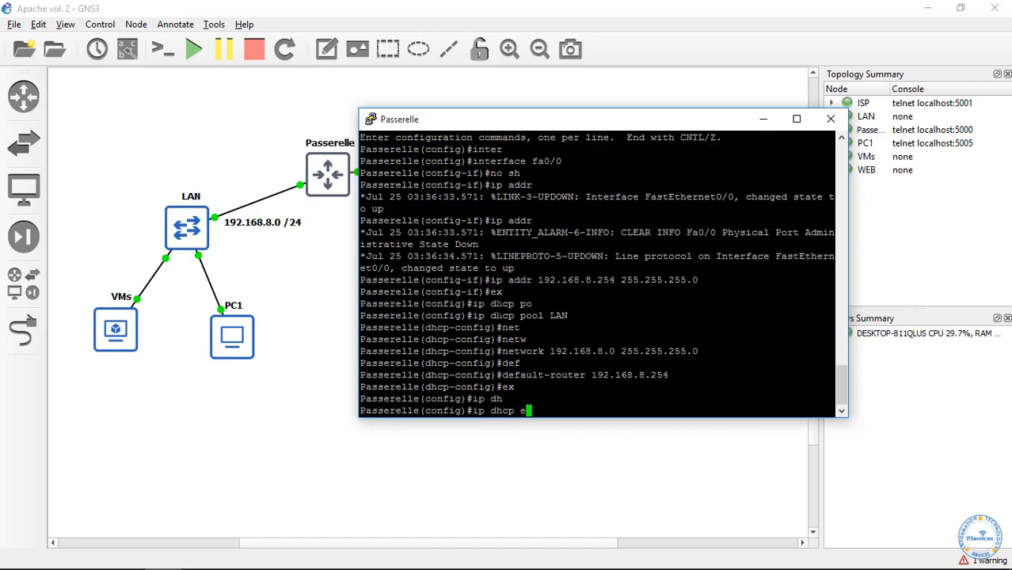
key(Tab)
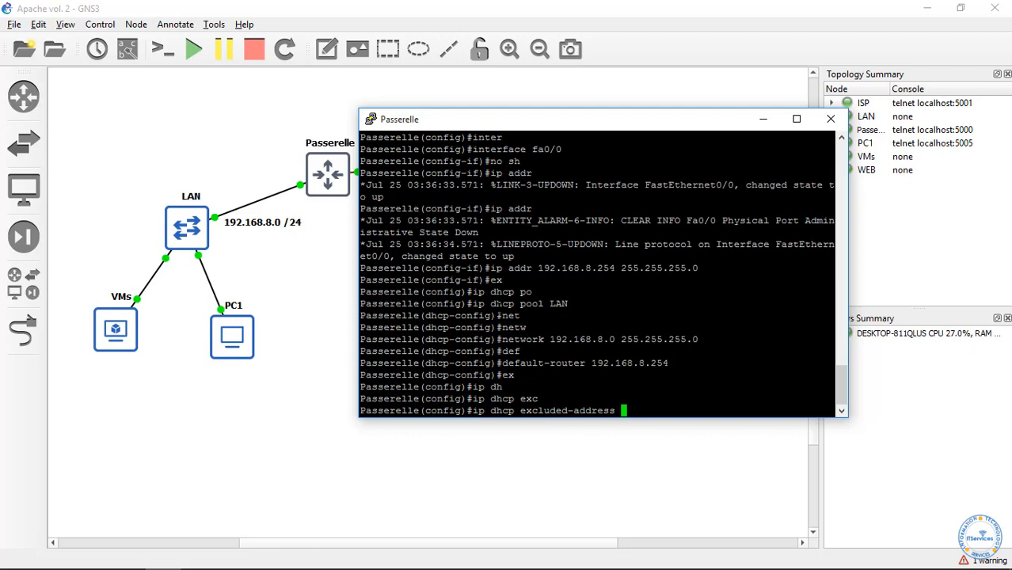
text(192.168.8.1)
key(Return)
Exclude 192.168.8.254 from DHCP assignment and save the router configuration with do wr.
key(Up)
key(BackSpace)
key(BackSpace)
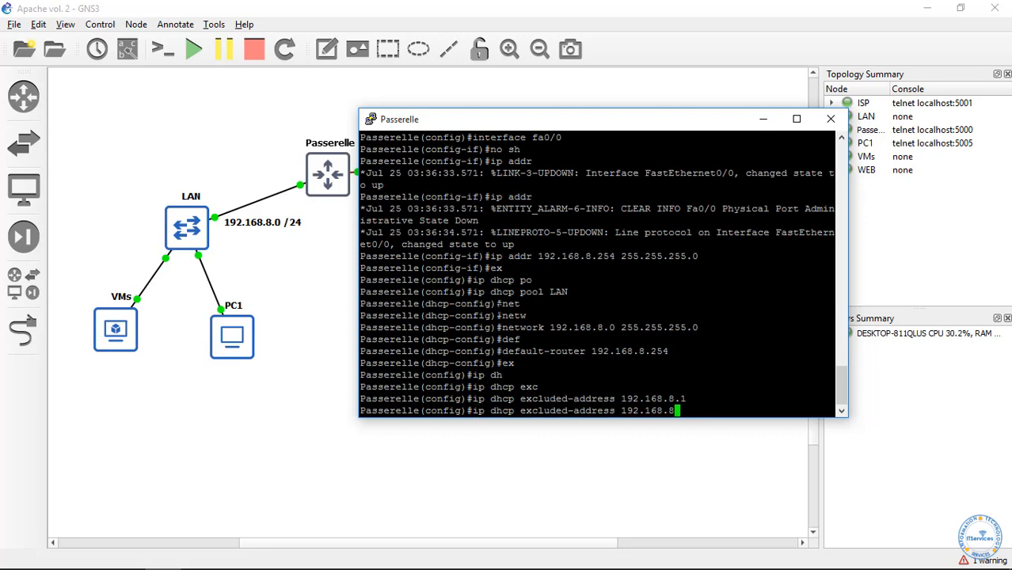
text(.254)
key(Return)
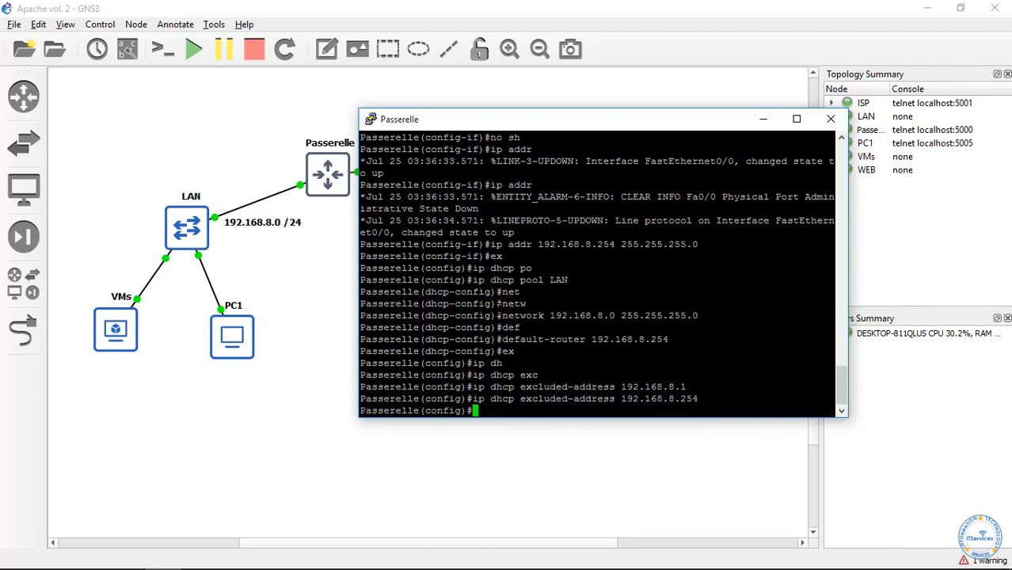
text(do wr)
key(Return)
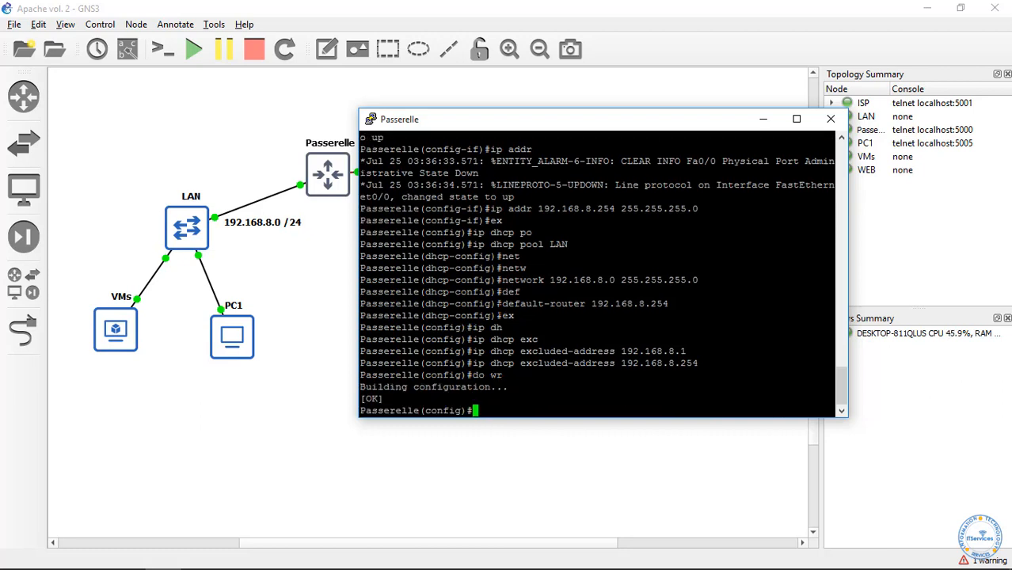
Ping 192.168.8.1 from Passerelle's configuration prompt, and return to the topology.
text(do pin 192.168.8)
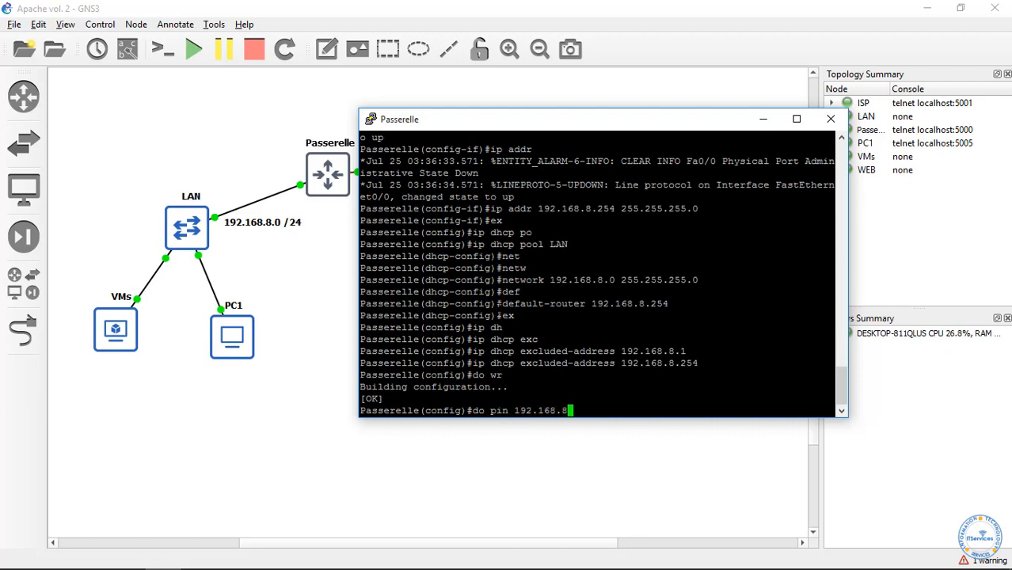
text(.1)
key(Return)
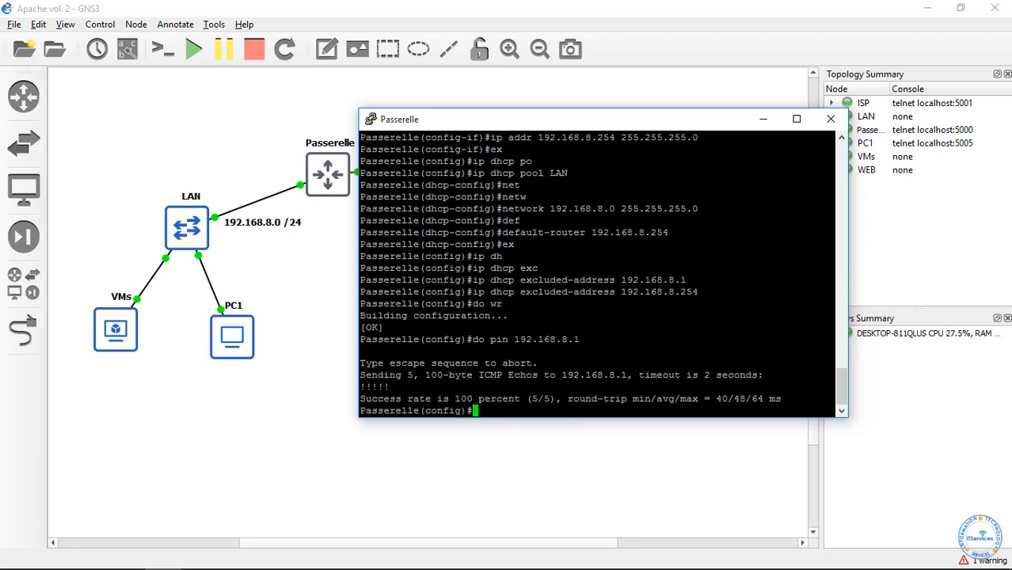
click(577, 497)
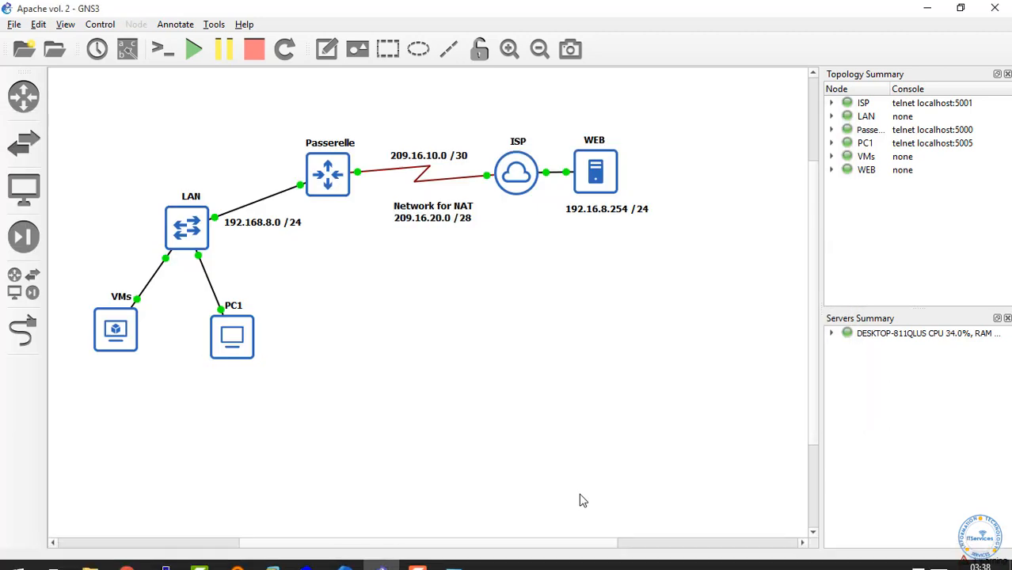
Open a command prompt on the host computer and ping the router's LAN address 192.168.8.254, then minimize the prompt.
key(super+r)
text(cmd)
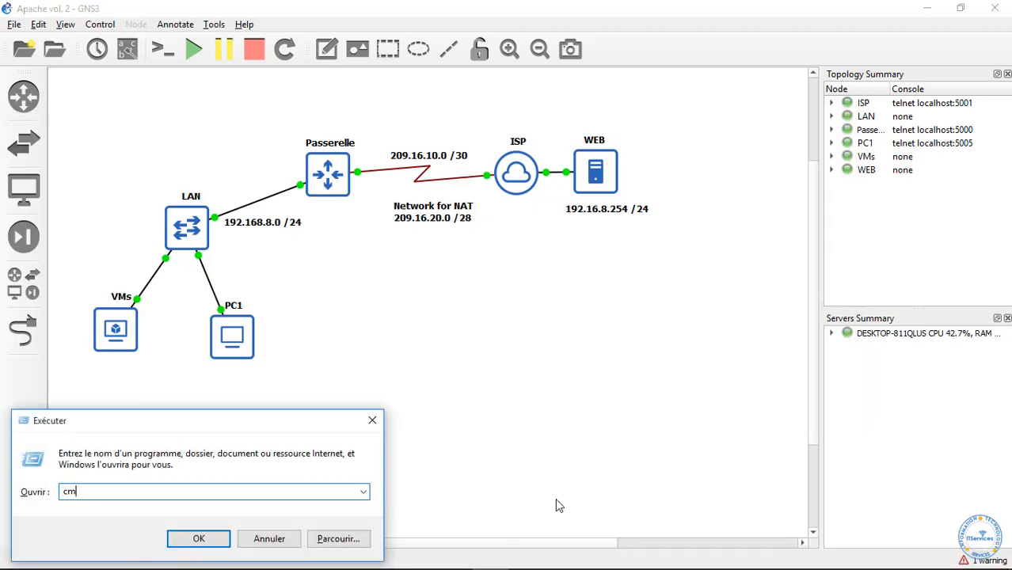
key(Return)
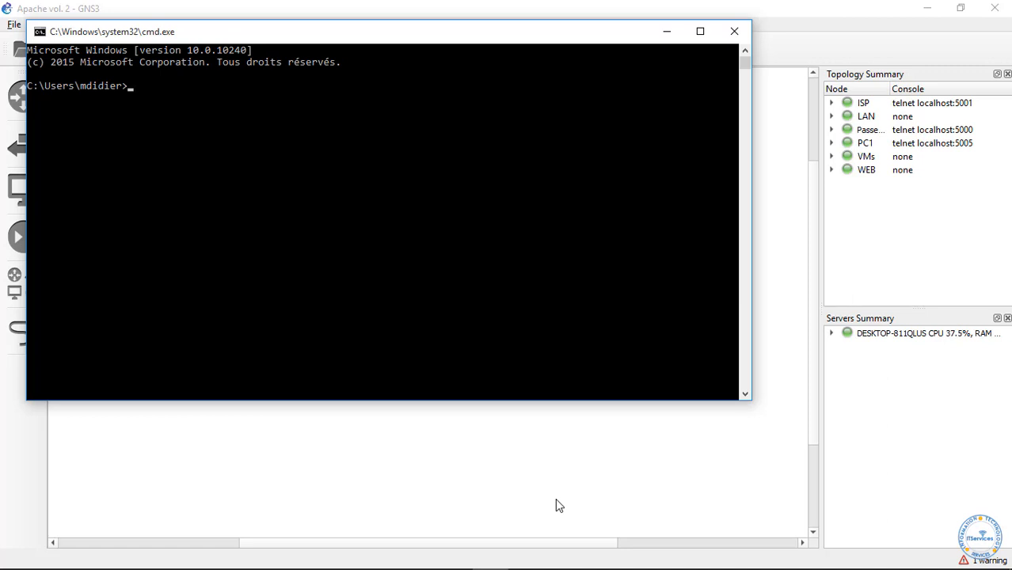
text(ping 192.168.8.254)
key(Return)
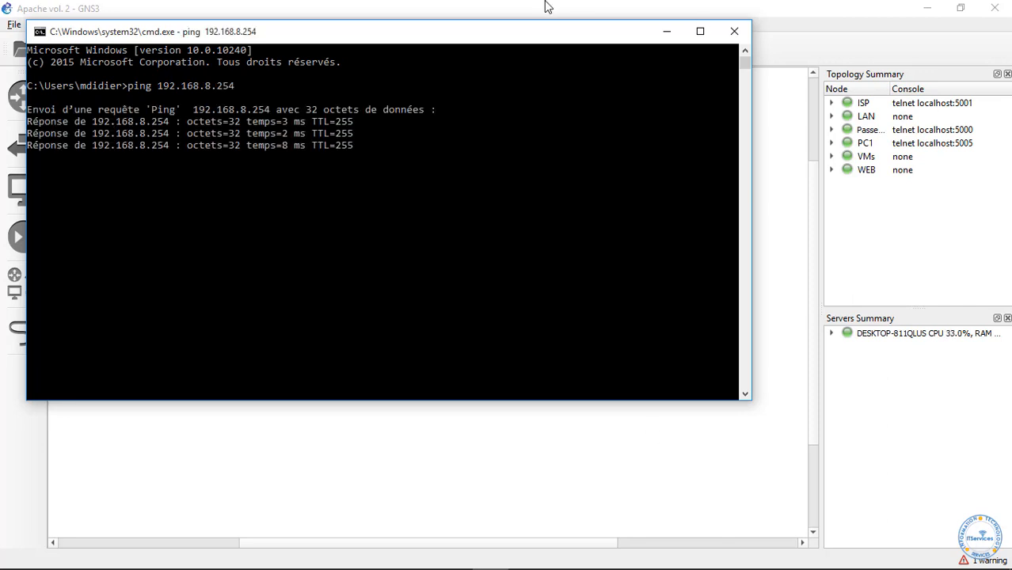
click(670, 33)
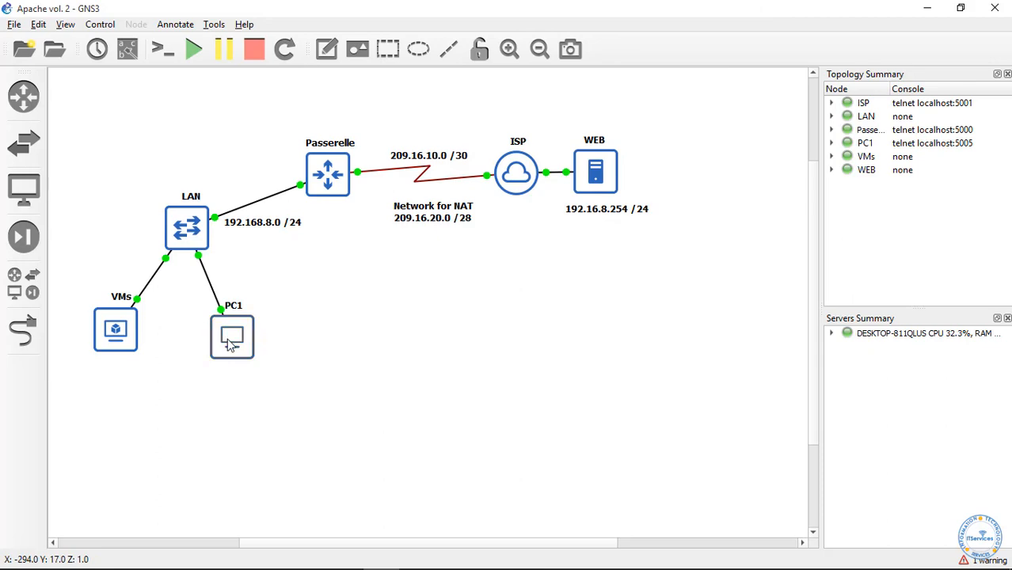
Open PC1's console and request an address with ip dhcp.
right_click(247, 340)
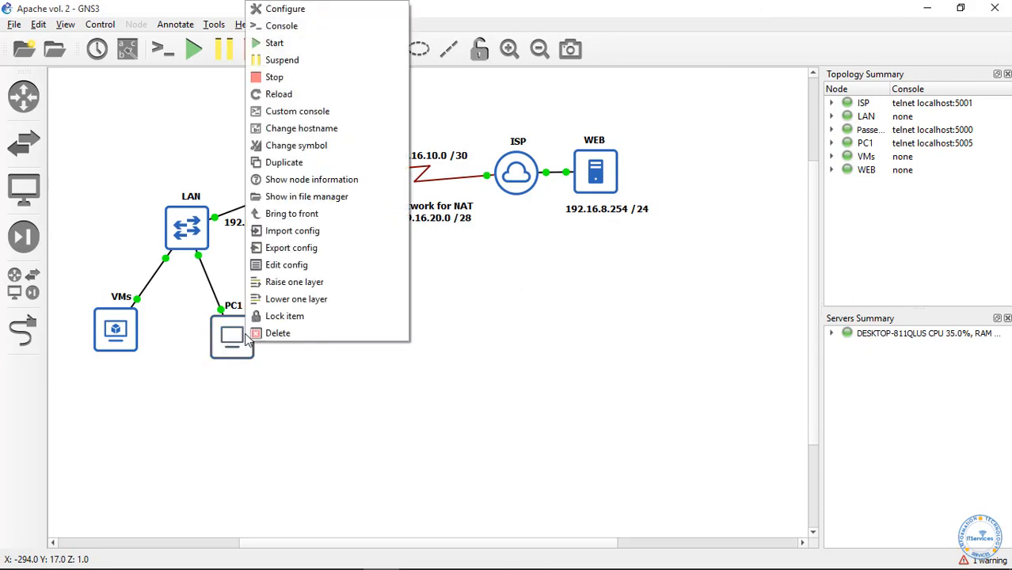
click(277, 25)
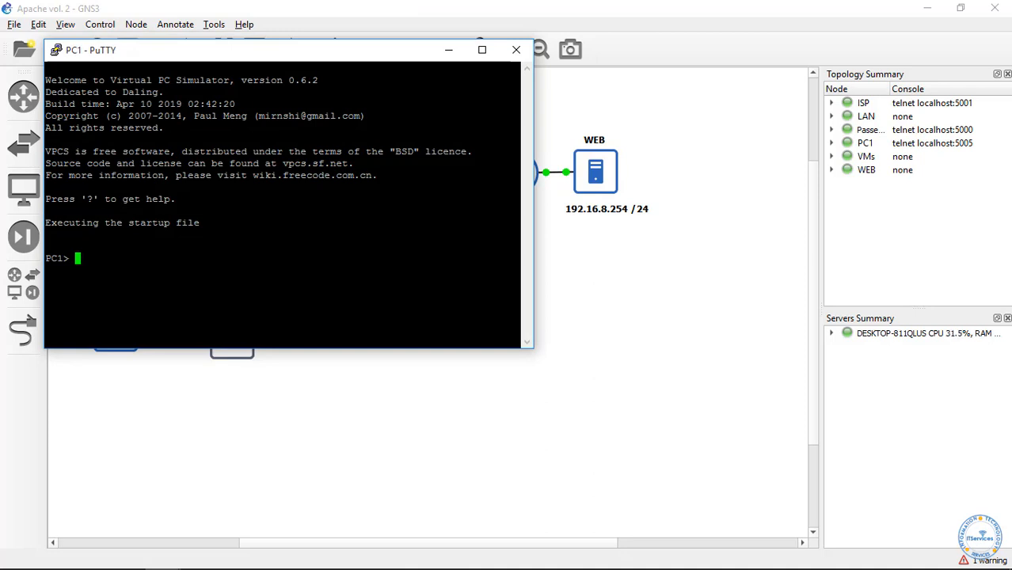
text(ip dhc)
text(p)
key(Return)
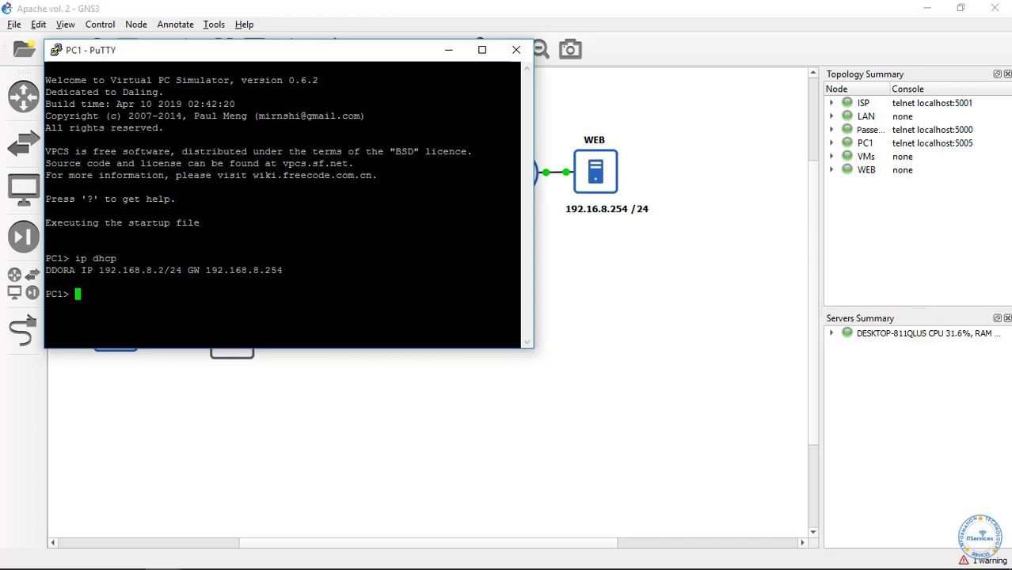
Ping 192.168.8.1 and 192.168.8.254 from PC1 and close its console.
text(ping 192.168.8.)
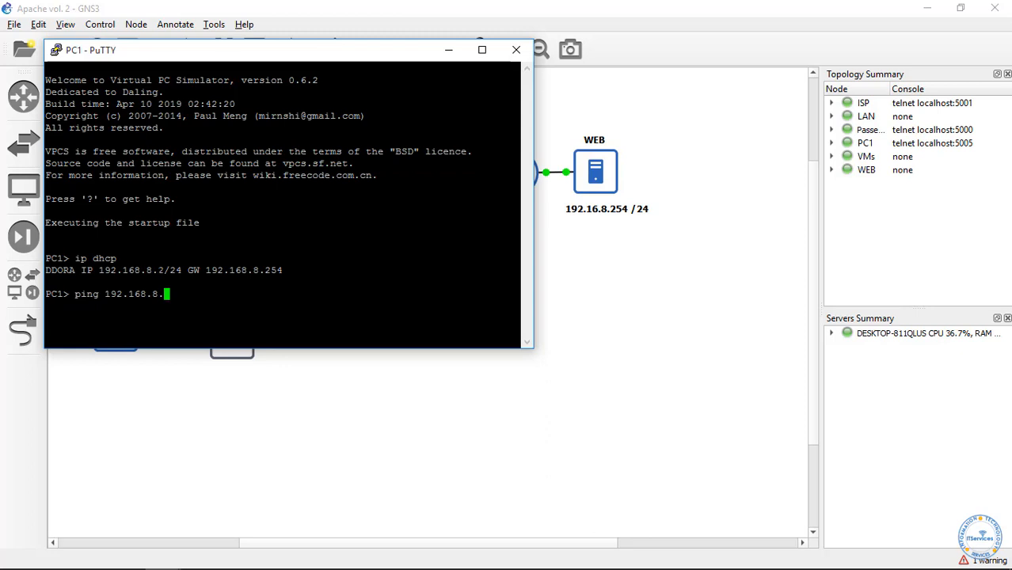
text(1)
key(Return)
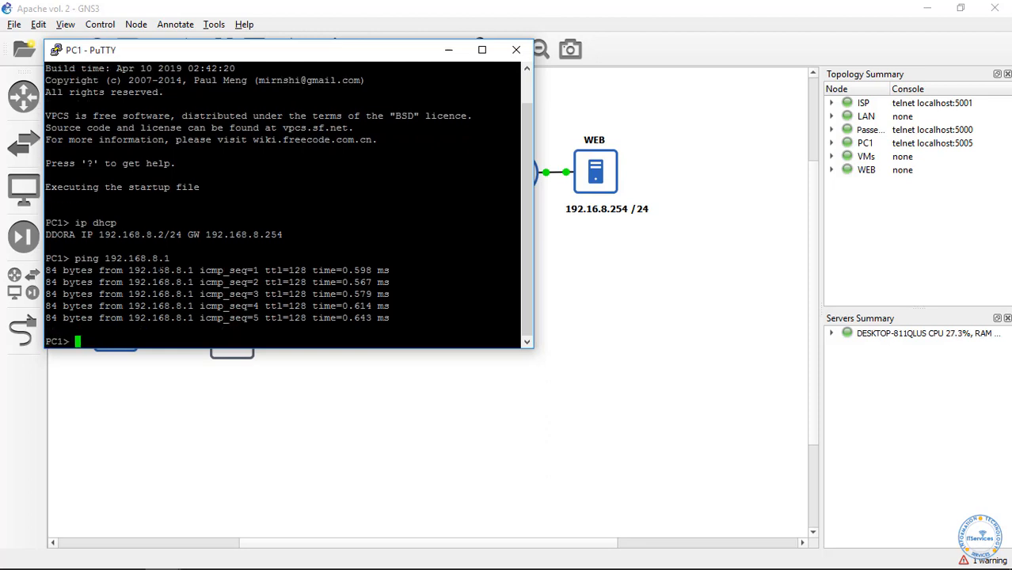
key(BackSpace)
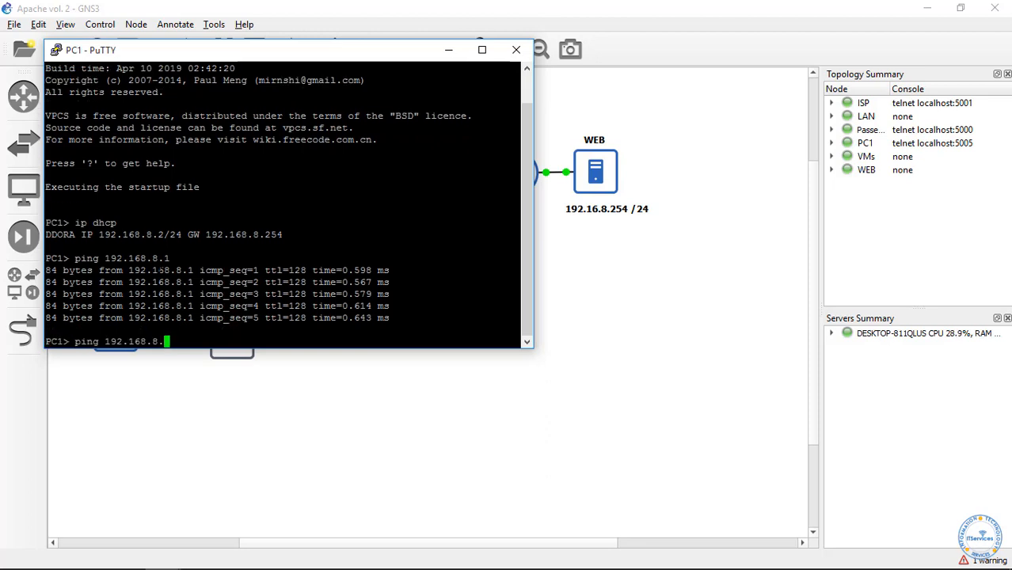
text(254)
key(Return)
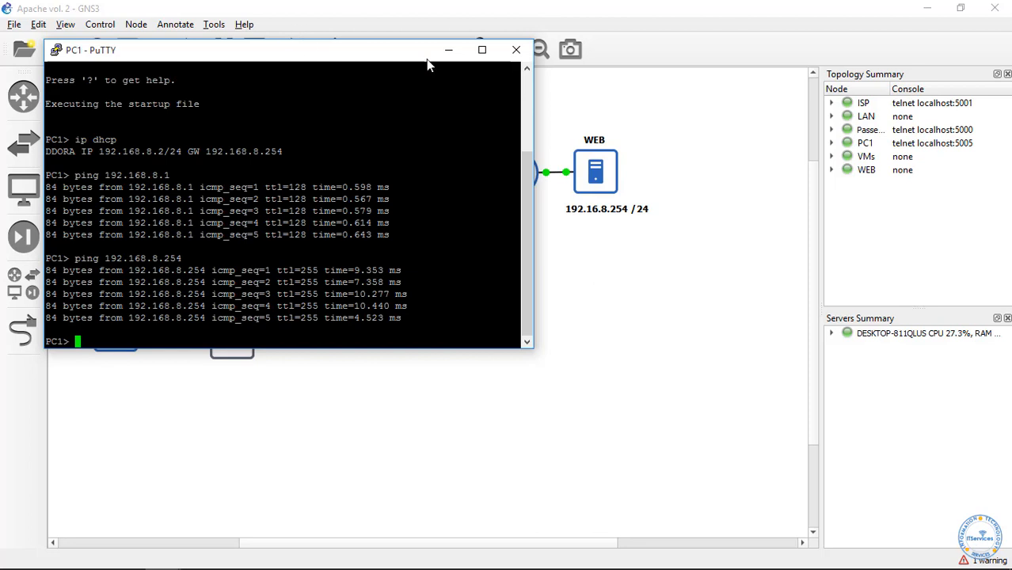
click(516, 50)
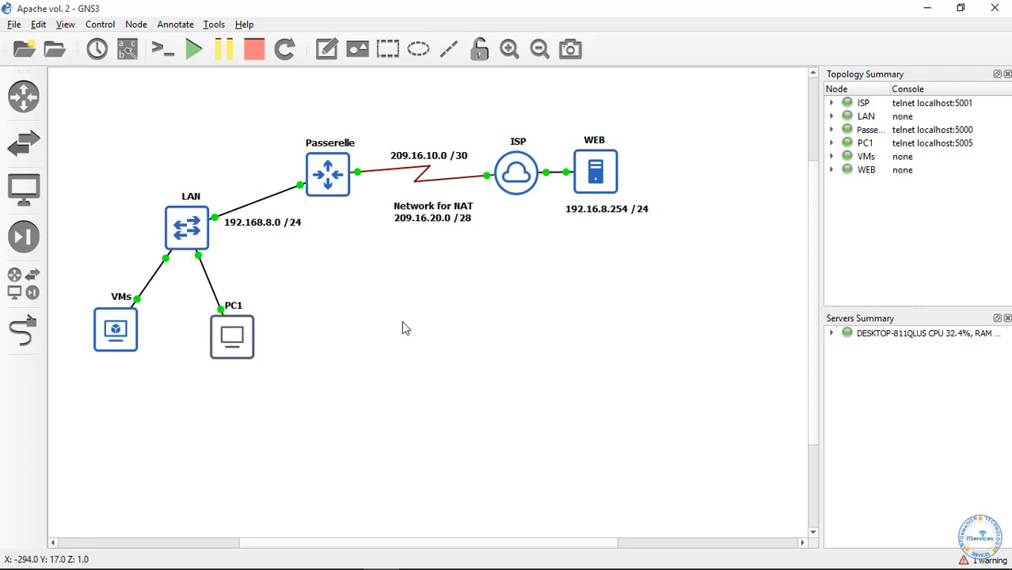
Switch to the ITServices virtual machine in VMware Workstation and allow other devices on Réseau 6 to discover it.
mouse_move(295, 568)
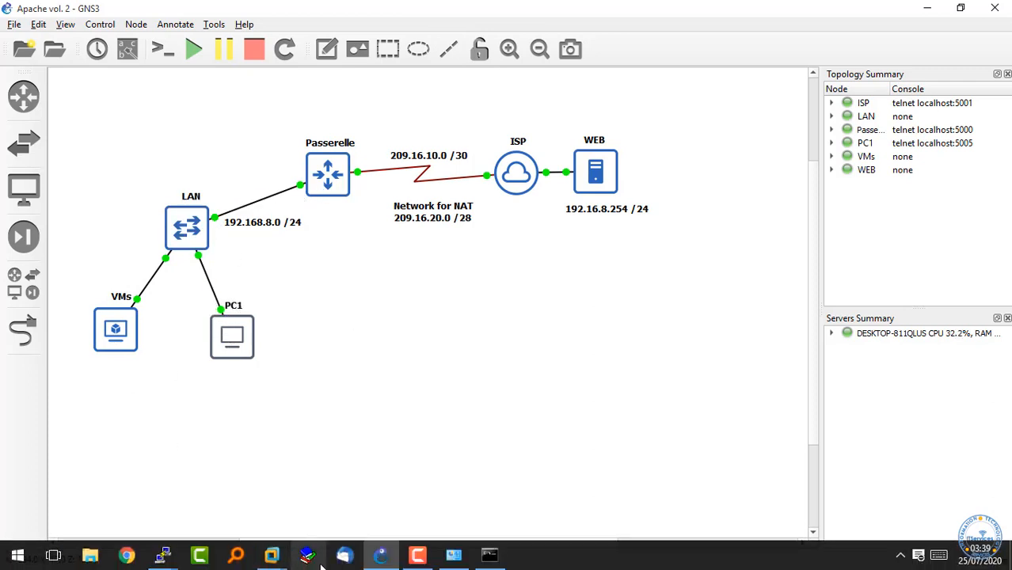
mouse_move(271, 557)
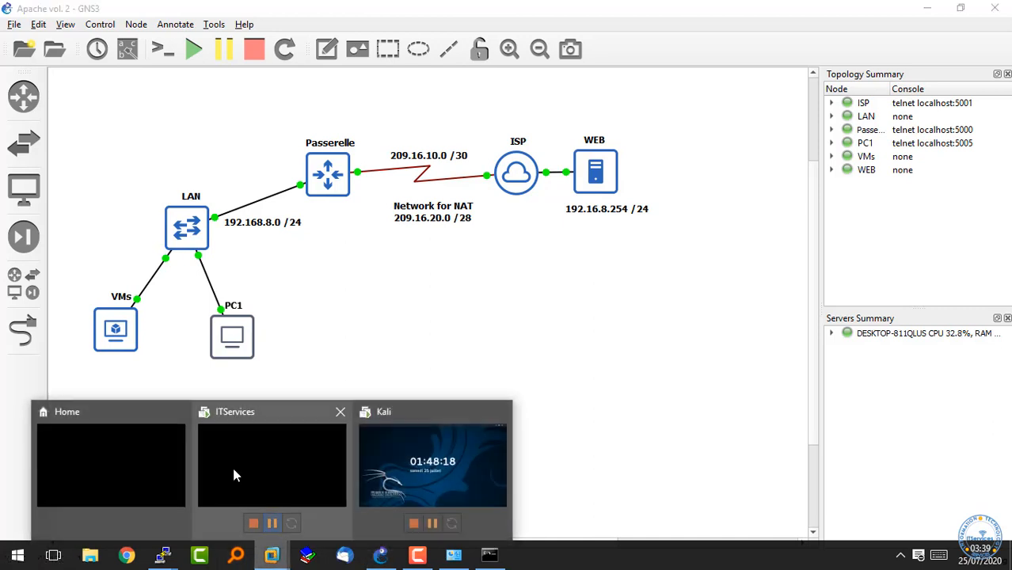
click(290, 413)
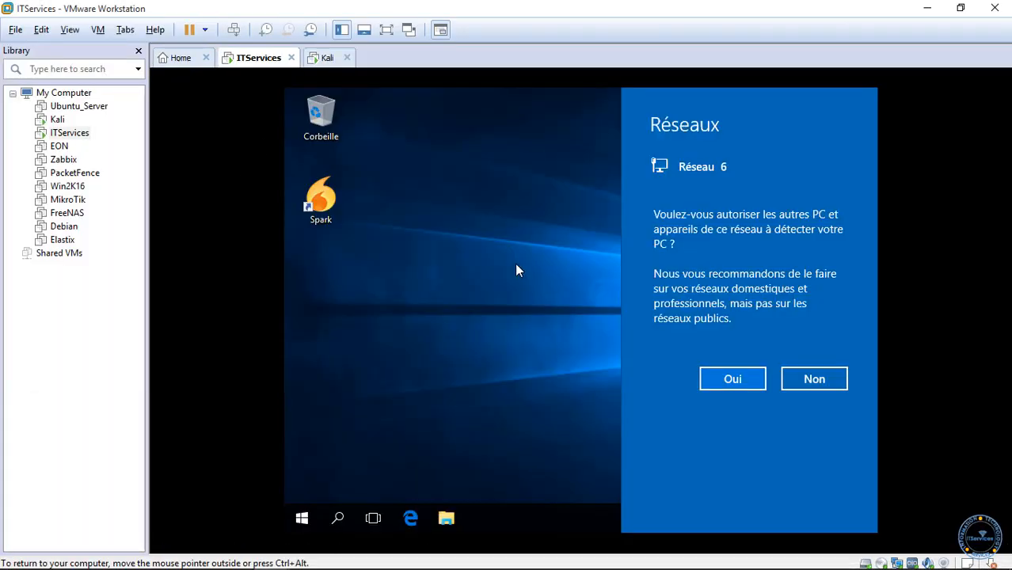
click(721, 378)
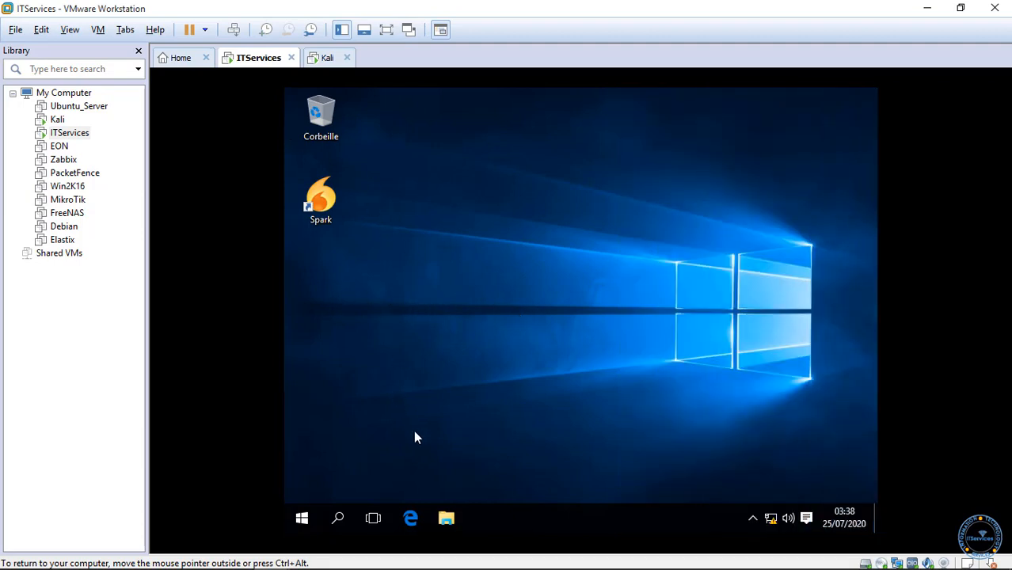
Open a command prompt inside the ITServices machine and display its IP configuration with ipconfig.
key(super+r)
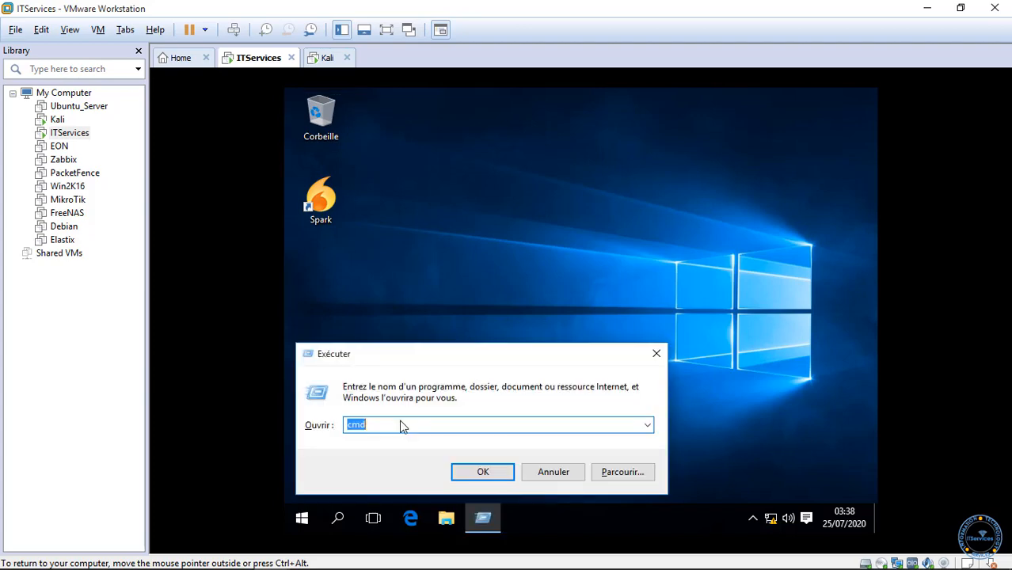
key(Return)
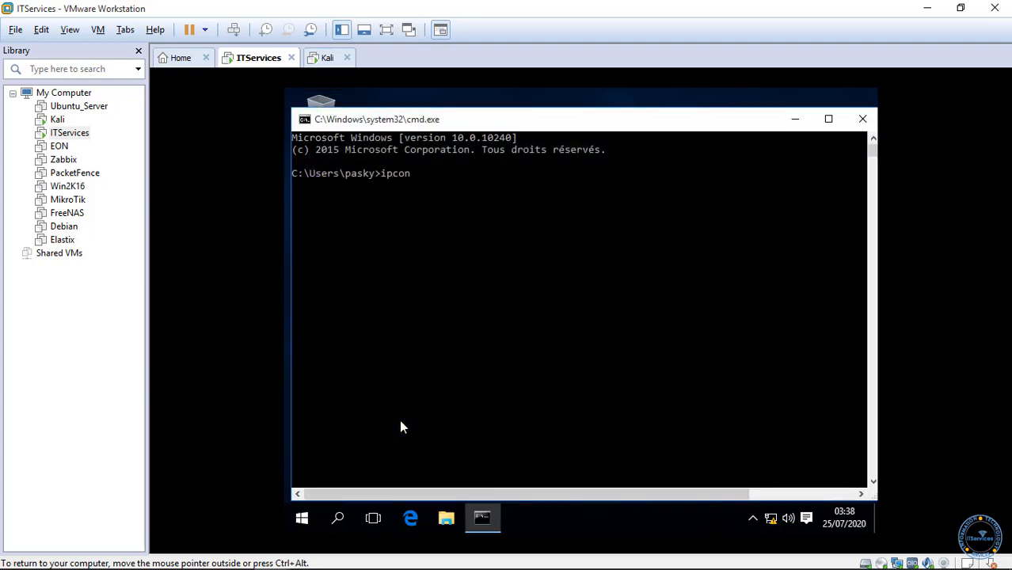
text(ipconfig)
key(Return)
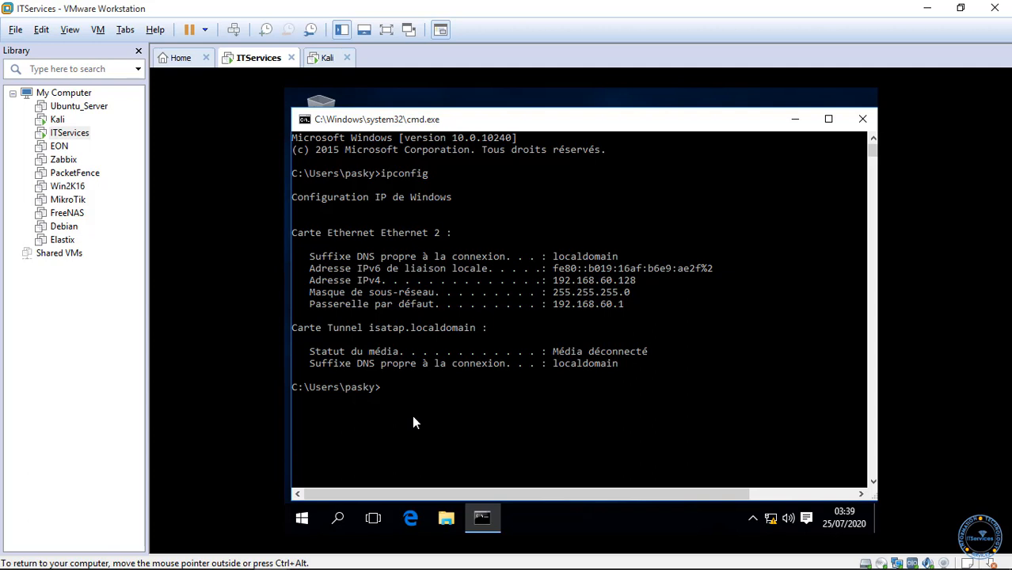
Set the ITServices virtual machine's network adapter to Host-only and apply the settings.
click(99, 35)
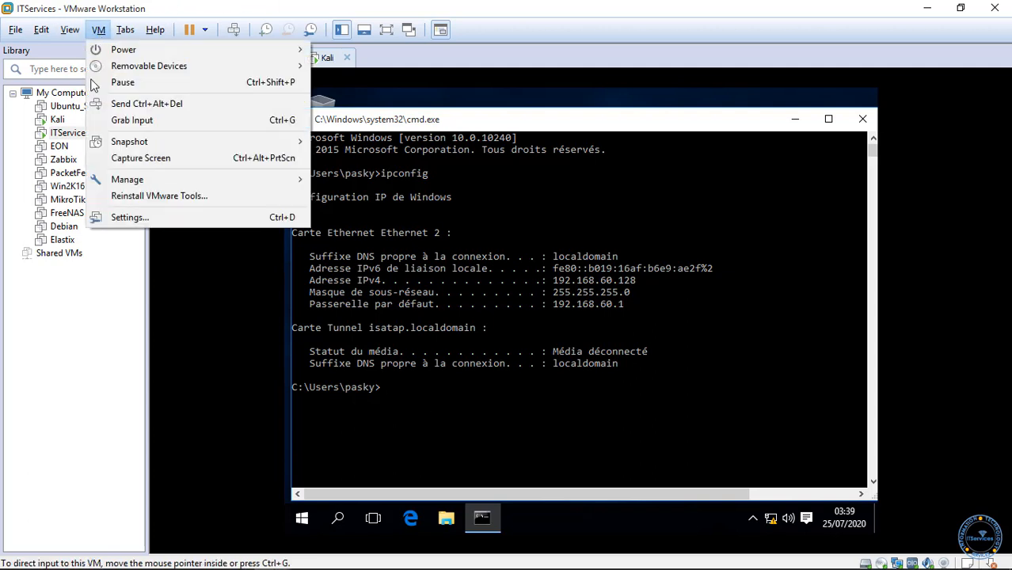
click(142, 214)
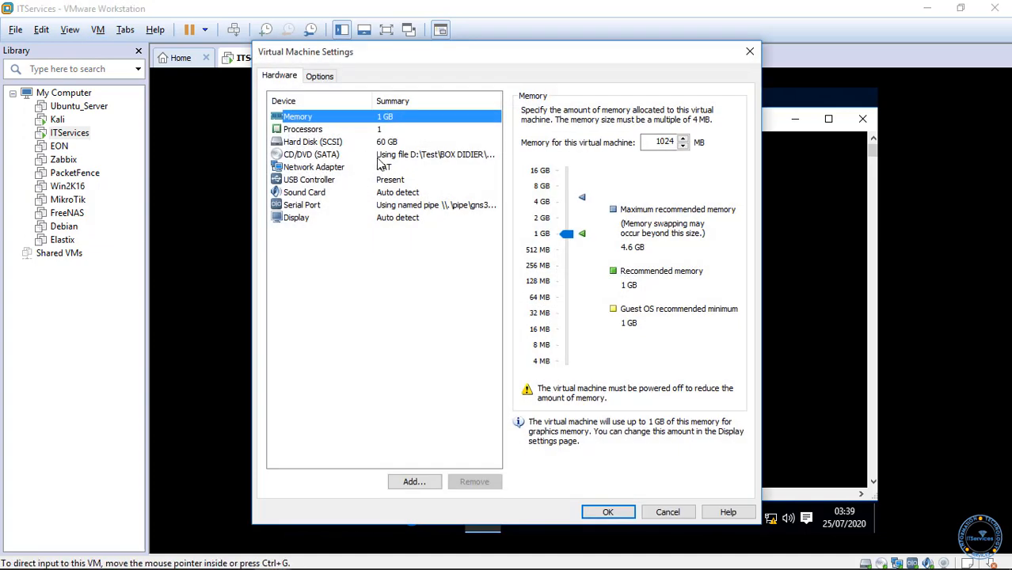
click(385, 169)
click(545, 218)
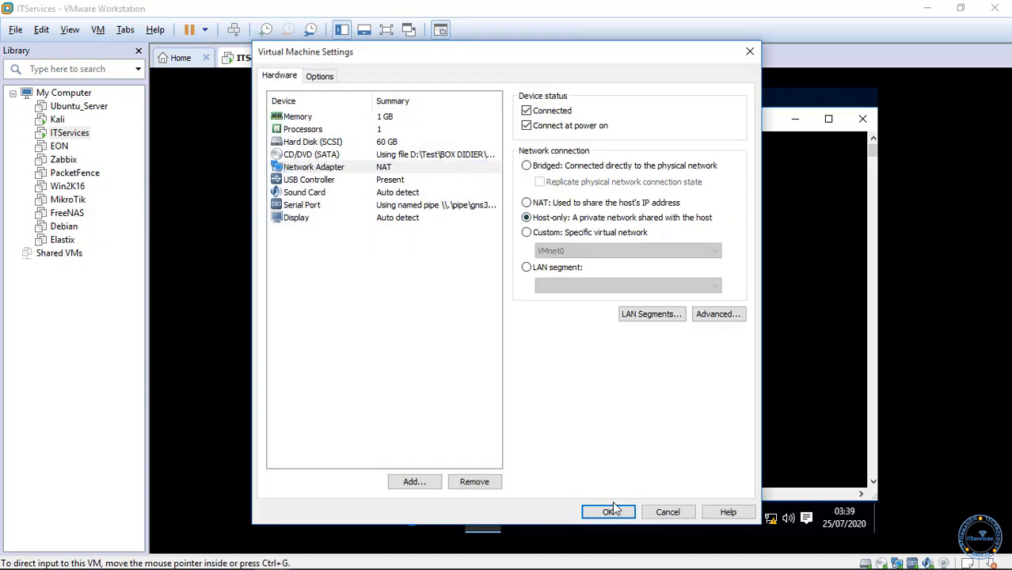
click(527, 232)
click(571, 251)
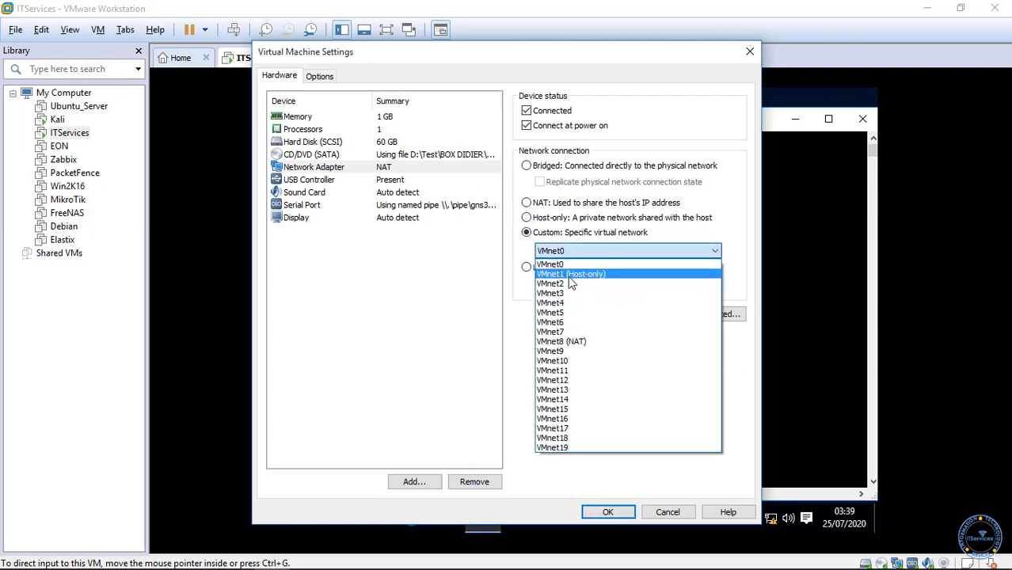
click(534, 228)
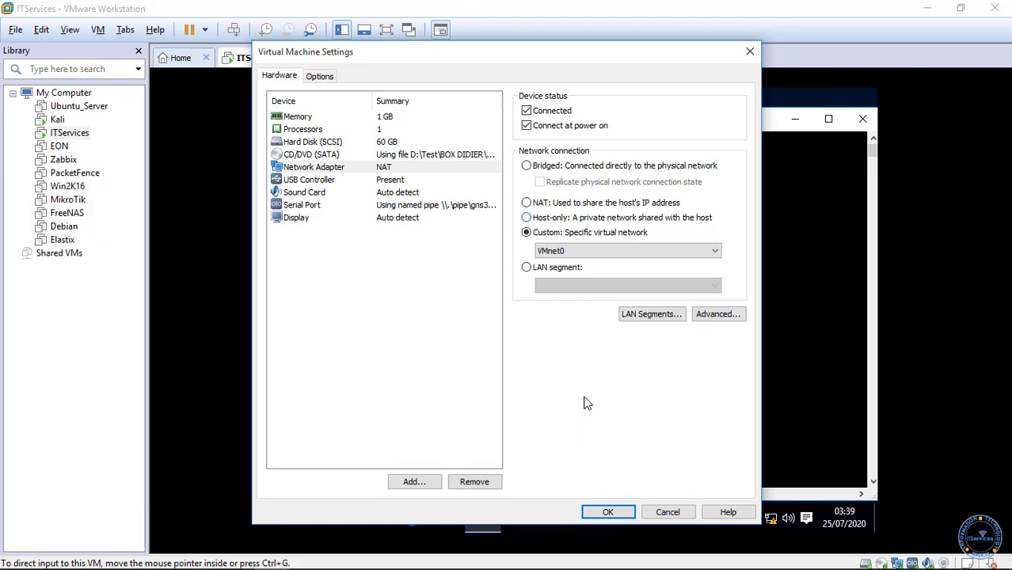
click(528, 219)
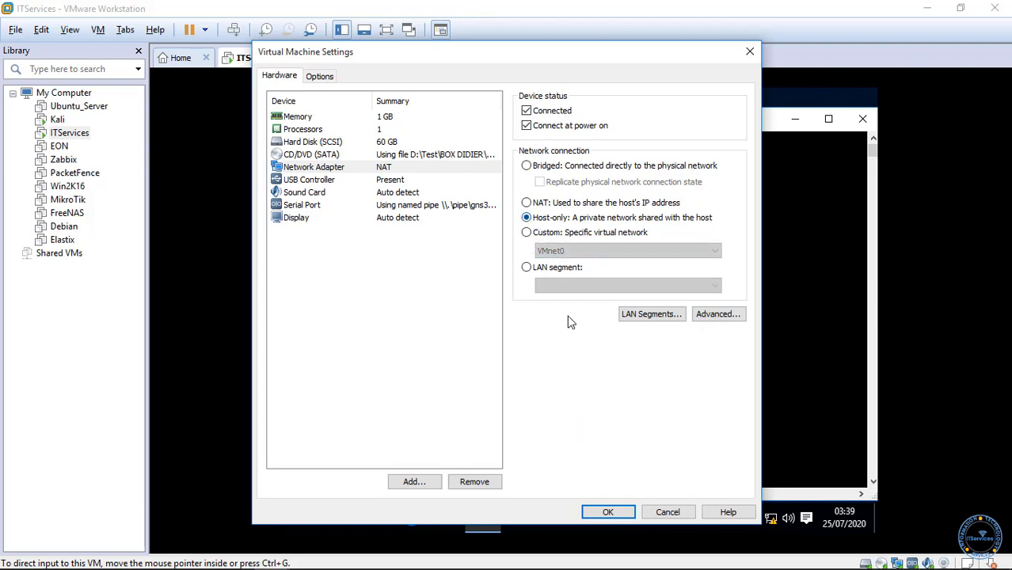
click(613, 508)
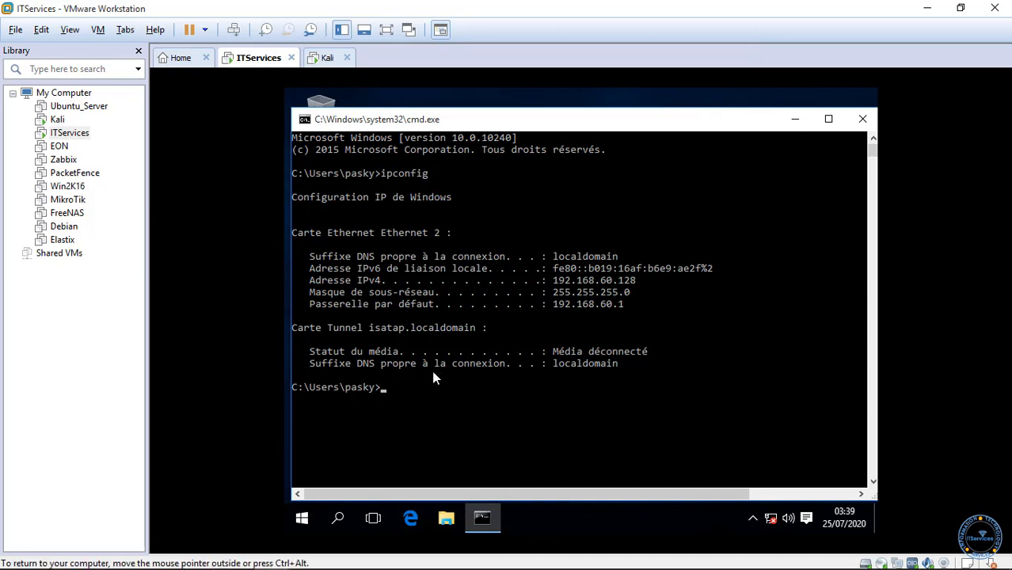
Begin an ipconfig /rel command in the ITServices prompt and allow other devices on Réseau 7 to discover the machine.
click(432, 378)
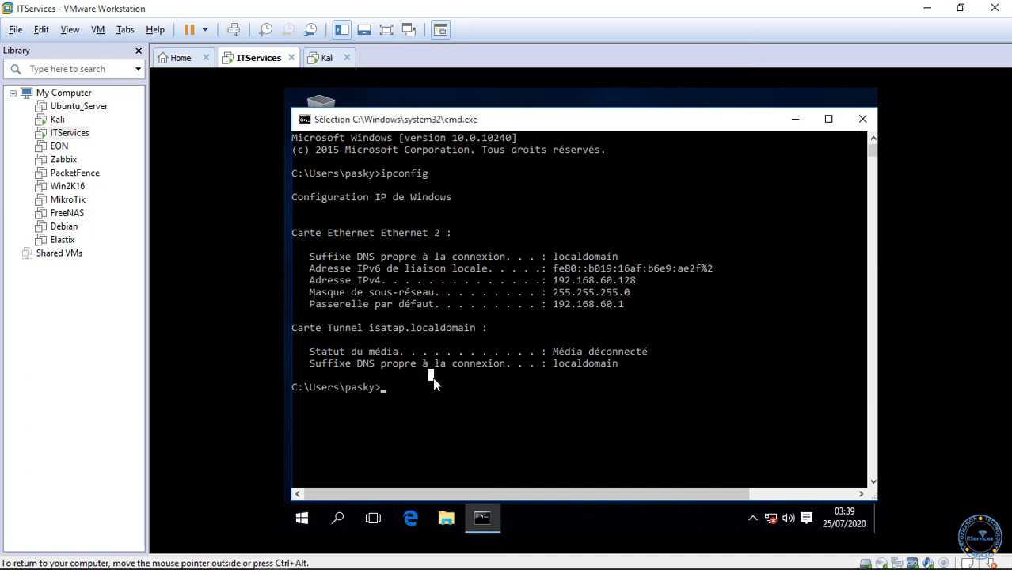
key(Up)
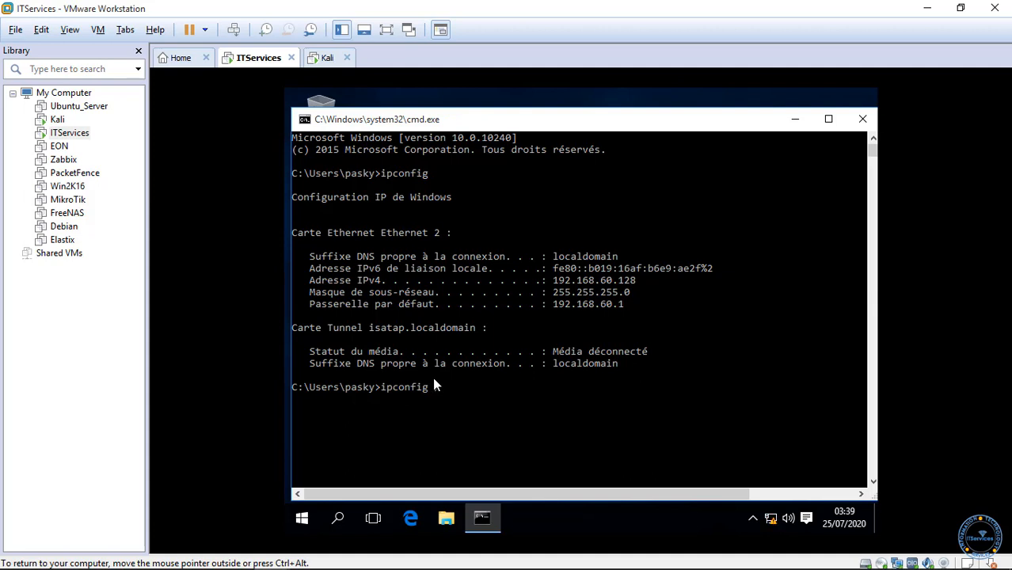
text(/rel)
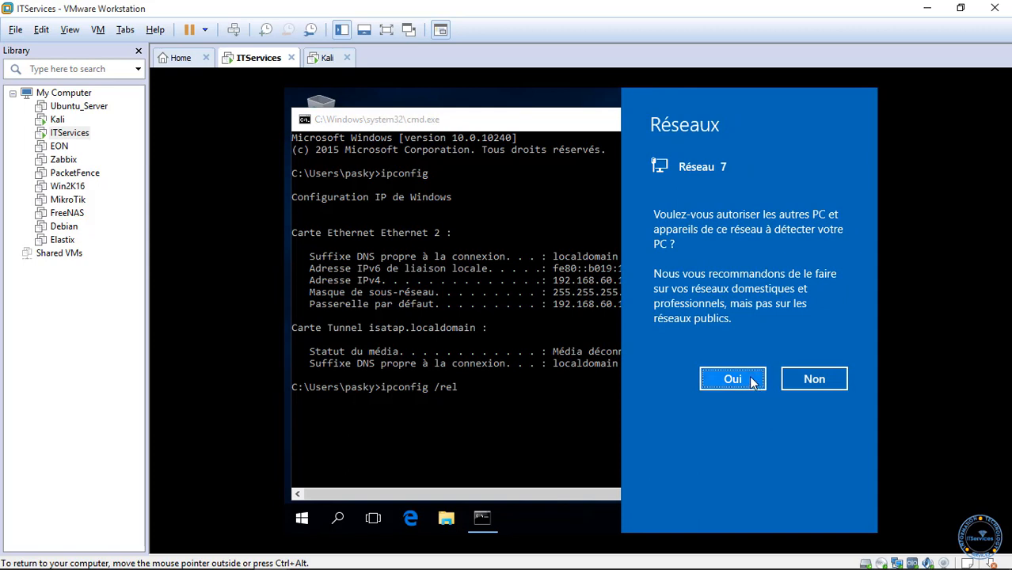
click(726, 386)
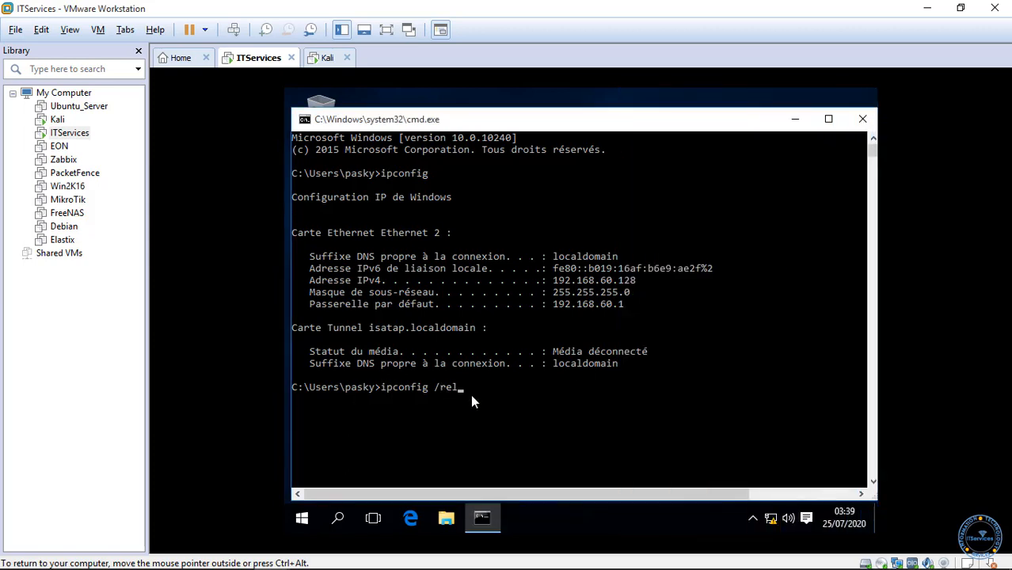
Run plain ipconfig in the ITServices machine and ping PC1 at 192.168.8.2.
key(BackSpace)
key(BackSpace)
key(BackSpace)
key(Return)
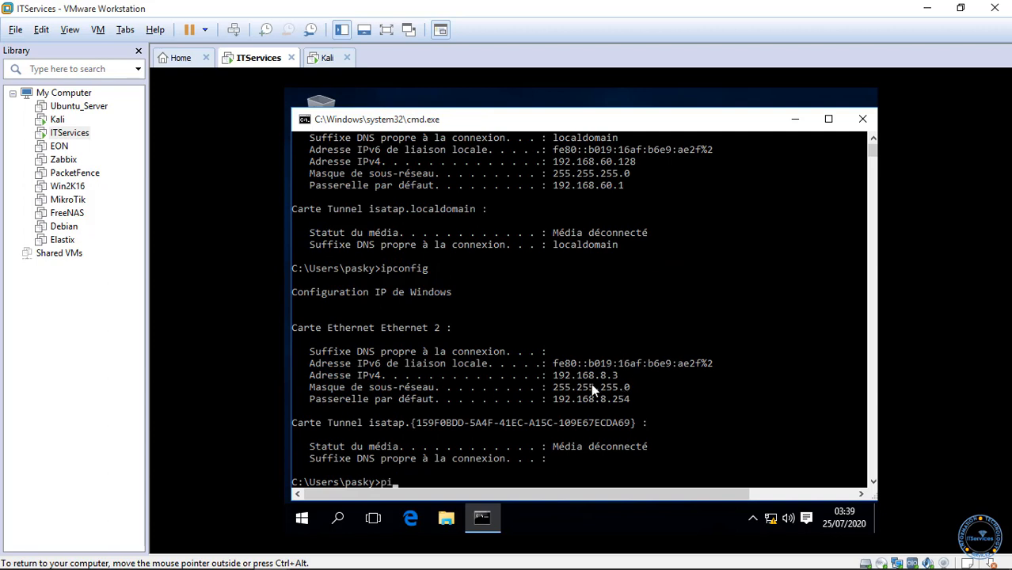
text(ping 192.168.8.2)
key(Return)
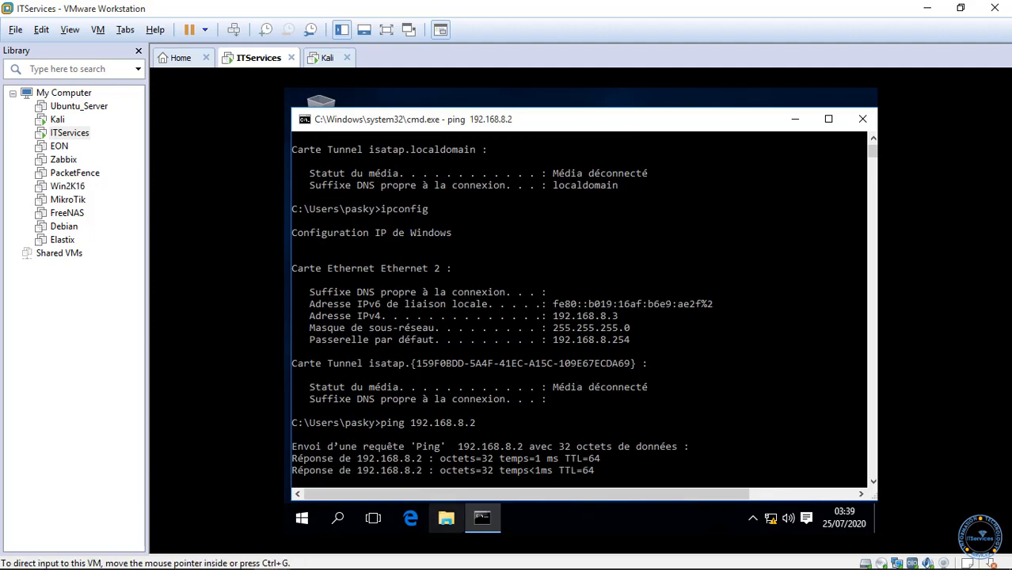
Ping the ITServices machine at 192.168.8.3 from PC1's console, then return to the GNS3 topology.
mouse_move(221, 561)
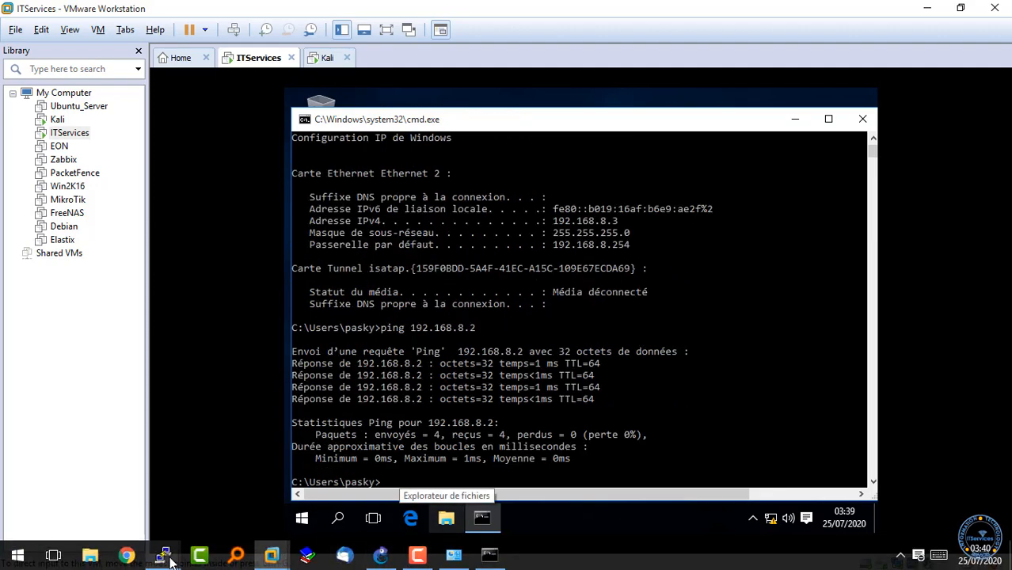
mouse_move(164, 555)
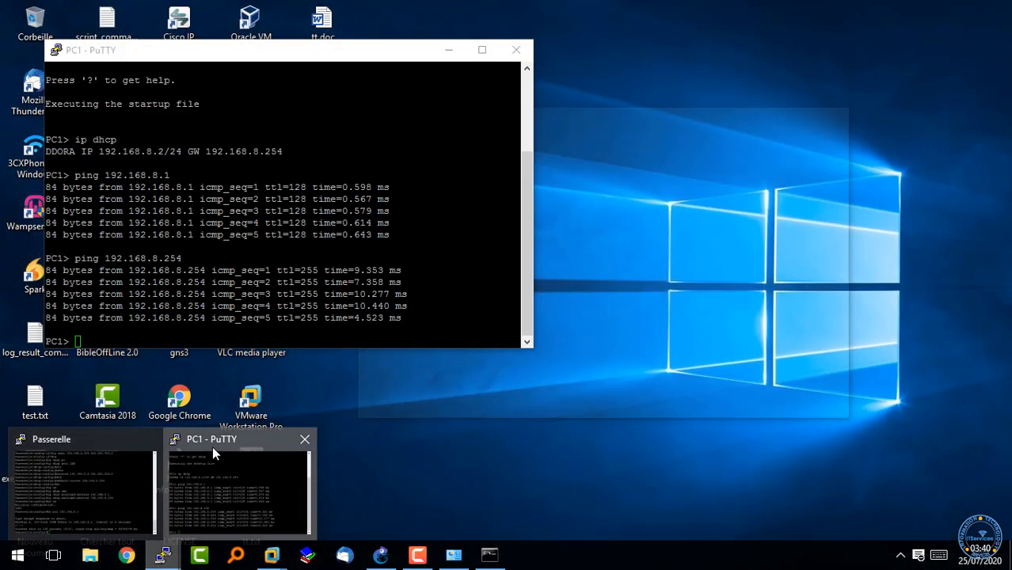
click(212, 446)
key(Up)
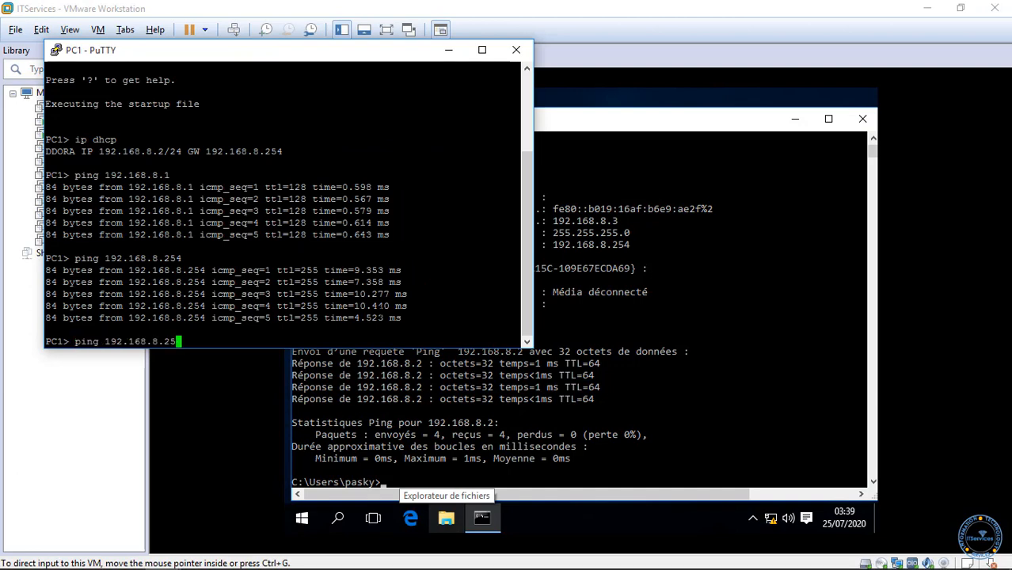
key(BackSpace)
key(BackSpace)
key(BackSpace)
text(3)
key(Return)
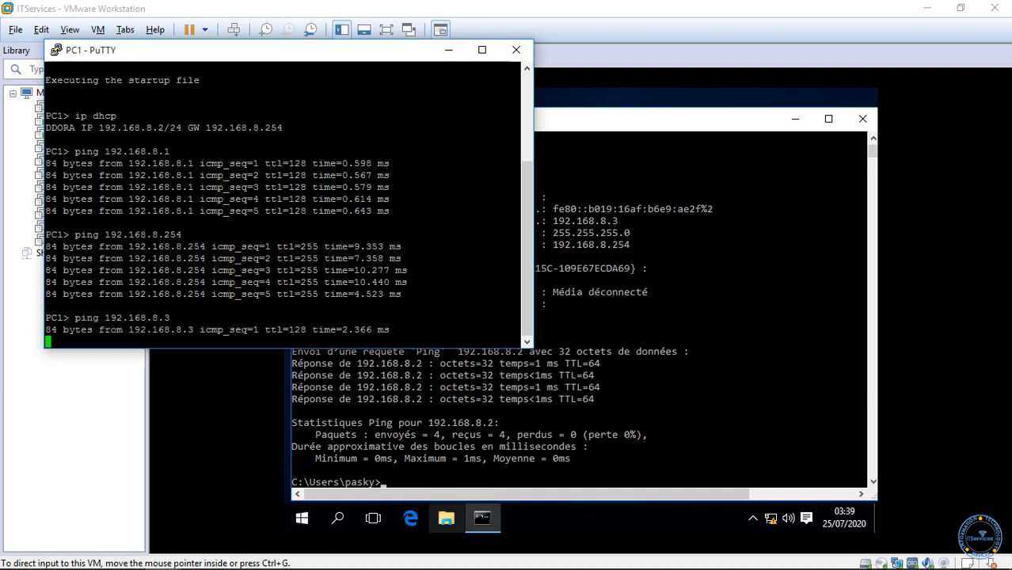
click(448, 50)
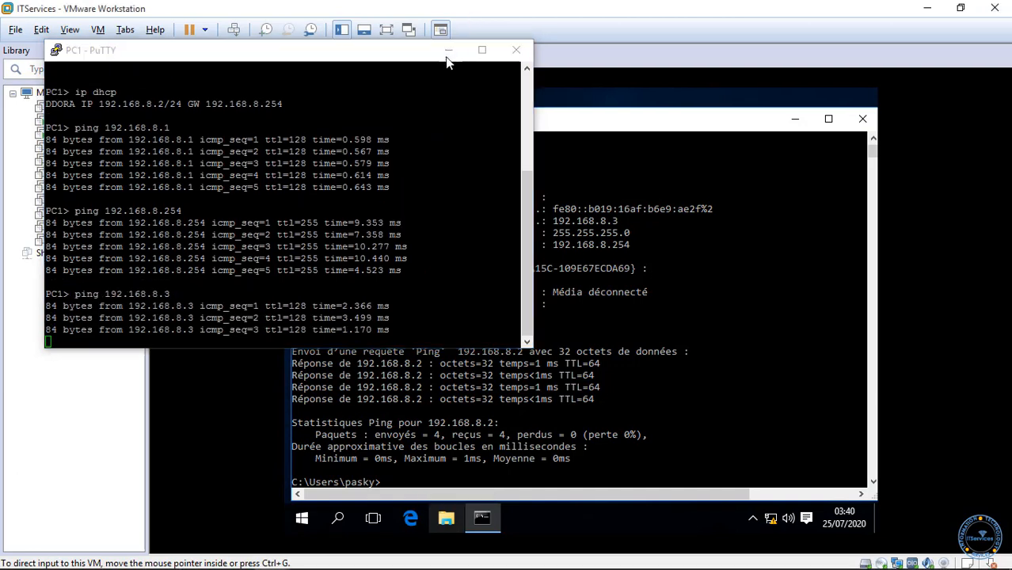
click(930, 11)
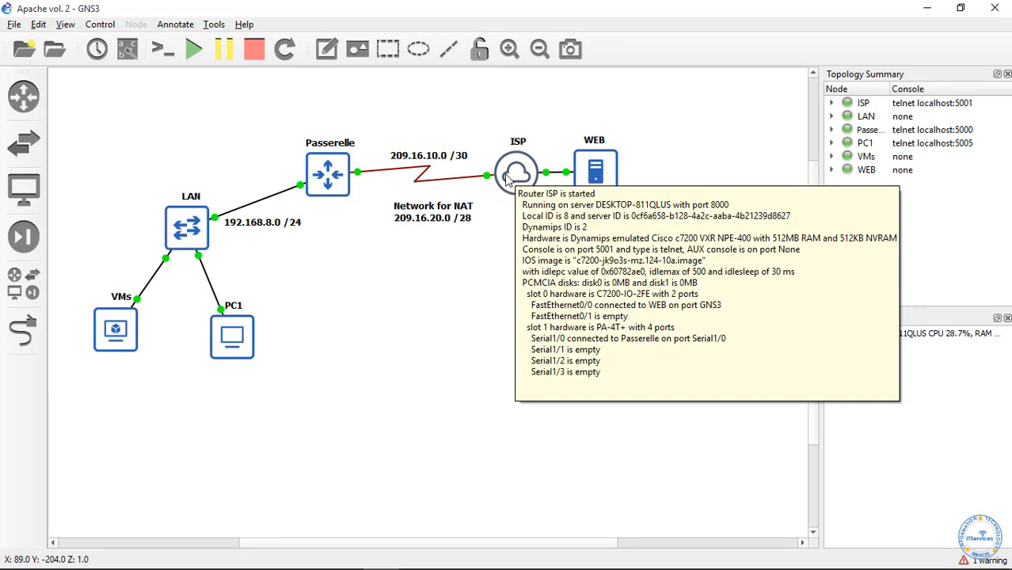
In Passerelle's console, assign 209.16.10.1 with mask 255.255.255.252 to interface se1/0 and enable the interface.
mouse_move(325, 184)
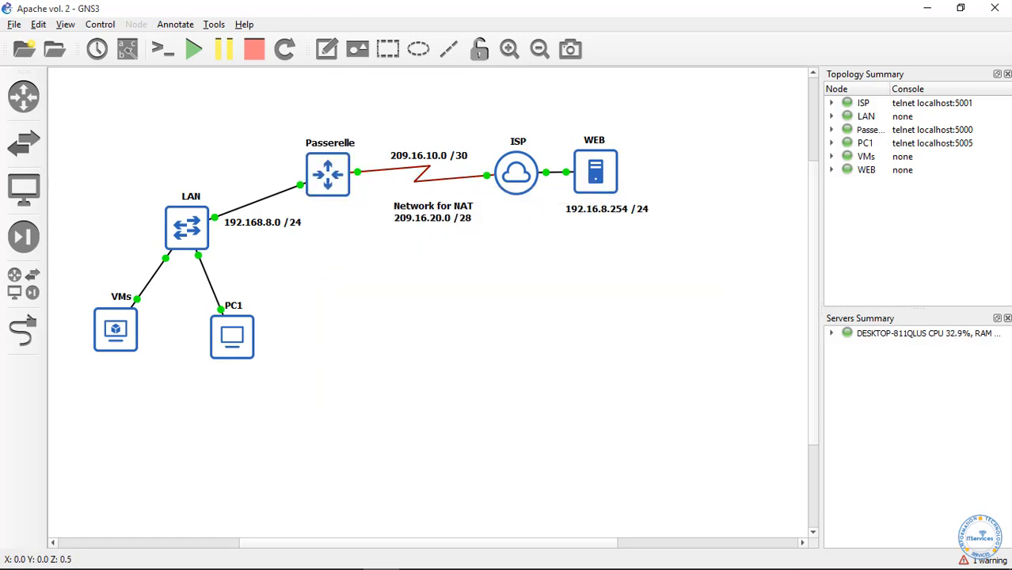
mouse_move(161, 560)
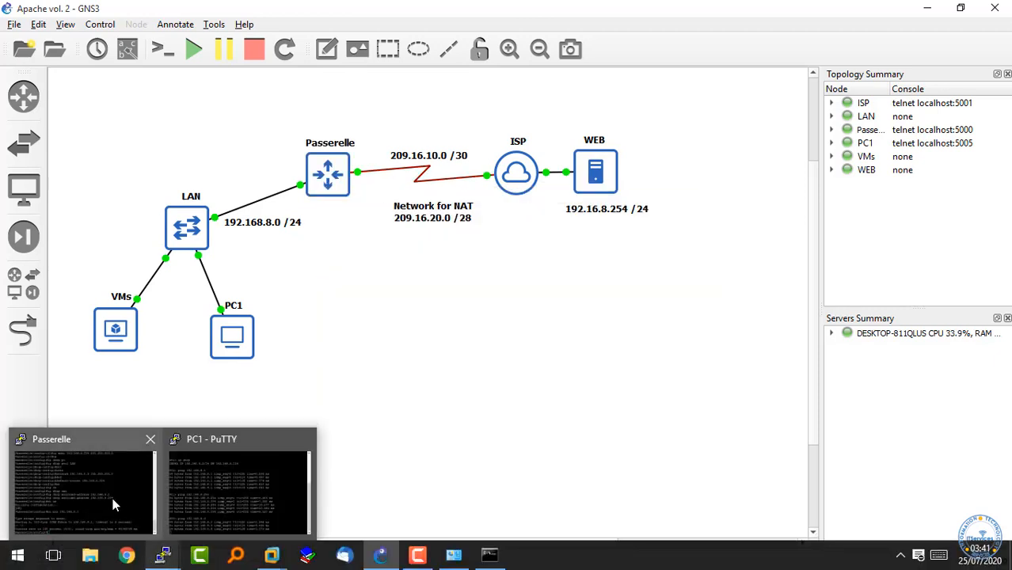
click(101, 453)
text(int)
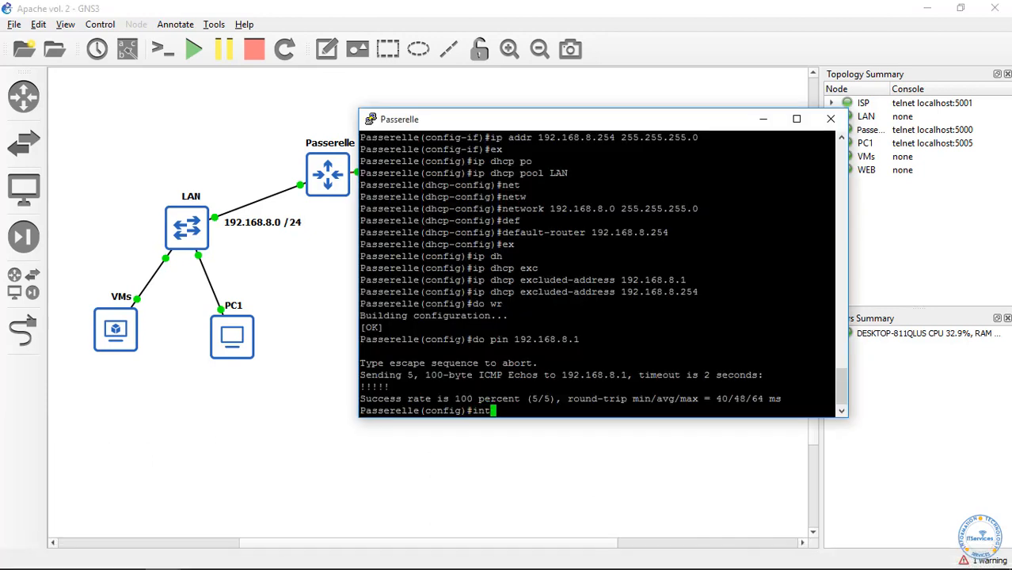
text(erfa)
key(Tab)
text(s)
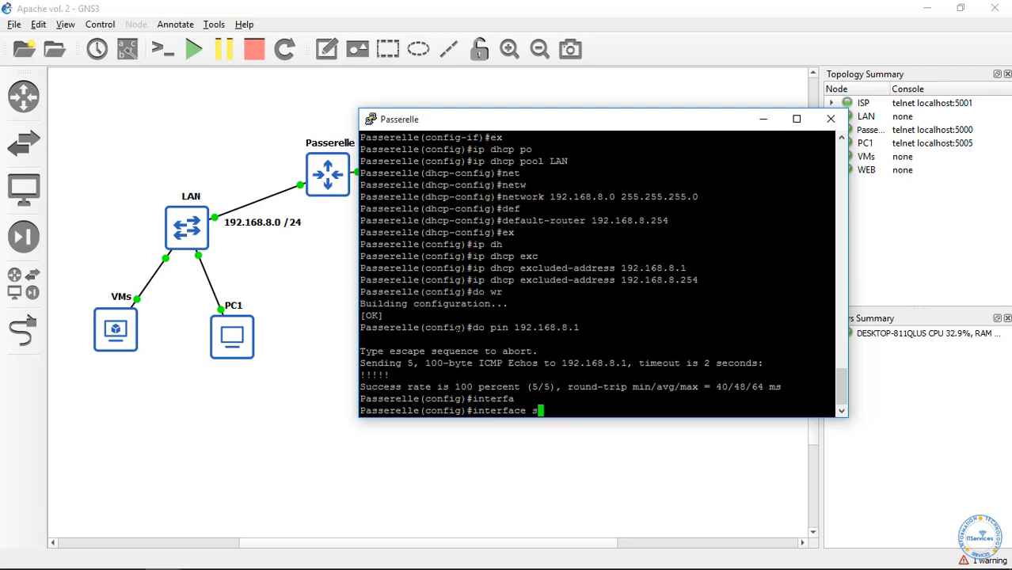
text(e1/0)
key(Return)
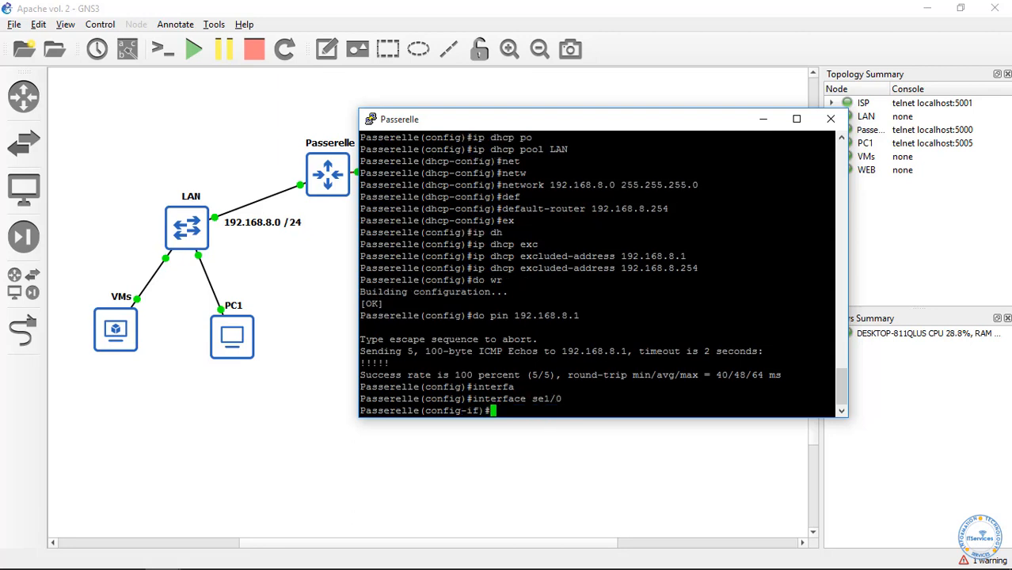
text(ip addr 209.16.10.)
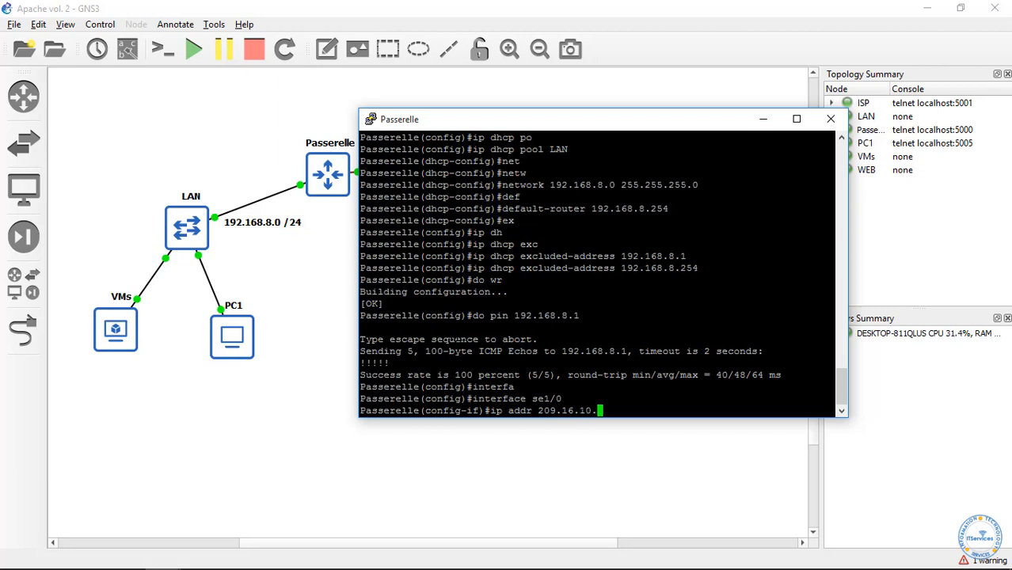
text(1 255.255.255.2)
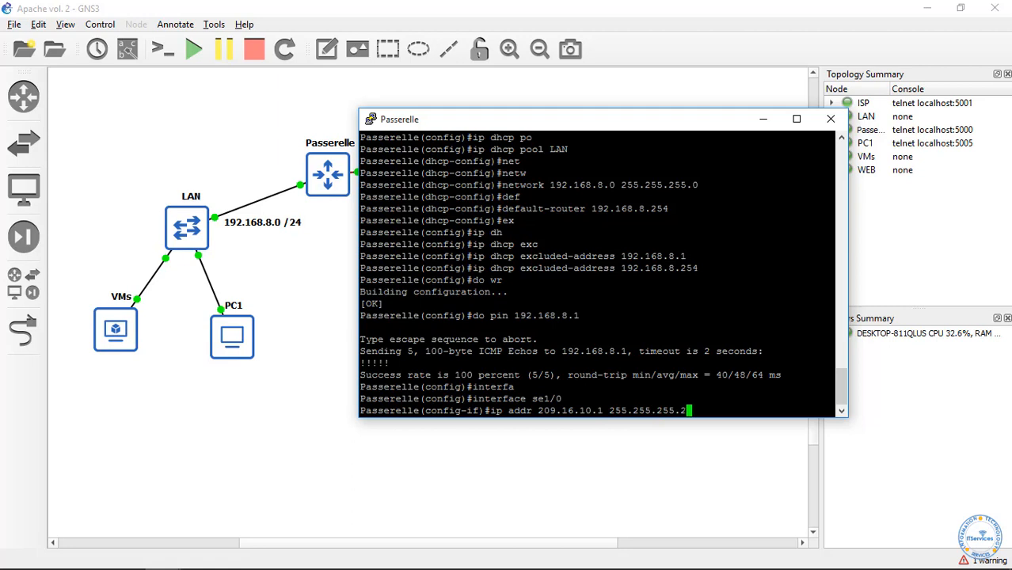
text(22)
key(Return)
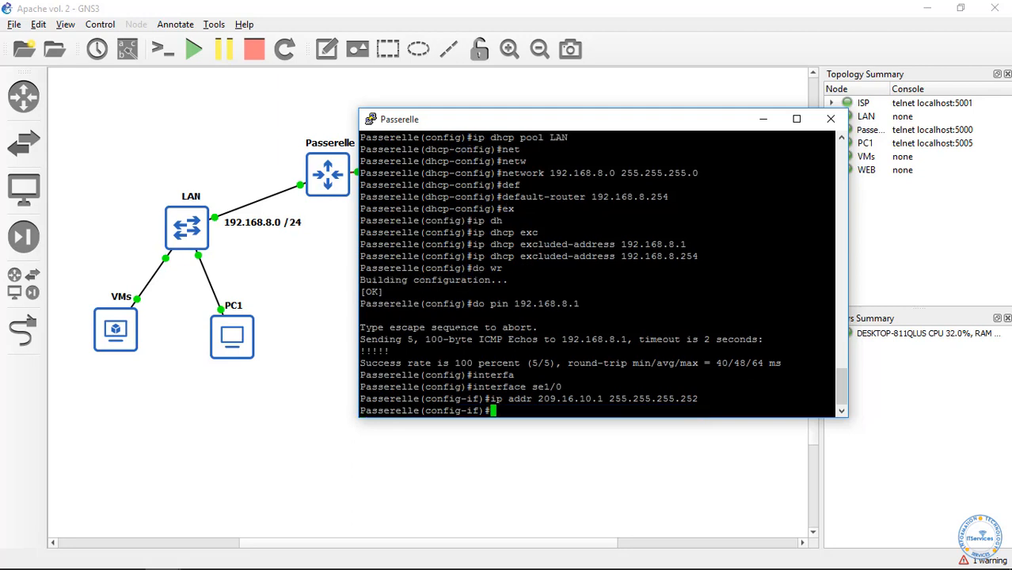
text(no sh)
key(Return)
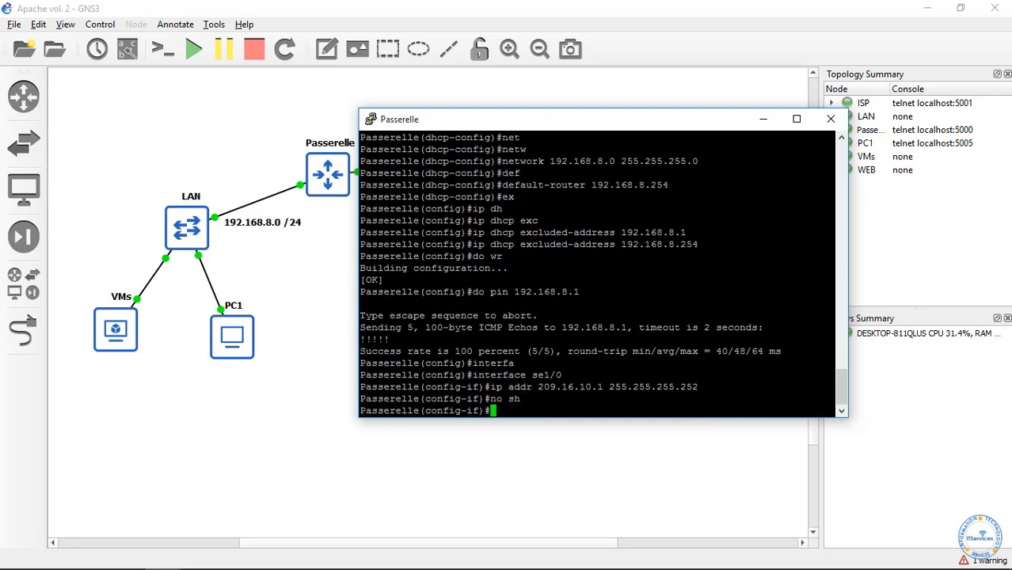
click(763, 119)
Open the ISP router's console and enter global configuration mode with conf t.
right_click(525, 187)
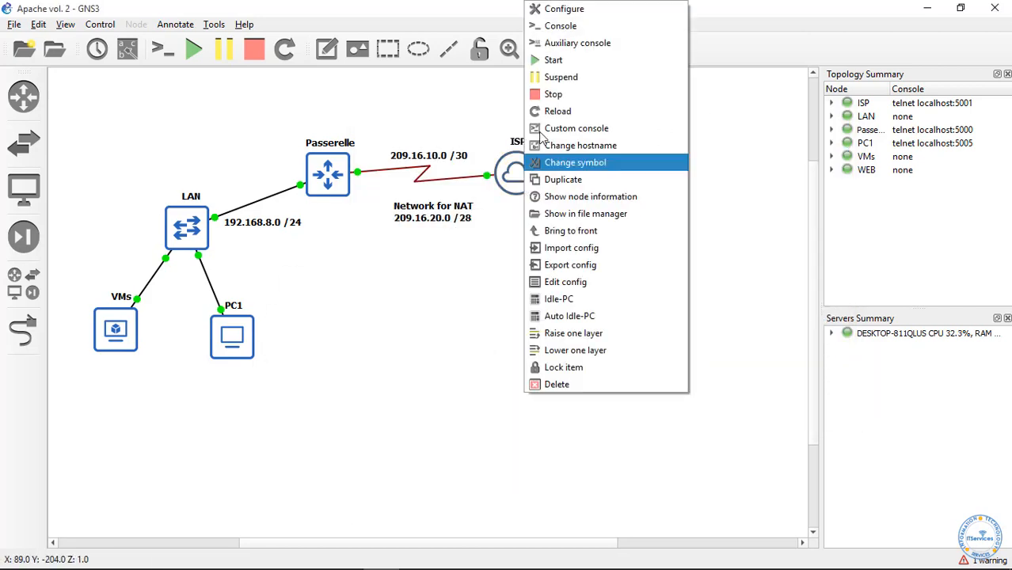
click(558, 27)
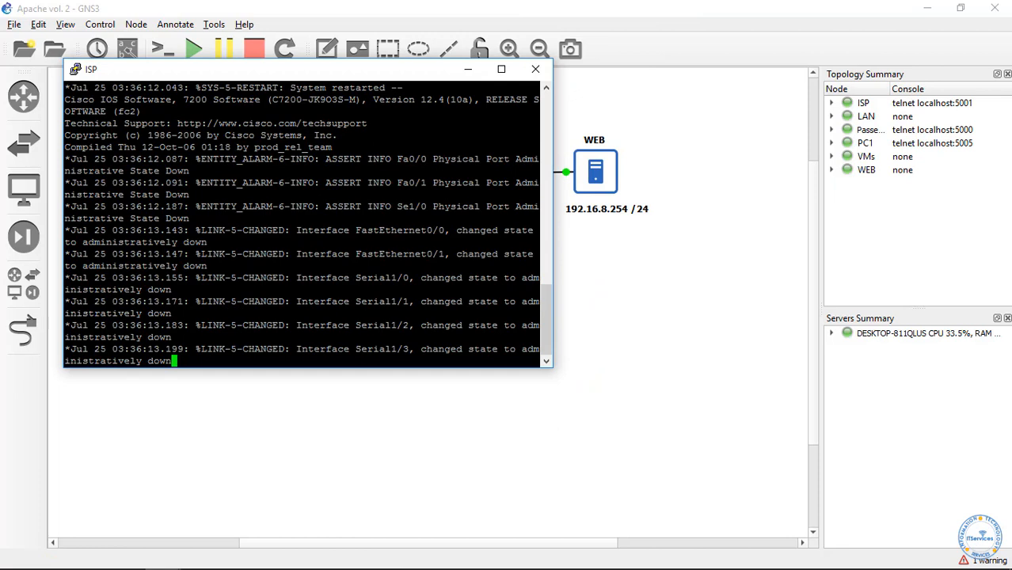
key(Return)
key(Return)
key(Return)
key(Return)
key(Return)
key(Return)
key(Return)
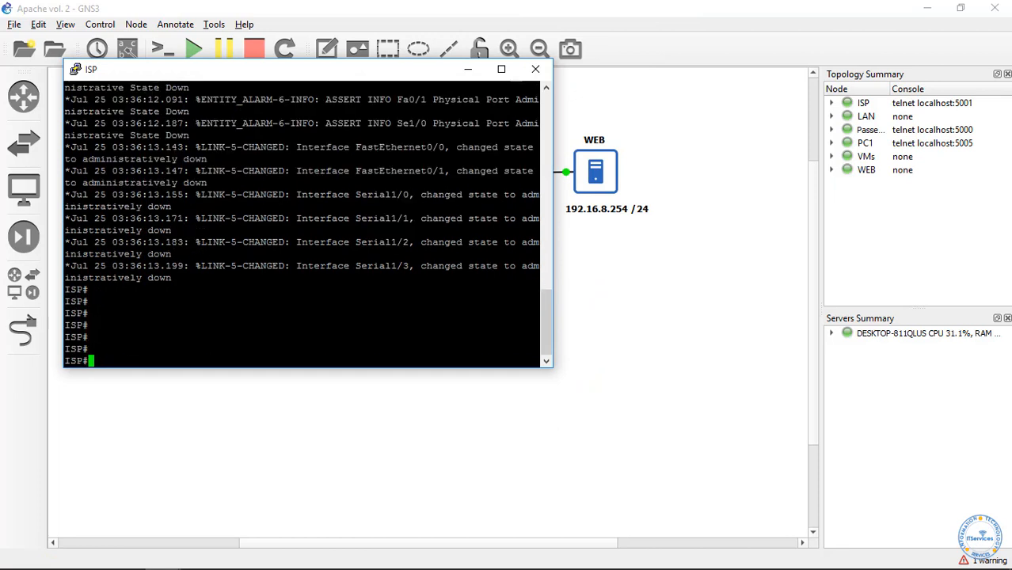
text(conf t)
key(Return)
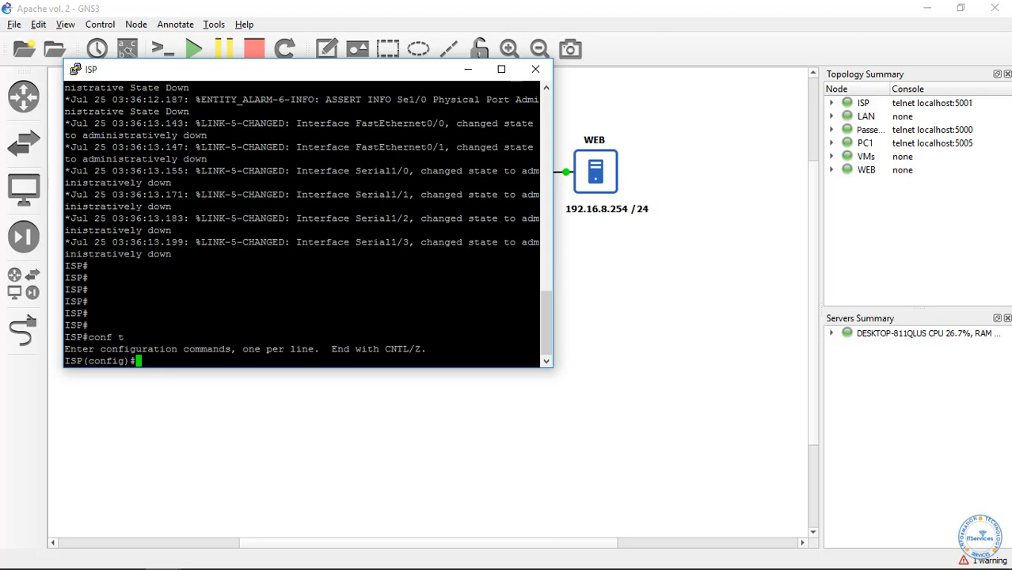
Assign 209.16.10.2 with mask 255.255.255.252 to ISP's interface s1/0 and enable the interface.
text(int s1/0)
key(Return)
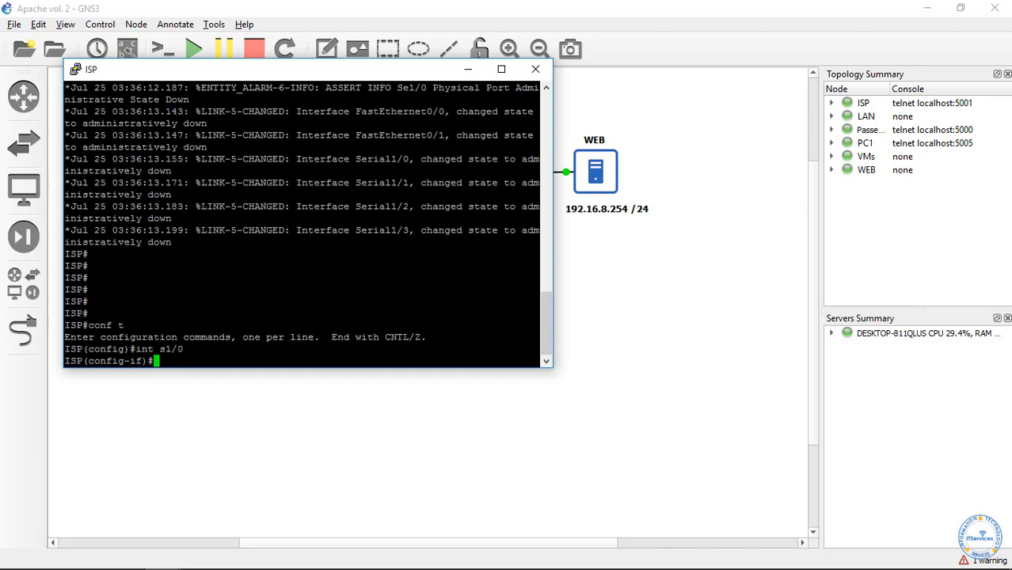
text(ip addr 209.16.10.2 255)
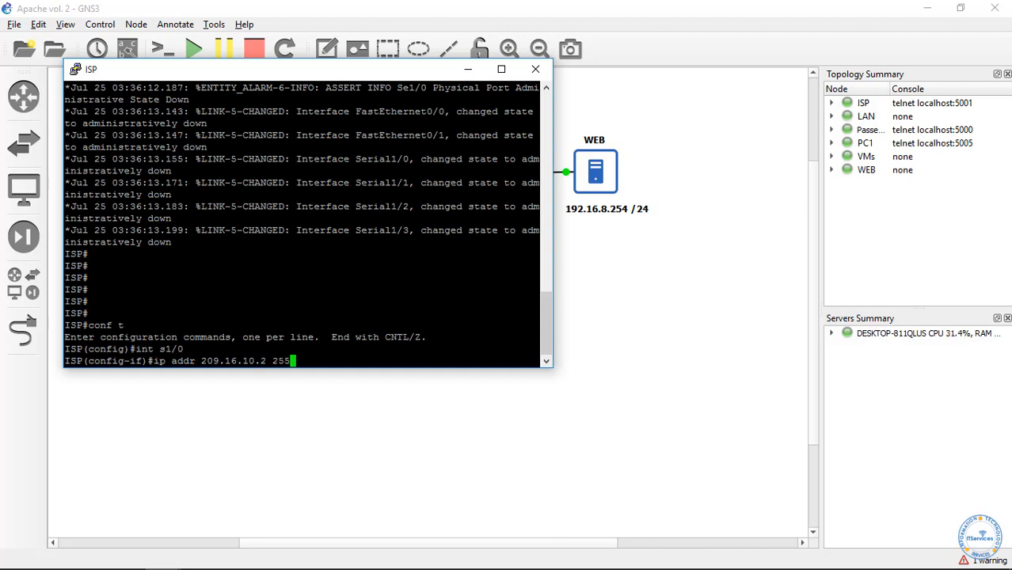
text(.255.255.252)
key(Return)
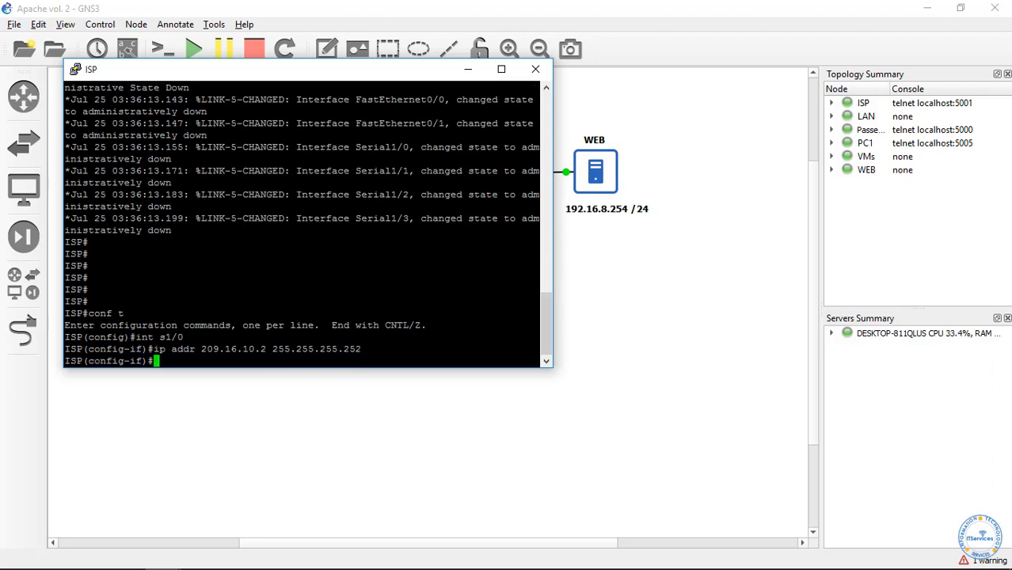
text(no sh)
key(Return)
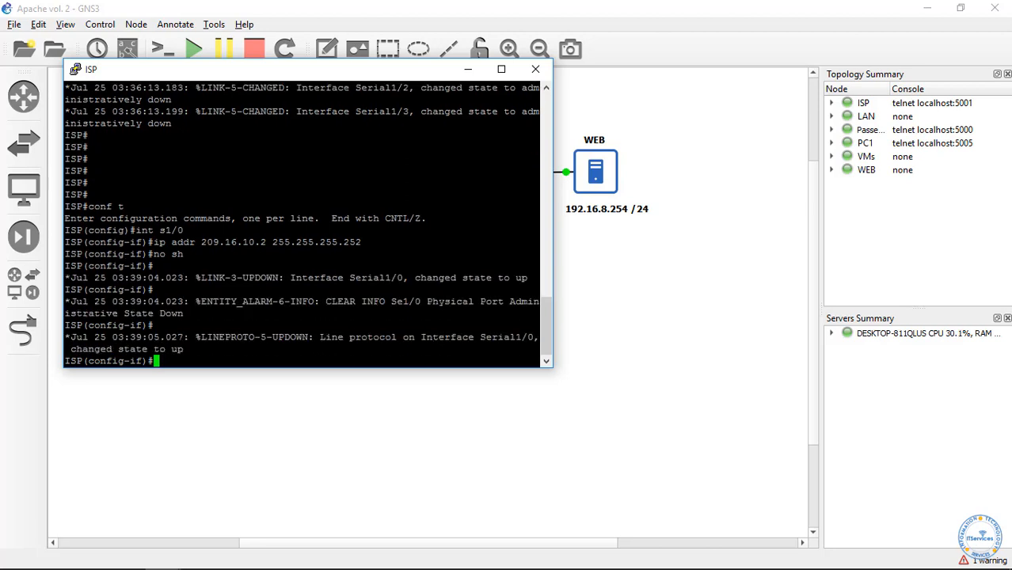
Assign 192.16.8.1 with mask 255.255.255.0 to ISP's interface fa0/0, which faces the WEB server.
text(int fa0/0)
key(Return)
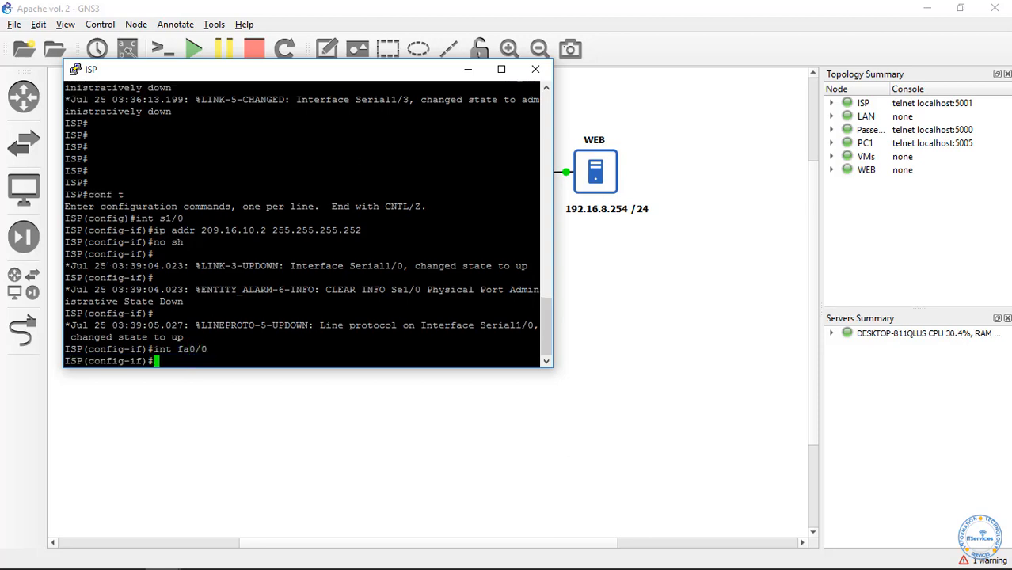
text(ip addr 192.16.8.)
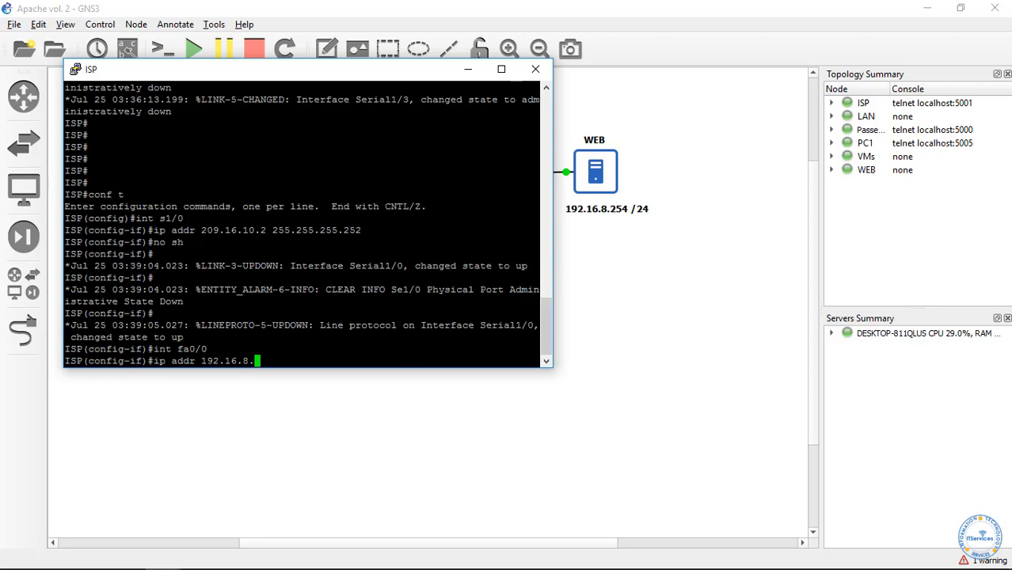
text(1 255.255.255.)
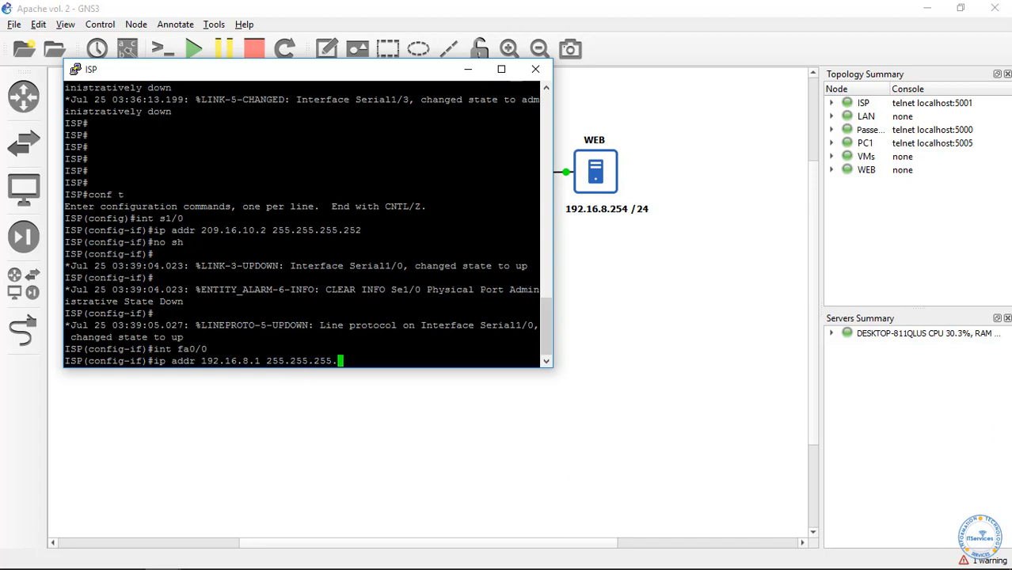
text(0)
key(Return)
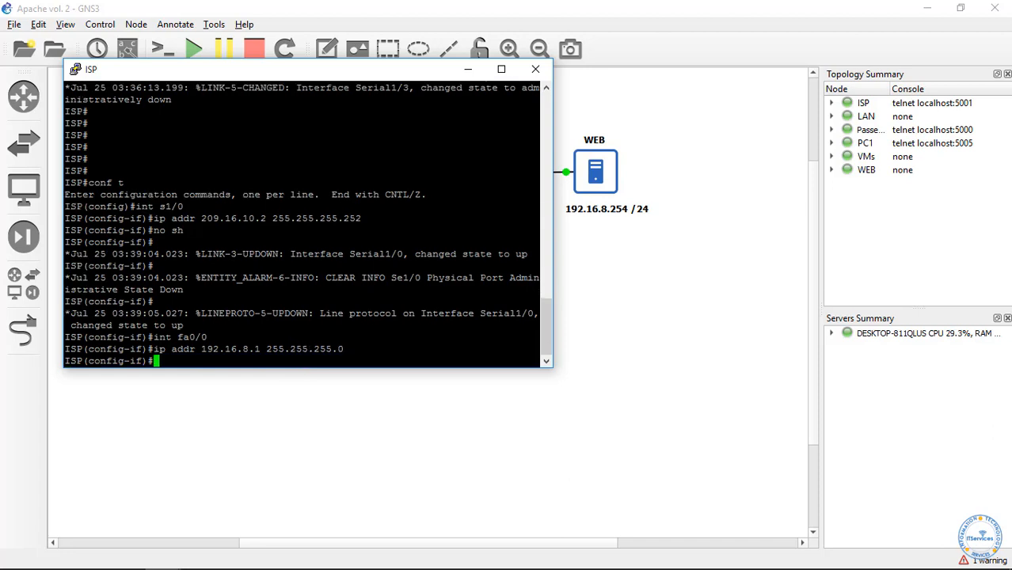
Enable the ISP router's fa0/0 interface and ping the web server at 192.16.8.254 twice.
text(no sh)
key(Return)
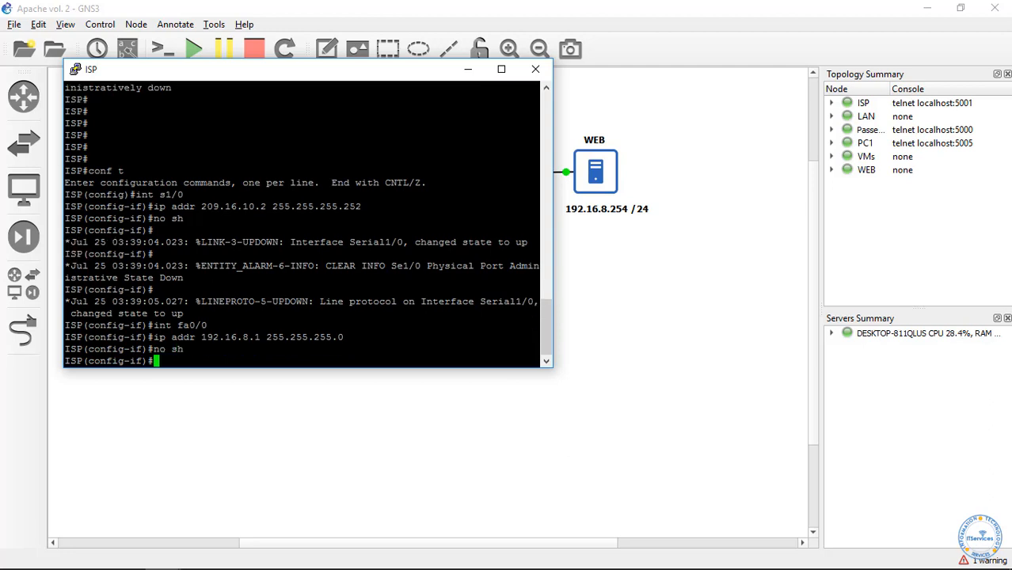
text(do pi)
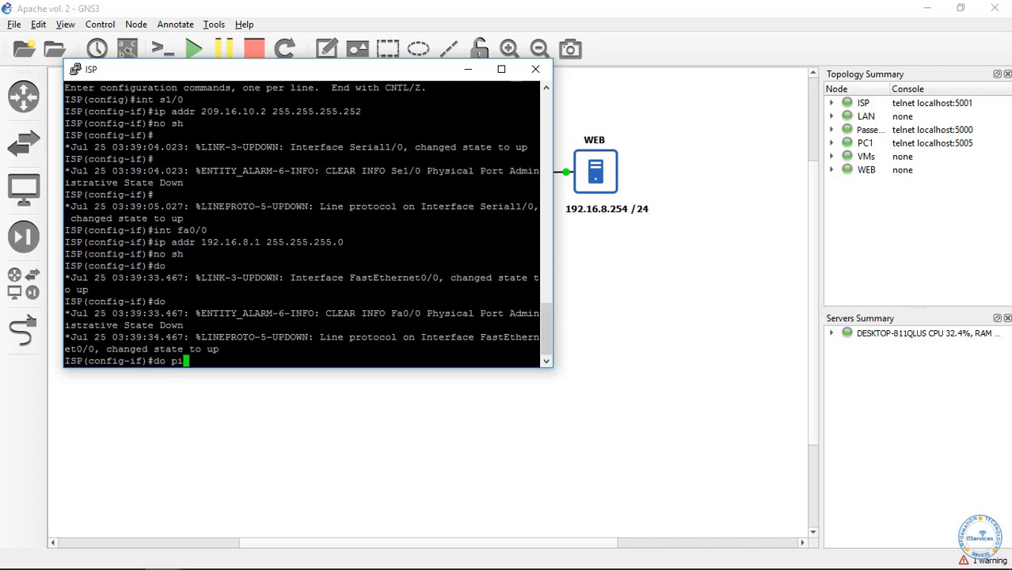
text(n 192.16.8.254)
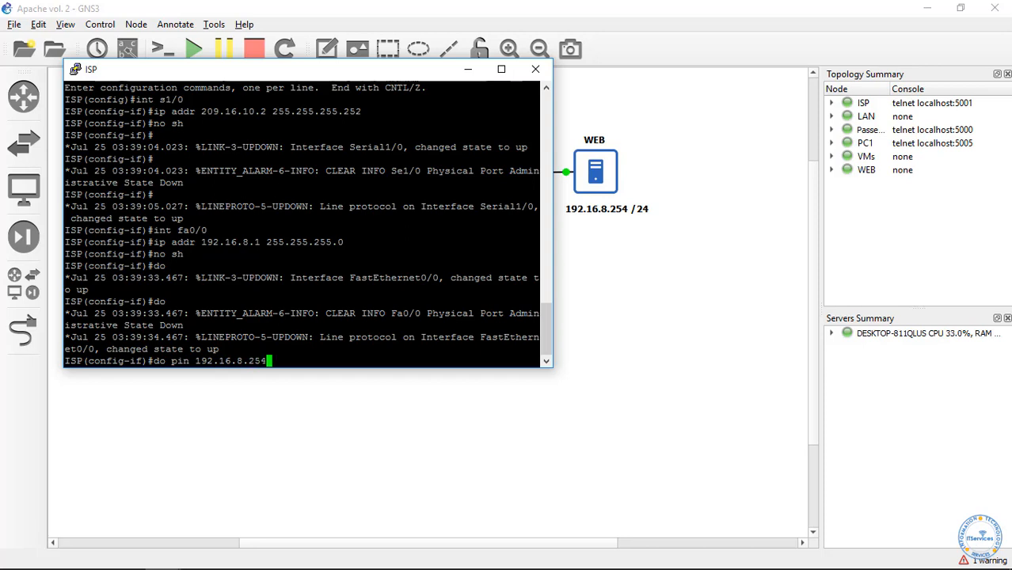
key(Return)
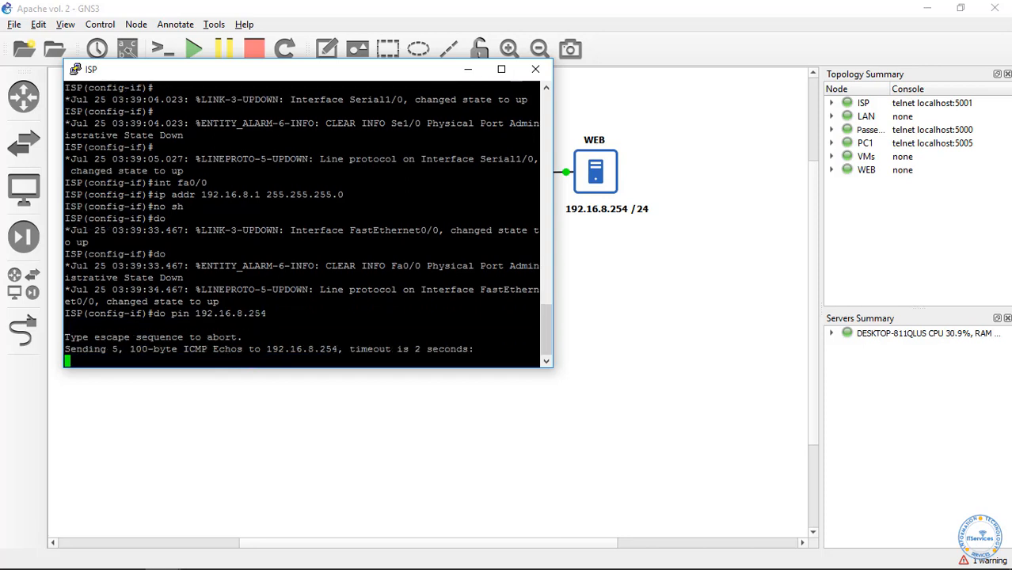
key(Up)
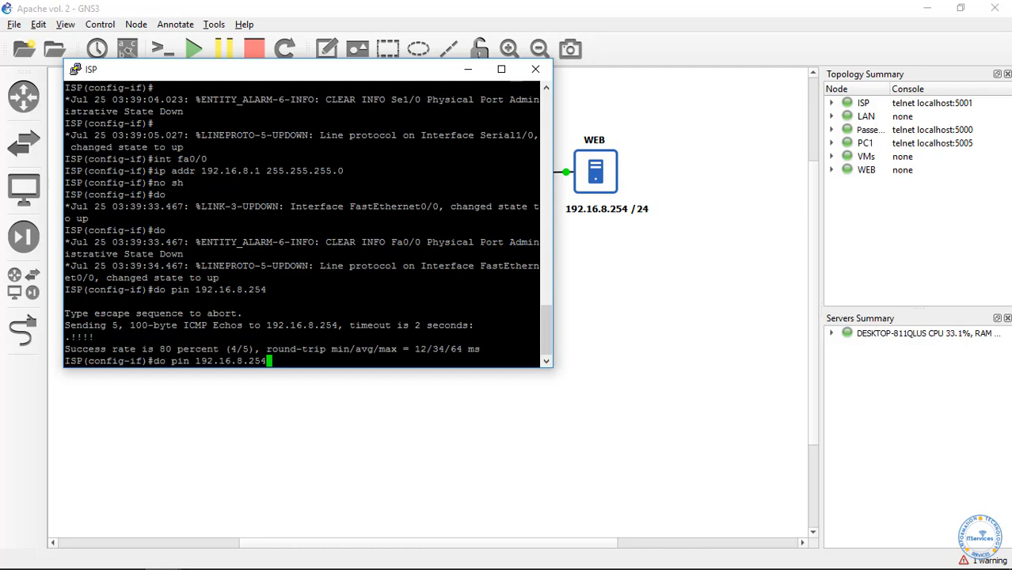
key(Return)
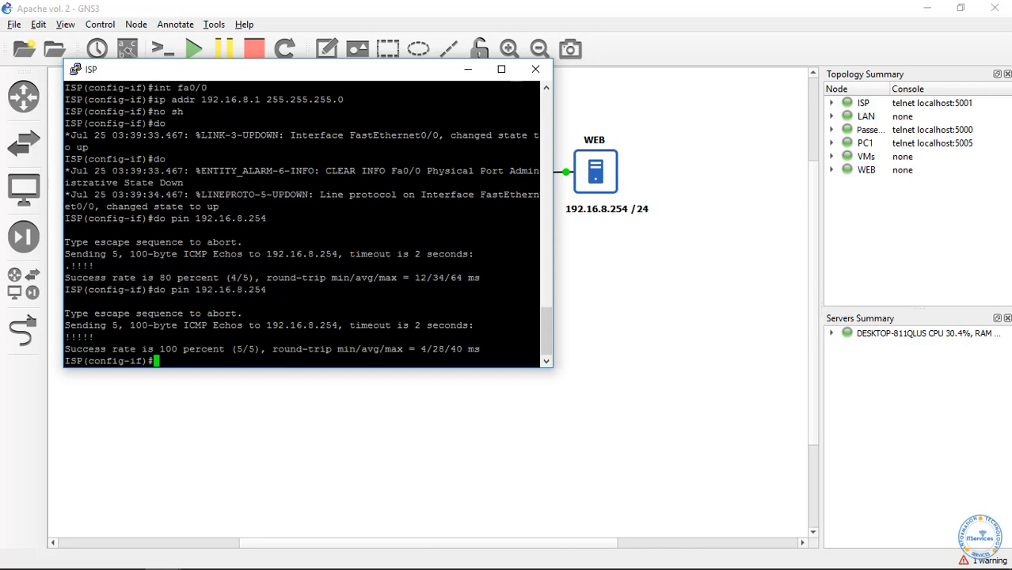
Examine the topology's LAN side, the ISP and WEB nodes, the link between routers, and the network reserved for NAT.
click(465, 72)
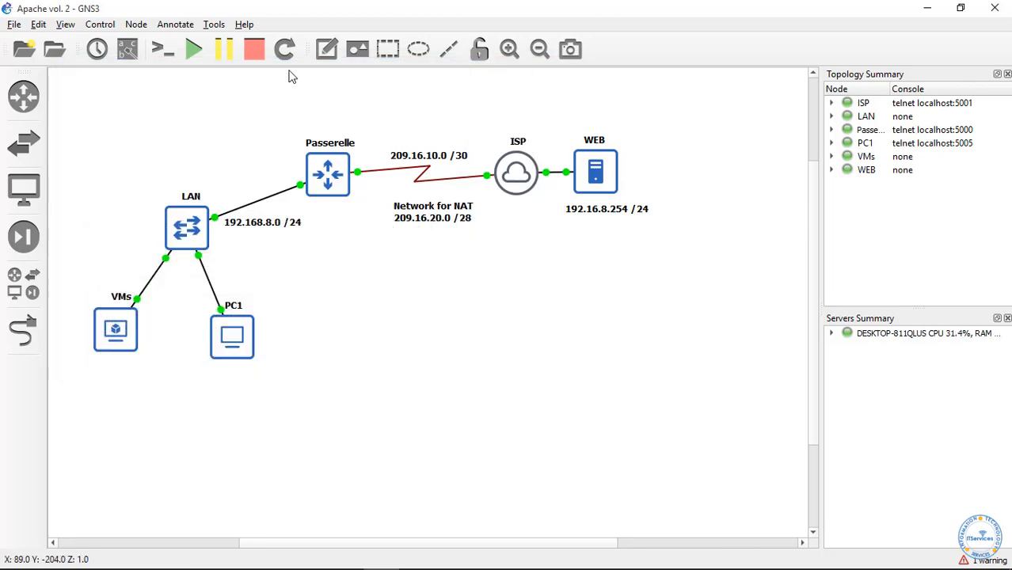
drag(530, 119, 626, 231)
drag(654, 266, 485, 121)
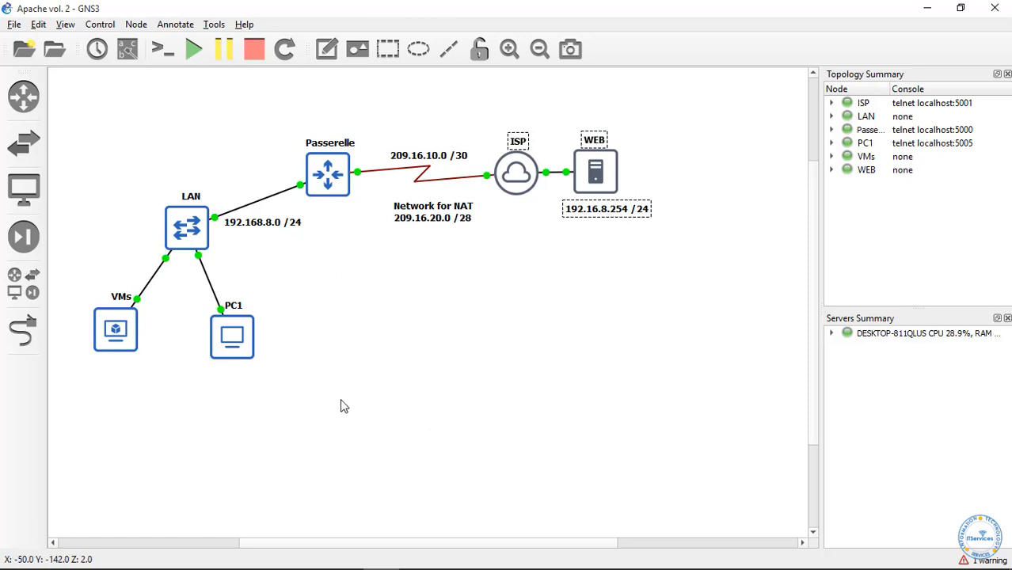
drag(359, 390, 54, 76)
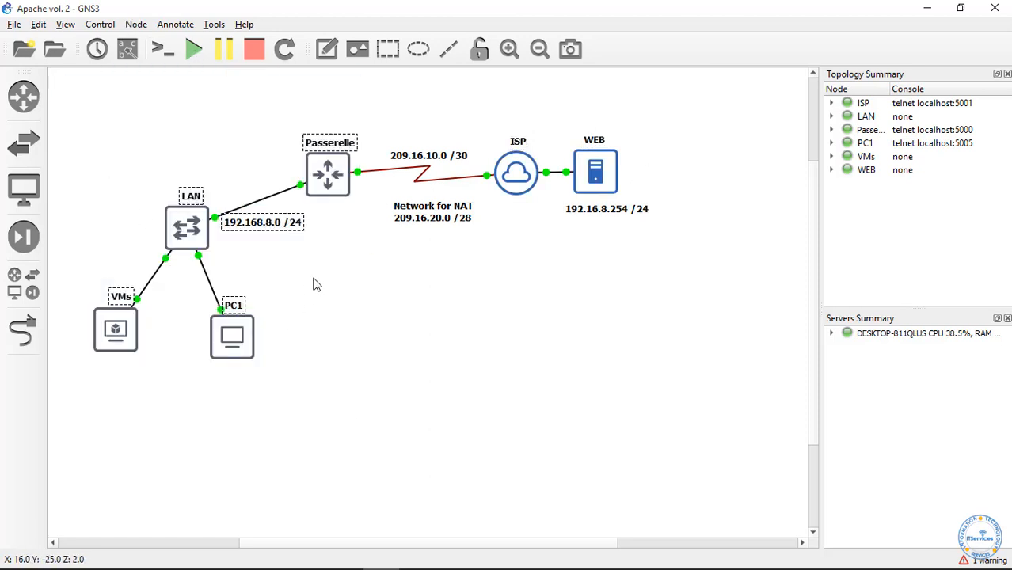
drag(348, 226, 513, 149)
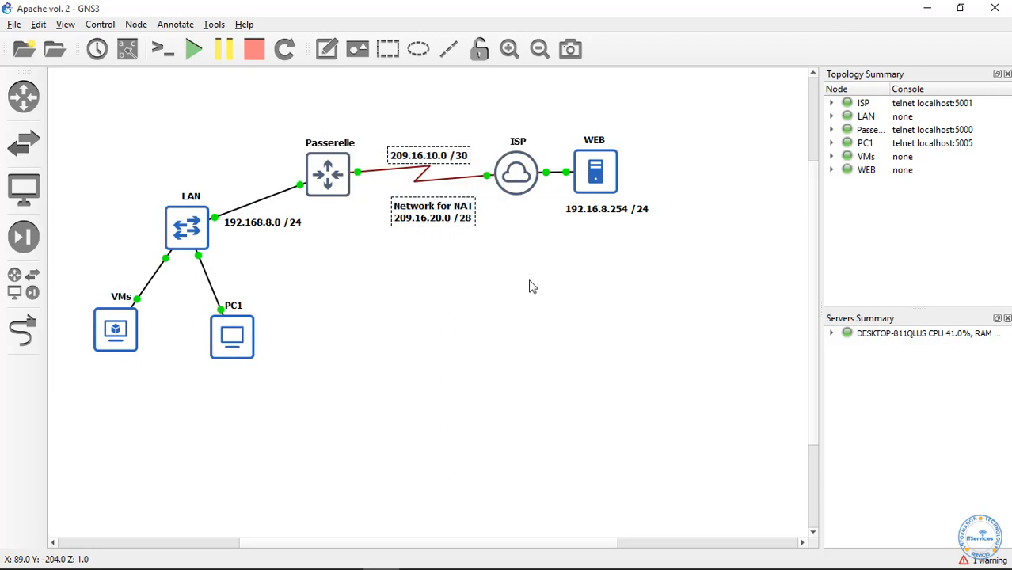
click(531, 287)
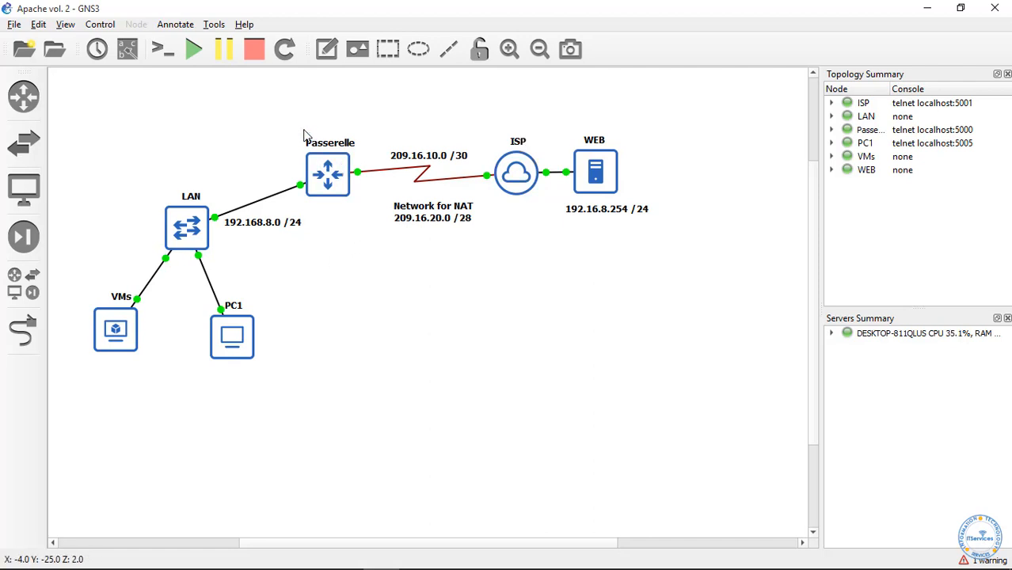
drag(292, 129, 350, 243)
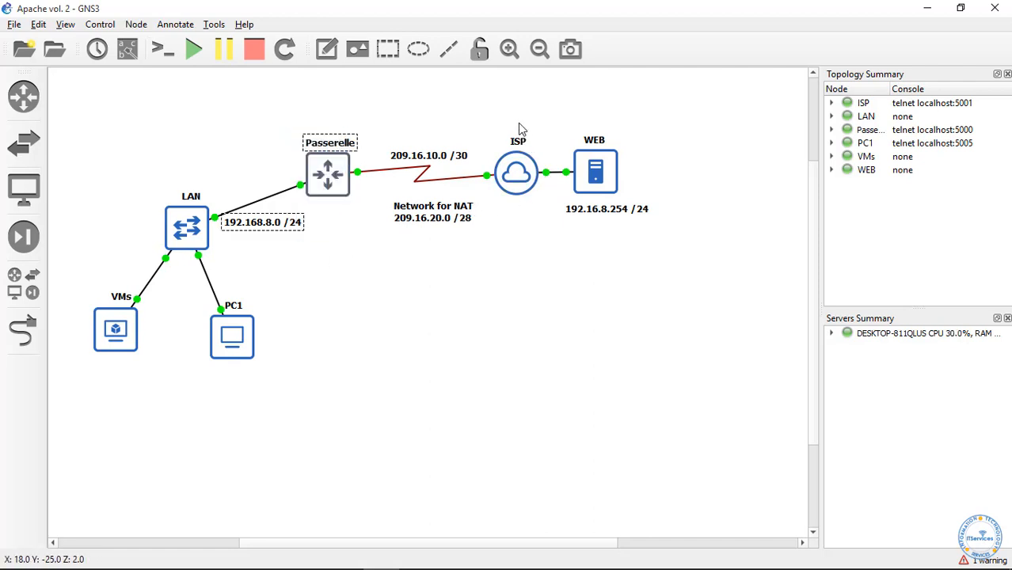
drag(518, 121, 491, 111)
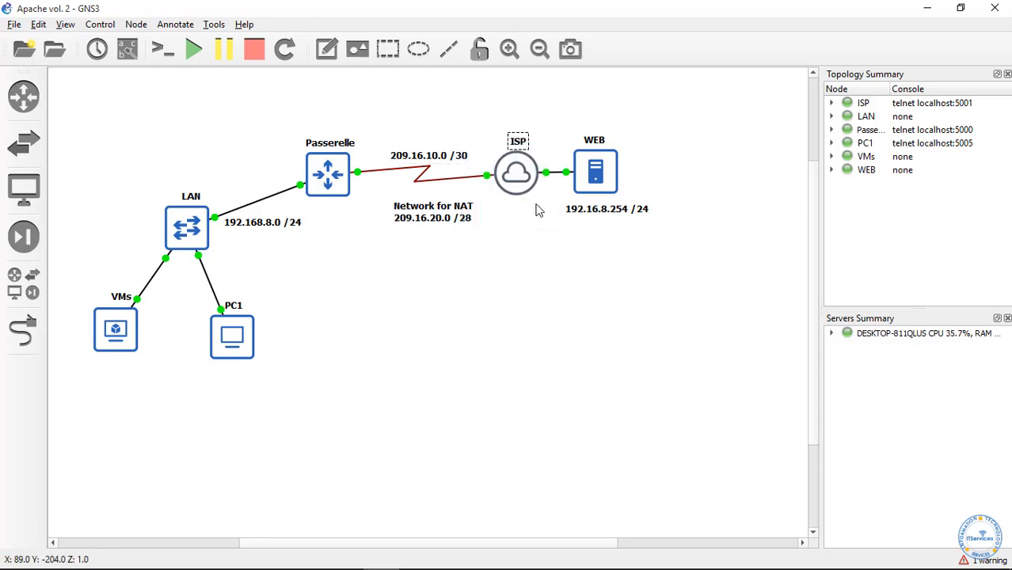
drag(538, 209, 482, 103)
drag(485, 233, 375, 193)
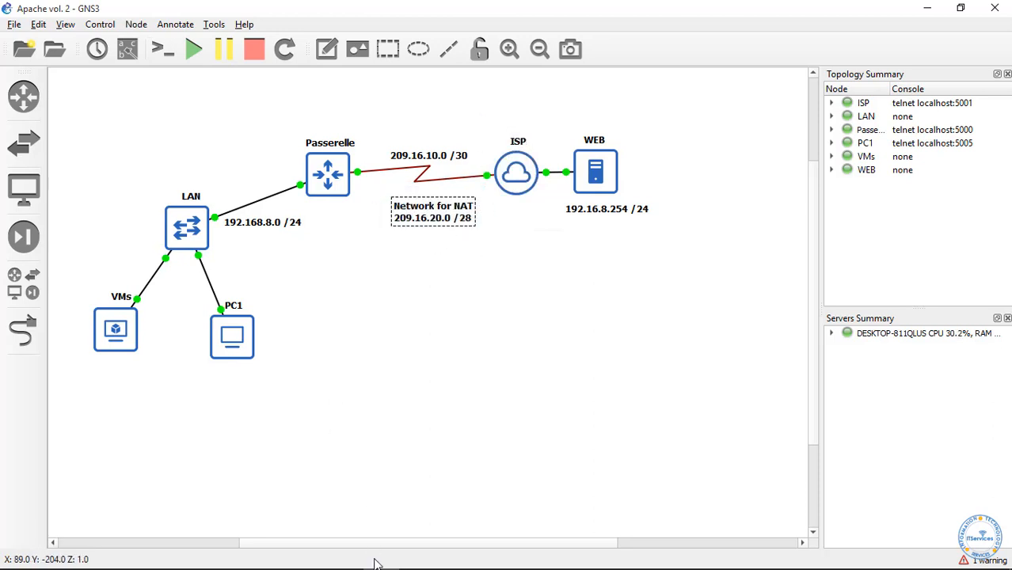
Return the ISP router's console to global configuration mode and list the options of the ip route command.
mouse_move(163, 555)
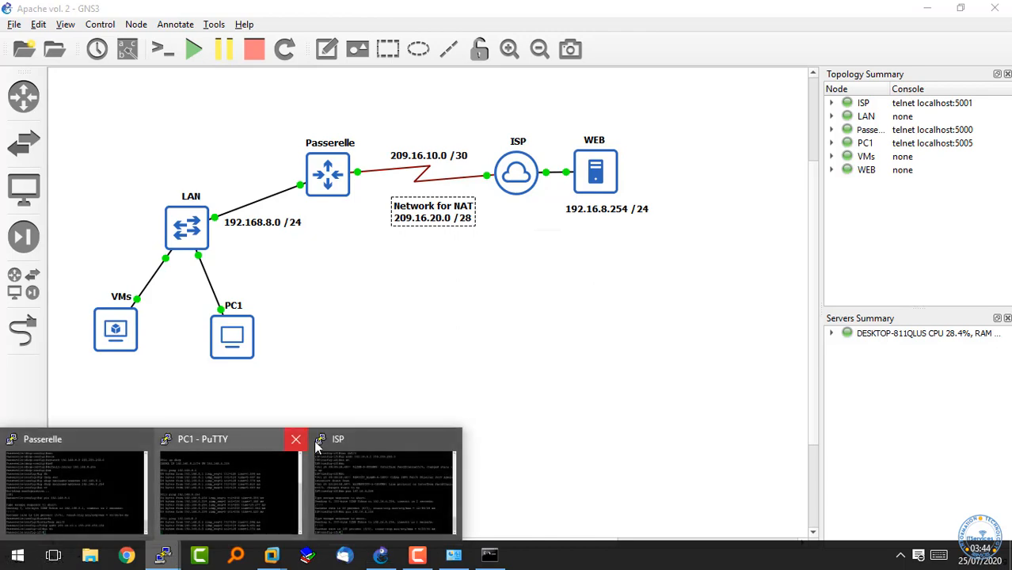
click(317, 448)
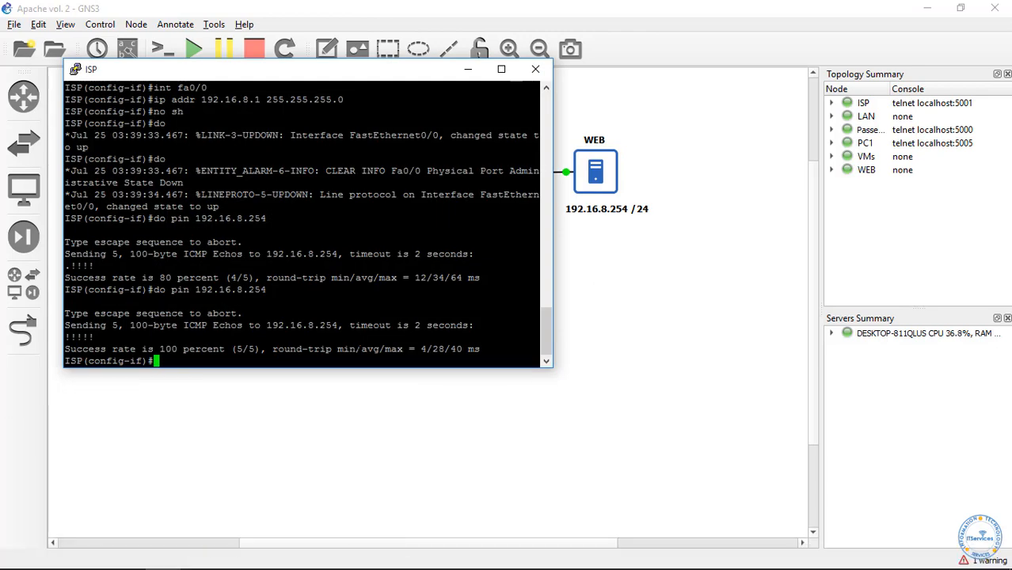
text(ex)
key(Return)
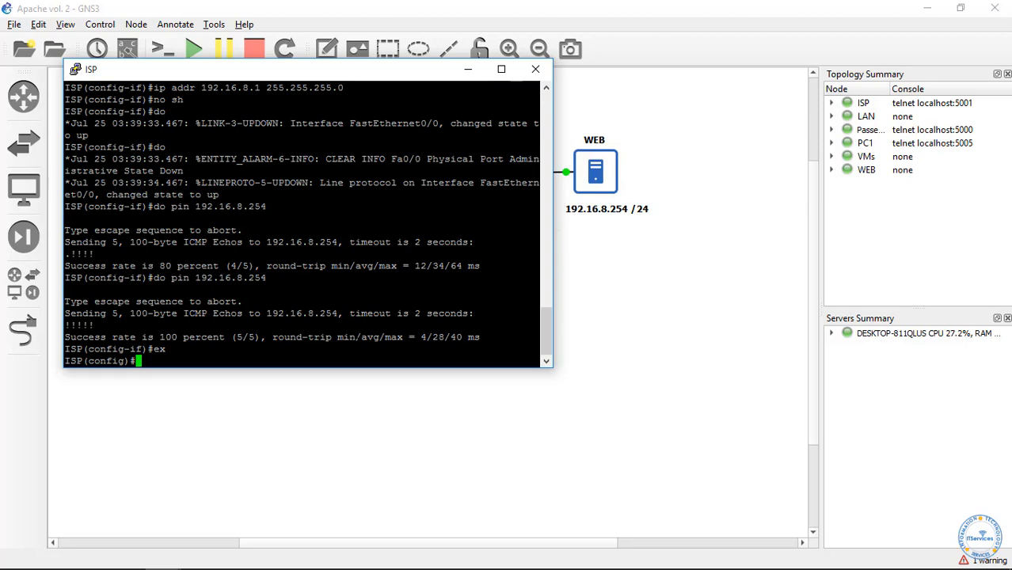
text(ip rpout)
key(BackSpace)
key(BackSpace)
key(BackSpace)
key(BackSpace)
text(oute 209)
key(BackSpace)
key(BackSpace)
key(BackSpace)
text(?)
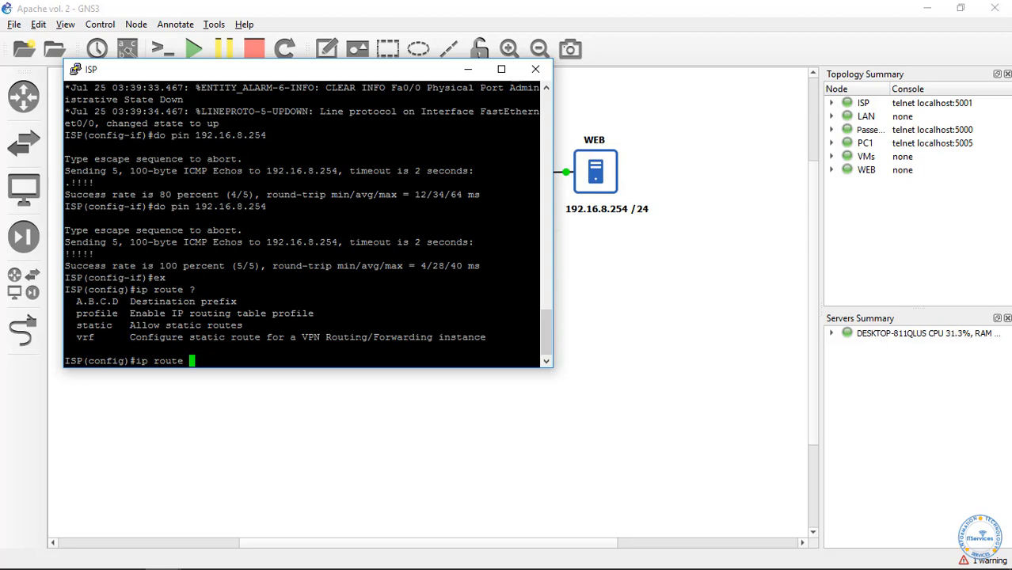
Add a static route to 209.16.20.0 255.255.255.240 via 209.16.10.1 on the ISP router and save its configuration.
text(209.16.20.0 255)
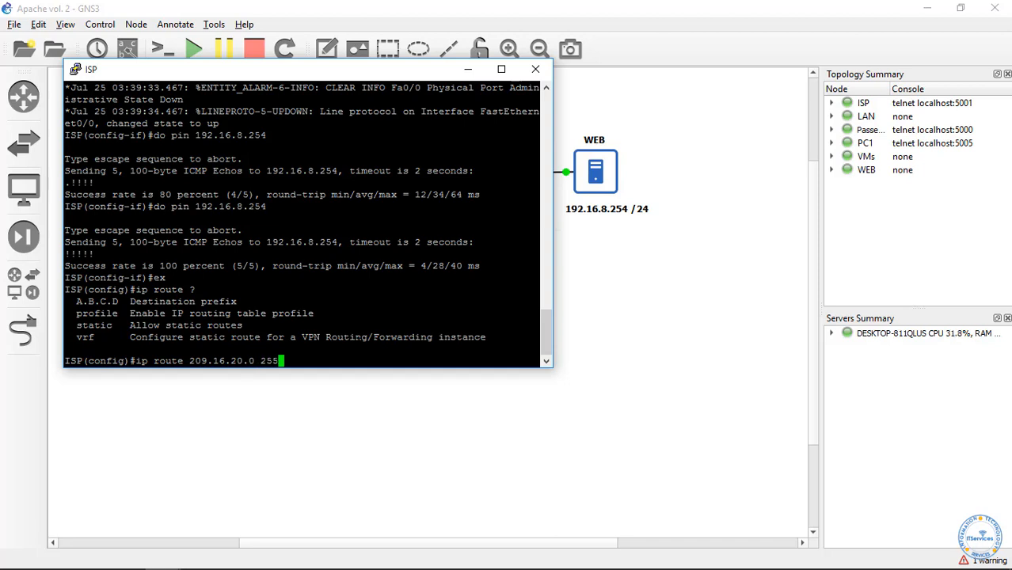
text(.255.255.240)
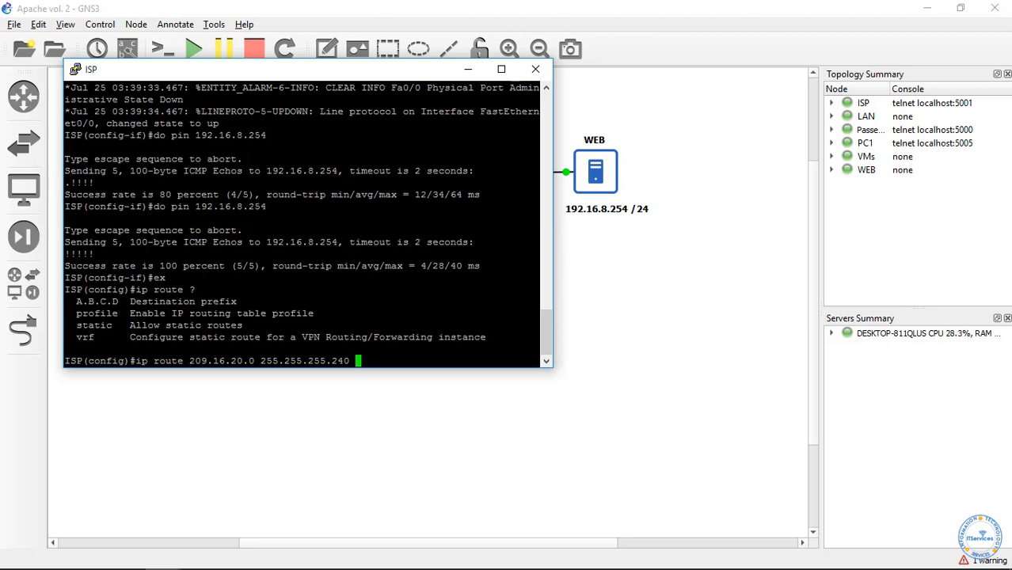
text(209.16.10.1)
key(Return)
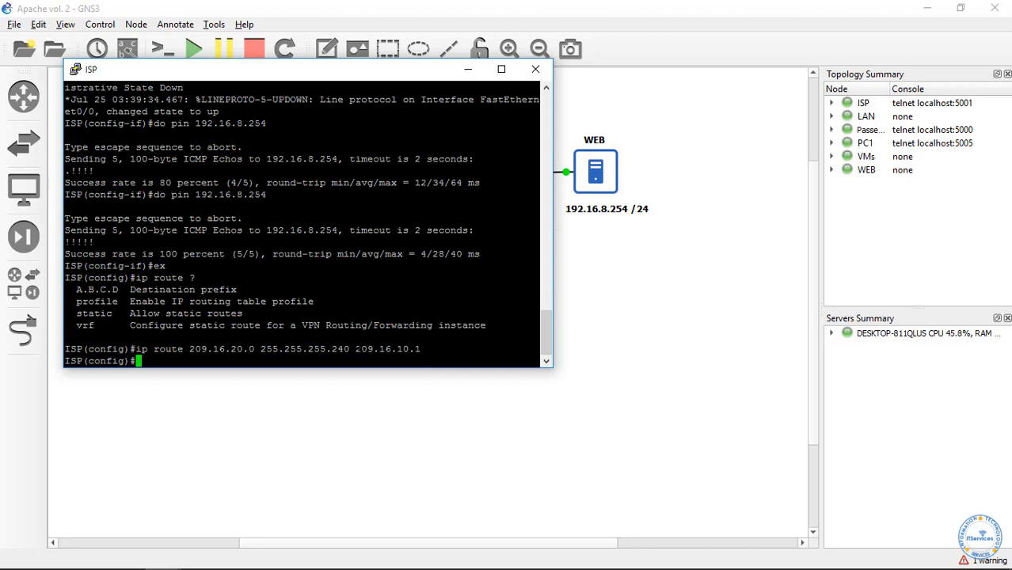
text(do wr)
key(Return)
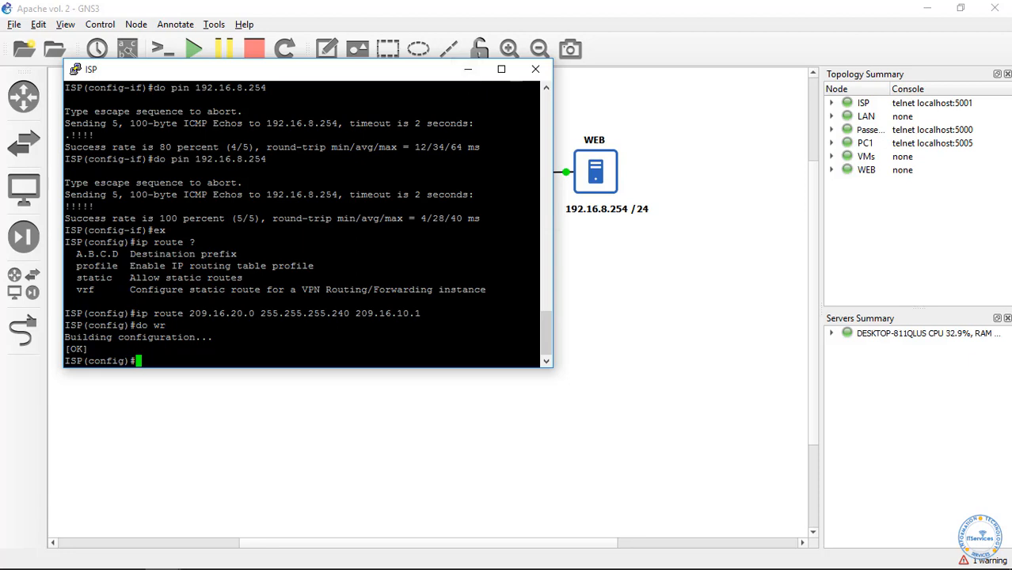
Review the next hop and destination network of the static route in the ISP console, then minimize it.
drag(538, 314, 358, 313)
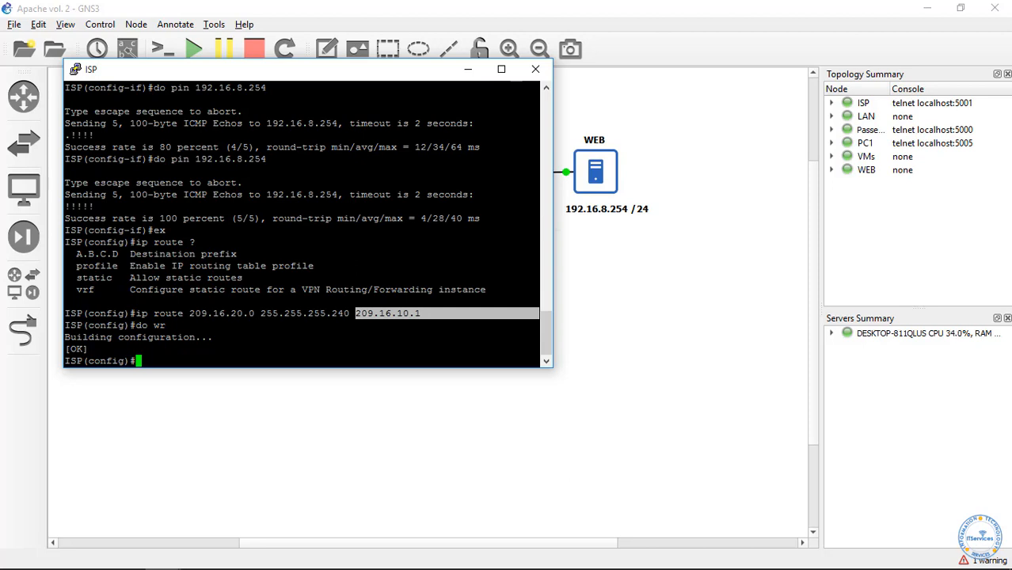
drag(189, 314, 254, 314)
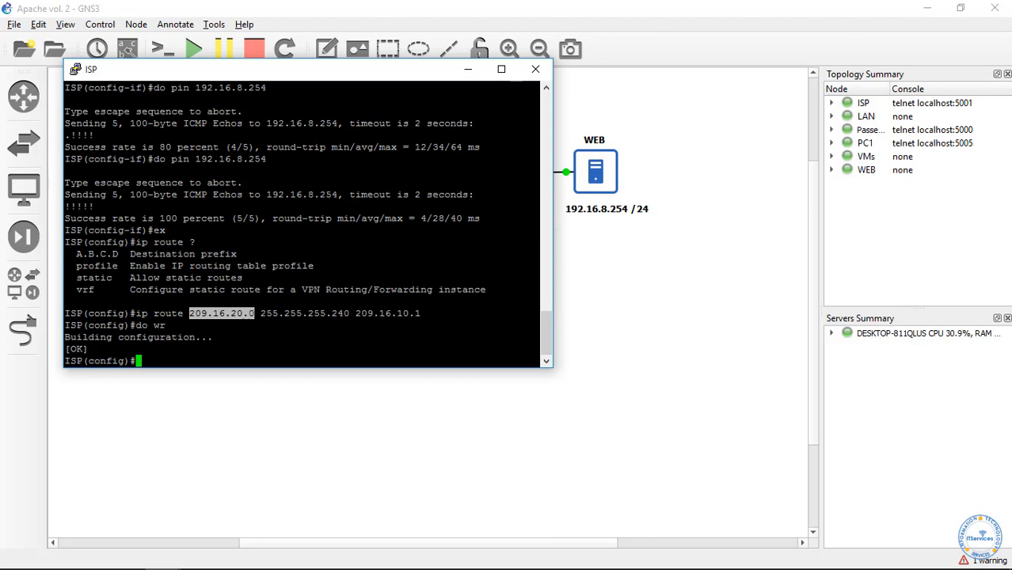
click(468, 73)
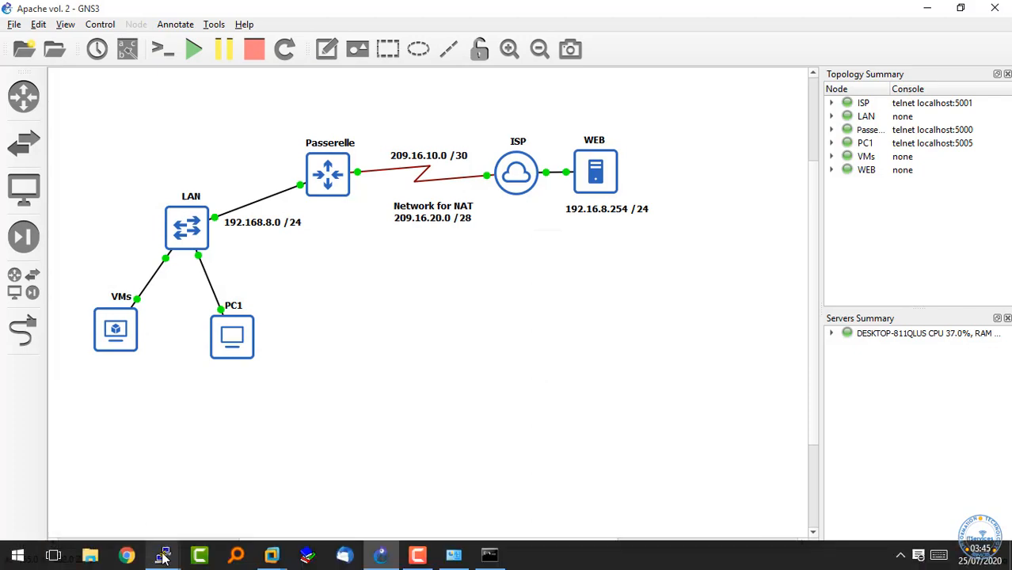
On the Passerelle router, leave interface configuration and add a default route 0.0.0.0 0.0.0.0 via 209.16.10.2.
mouse_move(162, 555)
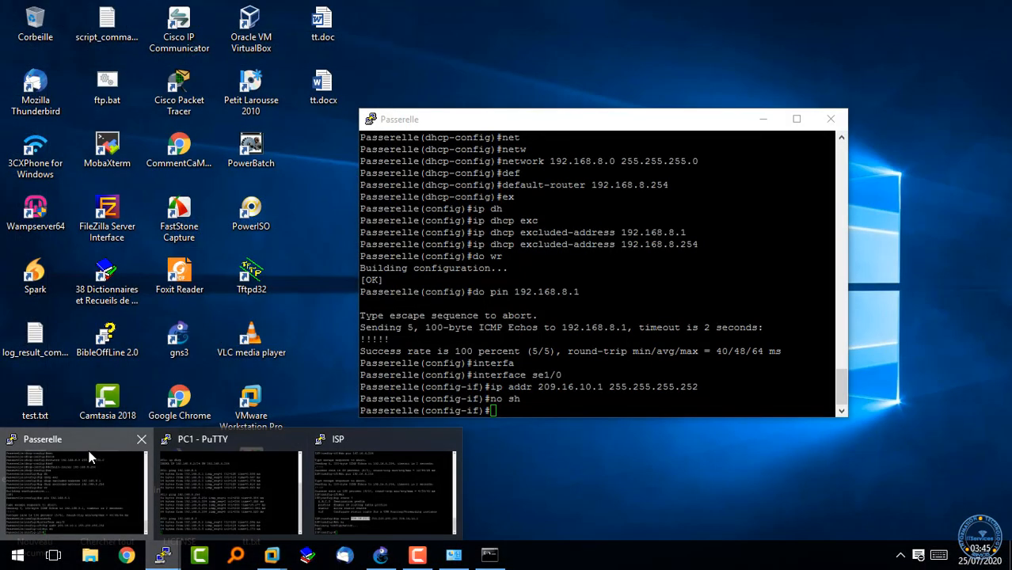
click(90, 453)
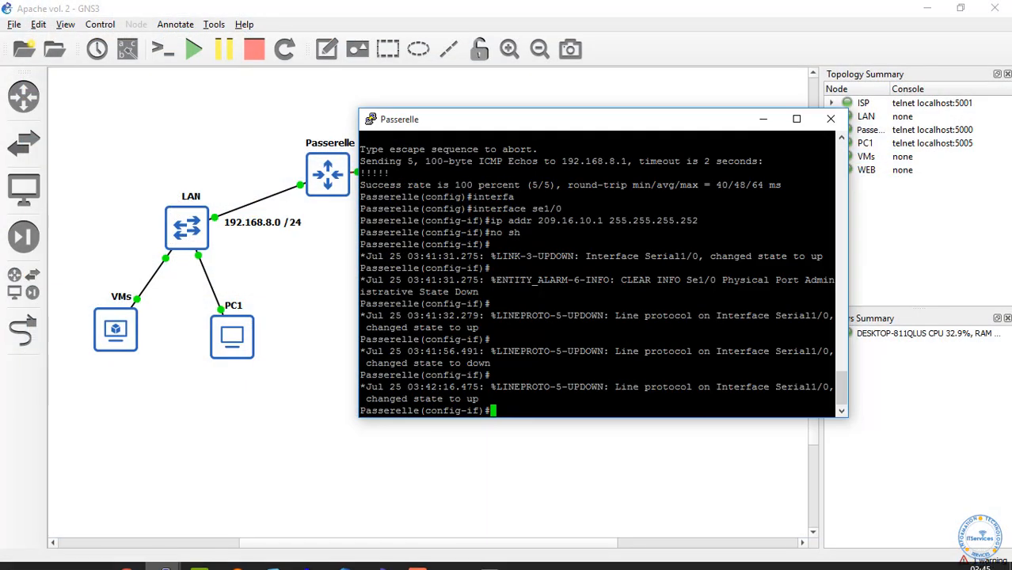
text(ex)
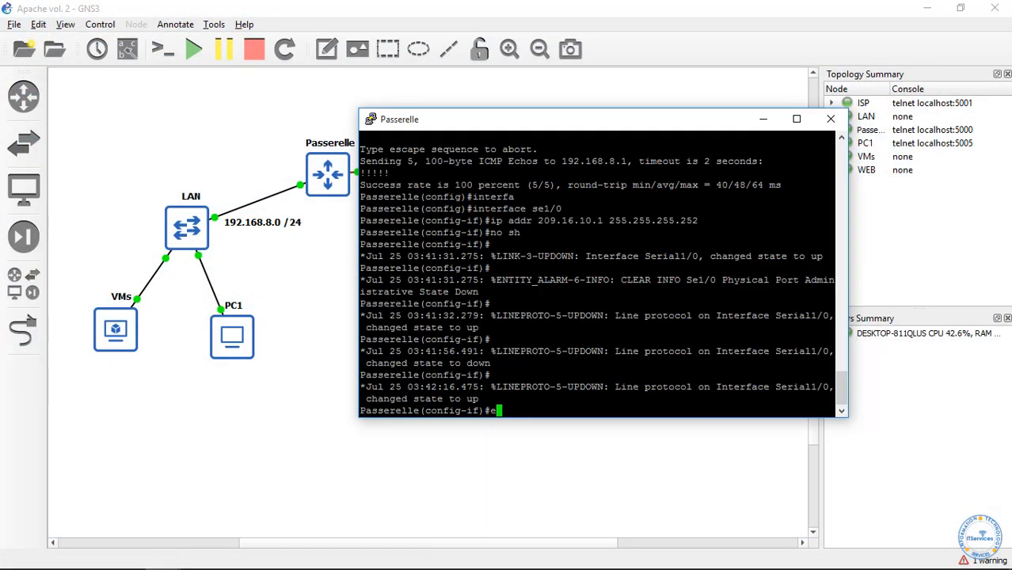
key(Return)
text(ip )
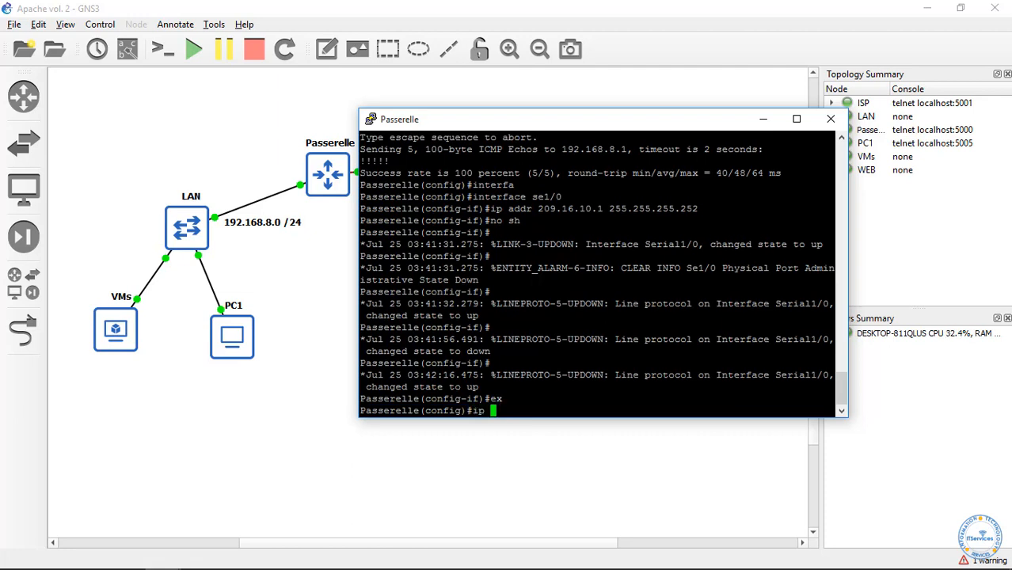
text(route 0.0.0.0 0.0.0.)
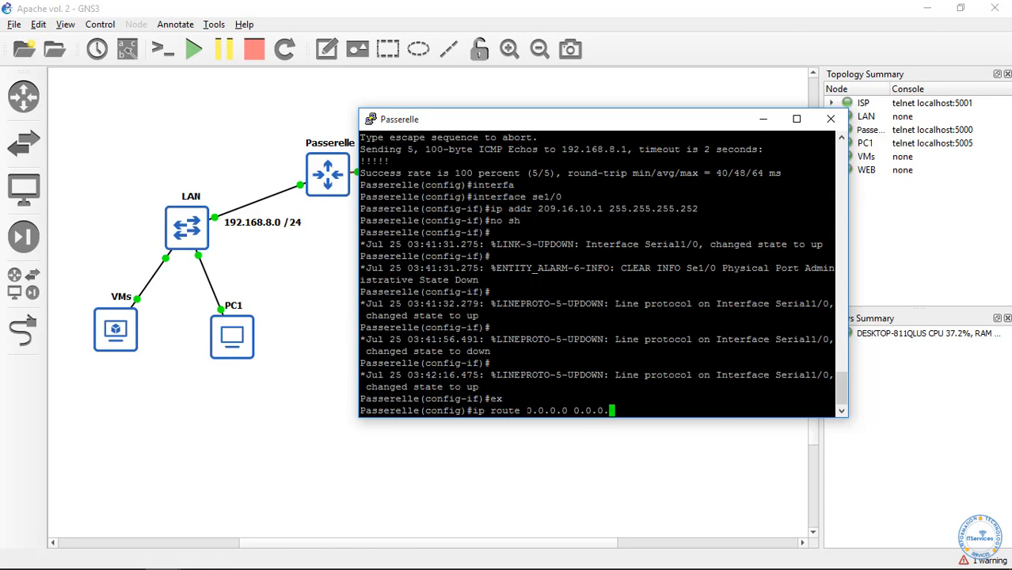
text(0)
text(209.16.10.)
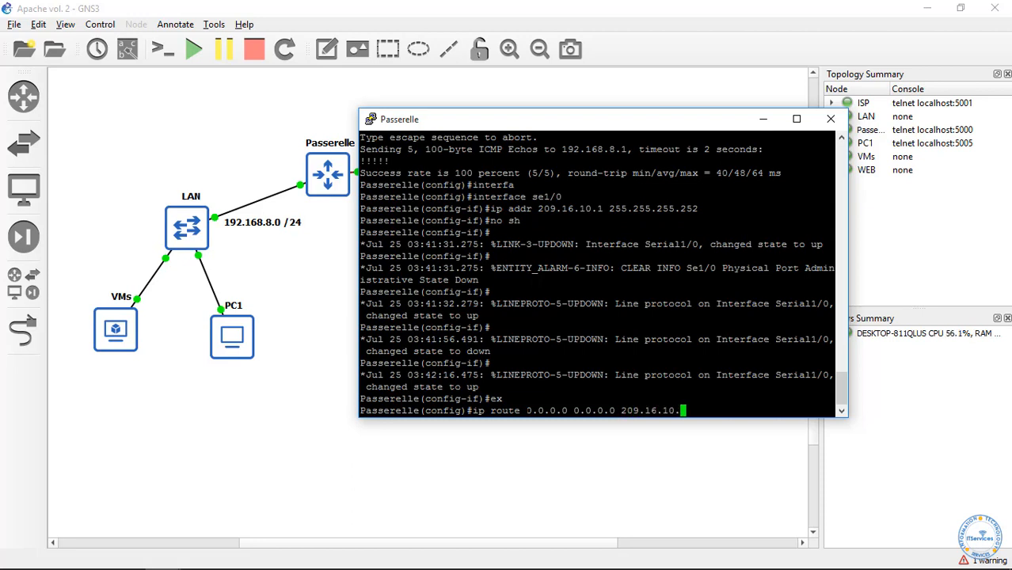
text(2)
key(Return)
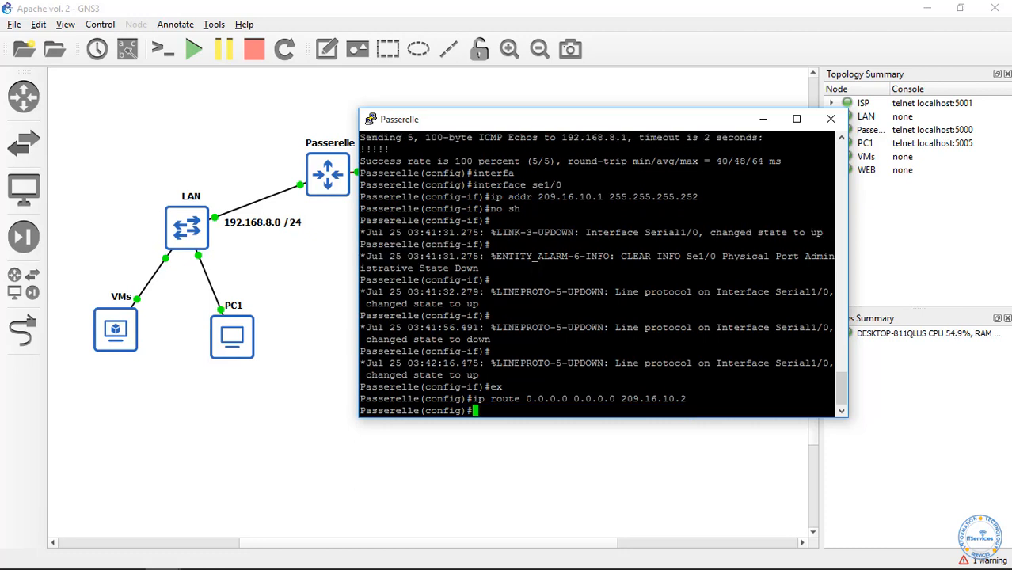
Save the Passerelle router's configuration and move its console window below the link between Passerelle and ISP.
text(do wr)
key(Return)
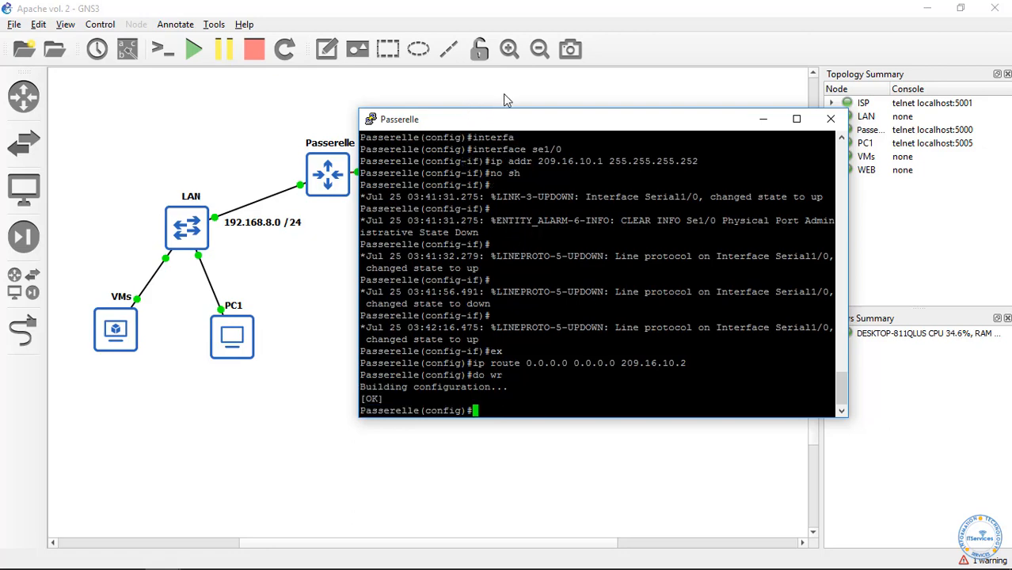
drag(513, 120, 516, 96)
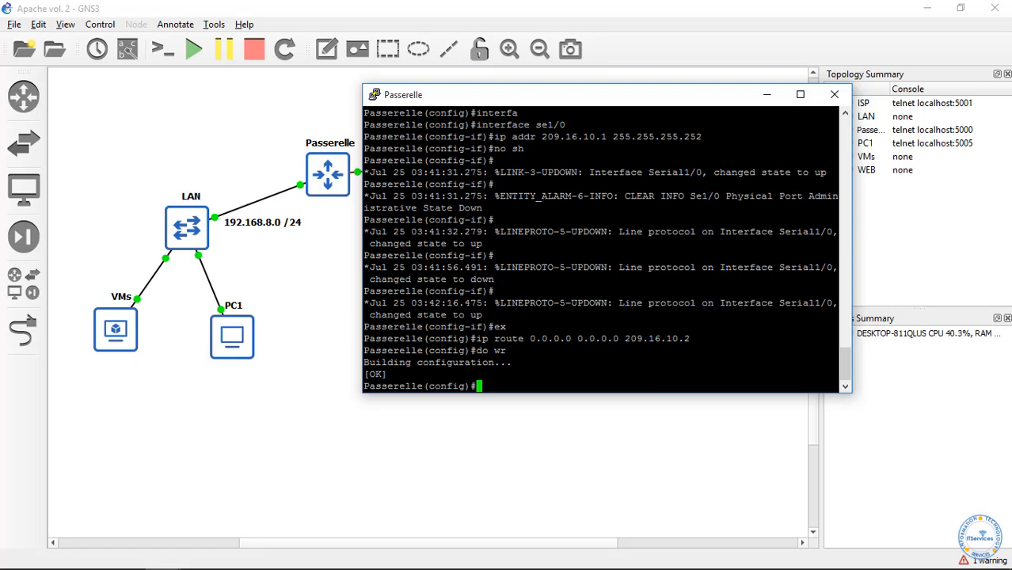
drag(505, 95, 279, 217)
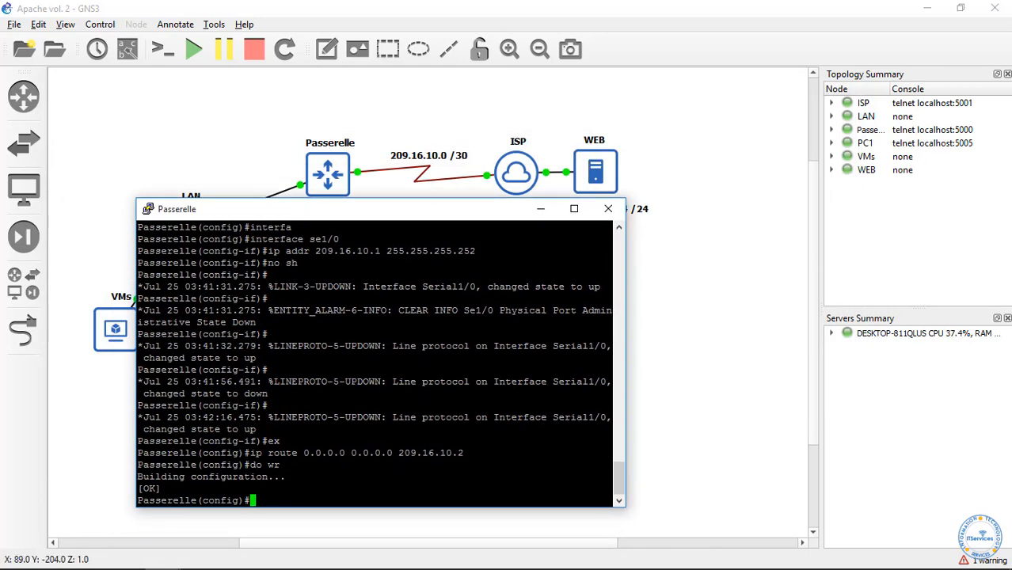
Ping 192.16.8.254 from the Passerelle router and move its console window clear of the LAN side of the topology.
text(do pi )
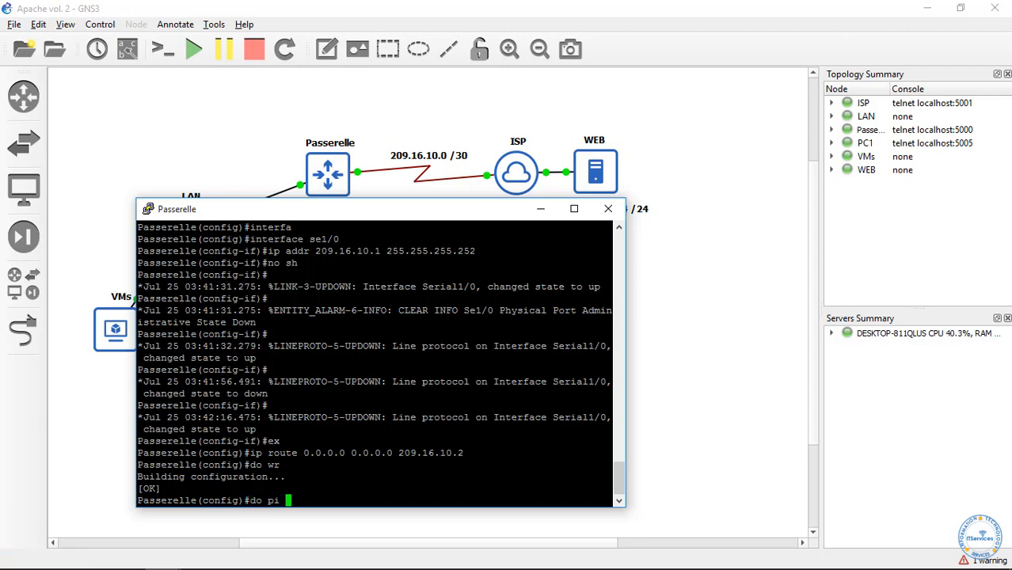
text(192.16.8.254)
key(Return)
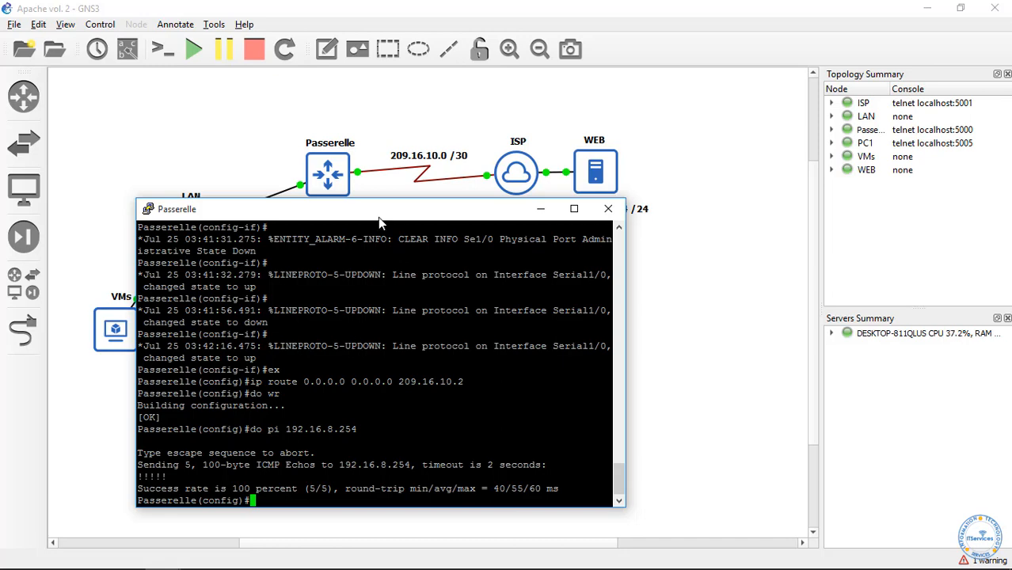
drag(377, 218, 598, 219)
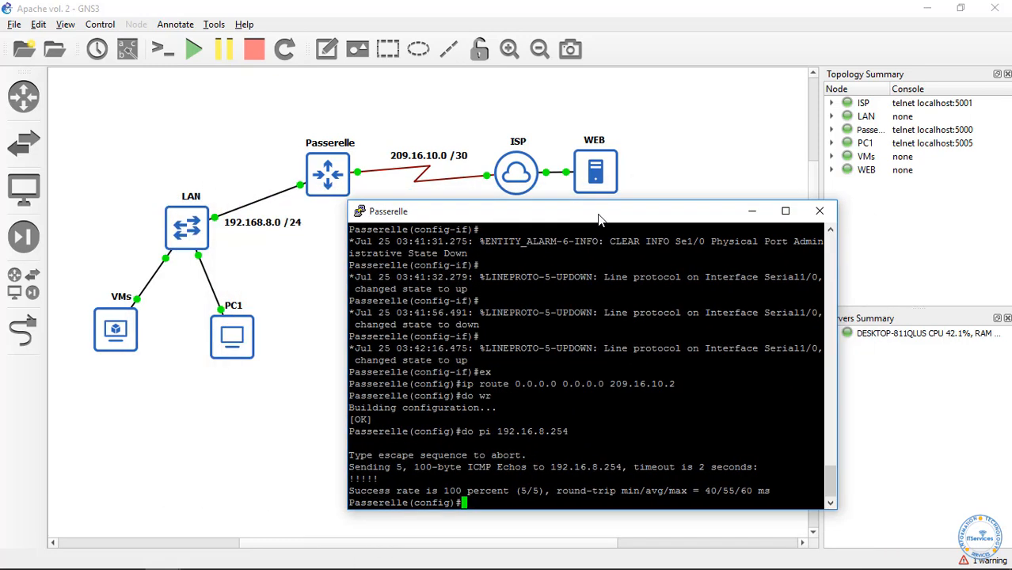
Switch to the Windows command prompt, ping 209.16.10.1 from it, and minimize the window.
mouse_move(267, 542)
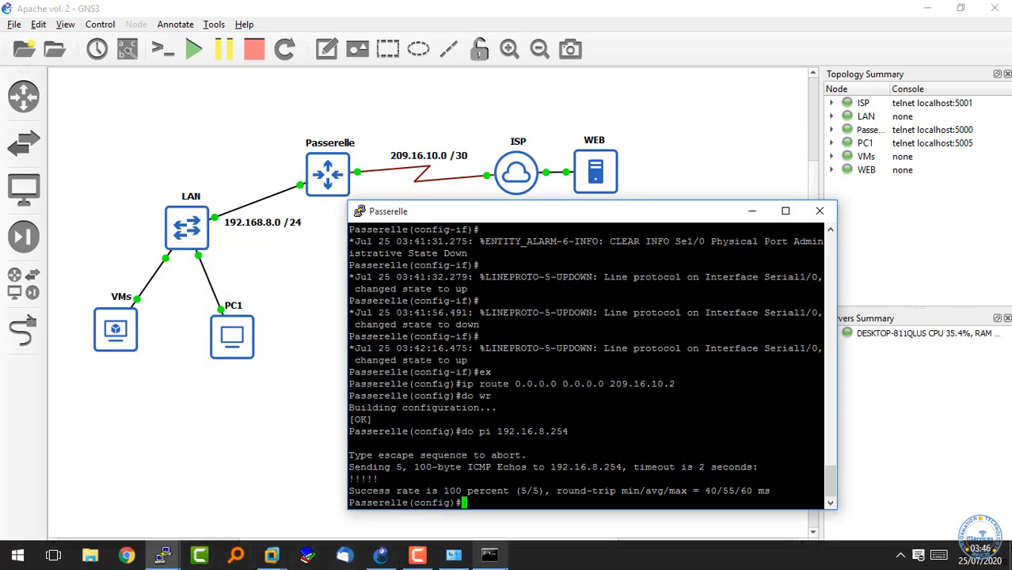
click(490, 557)
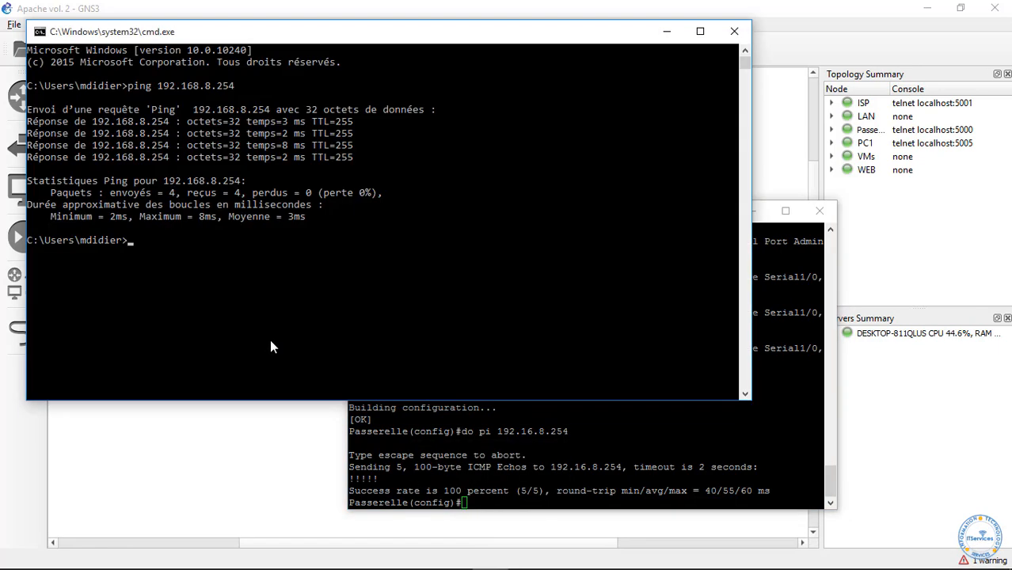
text(ping 209.16.10.1)
key(Return)
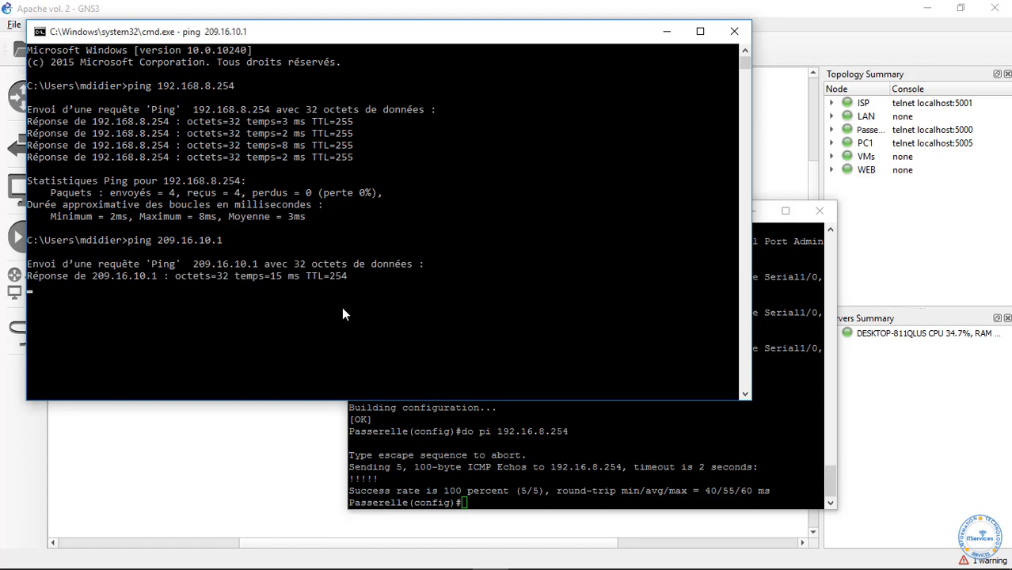
click(669, 33)
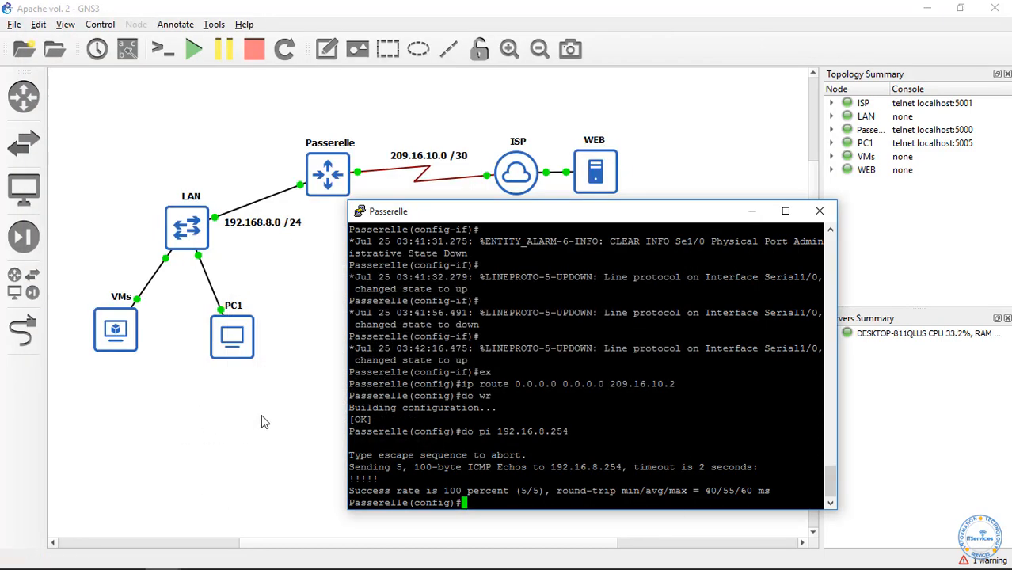
Open the PC1 console, ping the web server at 192.16.8.254 from it, and minimize the console.
click(168, 558)
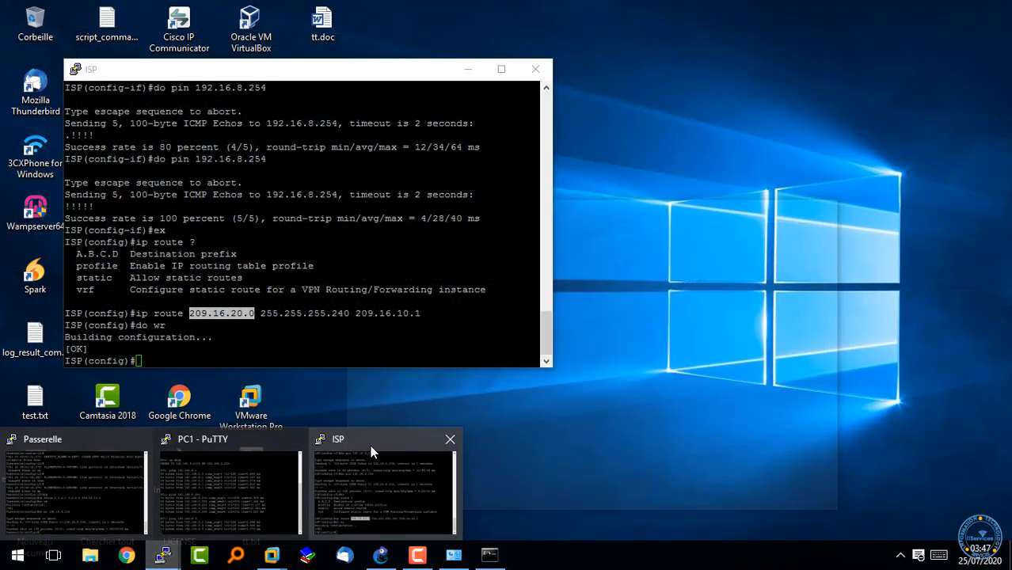
click(252, 434)
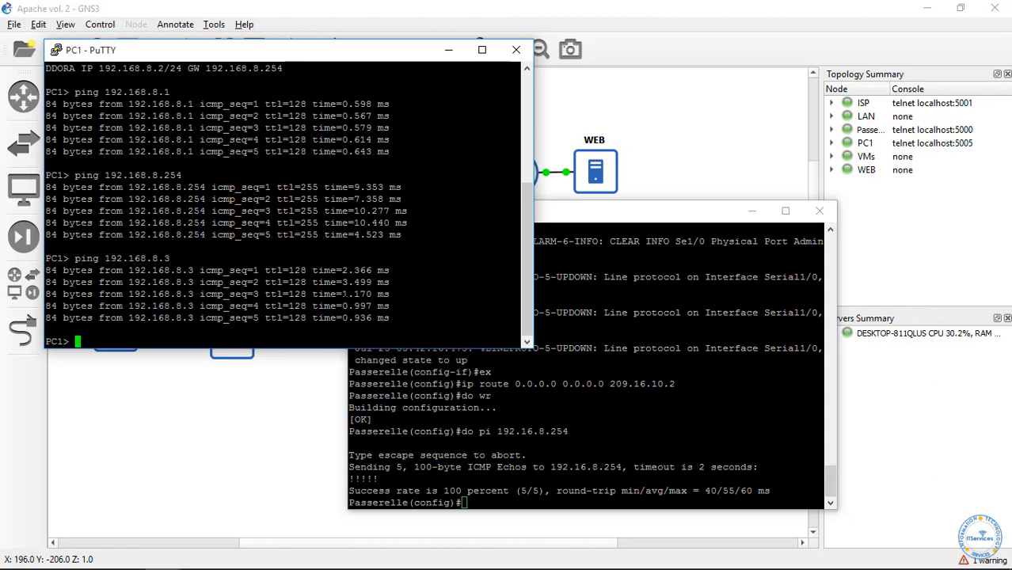
text(ping )
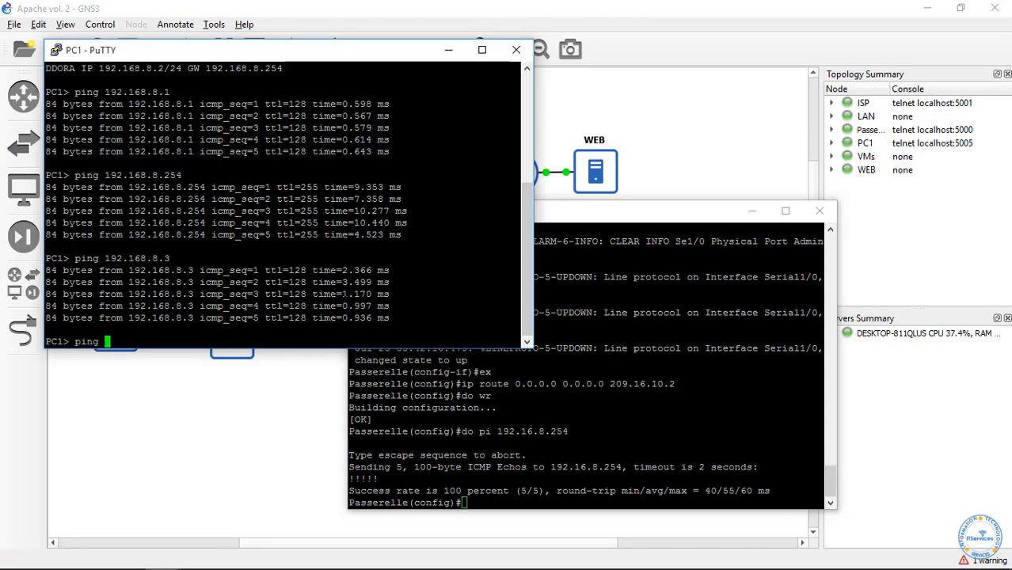
text(192.16.8.254)
key(Return)
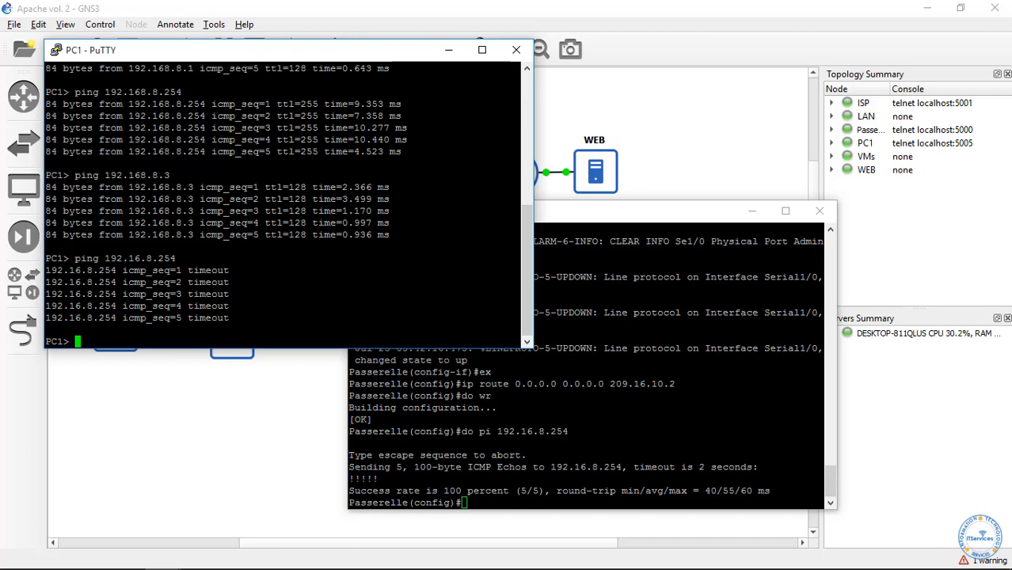
click(449, 50)
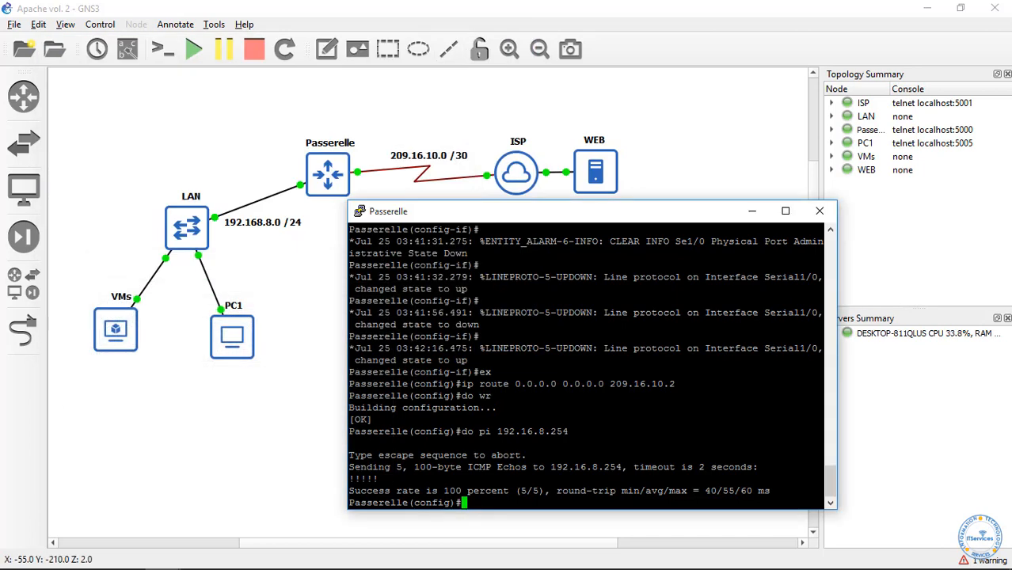
Reopen the PC1 console to review its ping output, and minimize it again.
mouse_move(163, 563)
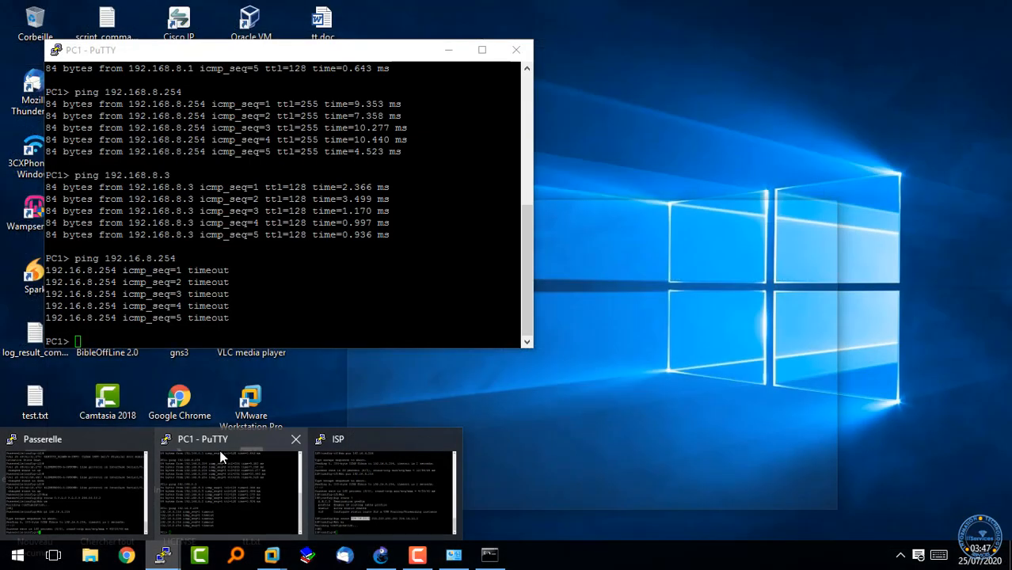
click(220, 450)
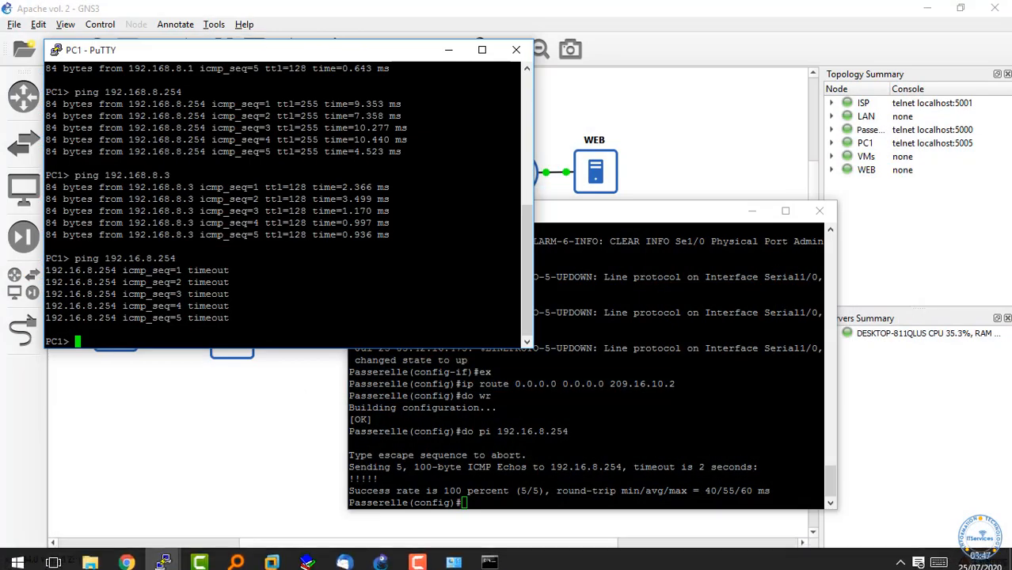
click(448, 50)
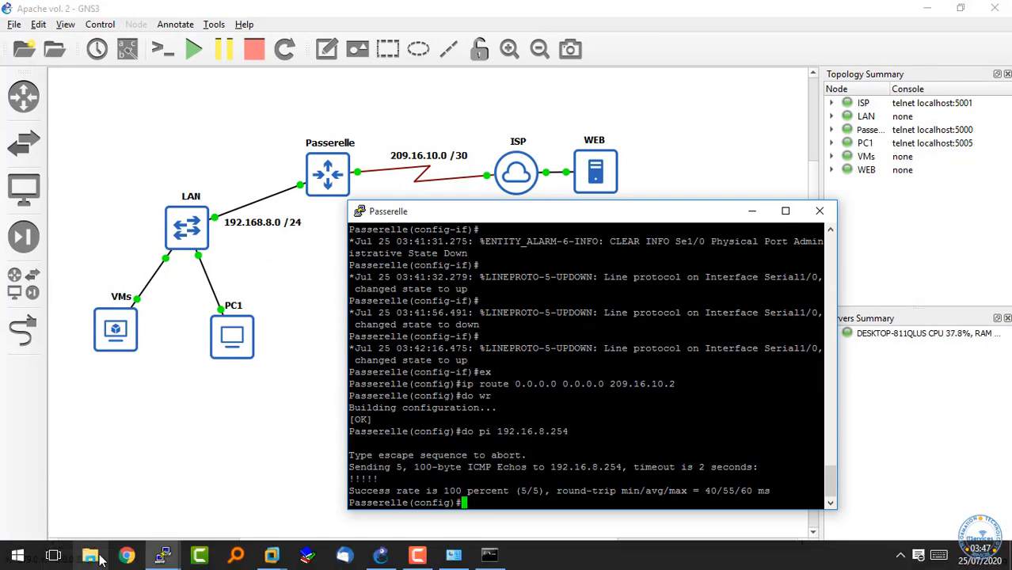
Reposition the Passerelle console beside the LAN, and examine the static route's destination network in the ISP console.
mouse_move(163, 557)
mouse_move(206, 437)
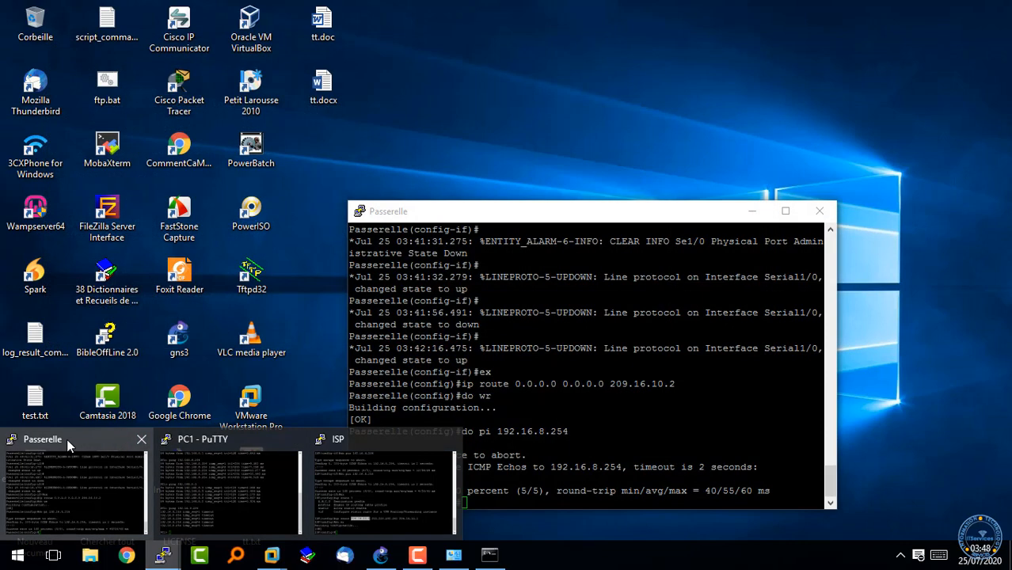
click(67, 440)
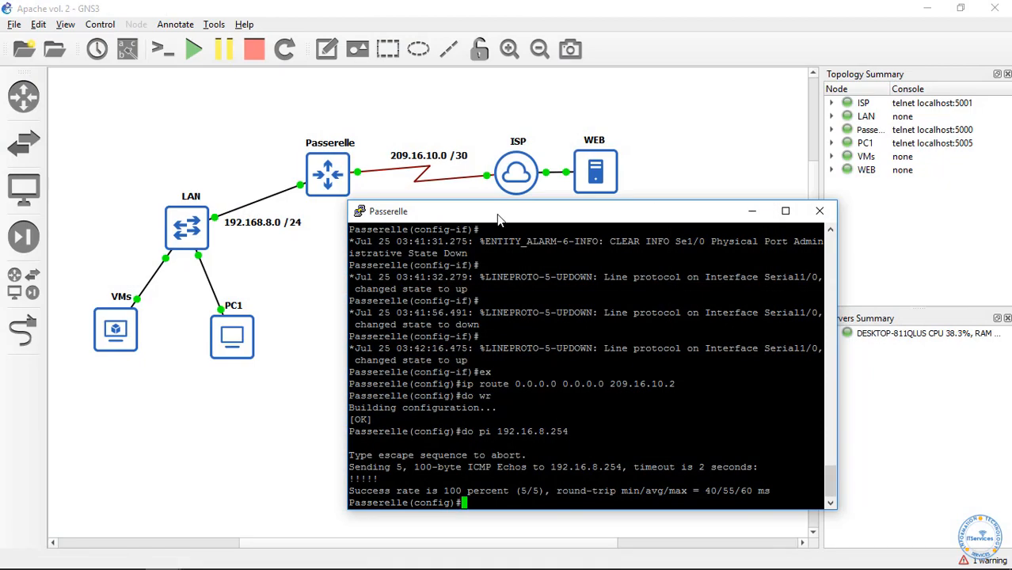
drag(499, 220, 556, 193)
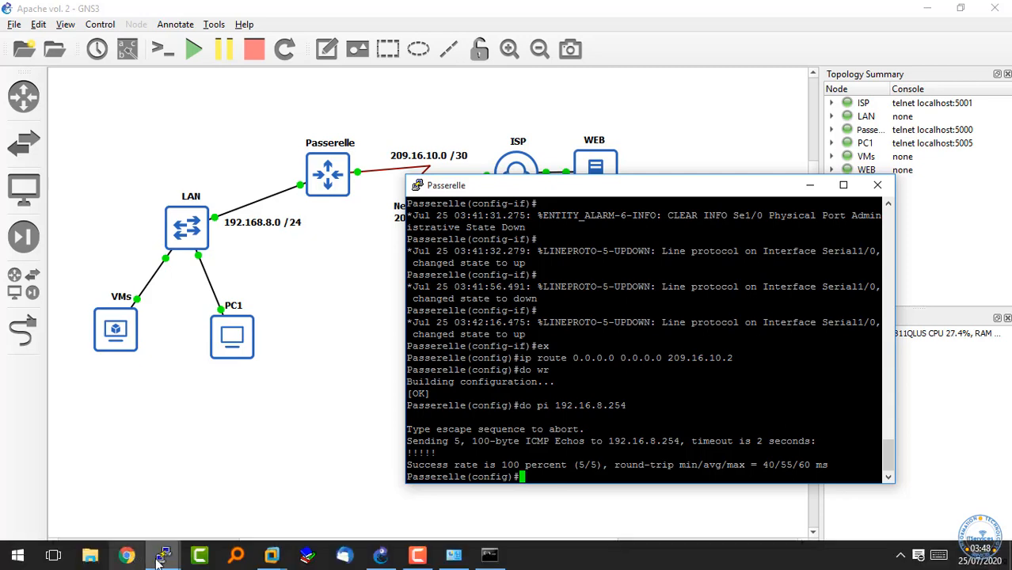
click(363, 445)
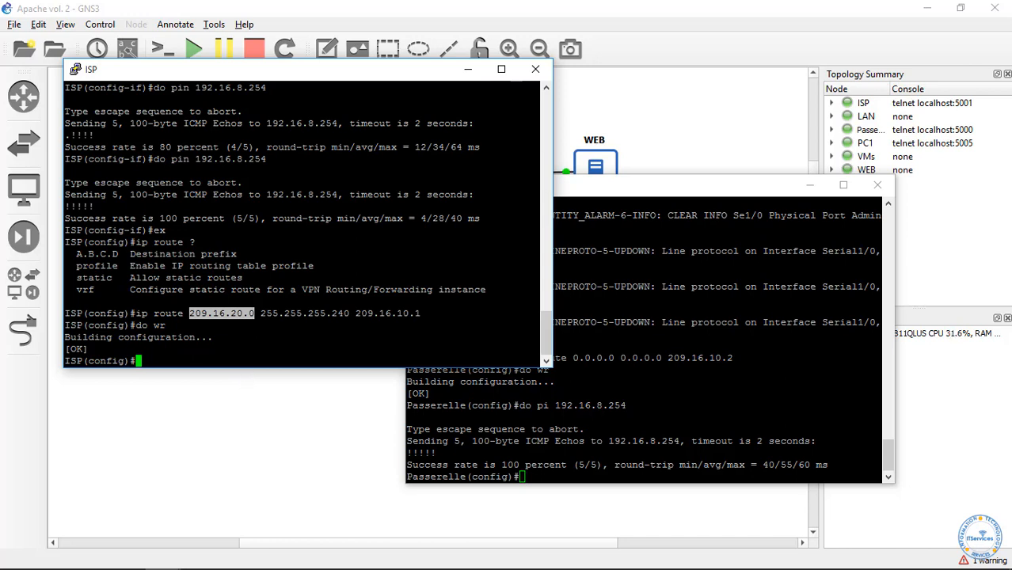
drag(189, 314, 252, 314)
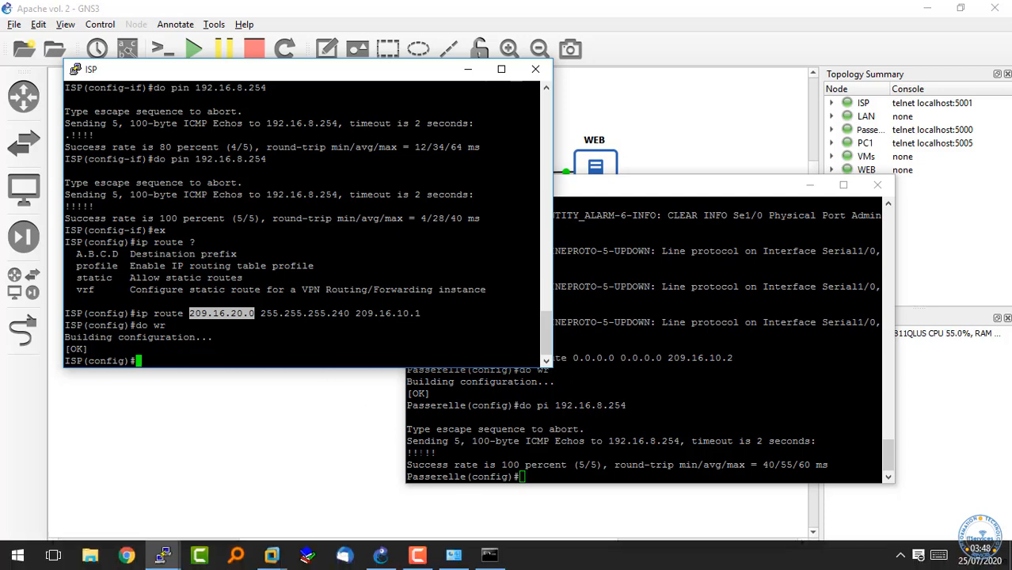
Switch to the Windows command prompt and trace the route to 209.16.10.1 with tracert.
click(490, 557)
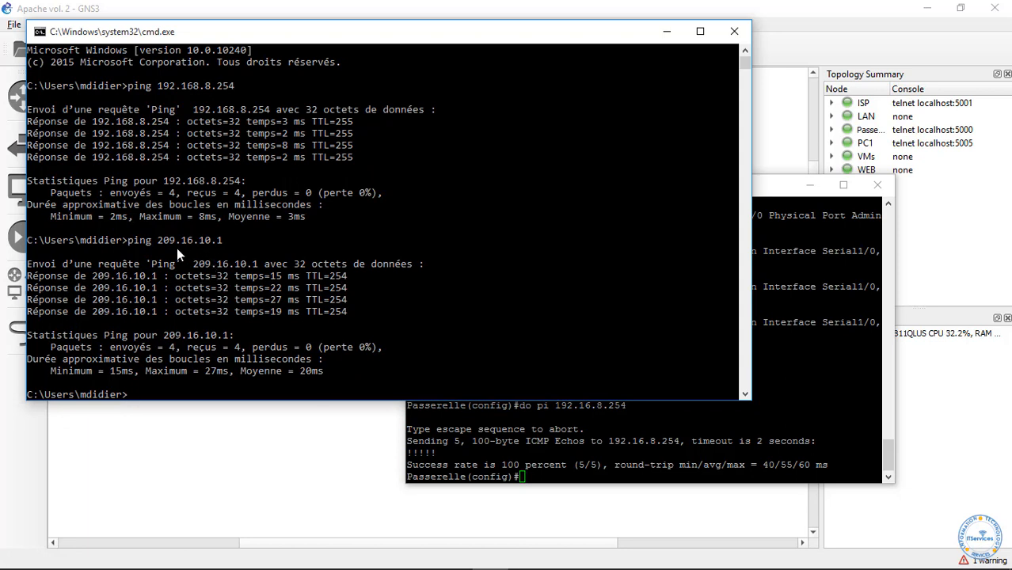
drag(159, 241, 223, 245)
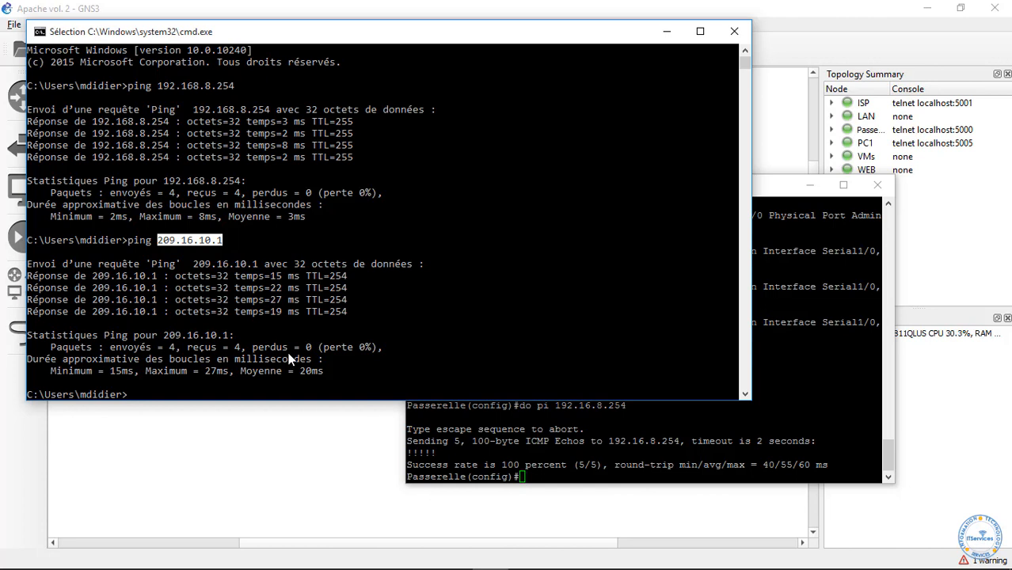
key(ctrl+c)
text(tr)
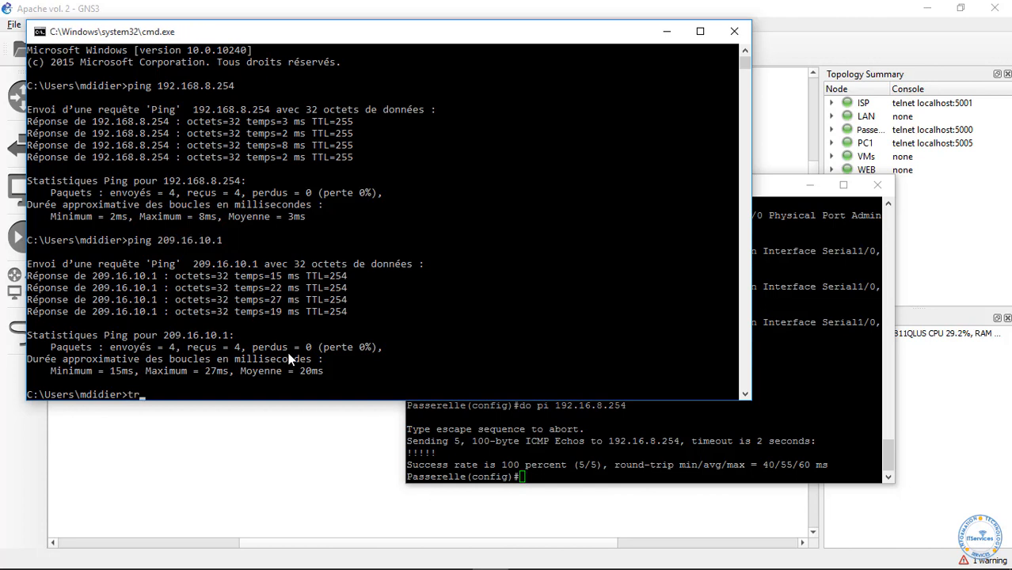
text(acert 209.16.10.)
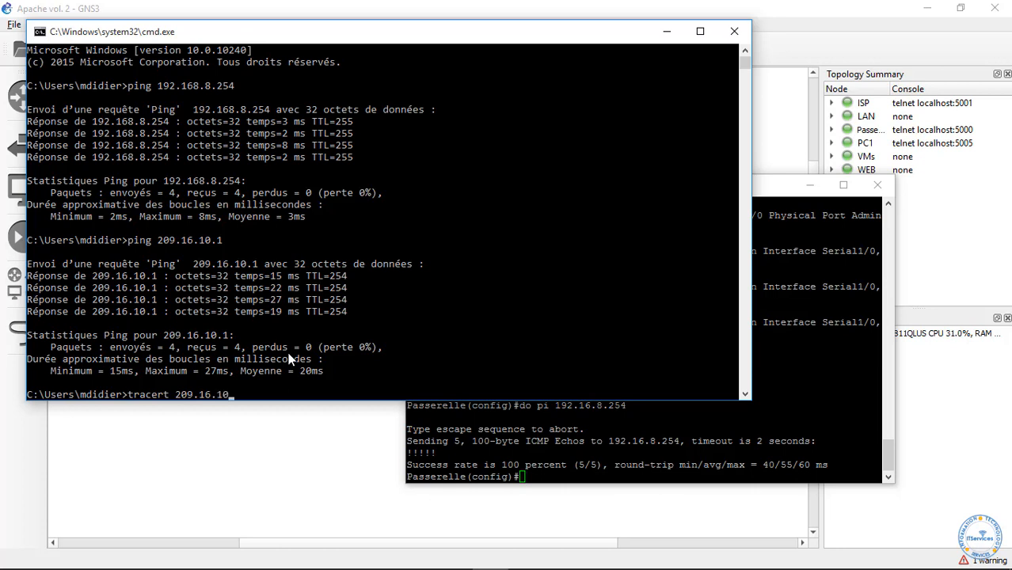
text(1)
key(Return)
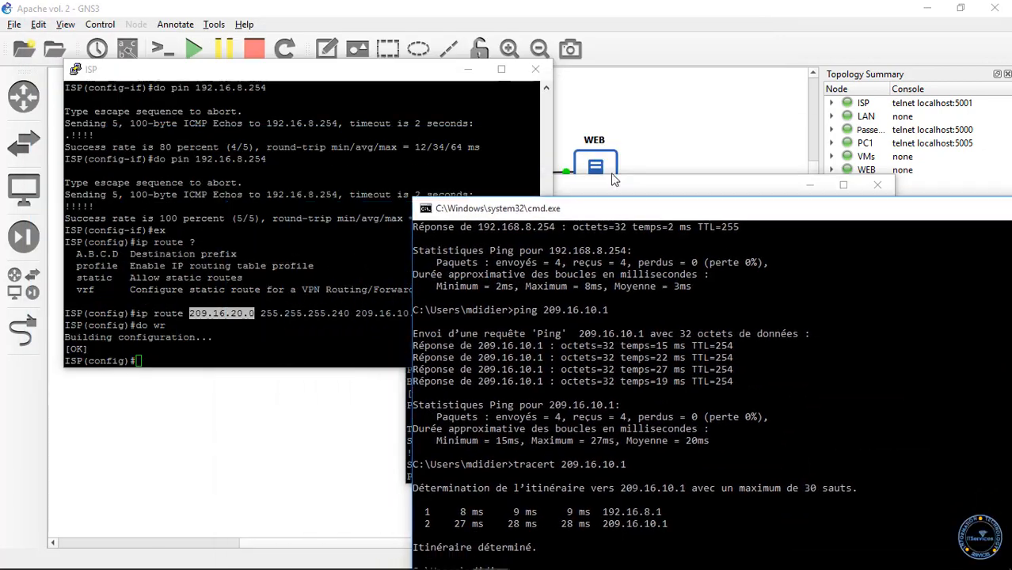
Review the trace's first hop, and uncover the topology by moving the command prompt and minimizing the ISP and Passerelle consoles.
drag(779, 206, 583, 166)
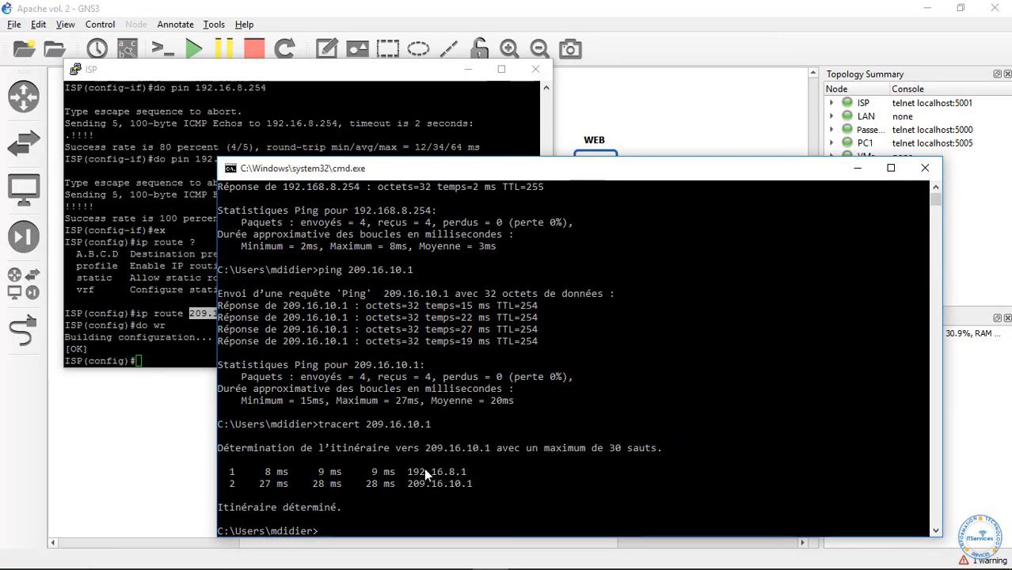
drag(407, 472, 466, 460)
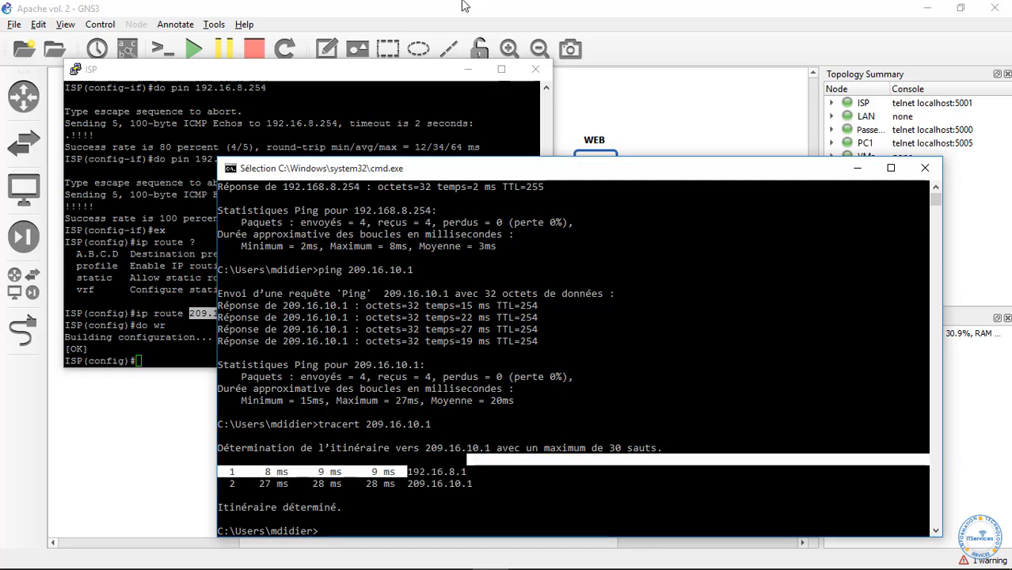
click(468, 68)
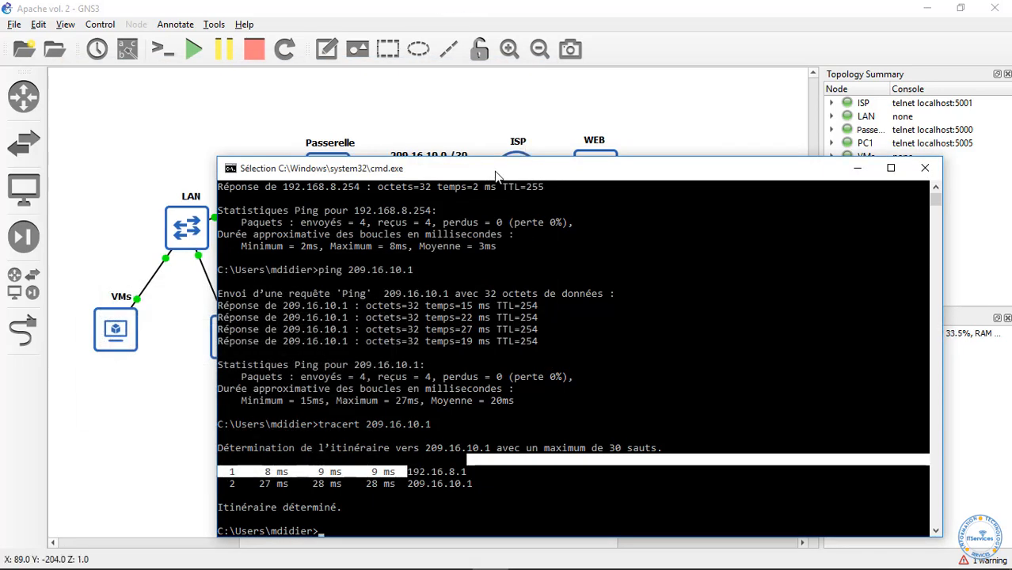
drag(516, 161, 631, 221)
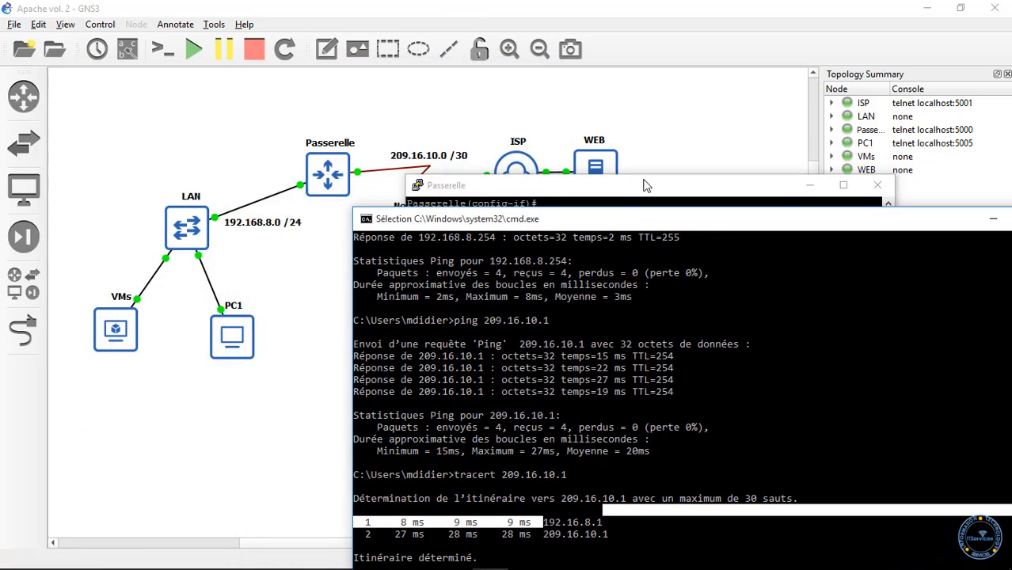
click(643, 185)
click(809, 186)
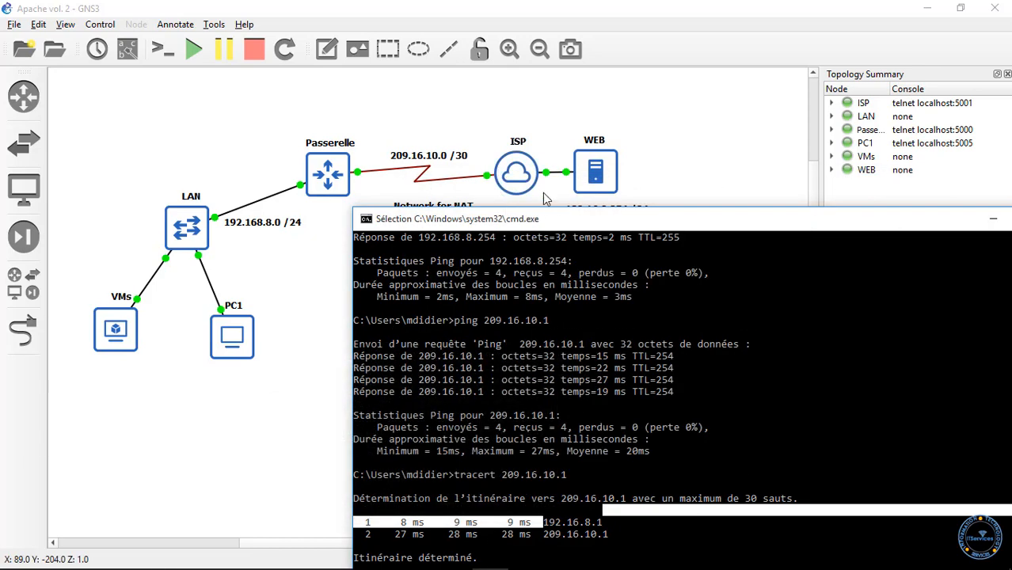
Highlight the first hop address in the trace output, and minimize the command prompt.
drag(574, 527, 540, 528)
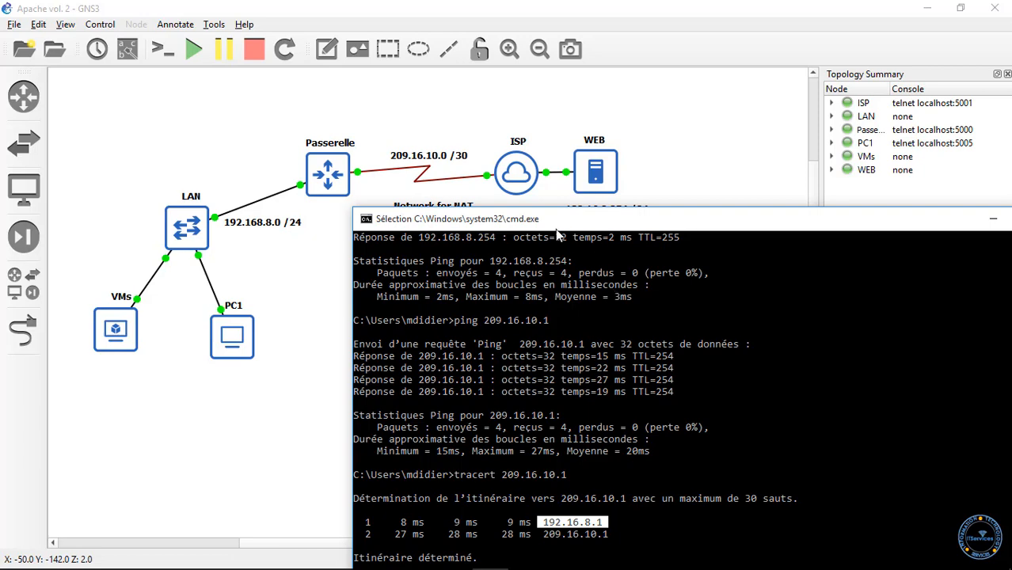
drag(555, 229, 505, 128)
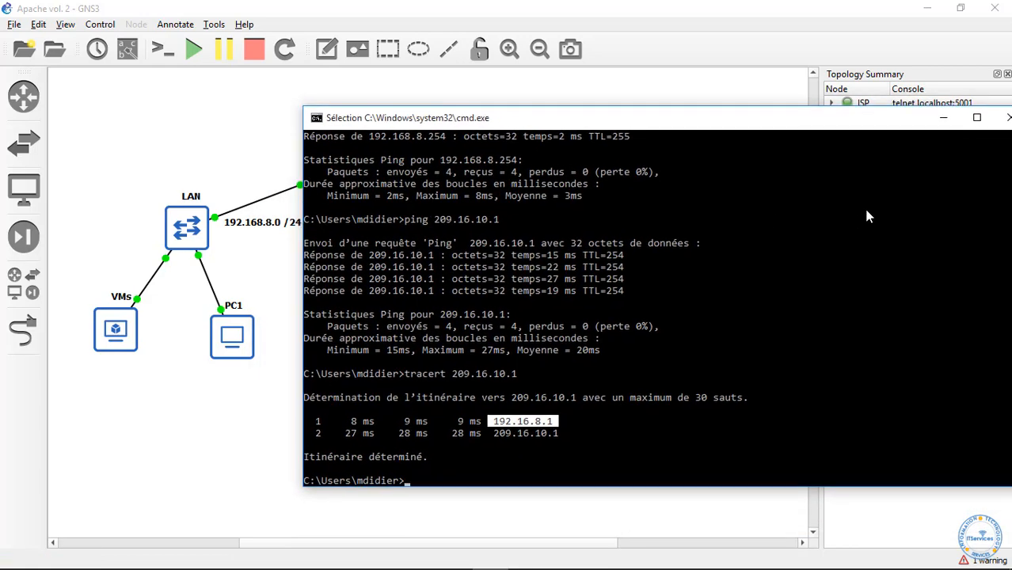
click(943, 117)
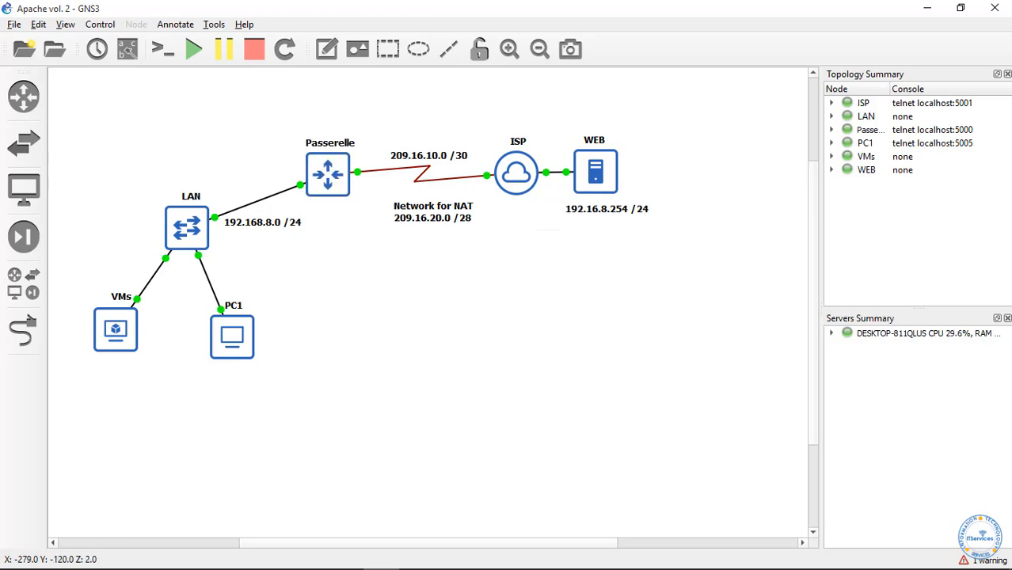
Bring back the Passerelle console and create access list 10 permitting 192.168.8.0 with wildcard mask 0.0.0.255.
mouse_move(162, 556)
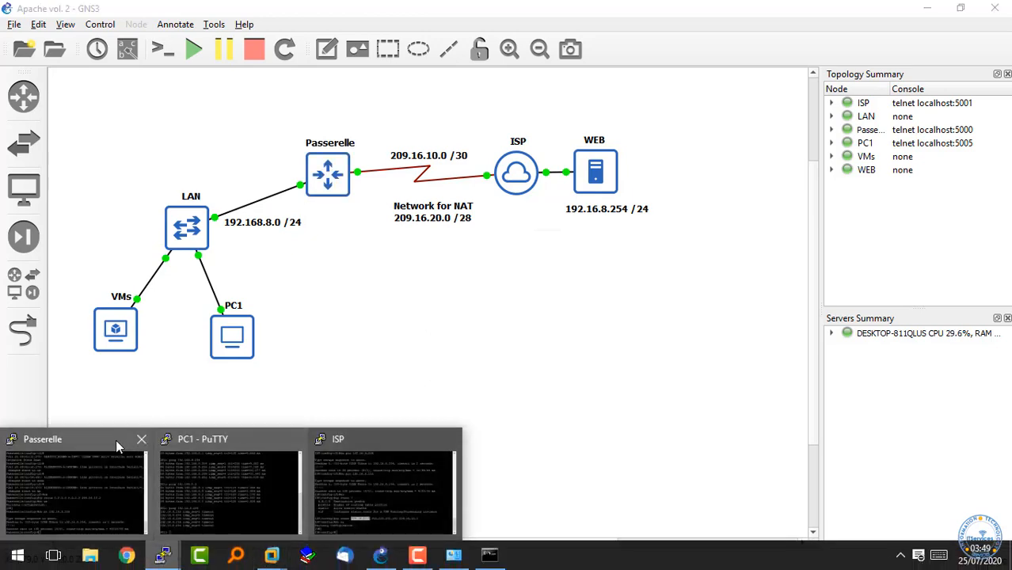
click(73, 453)
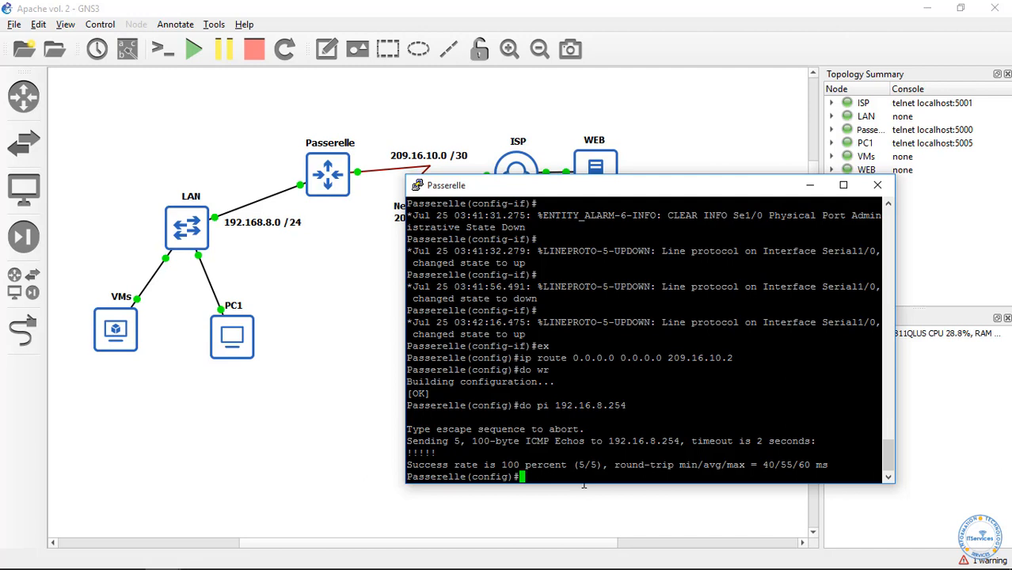
text(acce)
key(Tab)
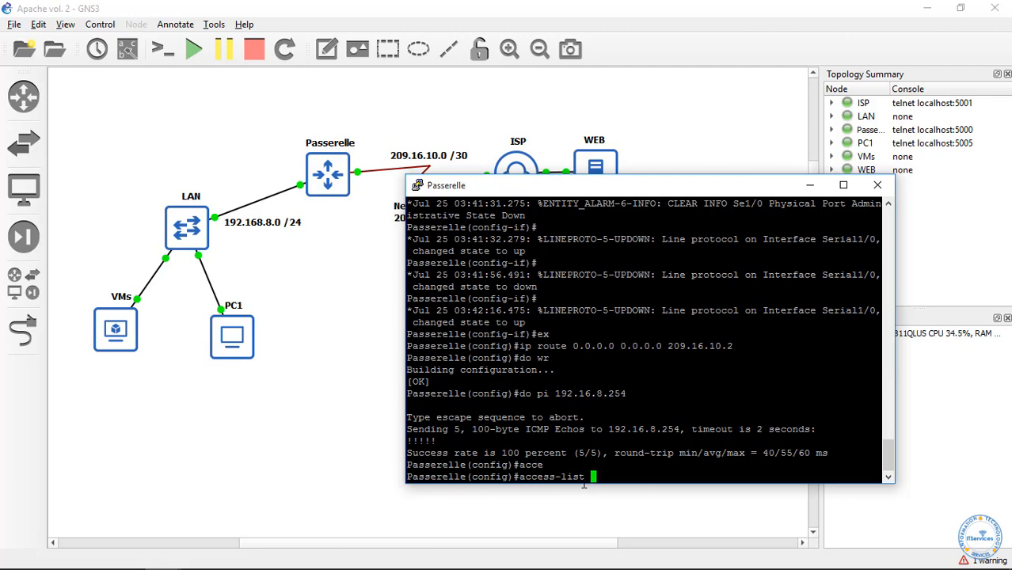
text(10 per)
key(Tab)
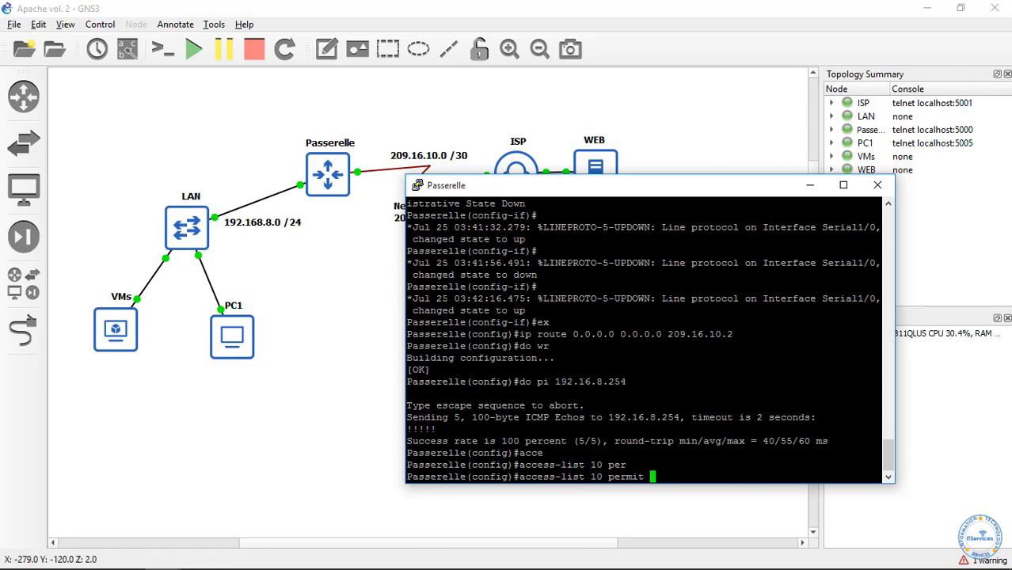
text(19)
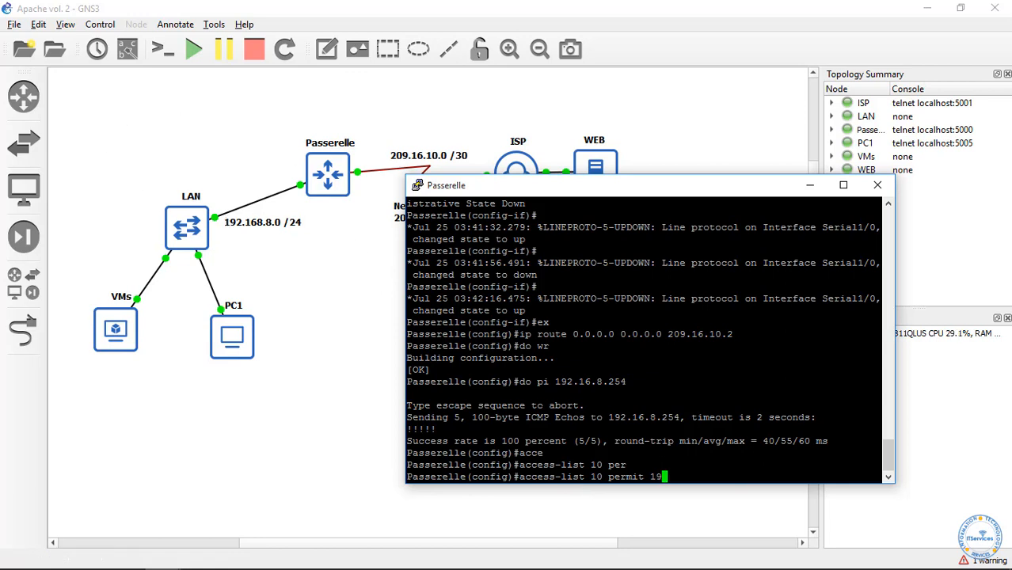
text(2.168.8.0 0.0.0.)
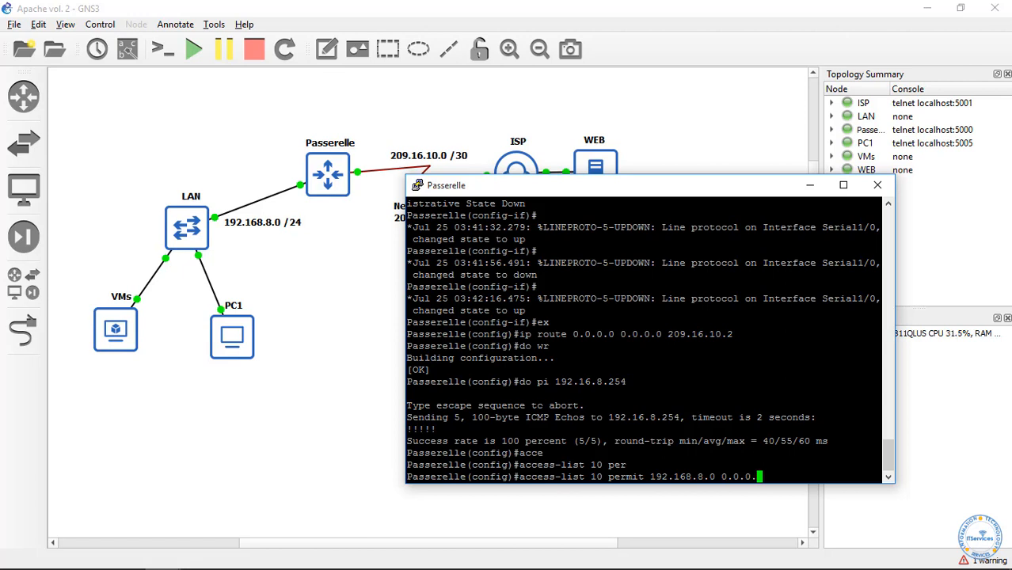
text(255)
key(Return)
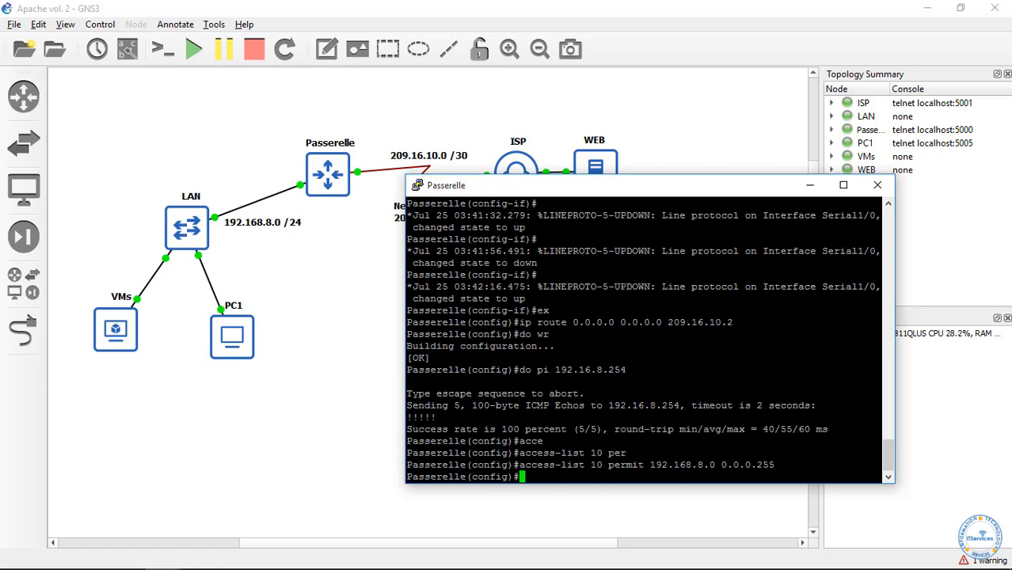
Define the NAT pool LAN from 209.16.20.1 to 209.16.20.10 with netmask 255.255.255.240, keeping the topology's NAT network label in view.
text(ip nat poo)
key(Tab)
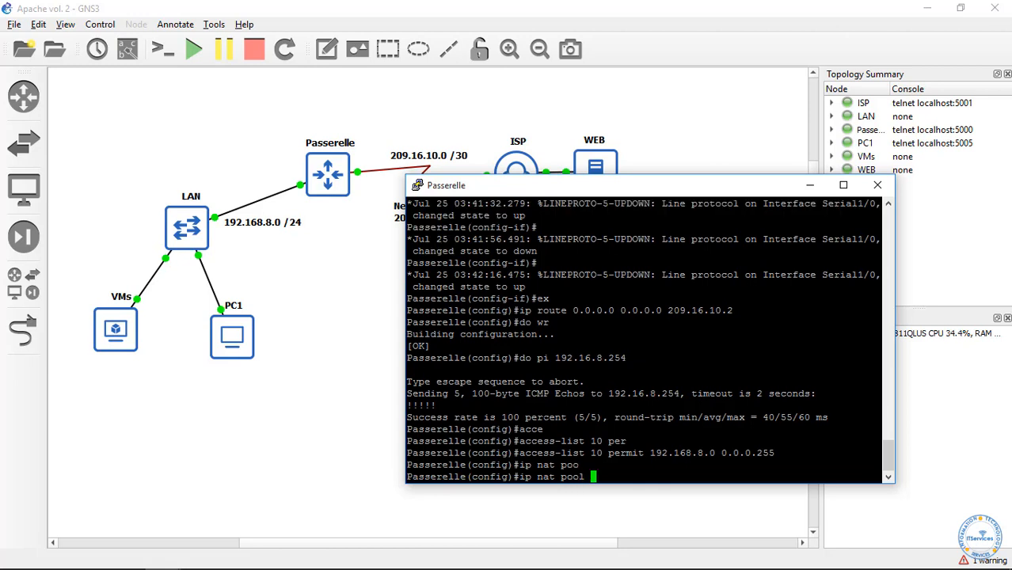
text(LAN)
text(209.16.20)
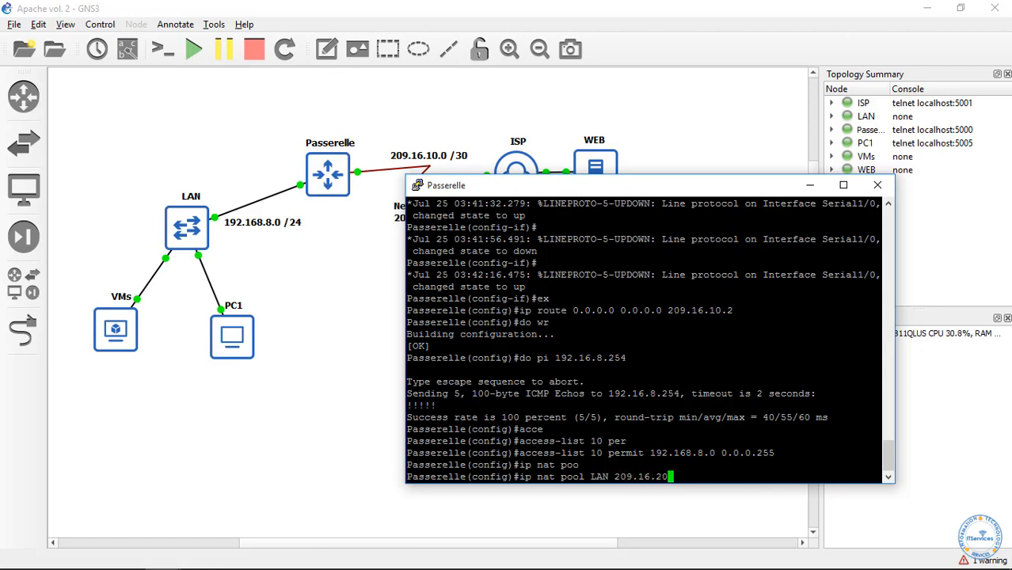
drag(593, 190, 631, 238)
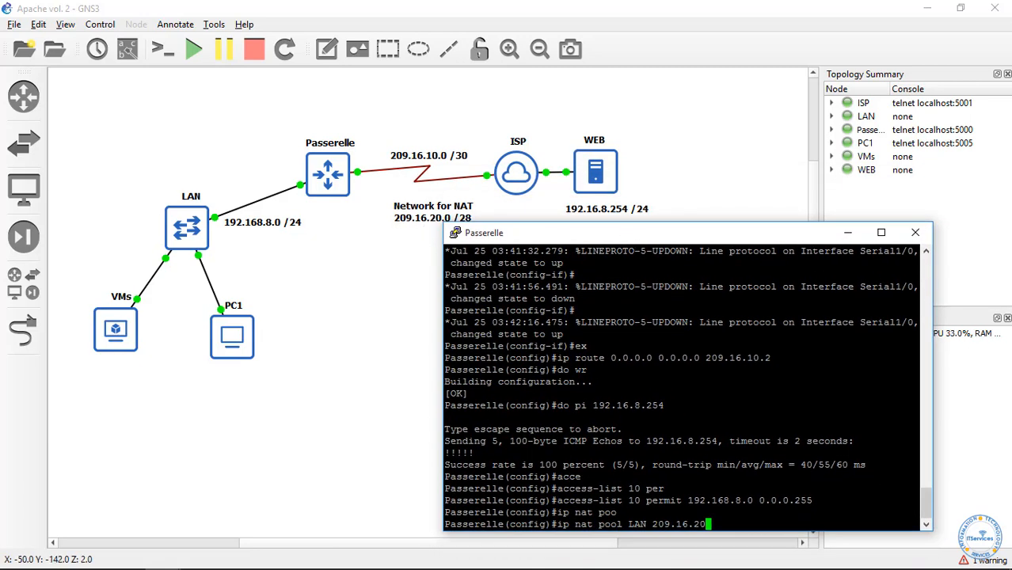
text(.)
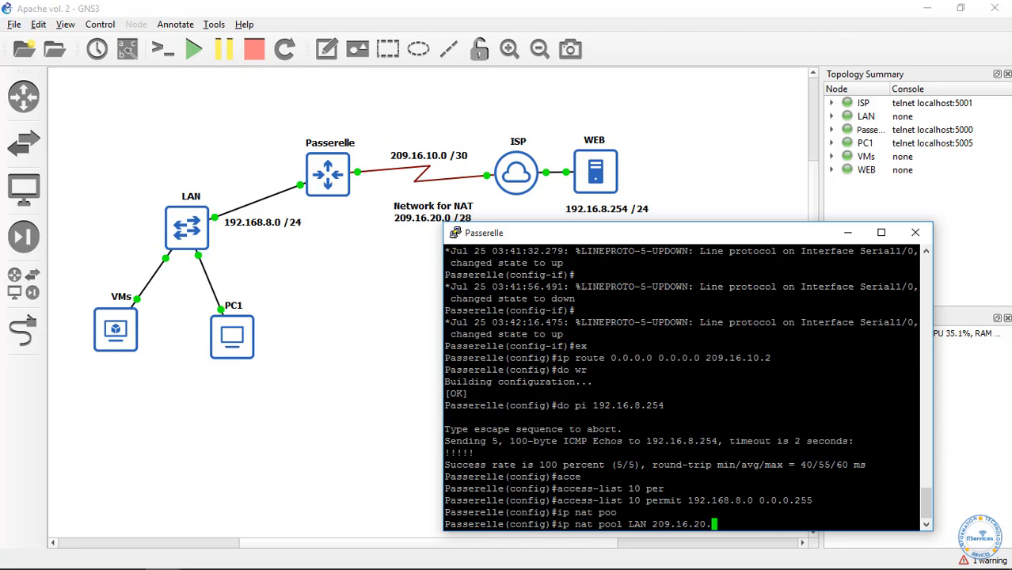
text(1 209.16.20.10)
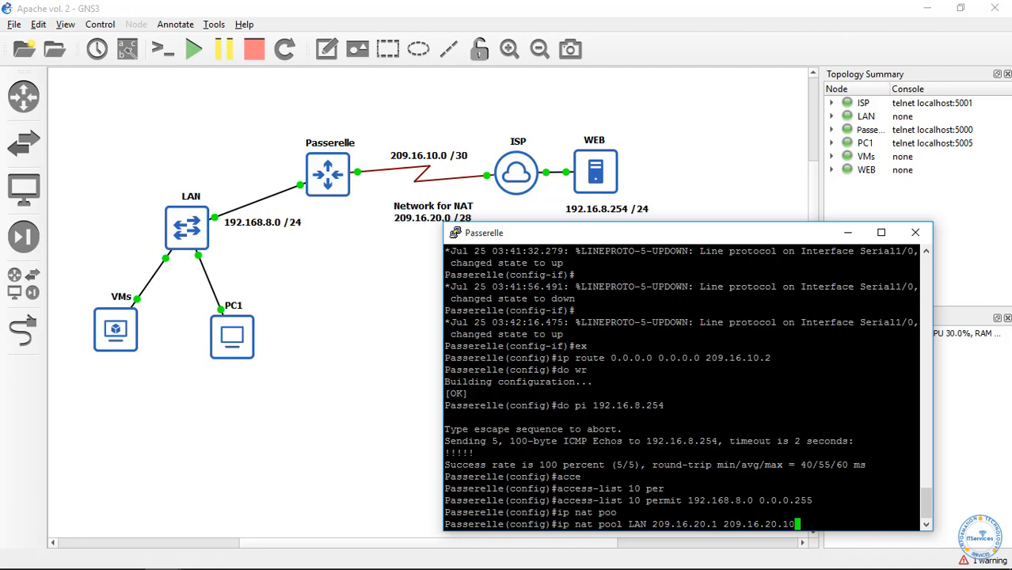
text(net)
key(Tab)
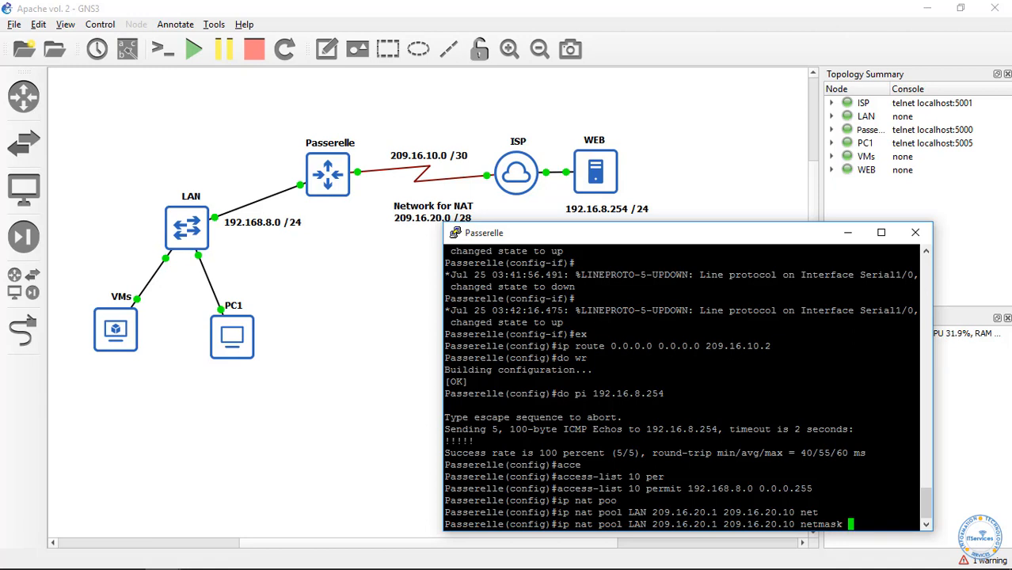
text(255.255.255.)
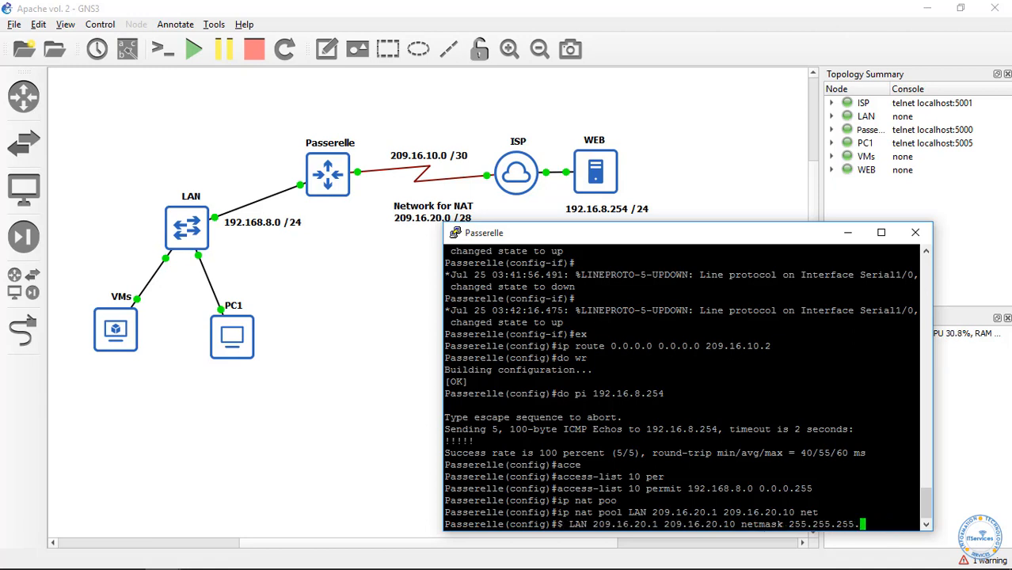
text(240)
key(Return)
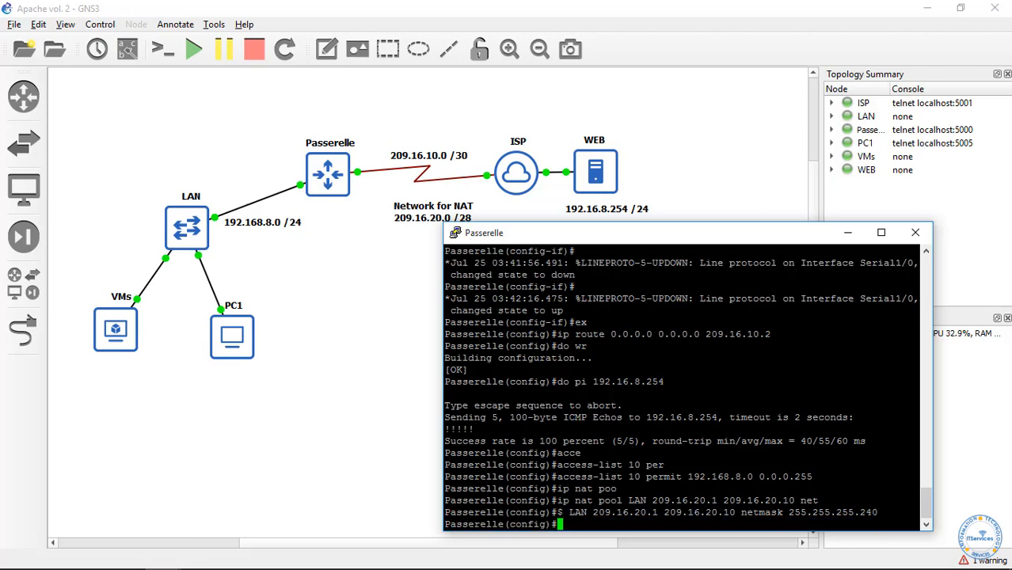
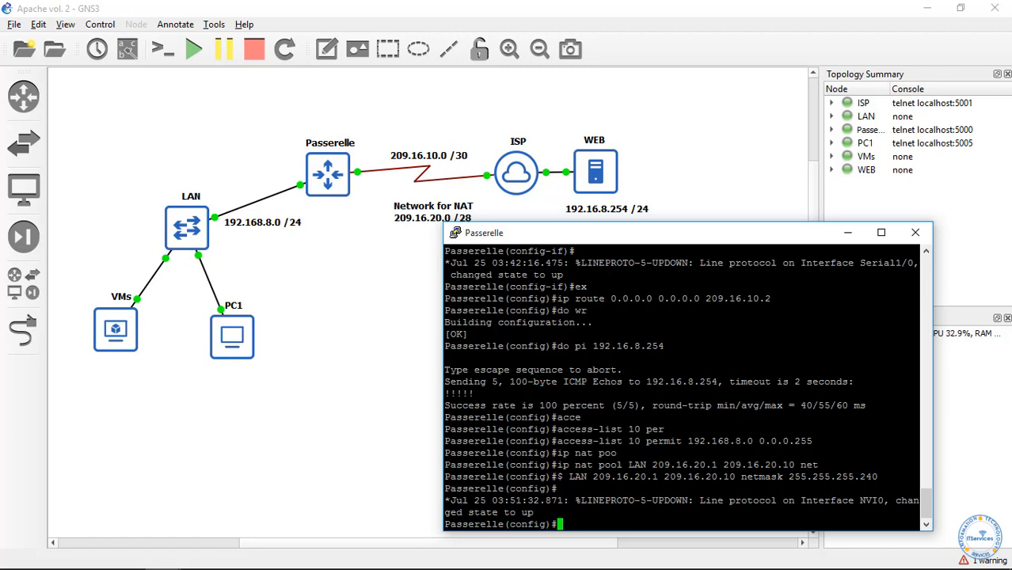
Begin the ip nat inside command on Passerelle and list its available keywords with the built-in help.
text(ip nat)
text(i)
key(BackSpace)
text(nsi)
key(Tab)
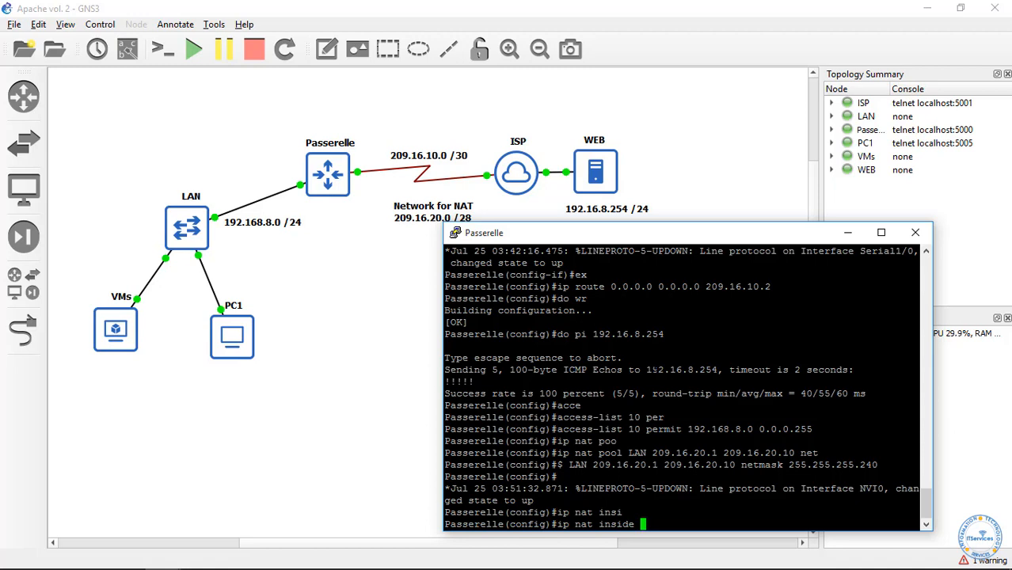
text(sou)
key(Tab)
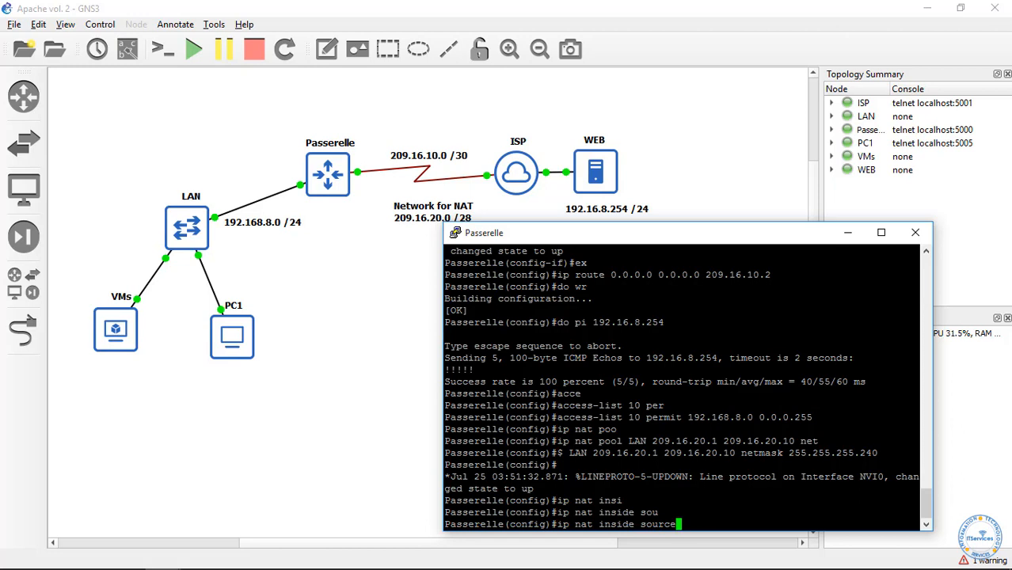
key(BackSpace)
key(BackSpace)
key(BackSpace)
key(BackSpace)
key(BackSpace)
key(BackSpace)
text(?)
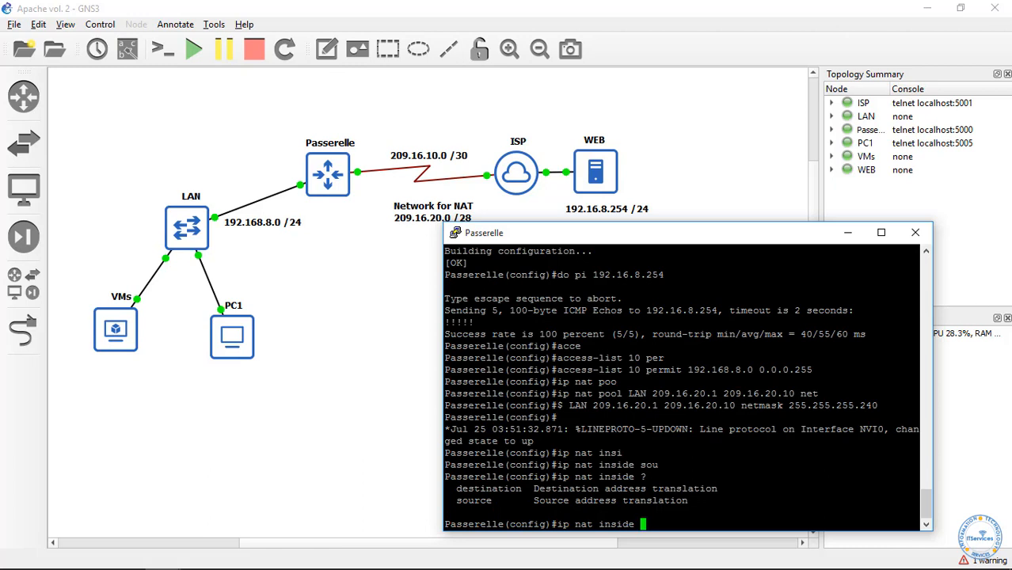
Complete the rule as ip nat inside source list 10 pool LAN, consulting the help for the source and list keywords.
text(sour)
key(Tab)
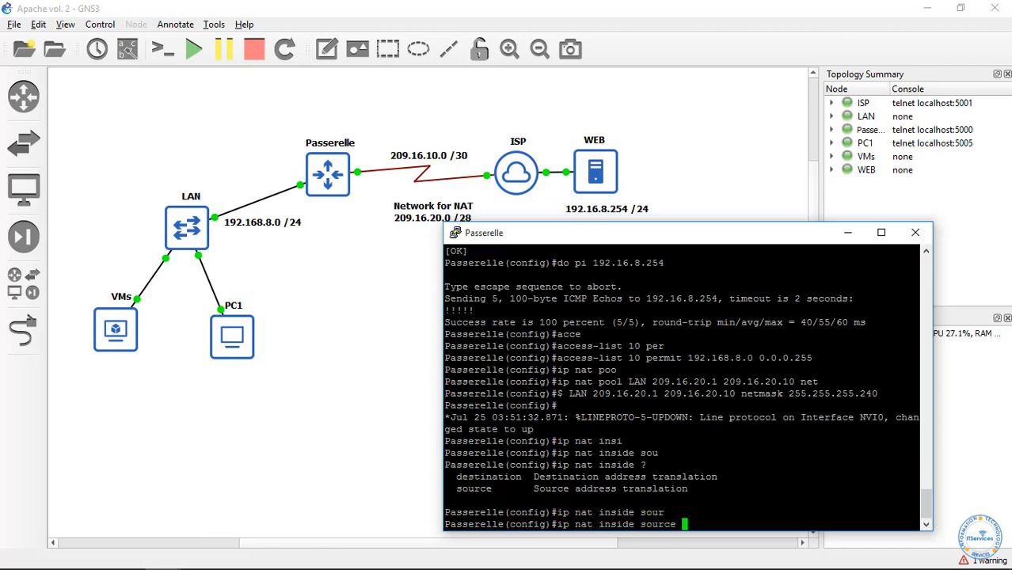
text(?)
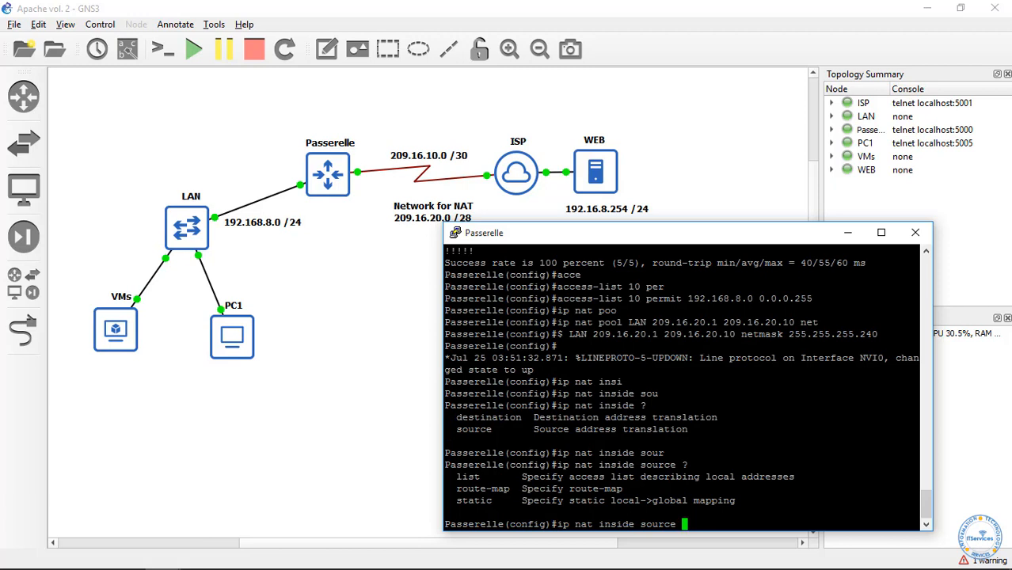
text(lis)
key(Tab)
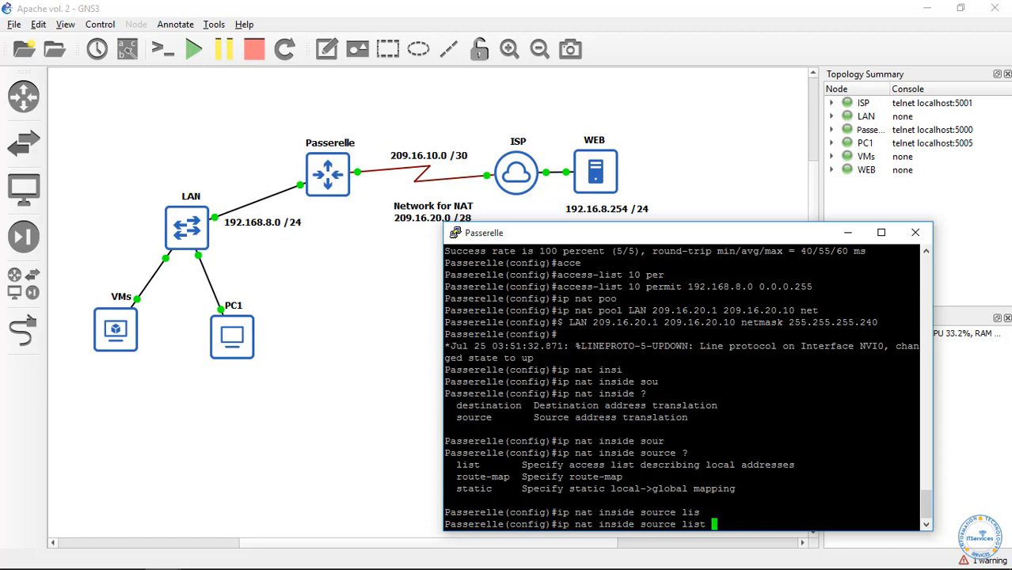
text(?)
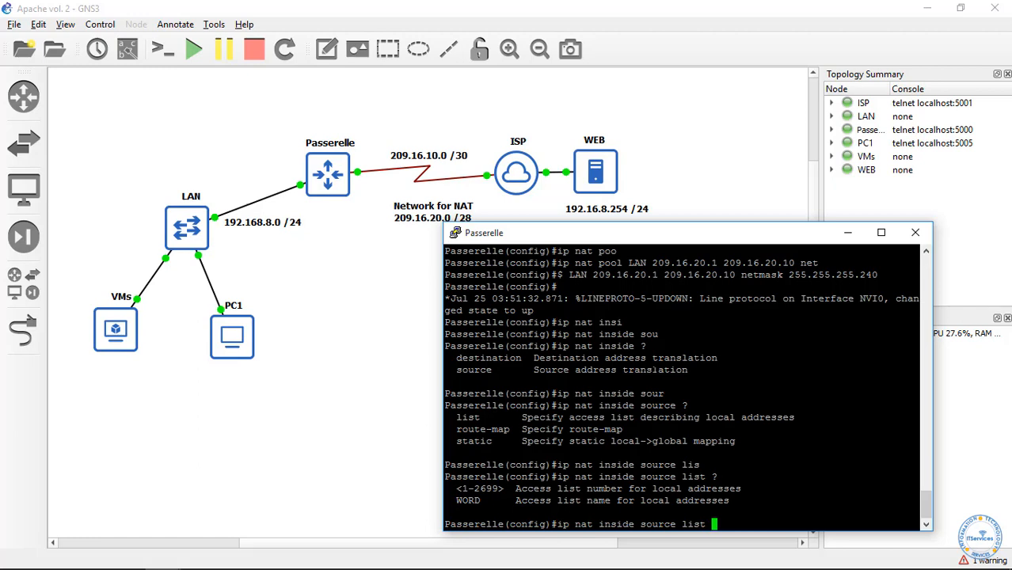
text(10 po)
key(Tab)
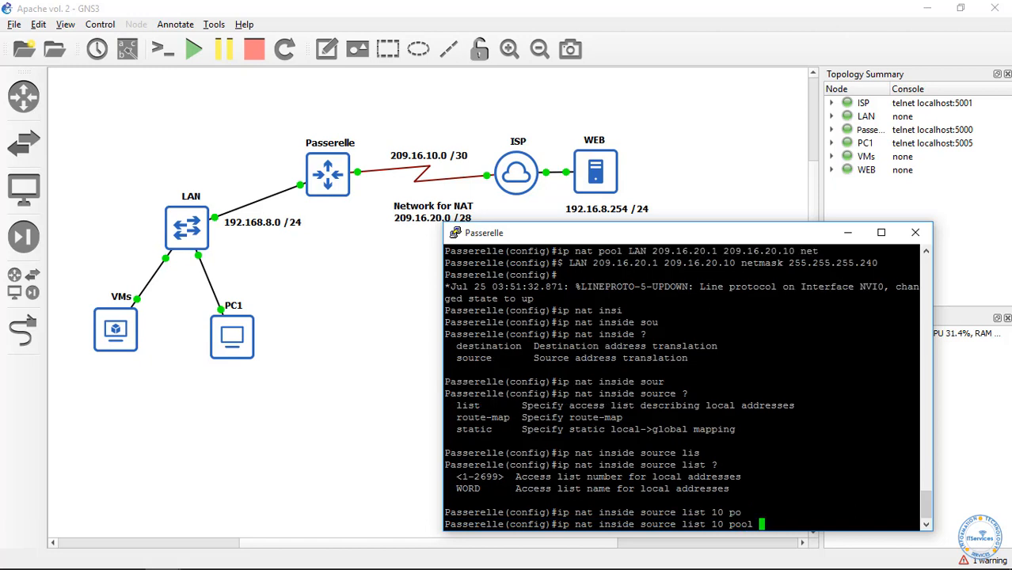
text(LAN)
key(Return)
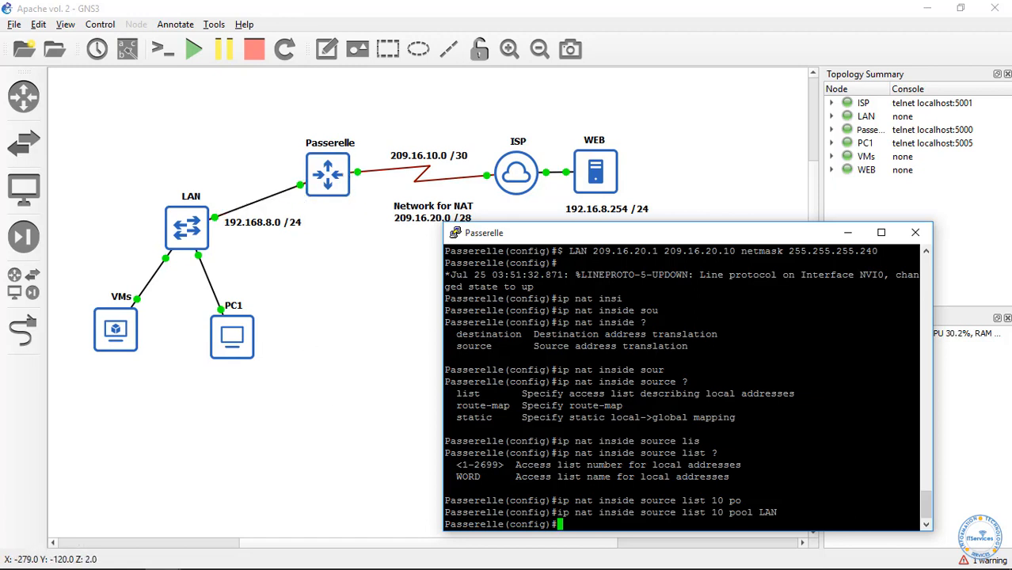
Set Passerelle's FastEthernet 0/0 as a NAT inside interface.
text(int)
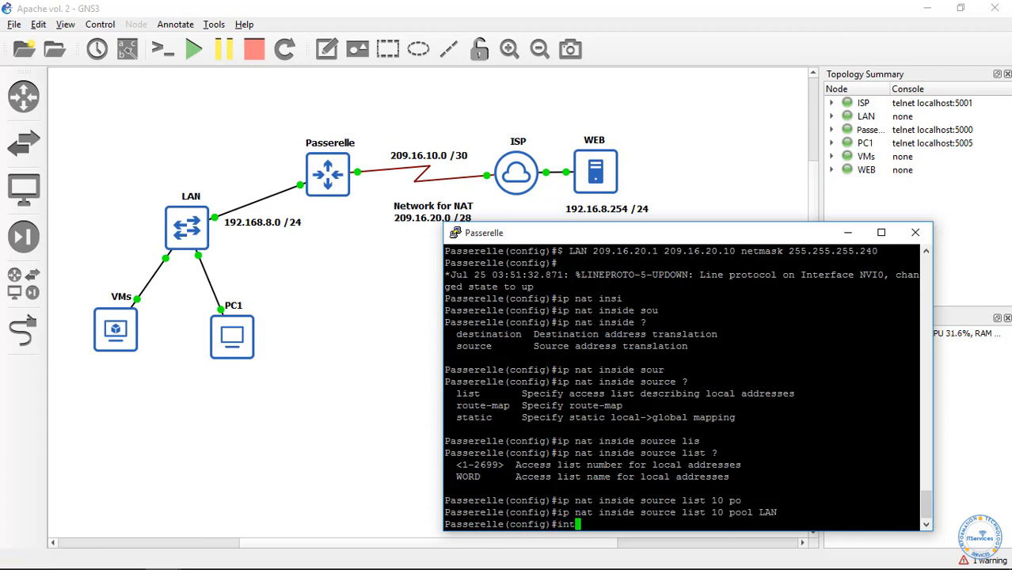
key(Tab)
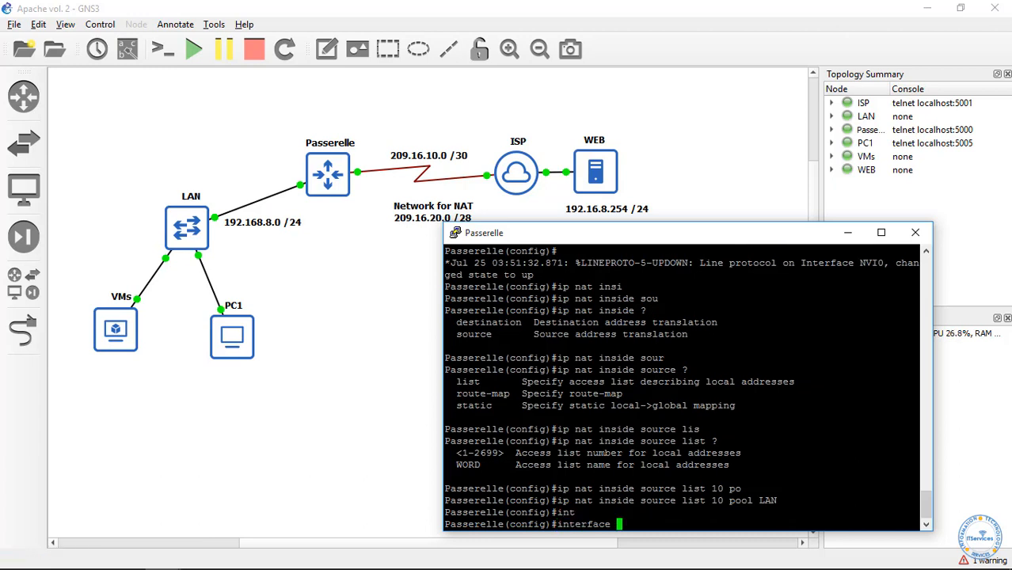
text(fa)
key(Tab)
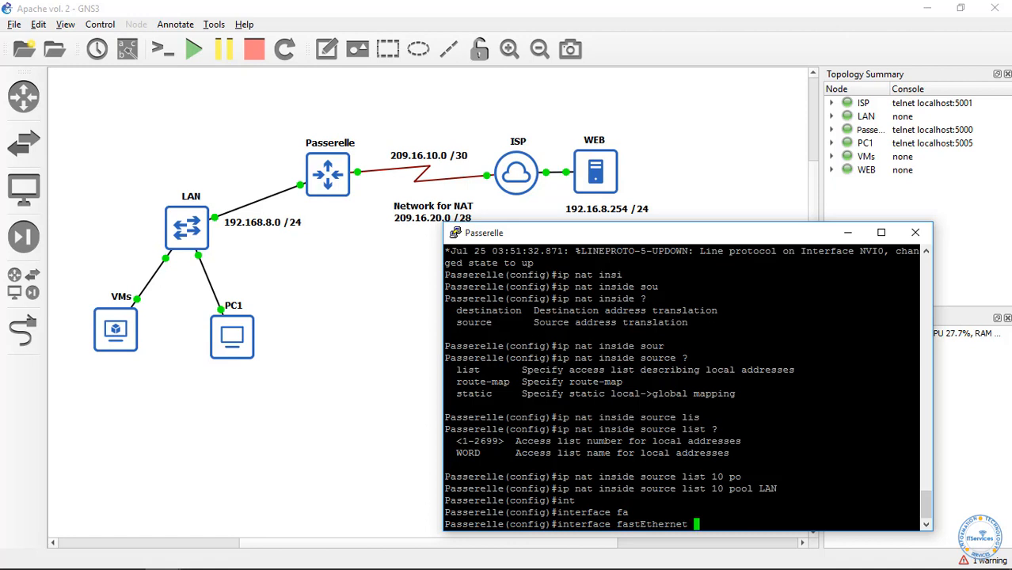
text(0/0)
key(Return)
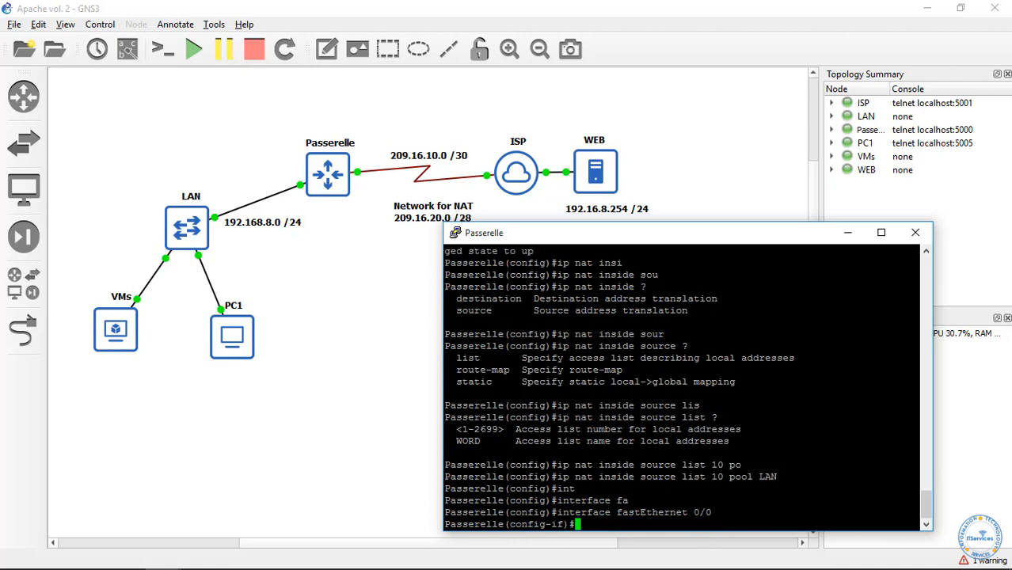
text(ip nat ins)
key(Tab)
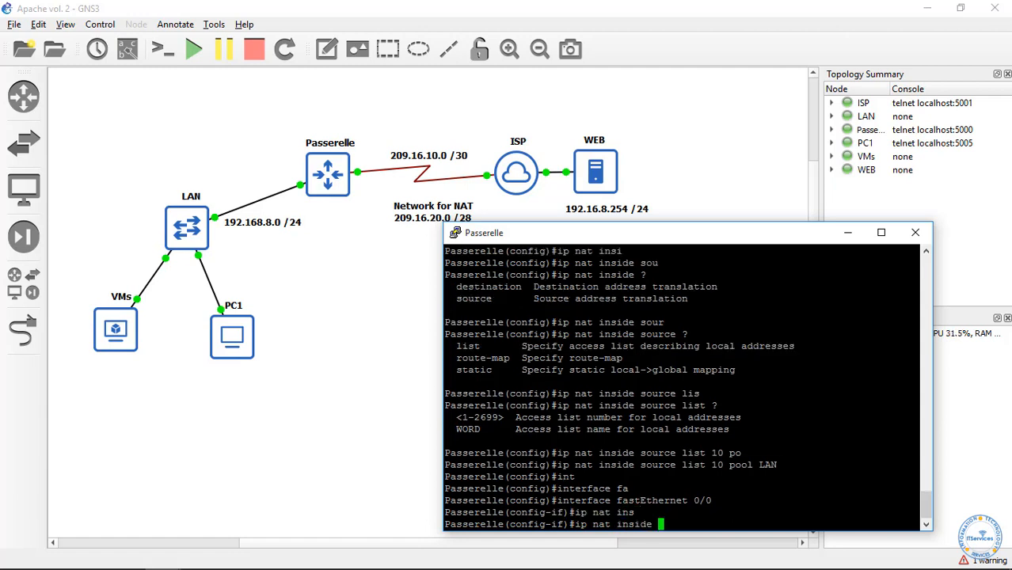
key(Return)
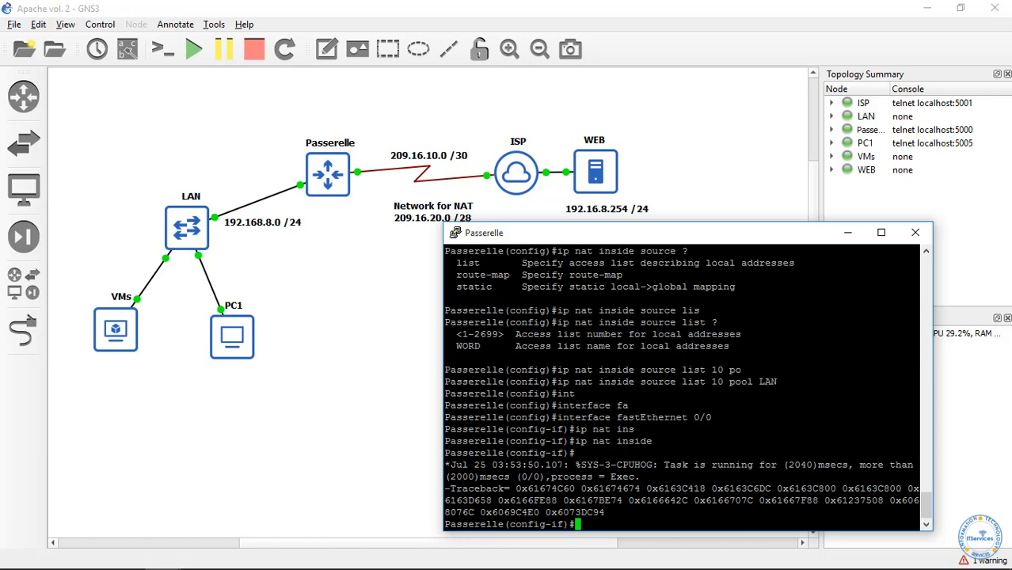
Set Passerelle's serial interface se1/0 as NAT outside and save the router configuration with do wr.
text(int se1/0)
key(Return)
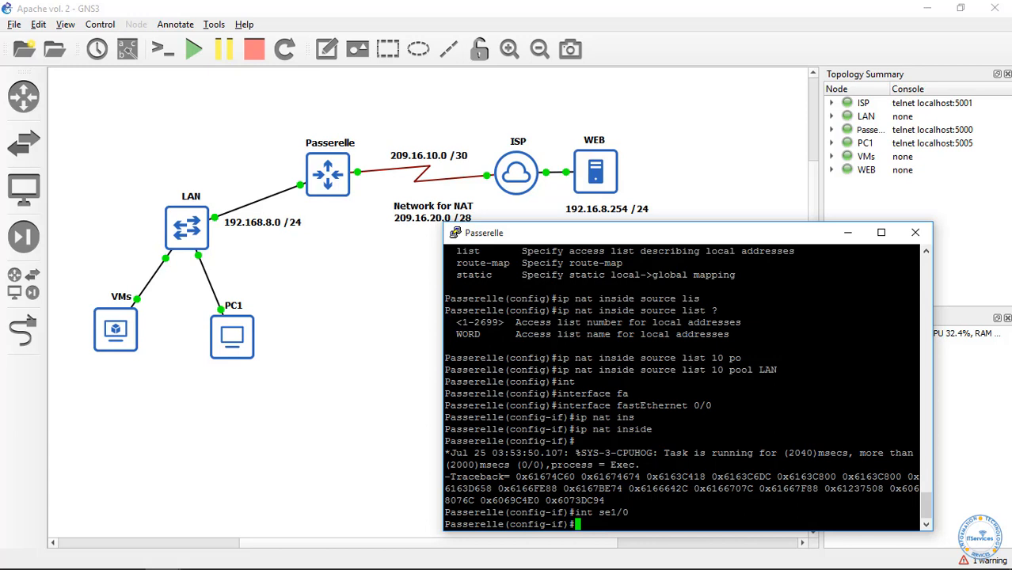
text(ip nat out)
key(Tab)
key(Return)
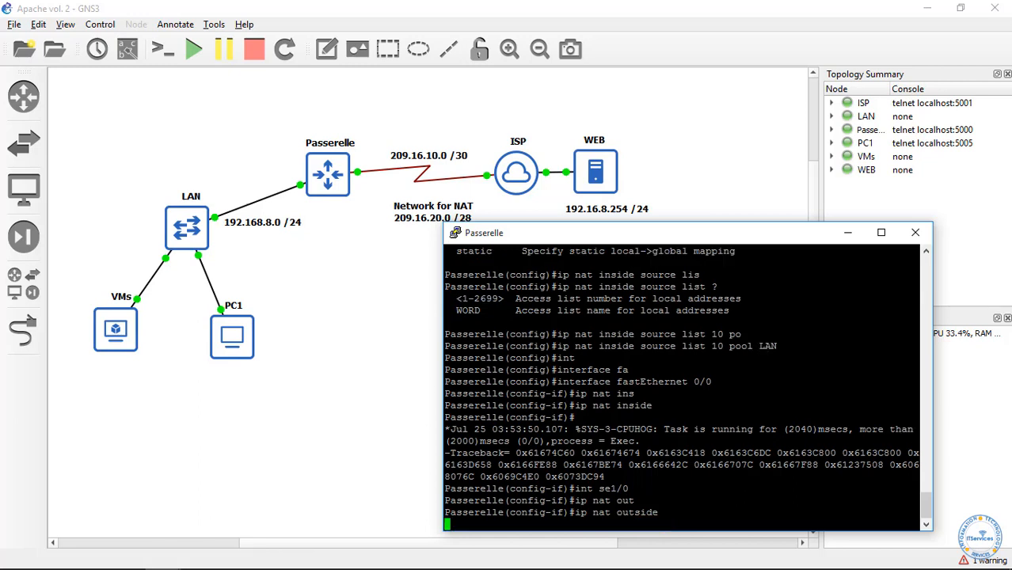
text(do )
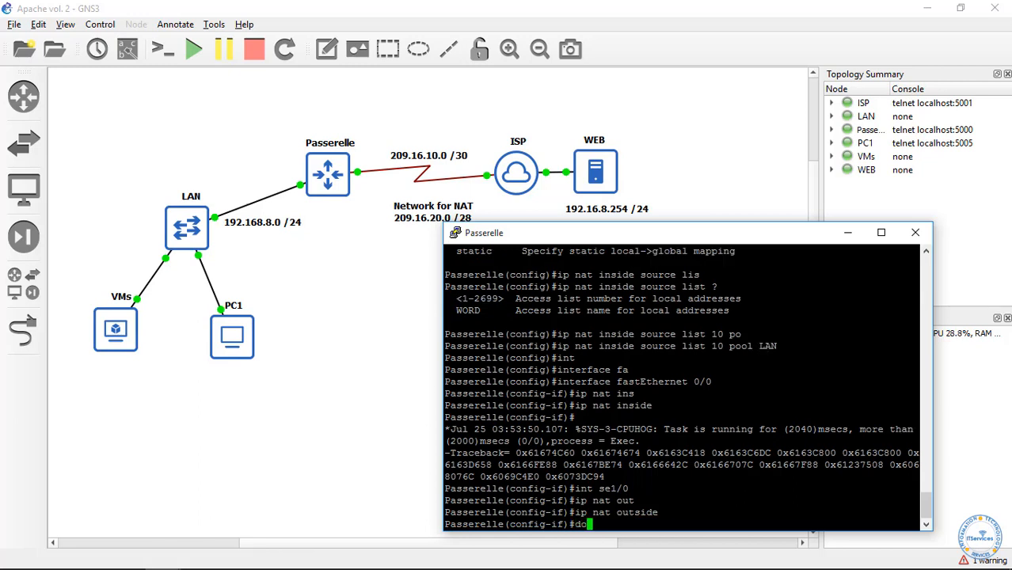
text(wr)
key(Return)
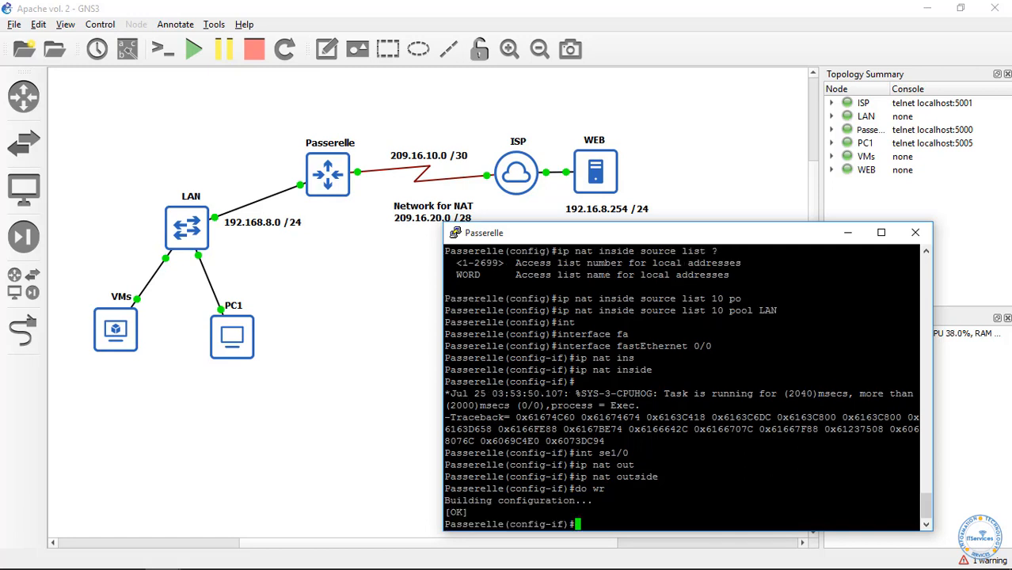
Leave configuration mode on Passerelle and display the NAT table with show ip nat translations.
text(end)
key(Return)
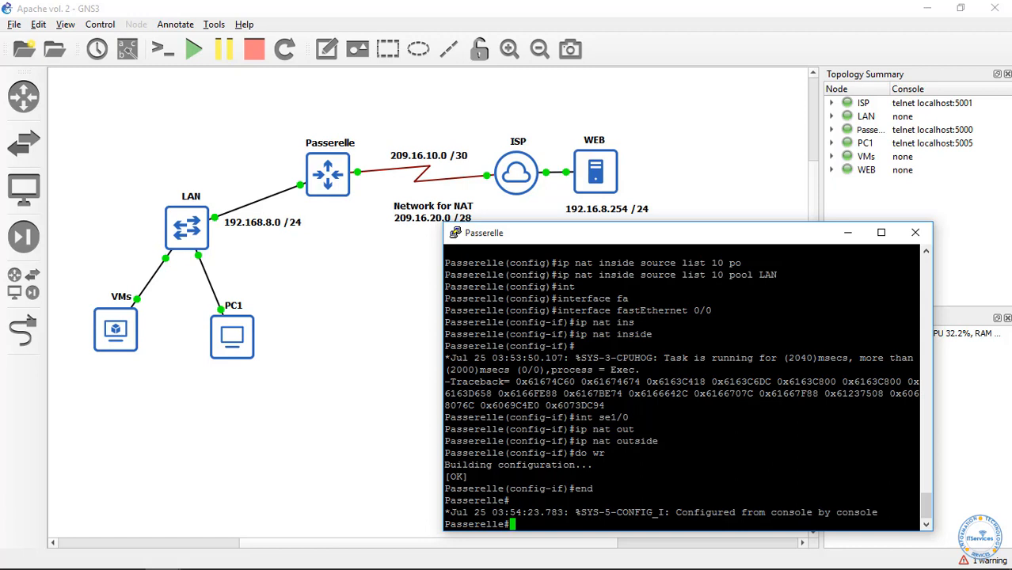
text(sh)
key(Tab)
text(ip )
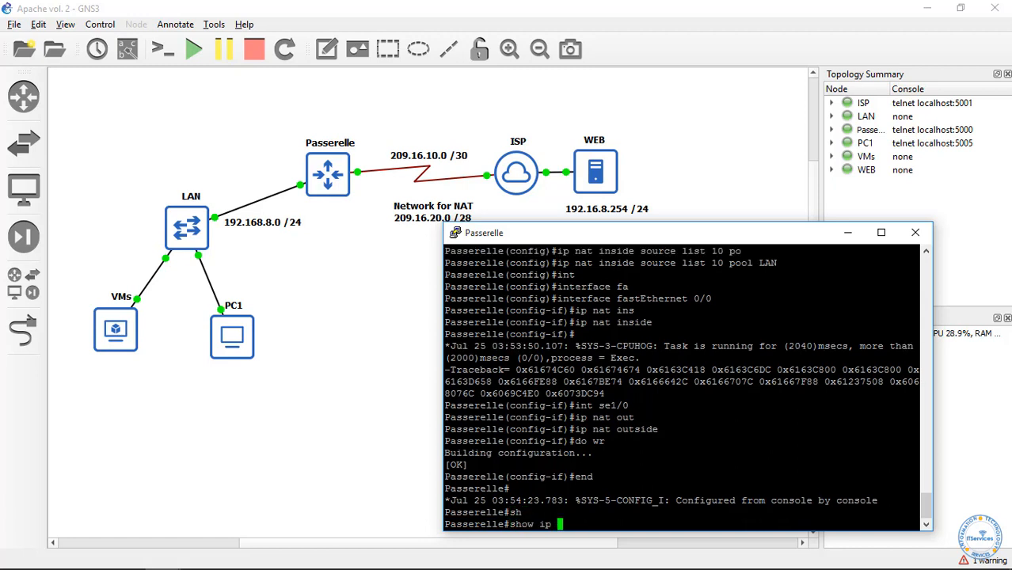
text(nat)
key(Tab)
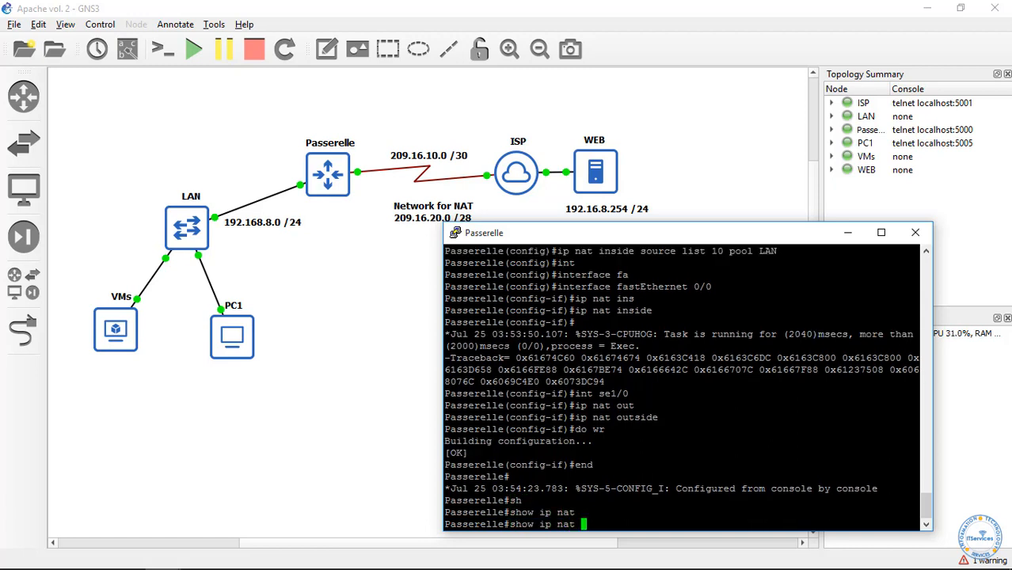
text(tr)
key(Tab)
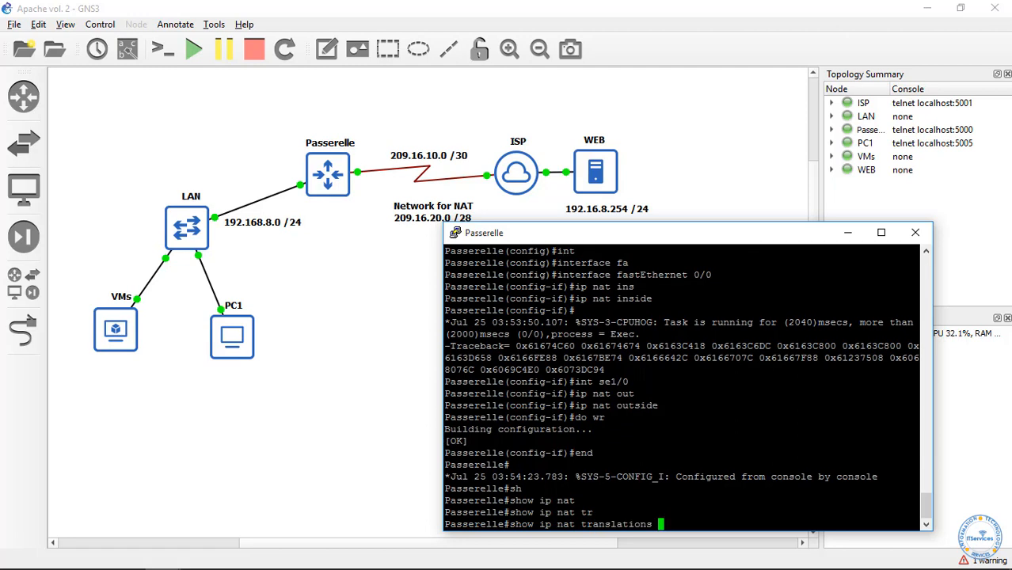
key(Return)
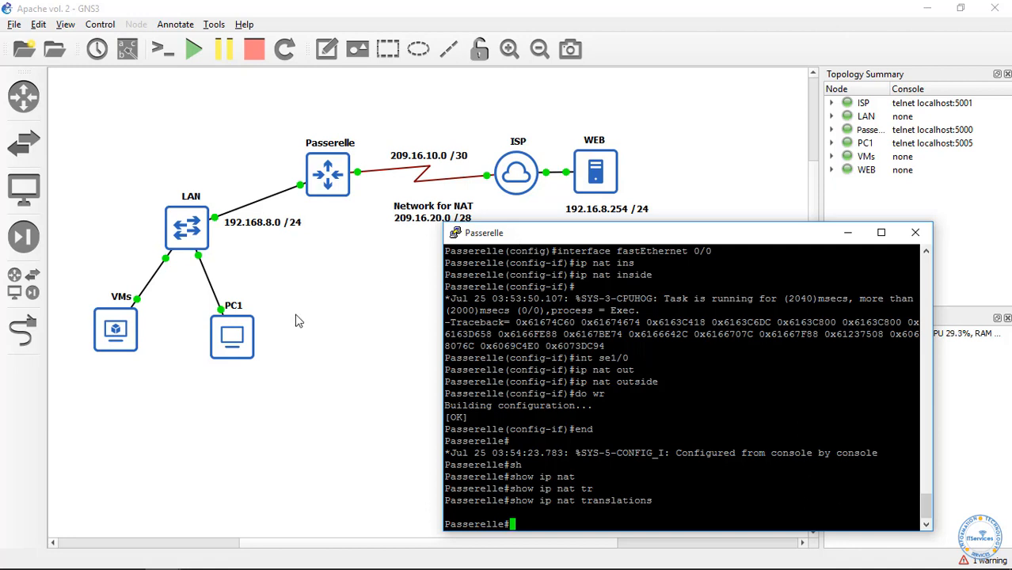
Switch to PC1's console, repeat the ping to 192.16.8.254 and compare the output with the previous attempt.
click(174, 559)
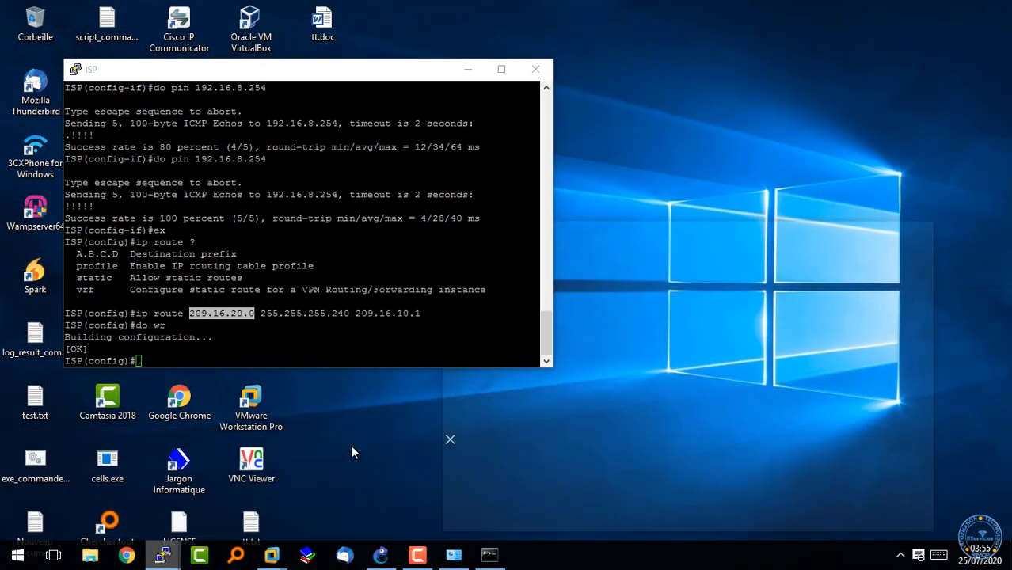
click(350, 444)
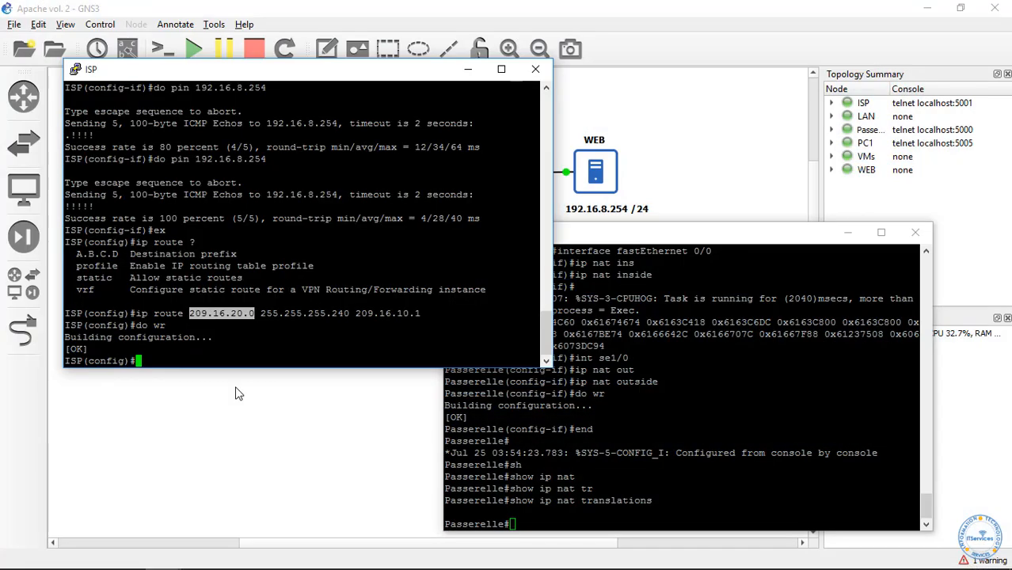
mouse_move(158, 560)
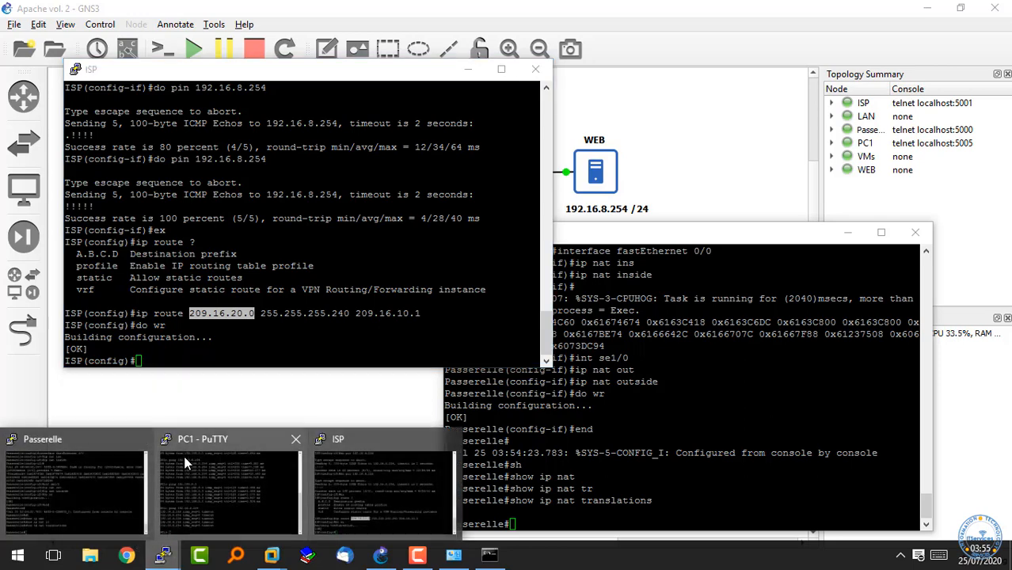
click(184, 456)
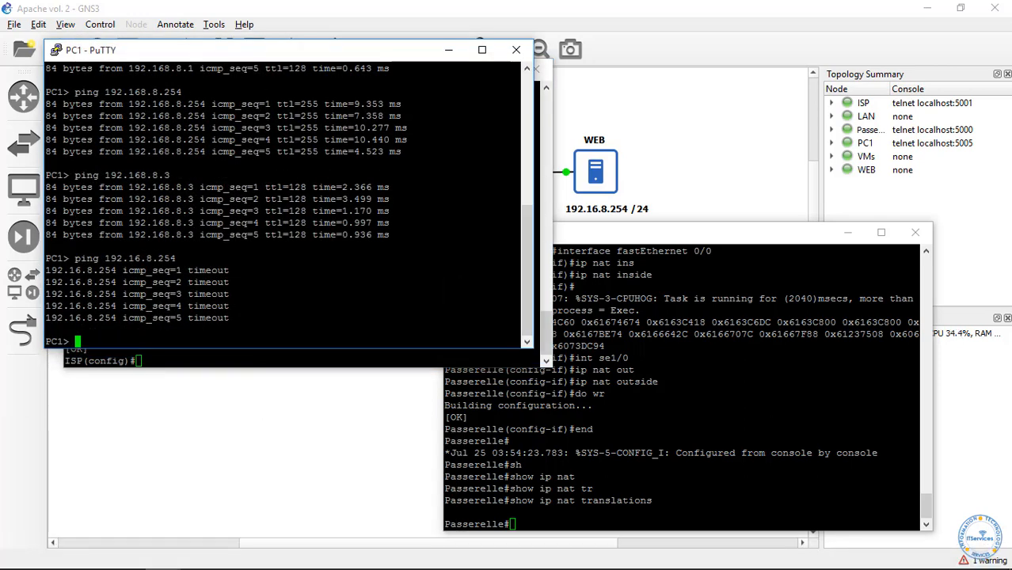
key(Up)
key(Return)
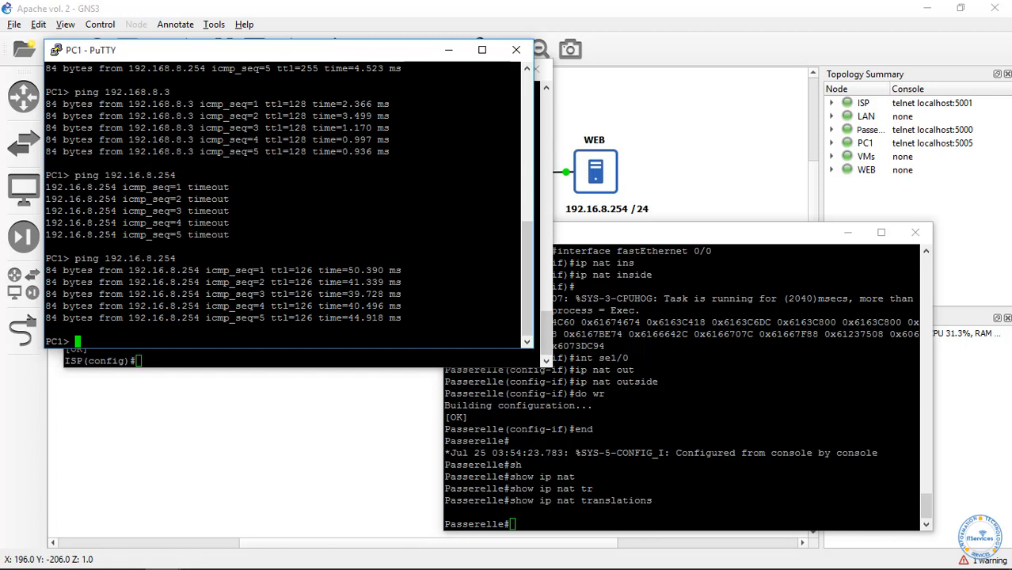
drag(285, 250, 38, 179)
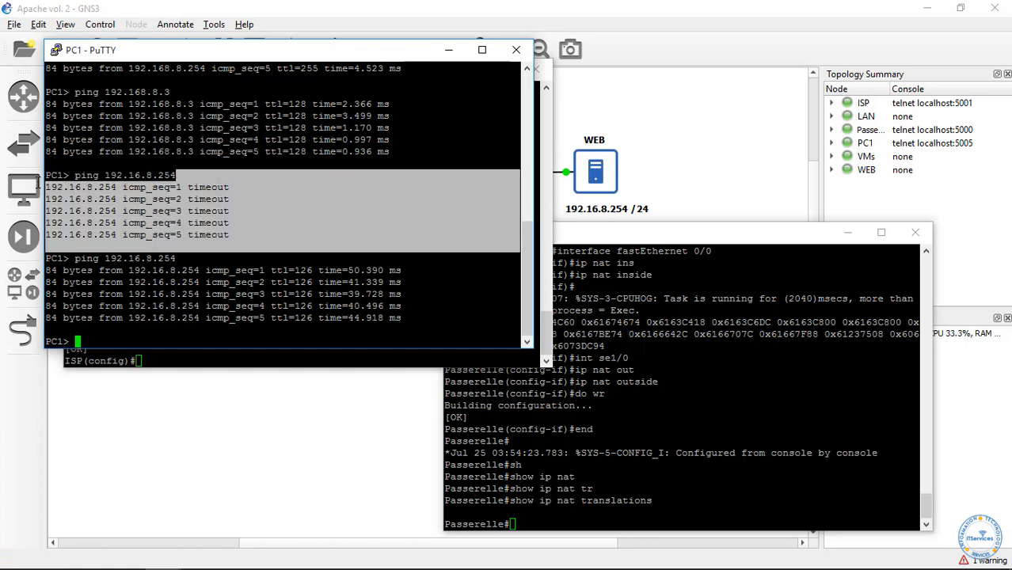
drag(443, 320, 176, 258)
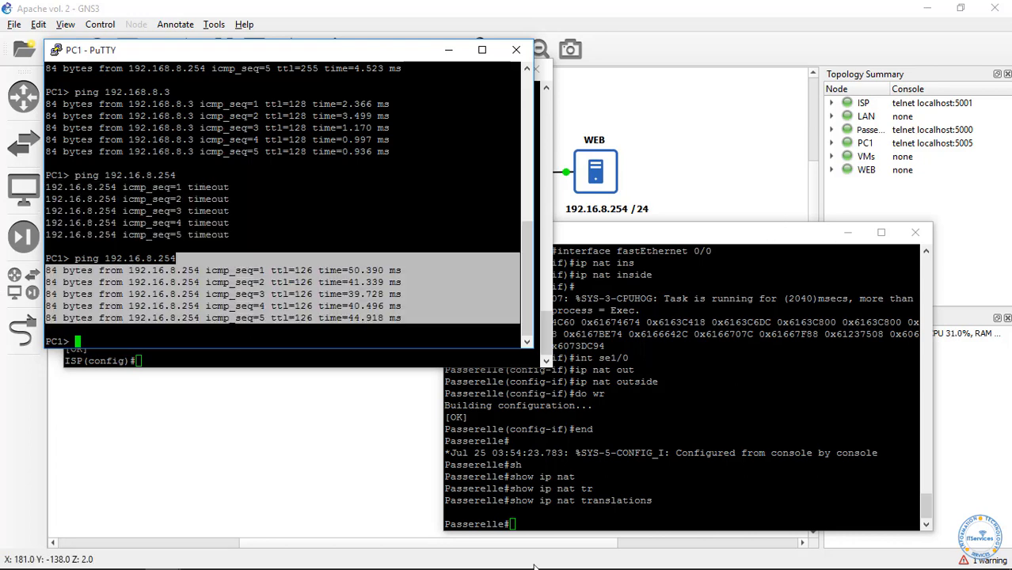
Return to Passerelle's console, rerun show ip nat translations and reposition the console window for reading.
click(516, 529)
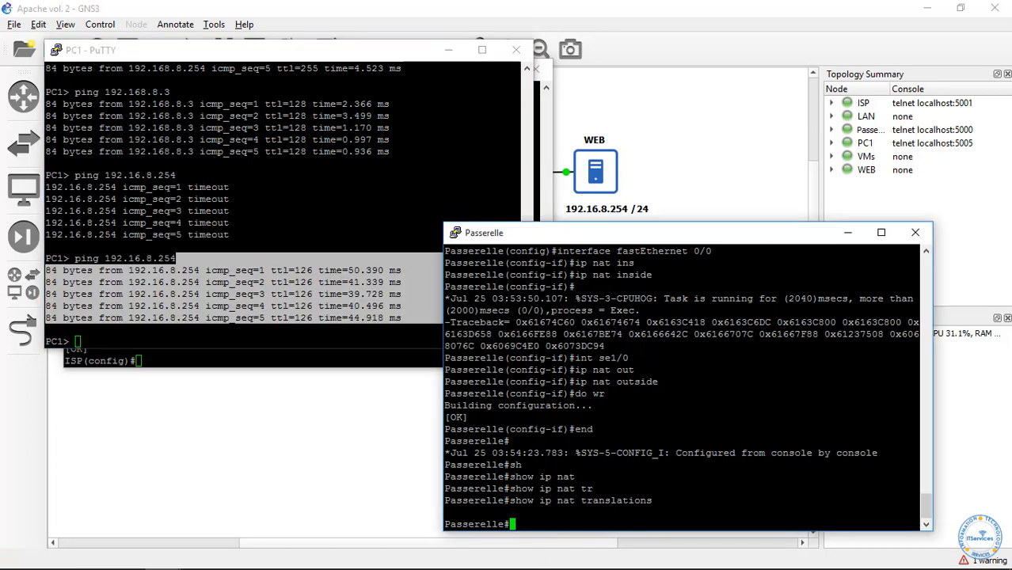
key(Up)
key(Return)
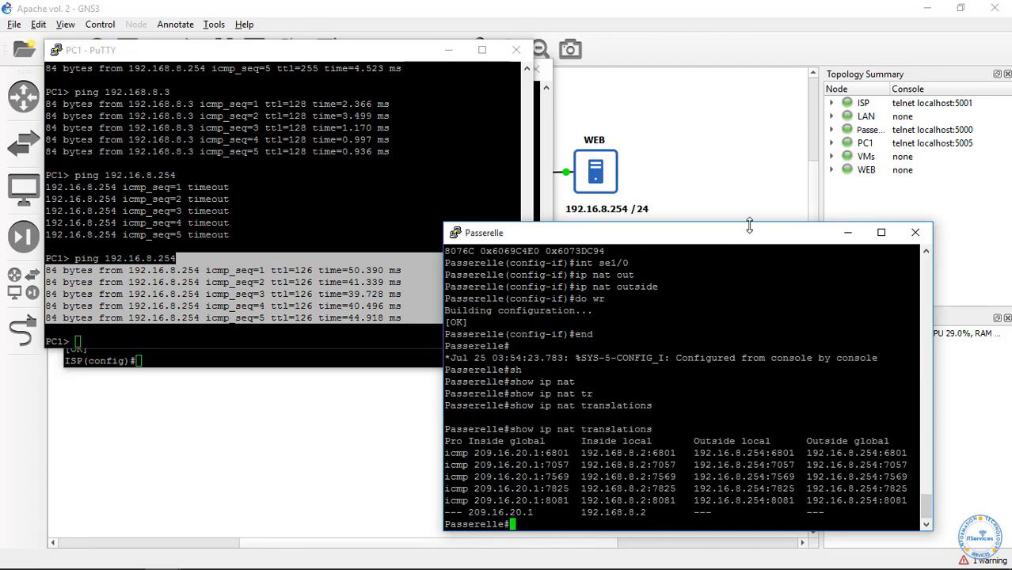
drag(742, 240, 730, 166)
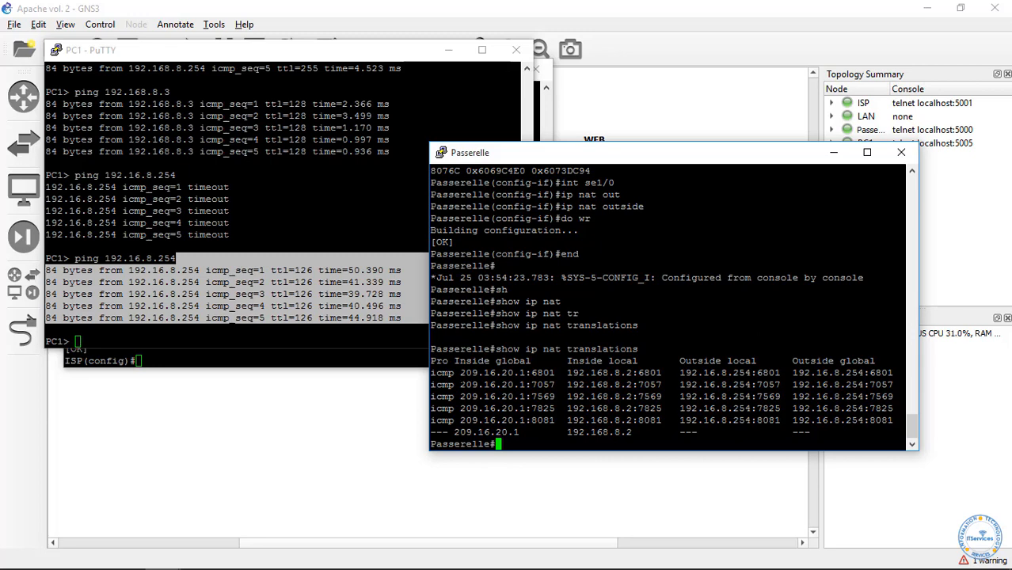
Examine the inside global, inside local, outside local and outside global addresses in the first ICMP translation entry.
drag(454, 372, 529, 372)
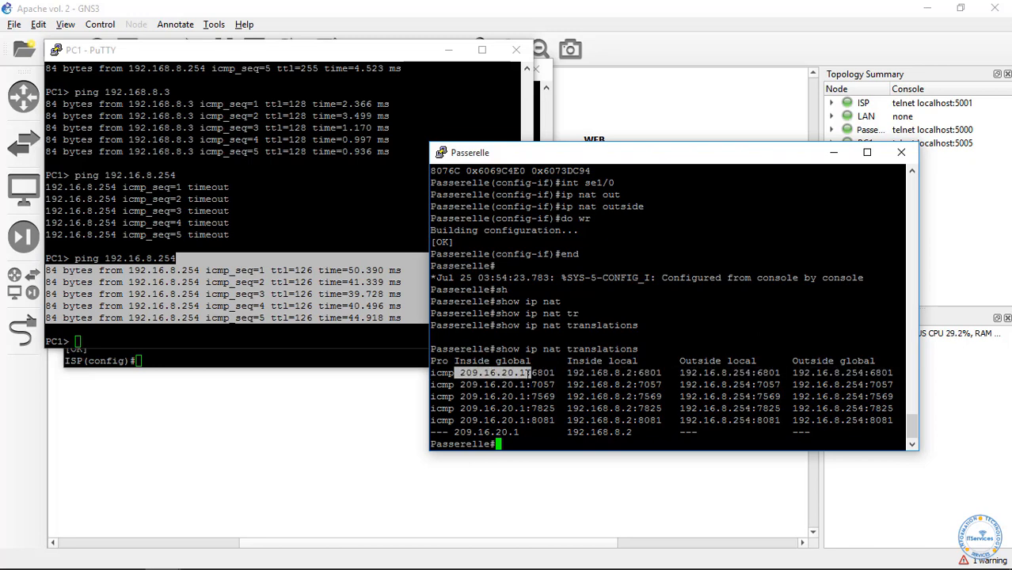
drag(529, 372, 529, 372)
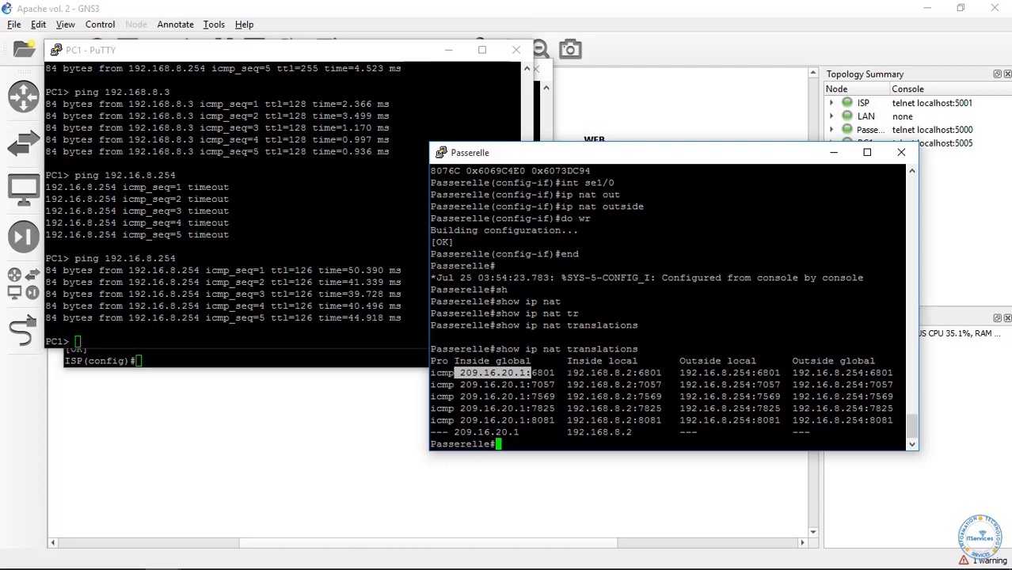
drag(567, 372, 632, 372)
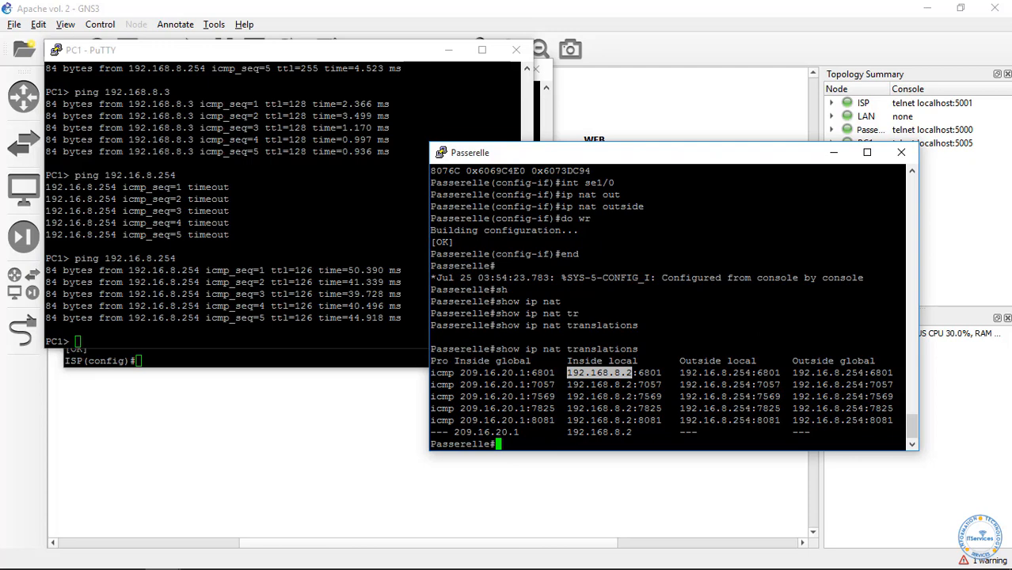
drag(679, 372, 857, 372)
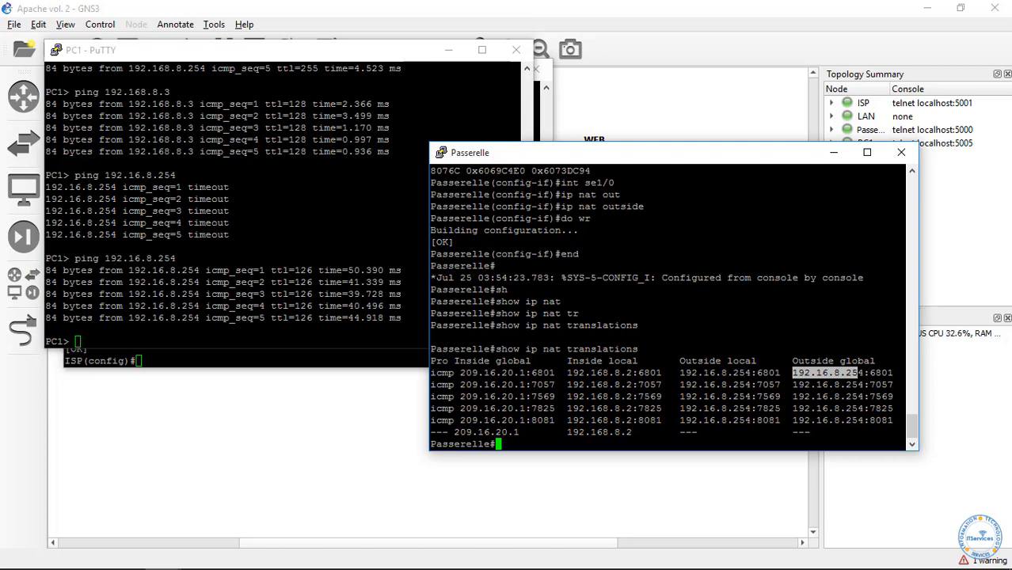
drag(525, 372, 461, 372)
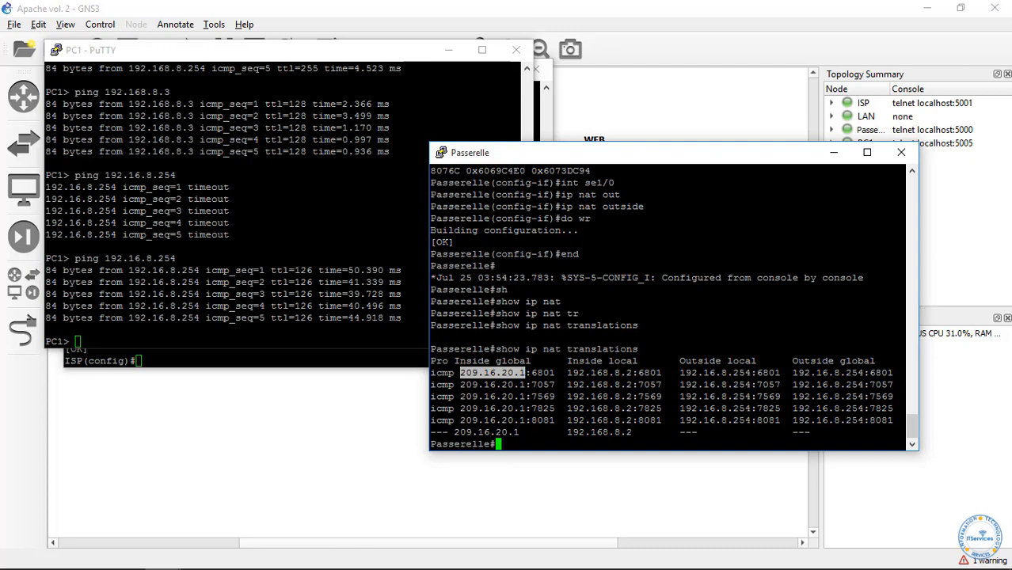
drag(562, 372, 633, 372)
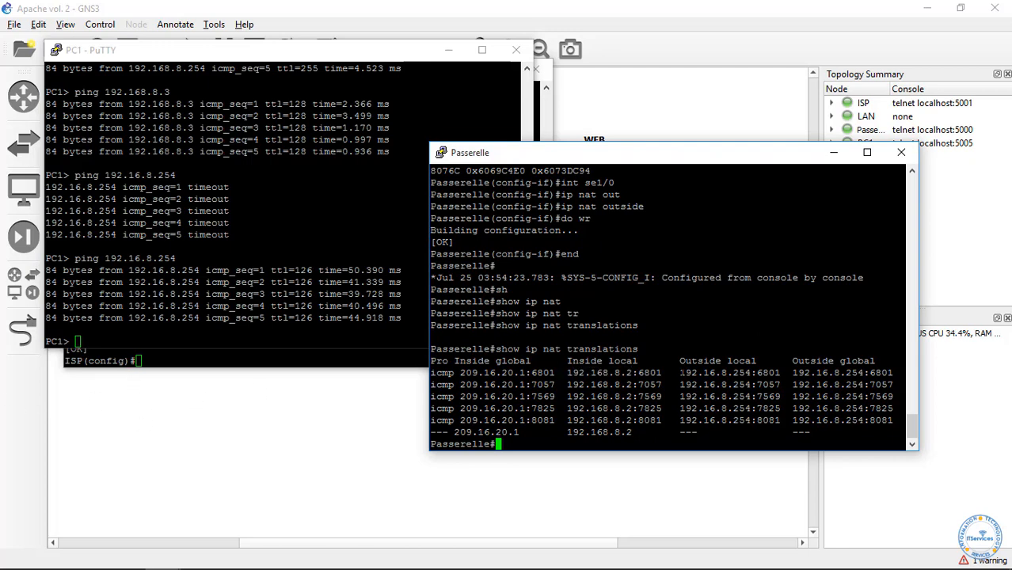
drag(679, 373, 749, 372)
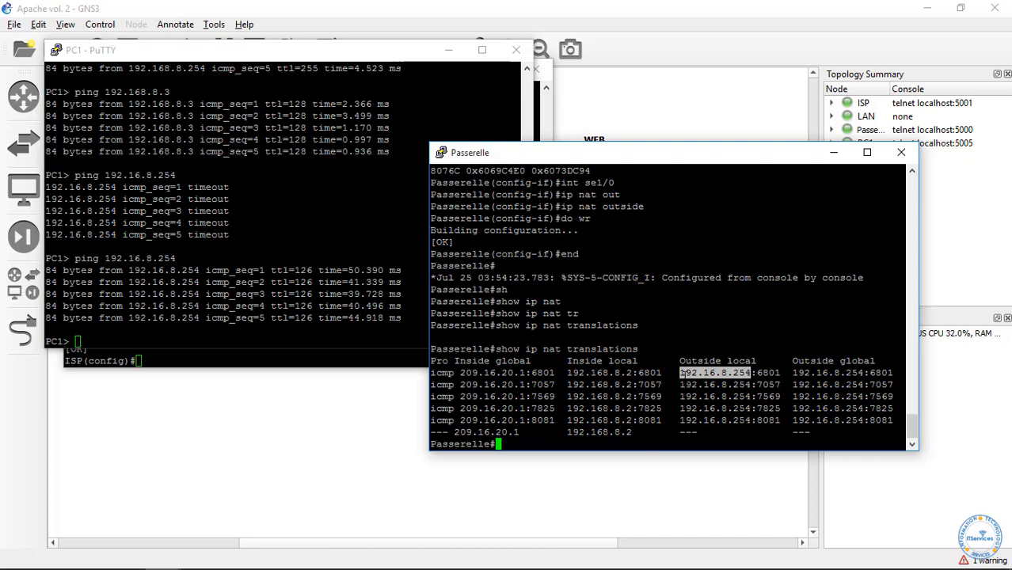
drag(676, 373, 750, 372)
Switch to the ITServices virtual machine in VMware Workstation and ping 192.16.8.254 from its command prompt.
mouse_move(340, 568)
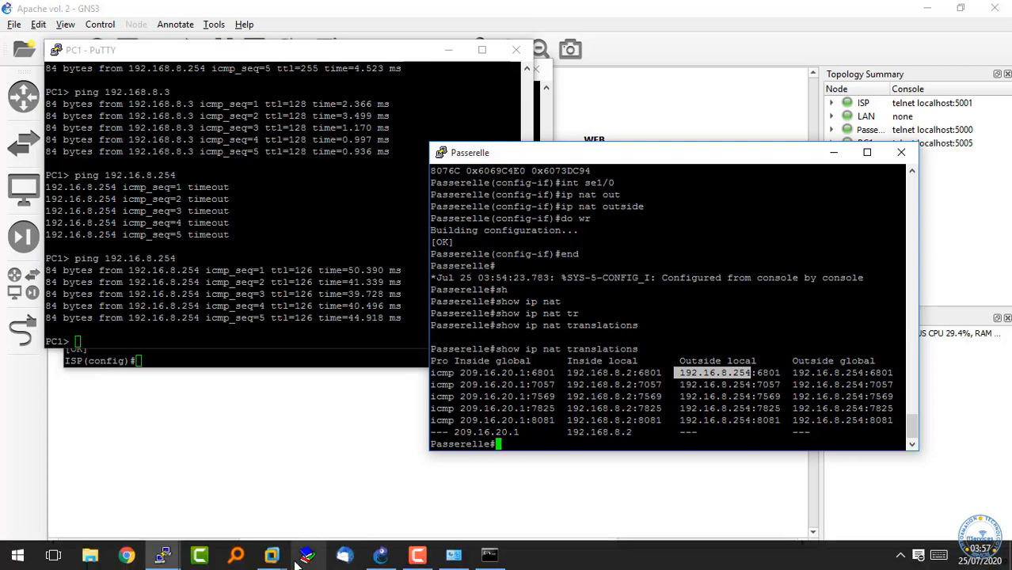
mouse_move(306, 558)
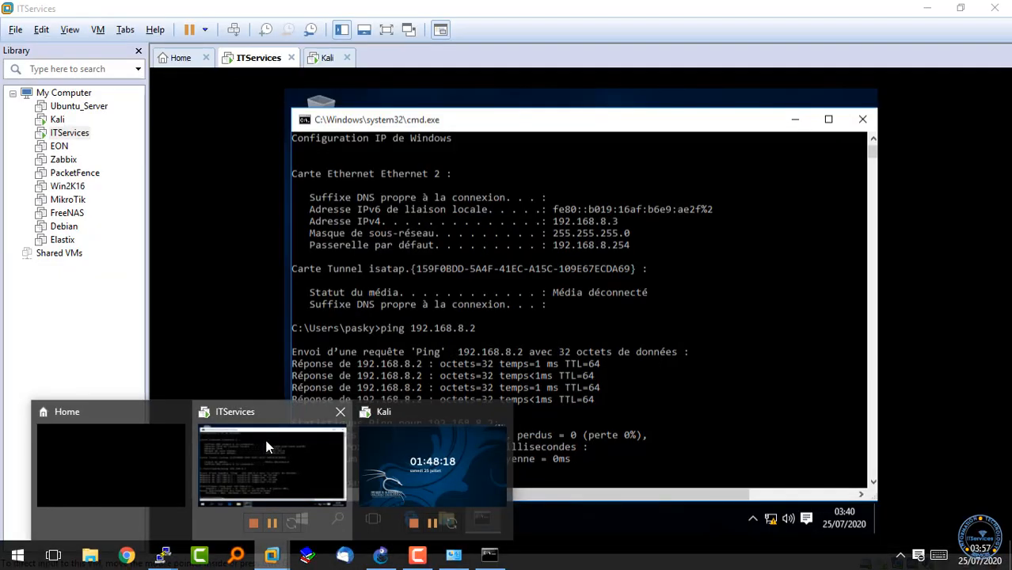
click(264, 436)
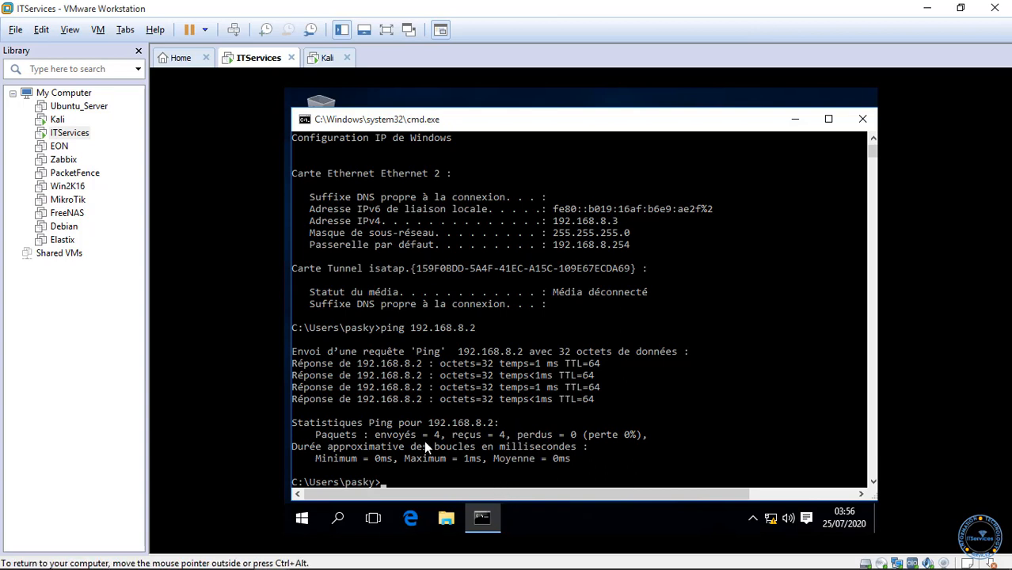
text(ping 192.16.8.254)
key(Return)
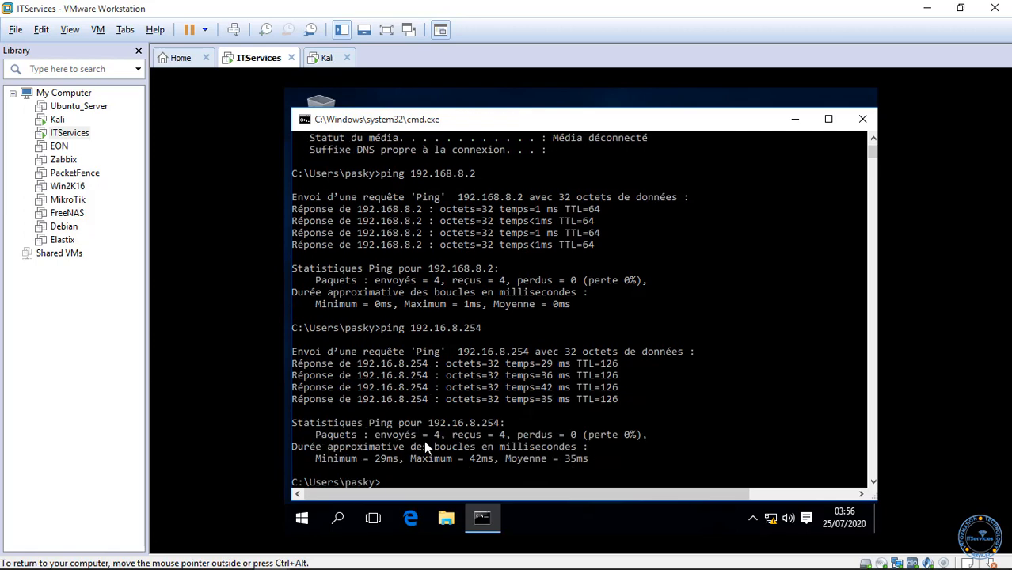
Run tracert 192.16.8.254 from the virtual machine and examine each hop along the route.
text(tracert 192.16.8.254)
key(Return)
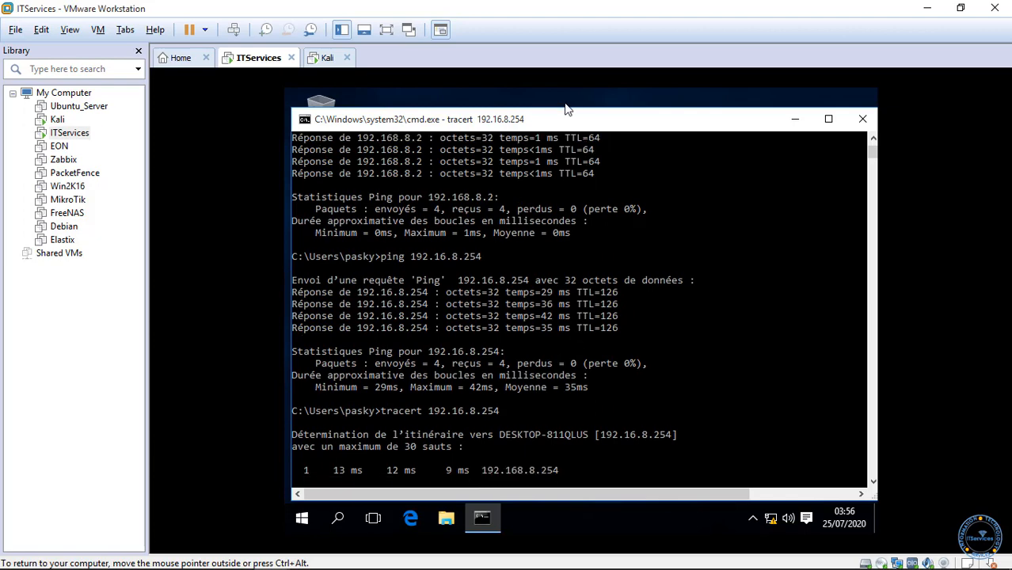
mouse_move(565, 126)
mouse_down()
mouse_move(567, 93)
mouse_move(566, 108)
mouse_up()
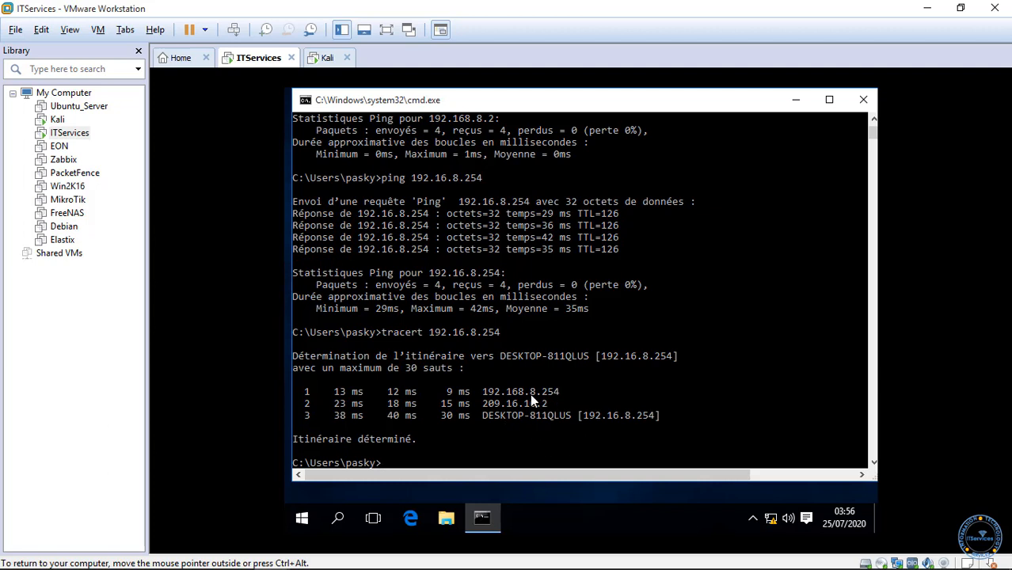
drag(480, 390, 565, 394)
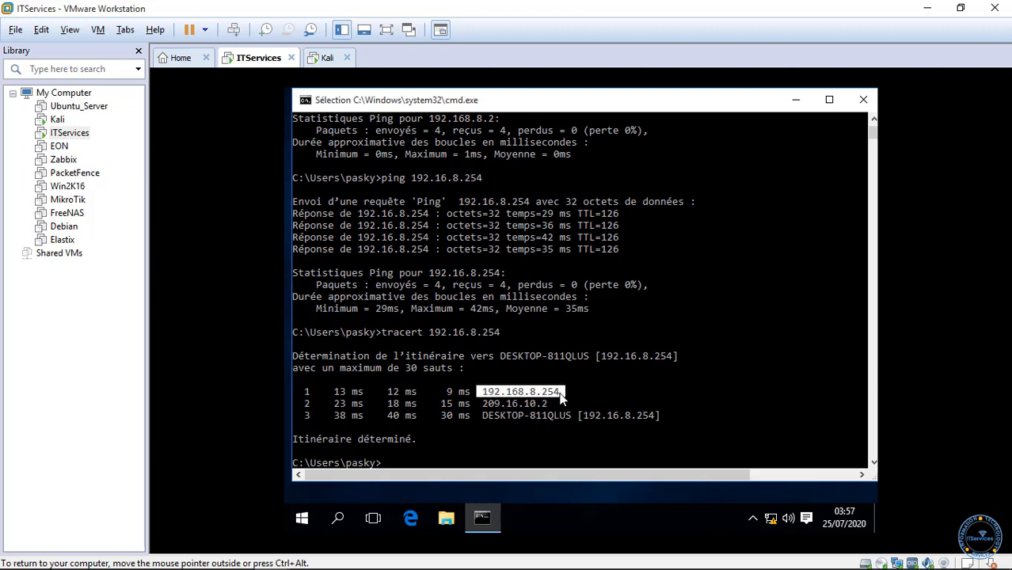
click(485, 403)
drag(485, 402, 550, 406)
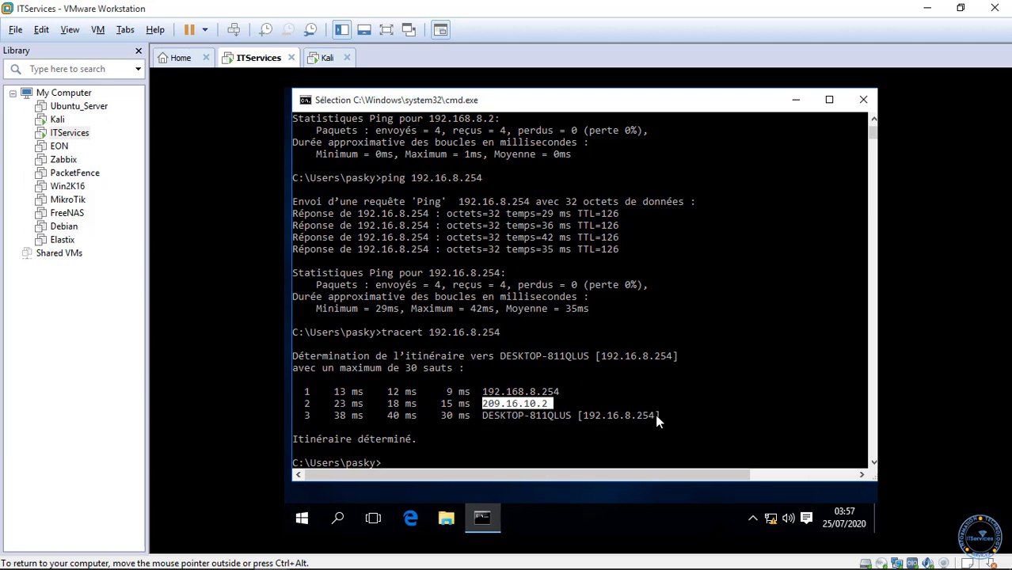
drag(652, 415, 483, 416)
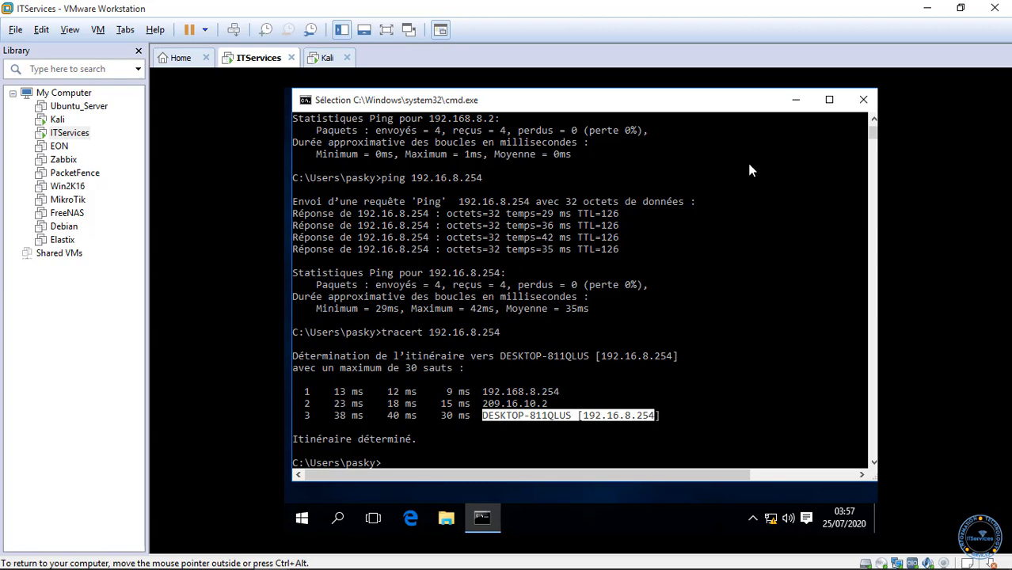
Minimize the virtual machine's command prompt and switch back to Passerelle's console.
click(795, 101)
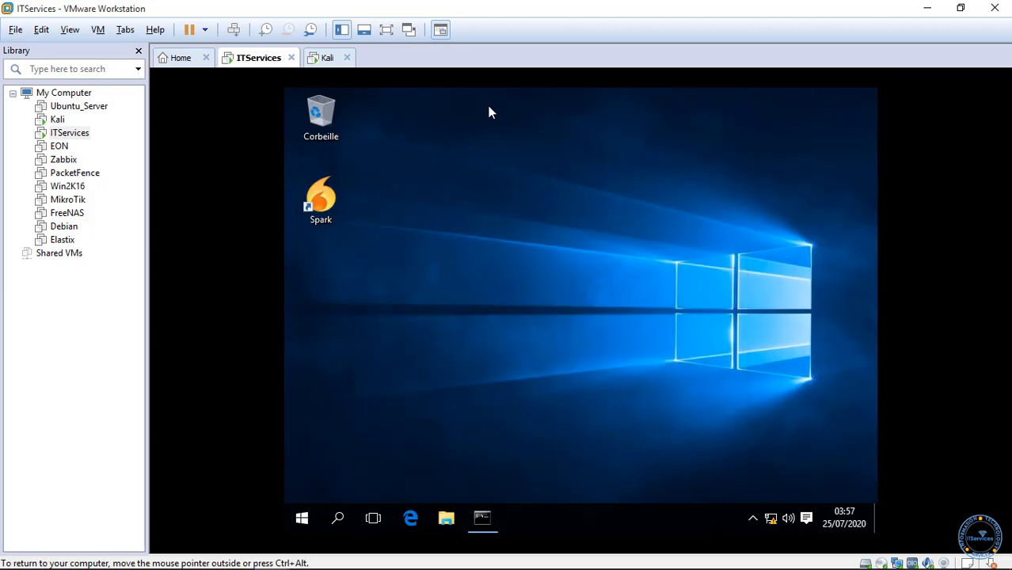
mouse_move(165, 561)
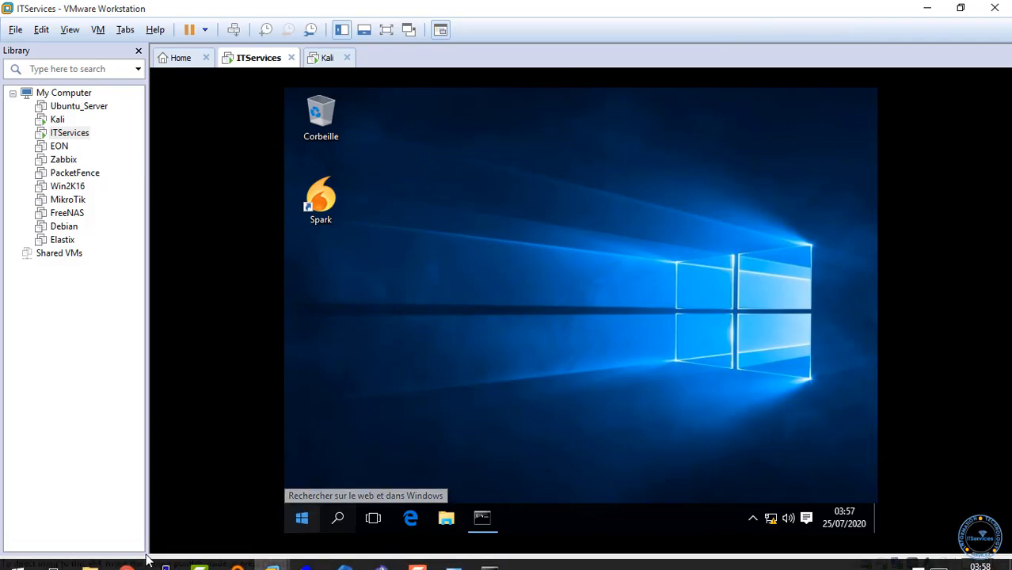
click(163, 557)
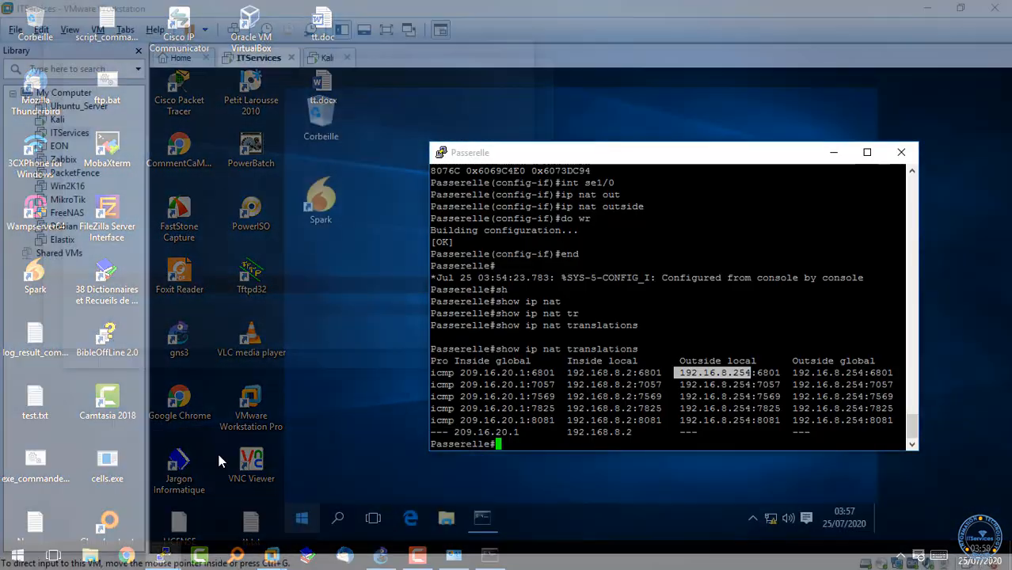
click(83, 479)
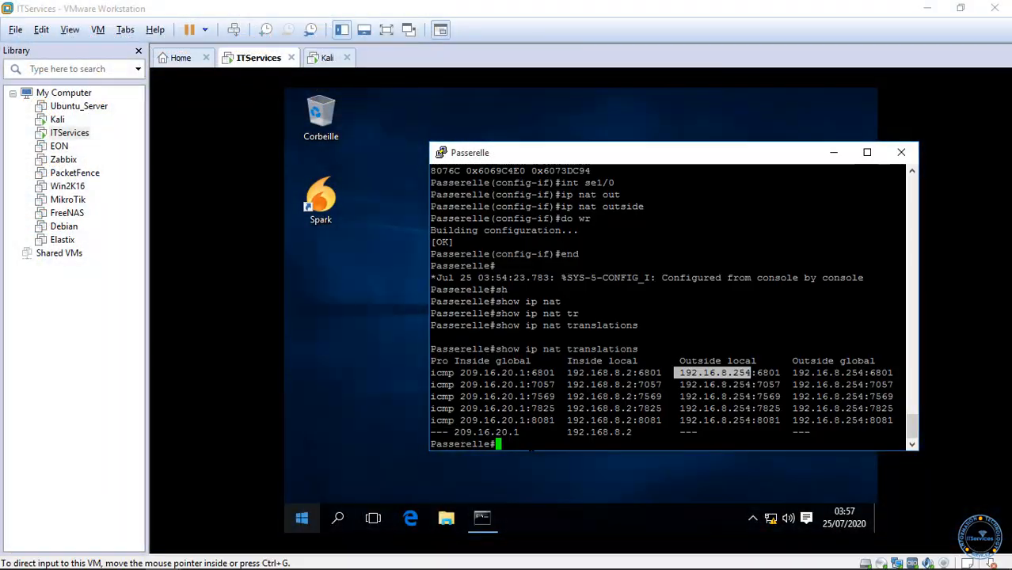
Show Passerelle's NAT translations again and examine the inside global address mapped to 192.168.8.3.
key(Up)
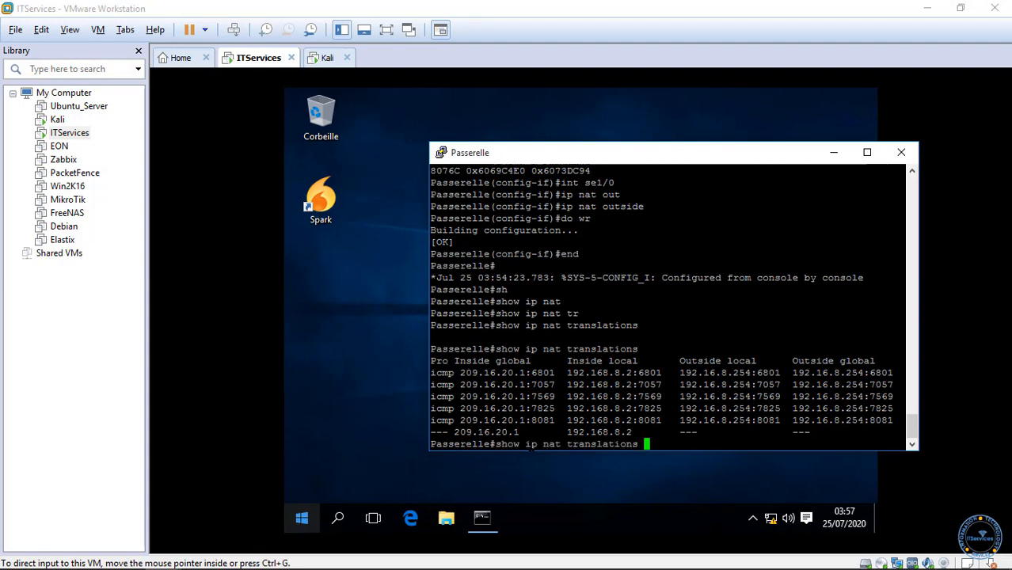
key(Return)
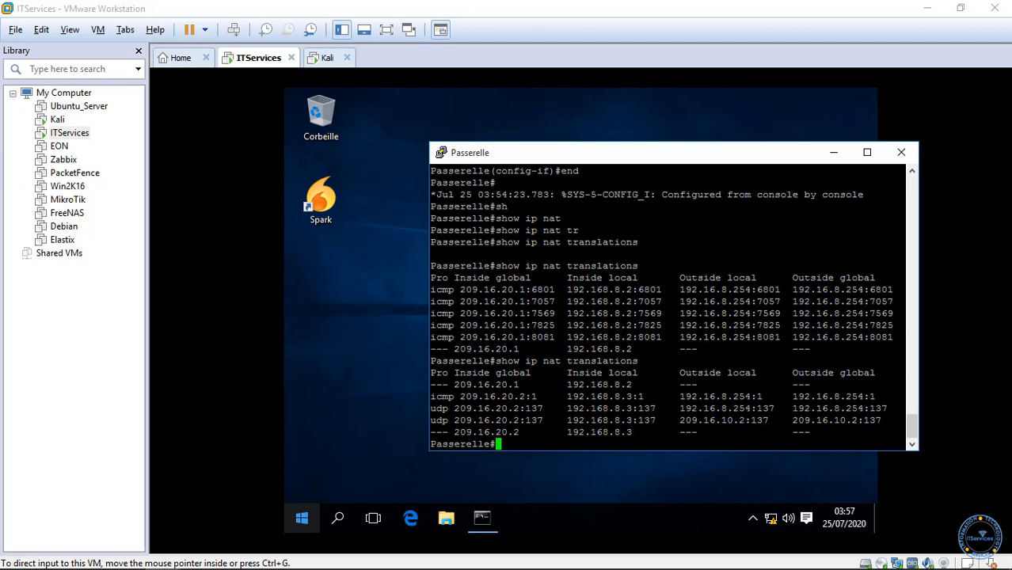
drag(531, 432, 455, 432)
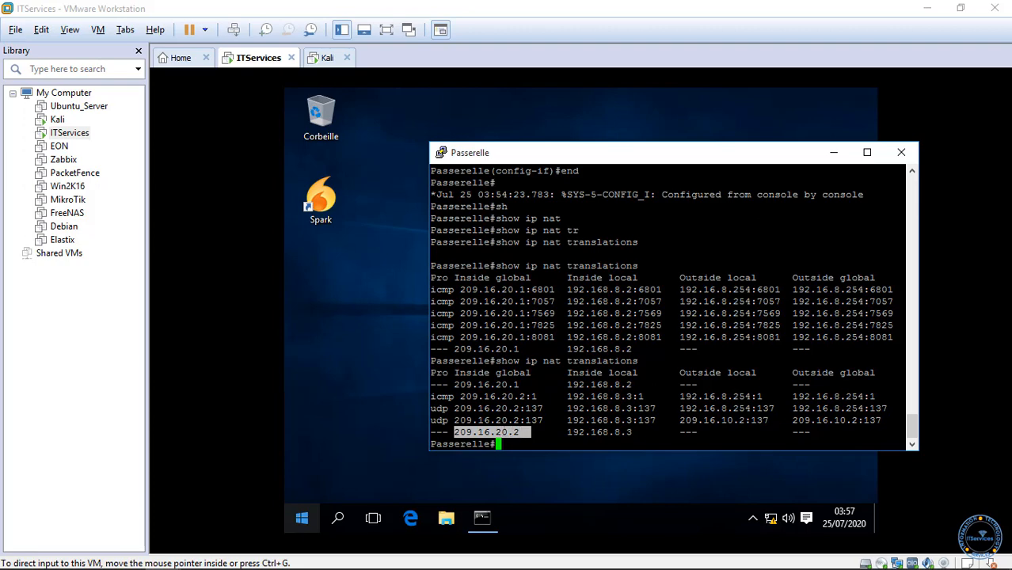
double_click(524, 433)
click(506, 432)
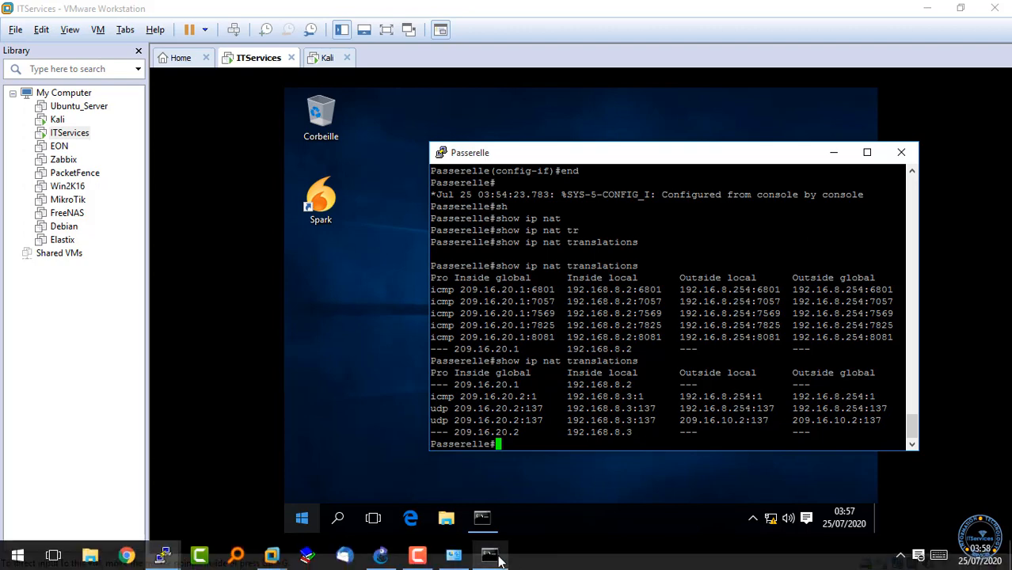
Switch to the host machine's command prompt and ping the translated address 209.16.20.2.
click(502, 559)
click(489, 479)
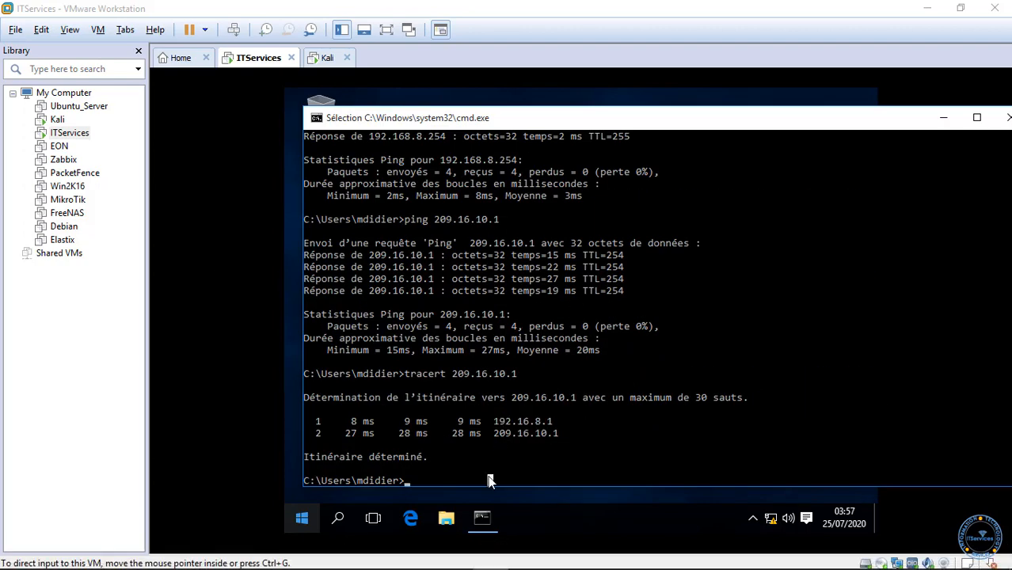
text(pin)
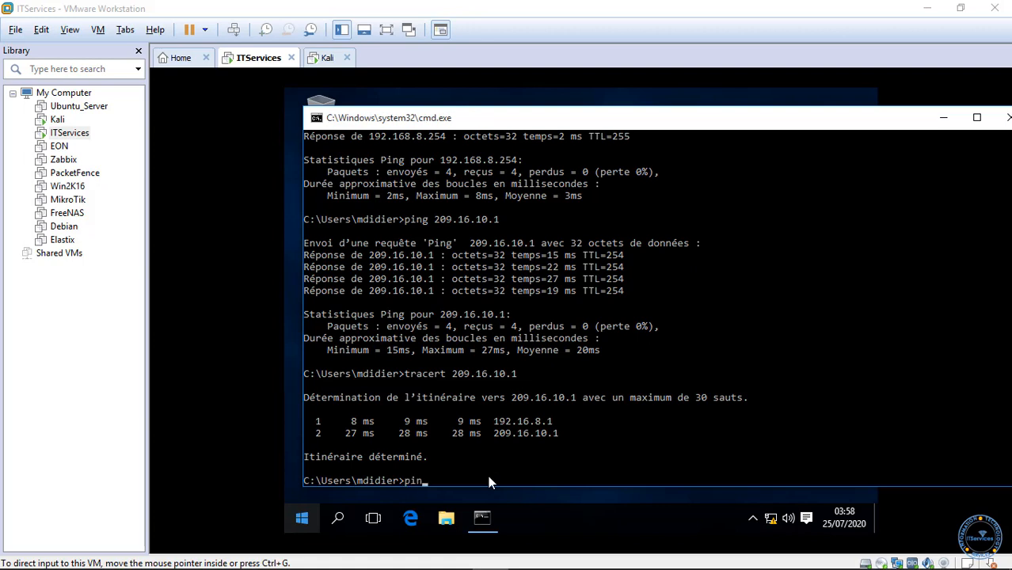
text(g 209.16.20.2)
key(Return)
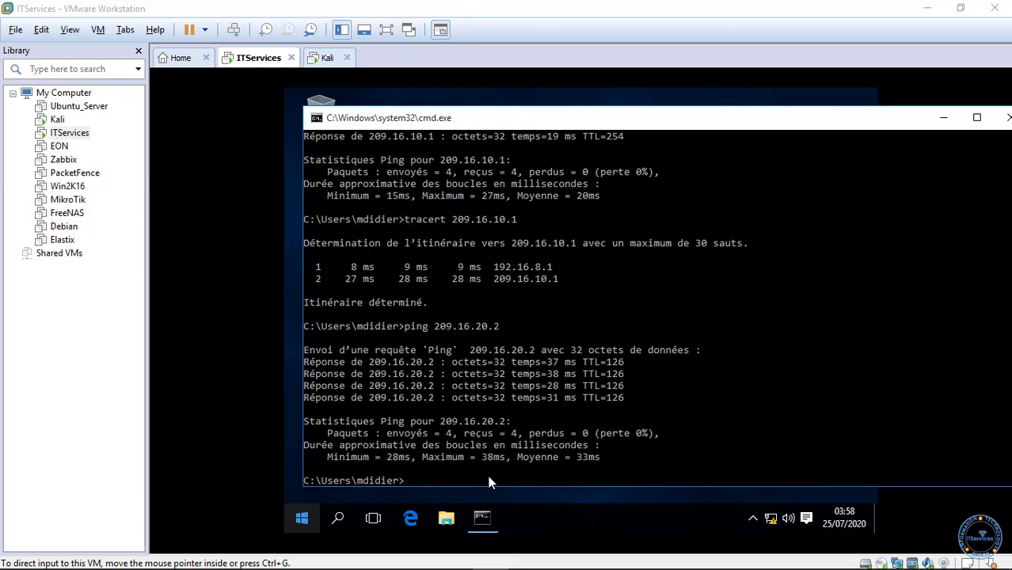
Ping the translated address 209.16.20.1 from the host's command prompt.
key(Up)
key(BackSpace)
text(16.20.1)
key(Return)
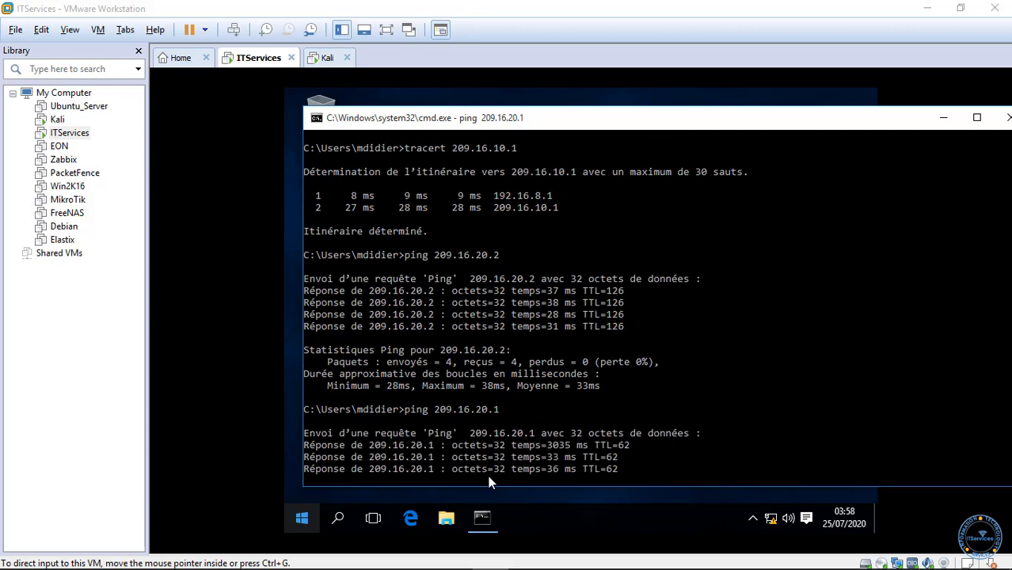
Run tracert 209.16.20.1 from the host's command prompt and examine the hops along the route.
key(Up)
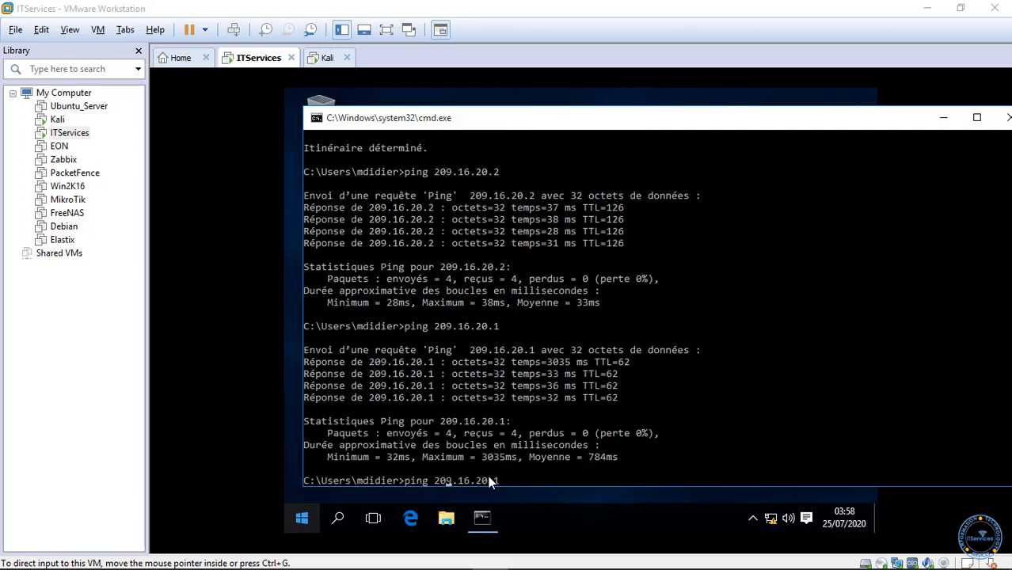
key(Left)
key(Left)
key(Left)
key(Left)
key(Left)
key(Left)
key(Left)
key(Left)
key(Left)
key(Left)
key(Left)
key(Left)
key(BackSpace)
key(BackSpace)
key(BackSpace)
key(BackSpace)
text(tracert)
key(Return)
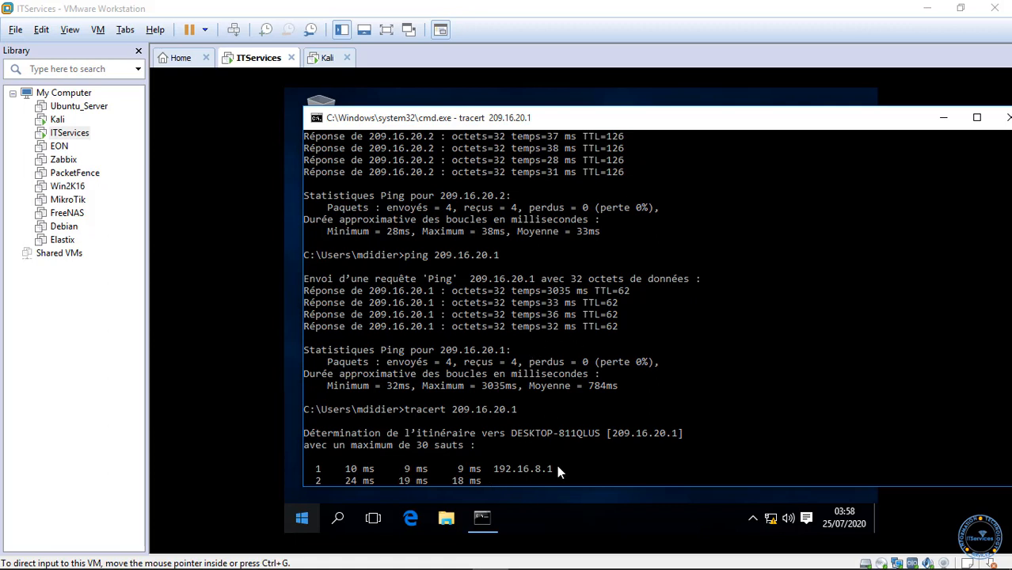
drag(558, 467, 500, 473)
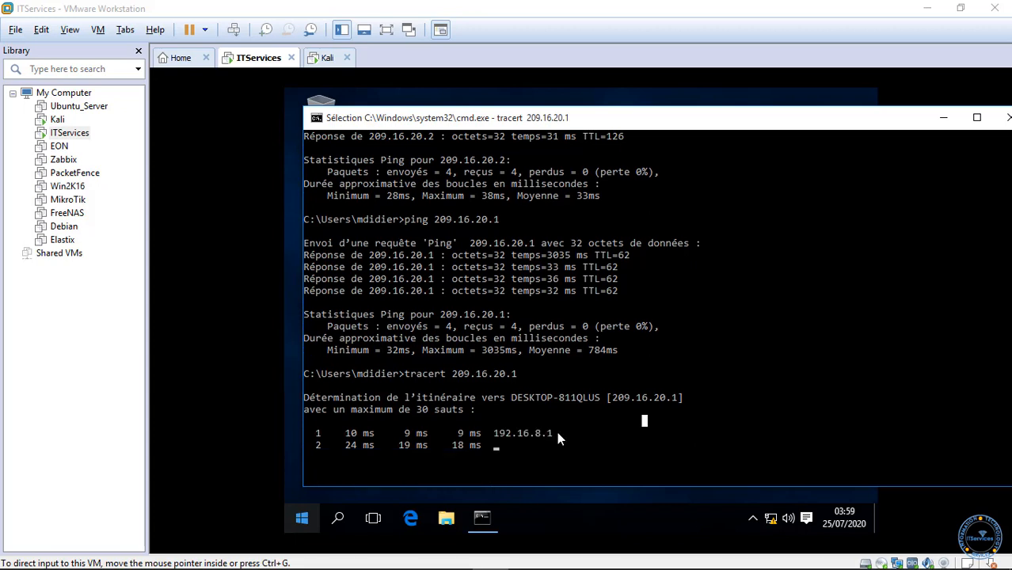
scroll(594, 404, down, 1)
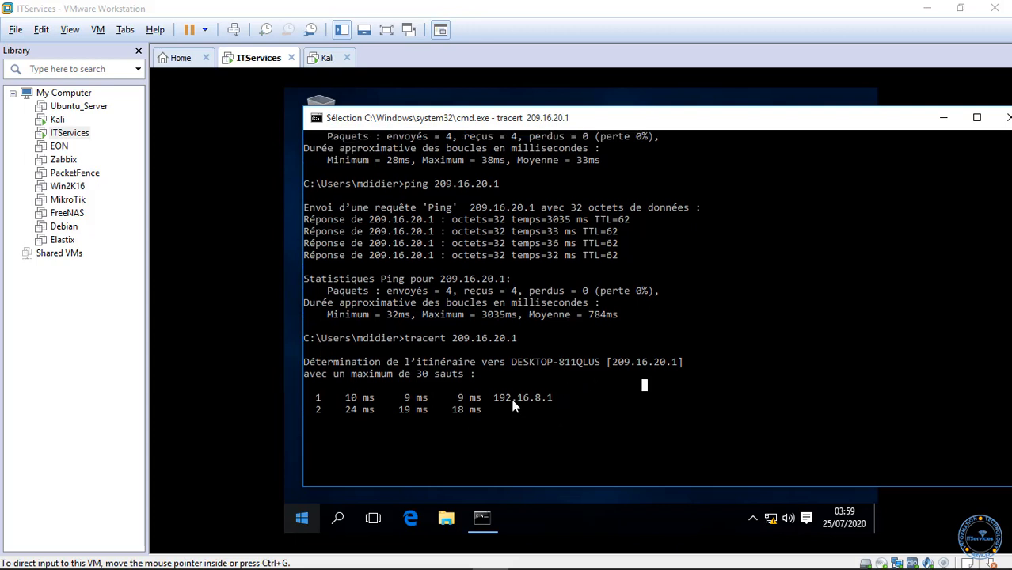
drag(657, 120, 612, 118)
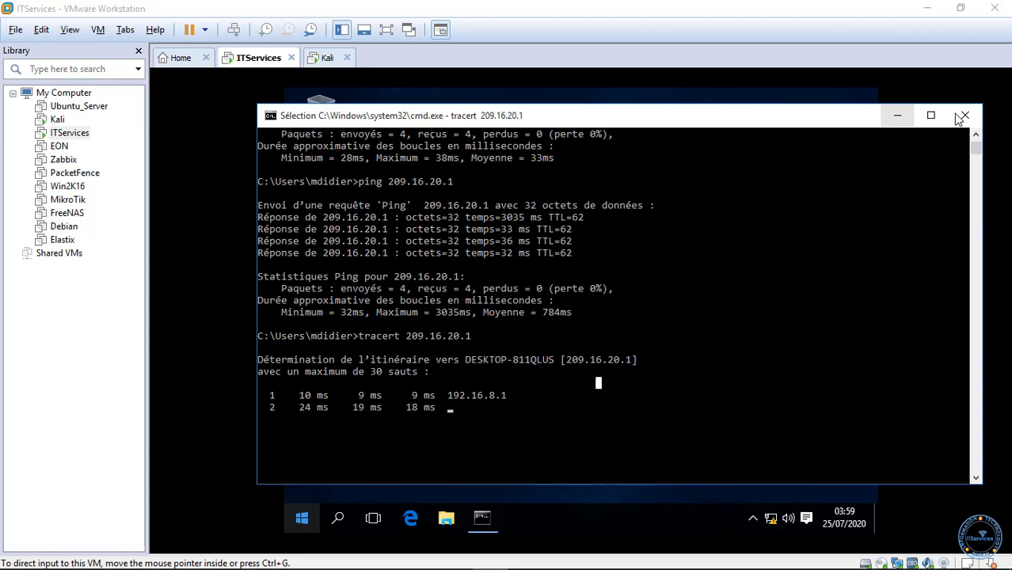
Minimize the command prompt, VMware Workstation and the open router and PC1 consoles to return to the GNS3 topology.
click(897, 116)
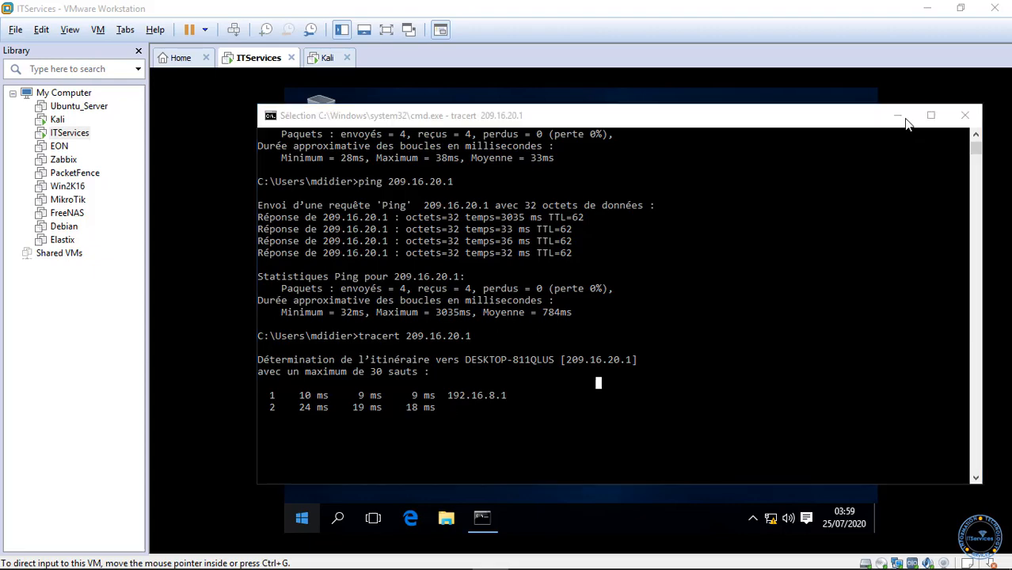
click(927, 8)
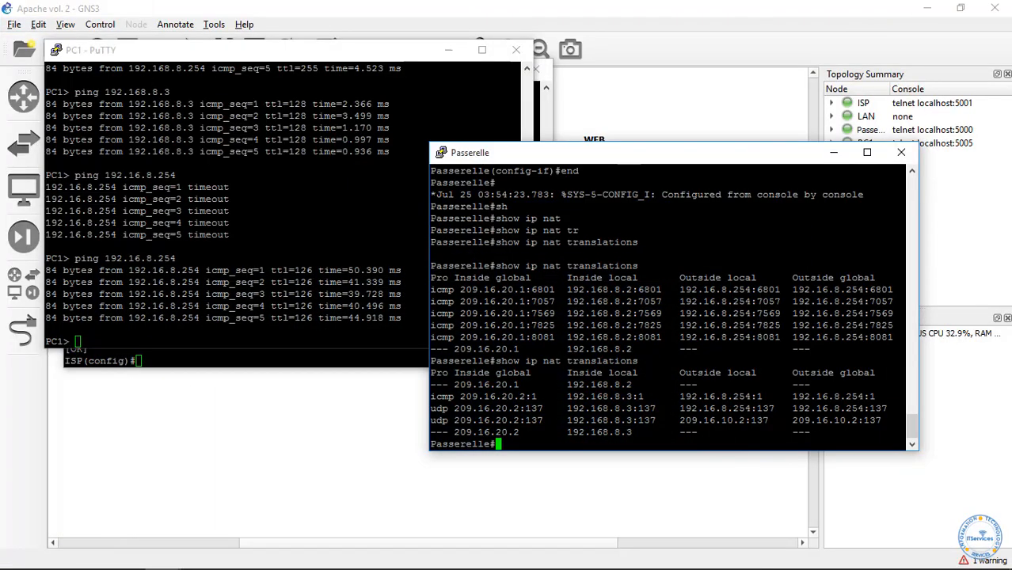
click(833, 152)
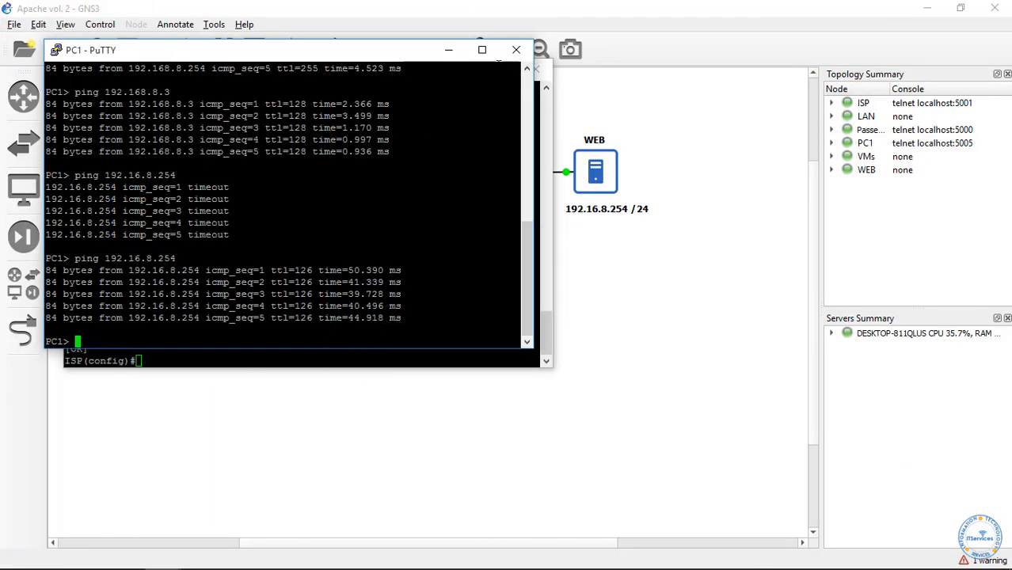
click(448, 50)
click(468, 70)
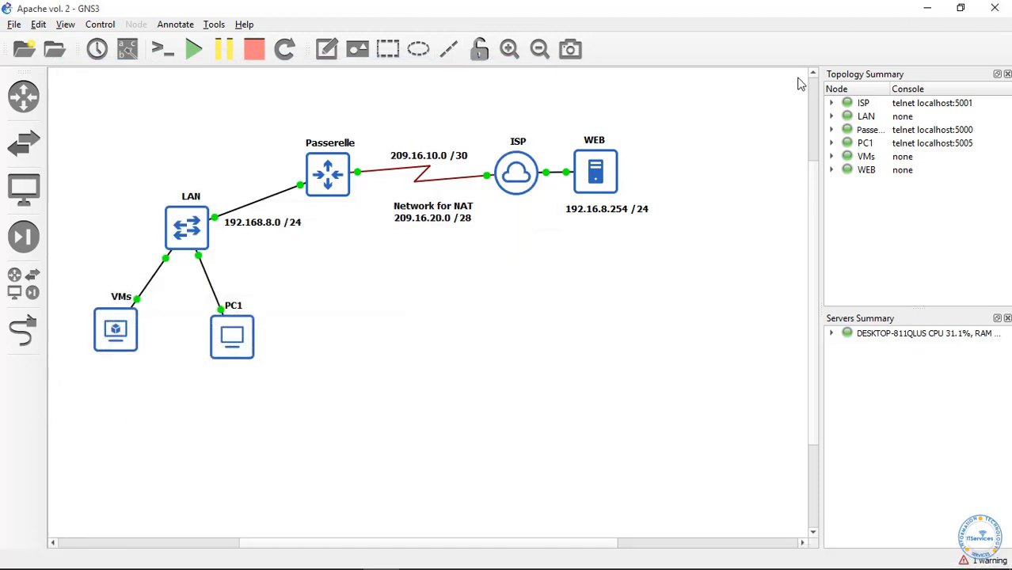
Find WampServer by searching for wamp and launch it on the host machine.
key(super)
text(wam)
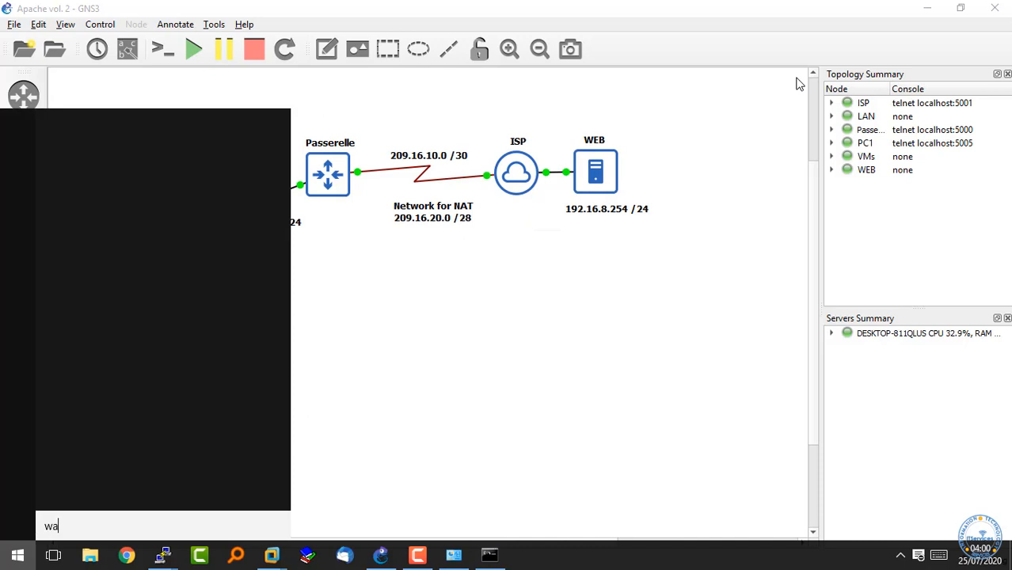
text(p)
key(Return)
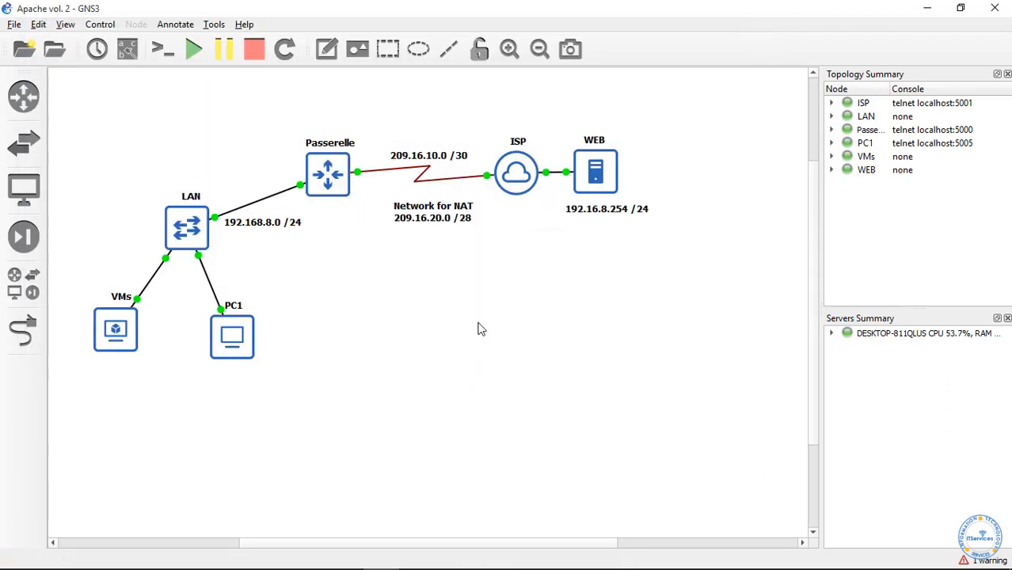
mouse_move(881, 557)
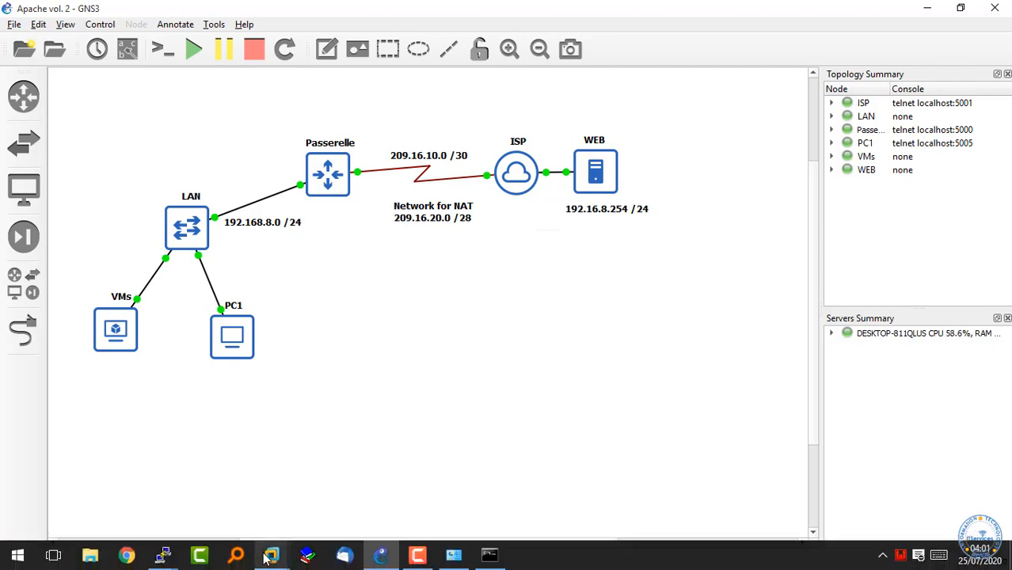
Switch to the ITServices virtual machine in VMware Workstation and open 192.168.8.1 in its Edge browser.
mouse_move(268, 558)
click(273, 430)
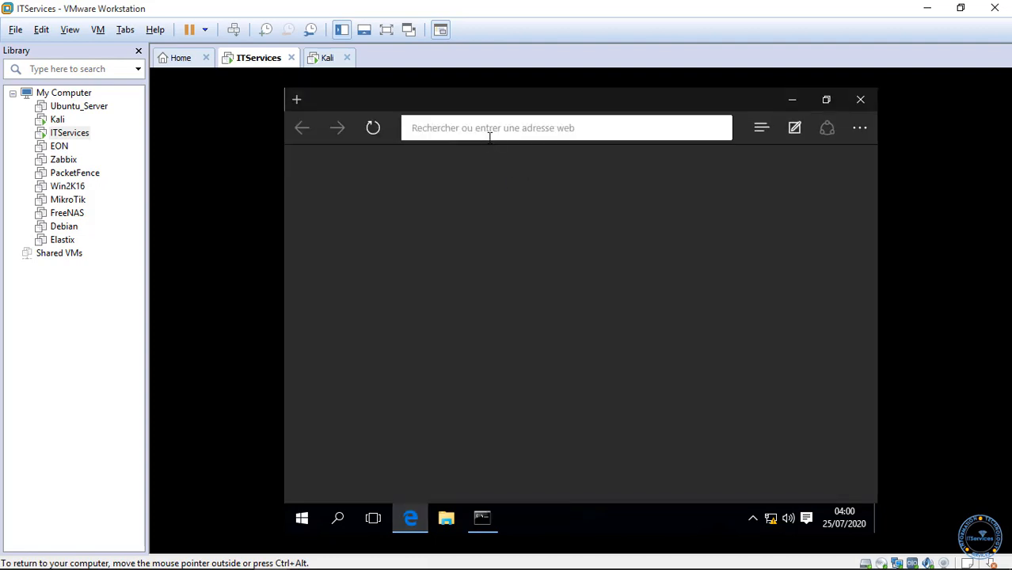
text(192.168.8.1/)
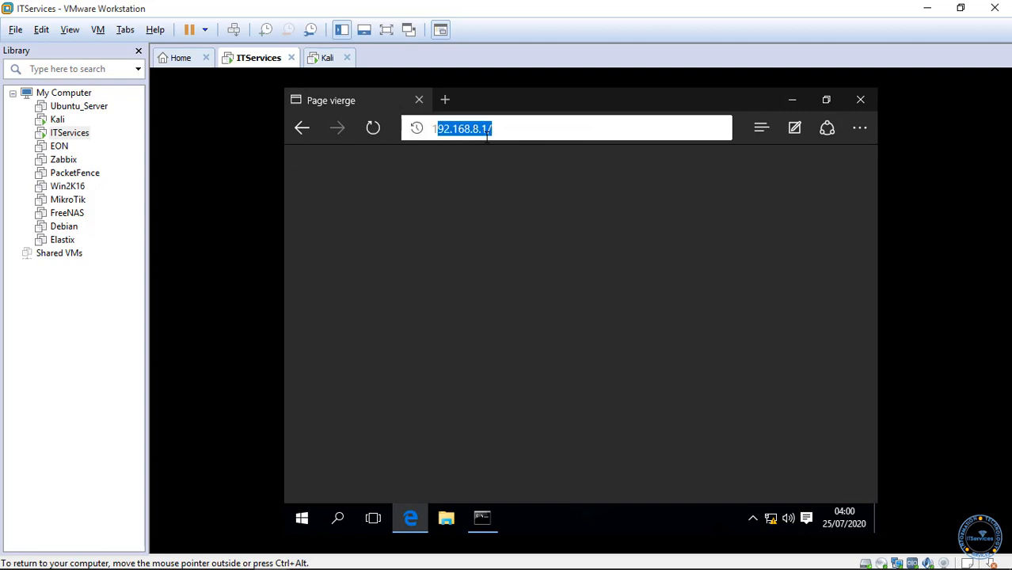
key(Return)
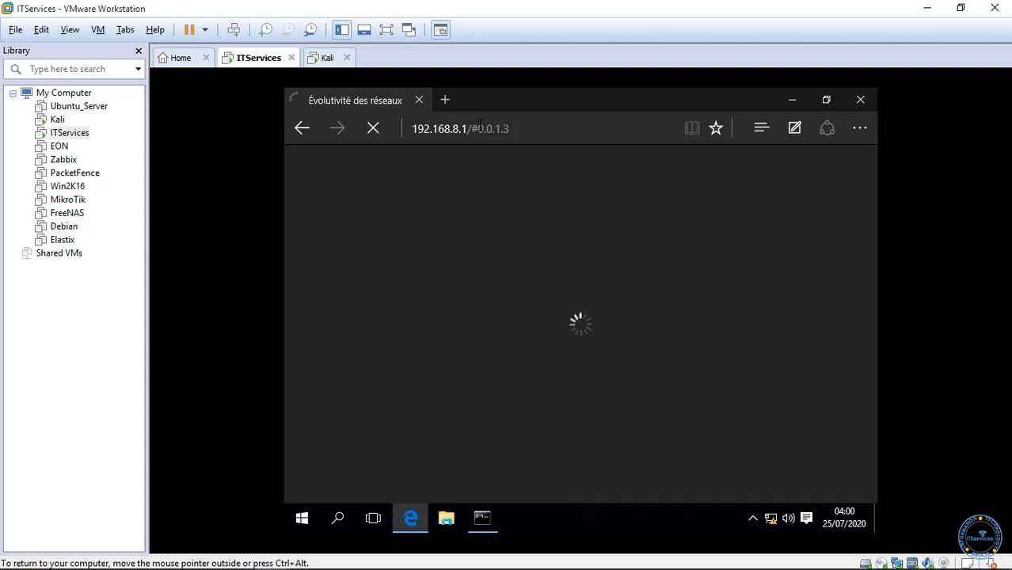
Replace the browser address with 192.16.8.254, load the web server's page and highlight its URL.
click(480, 124)
double_click(452, 128)
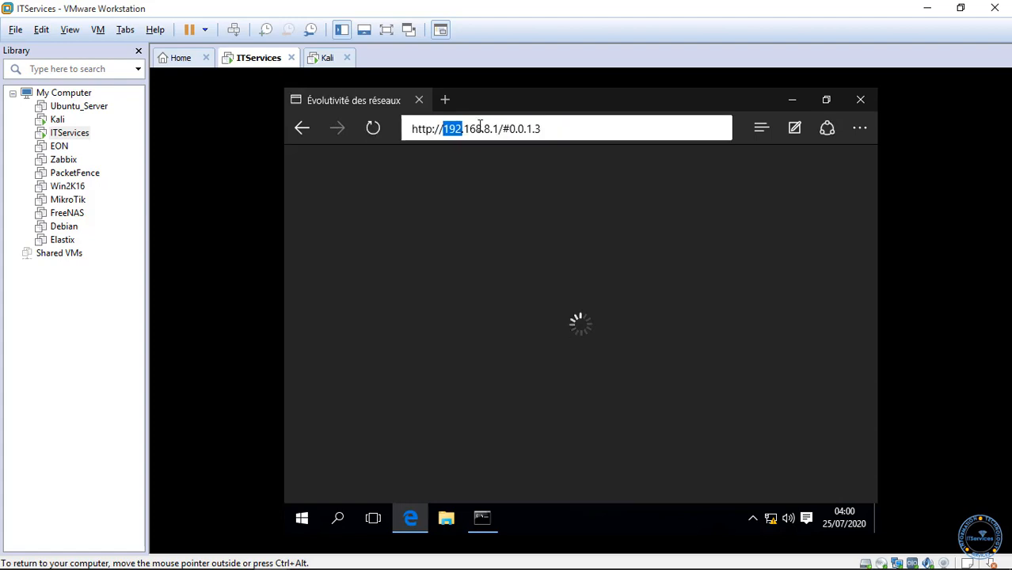
drag(551, 125, 314, 136)
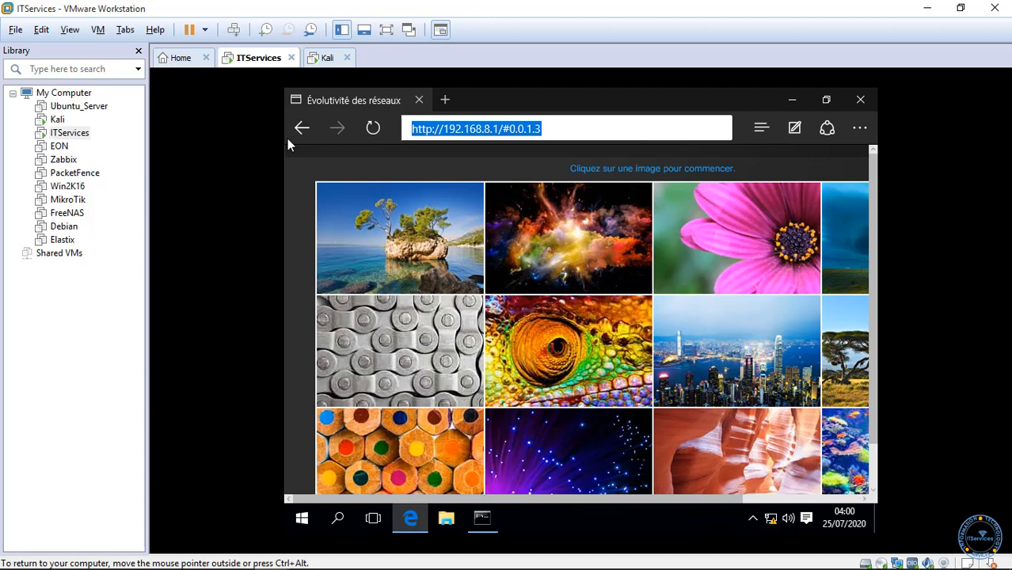
text(19)
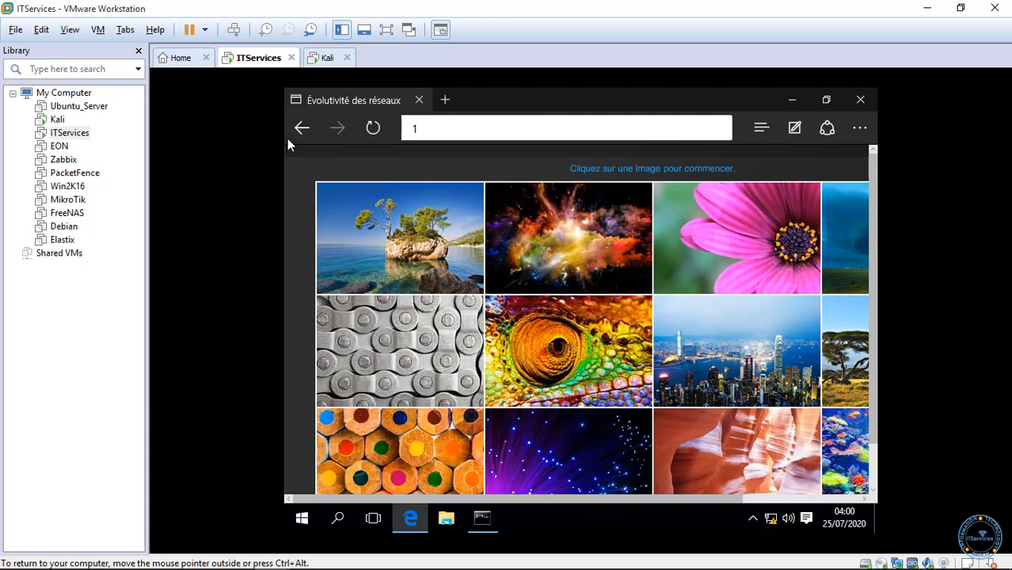
text(2.16.8.254)
key(Return)
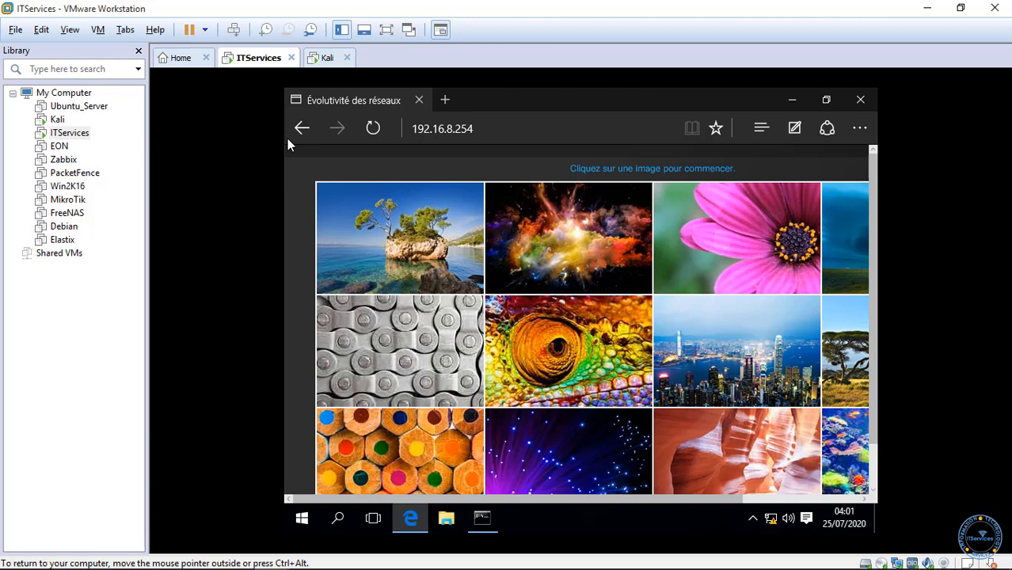
click(477, 130)
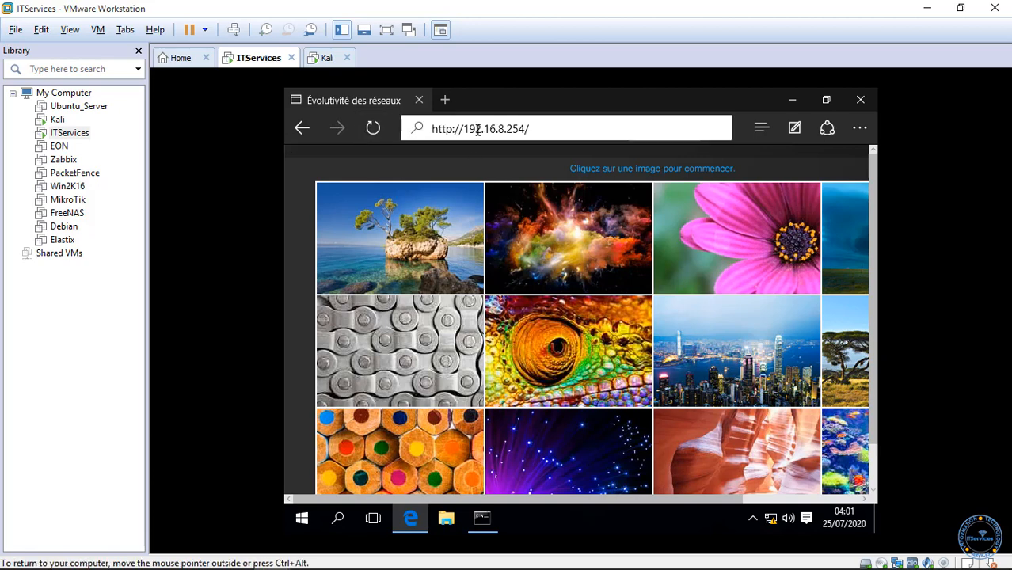
key(ctrl+a)
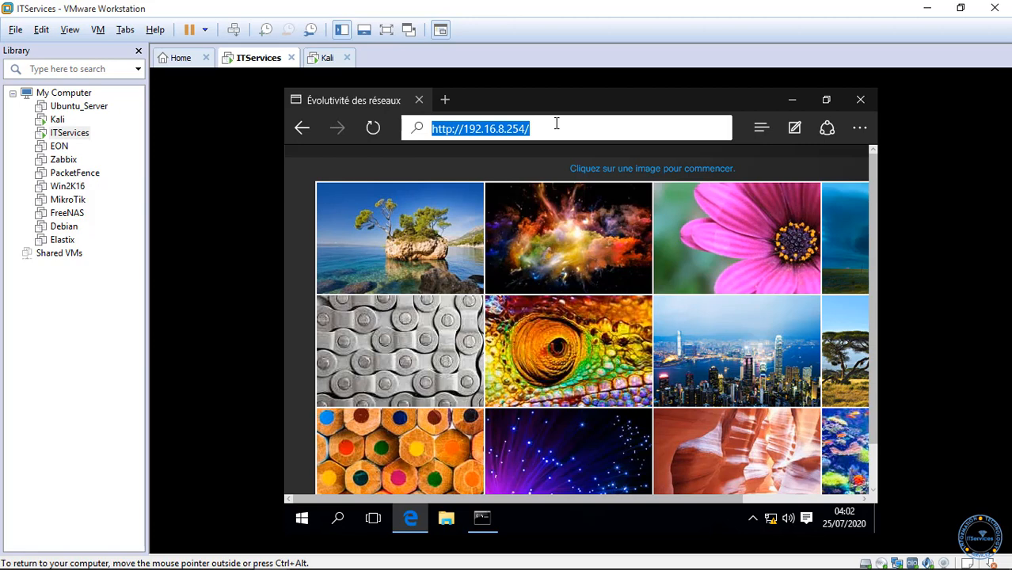
Minimize VMware Workstation, open Apache's httpd-vhosts.conf from WampServer and select the localhost VirtualHost block.
click(926, 8)
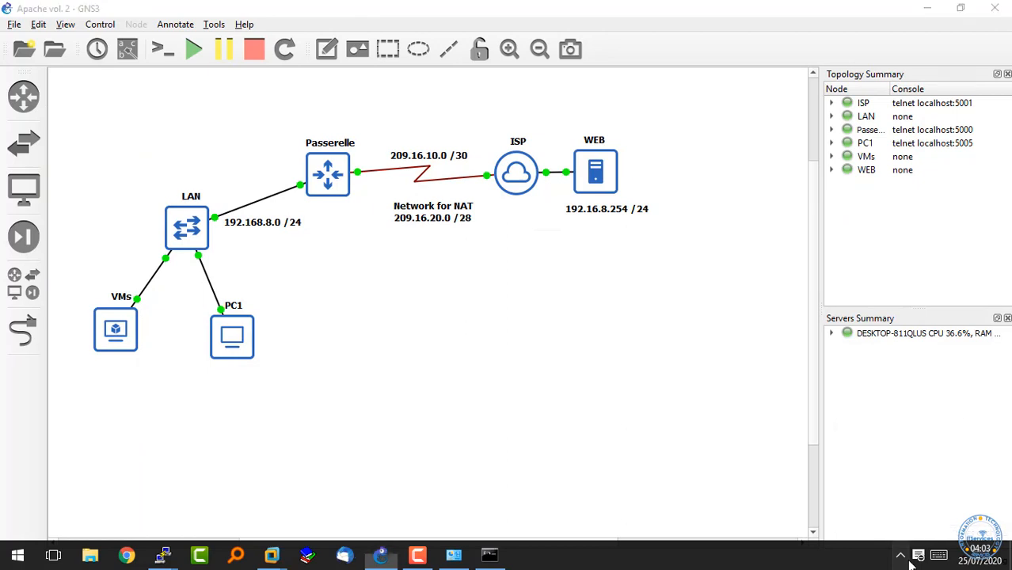
click(900, 556)
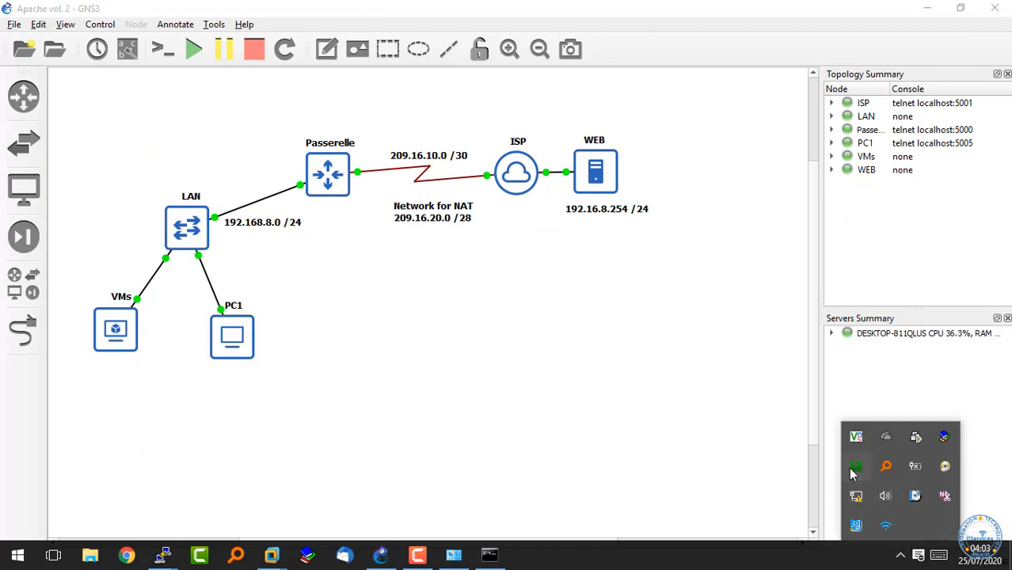
click(855, 469)
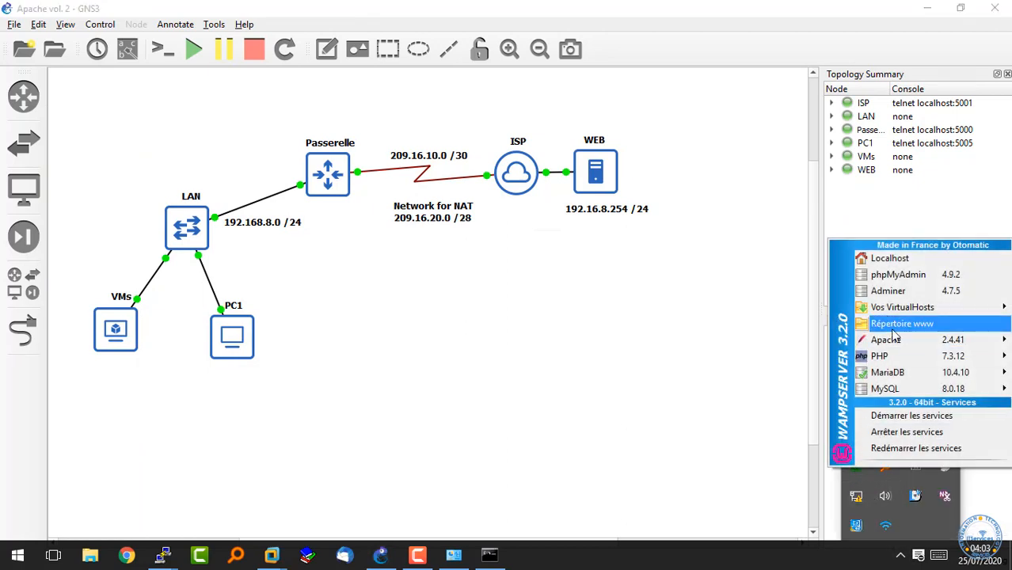
mouse_move(890, 339)
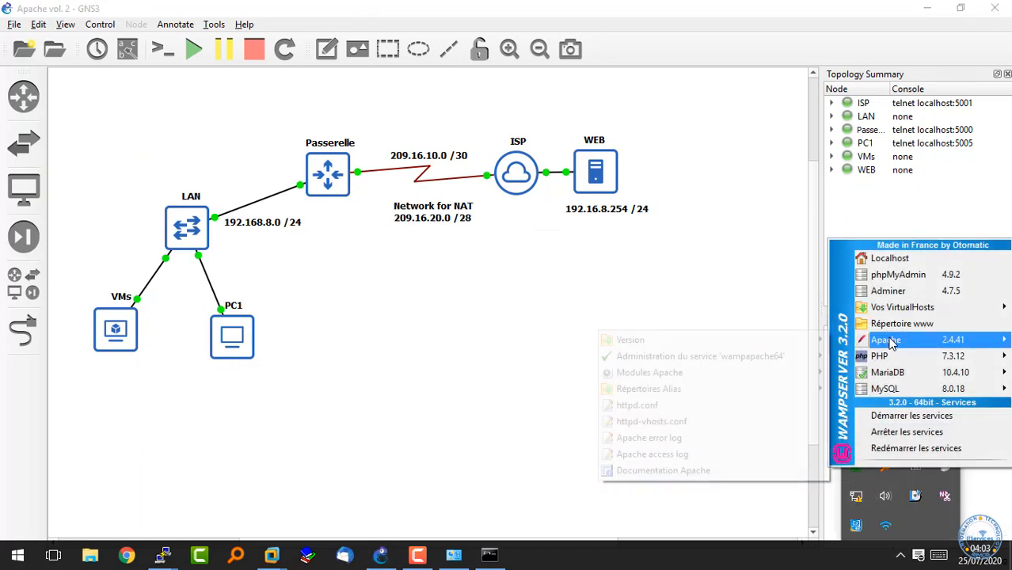
click(646, 422)
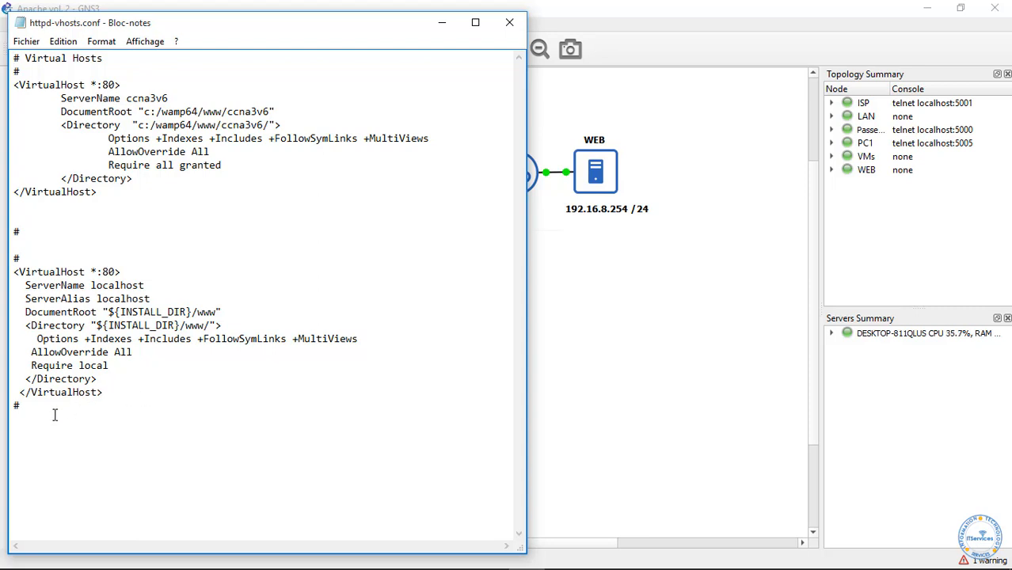
drag(54, 415, 24, 253)
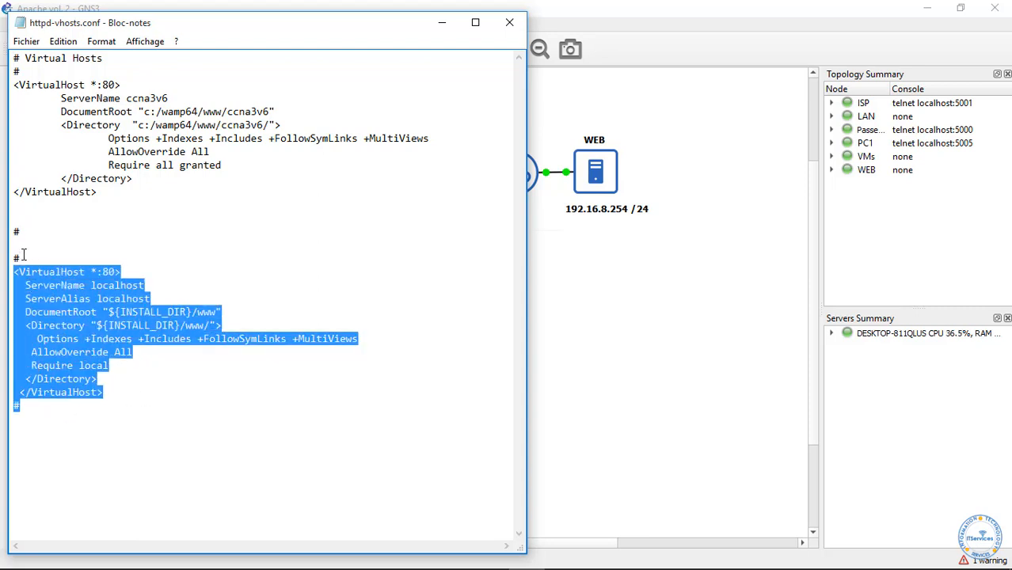
Move the localhost VirtualHost block with its # lines above the ccna3v6 block, directly under the Virtual Hosts comment, and save httpd-vhosts.conf.
drag(50, 410, 15, 255)
right_click(33, 273)
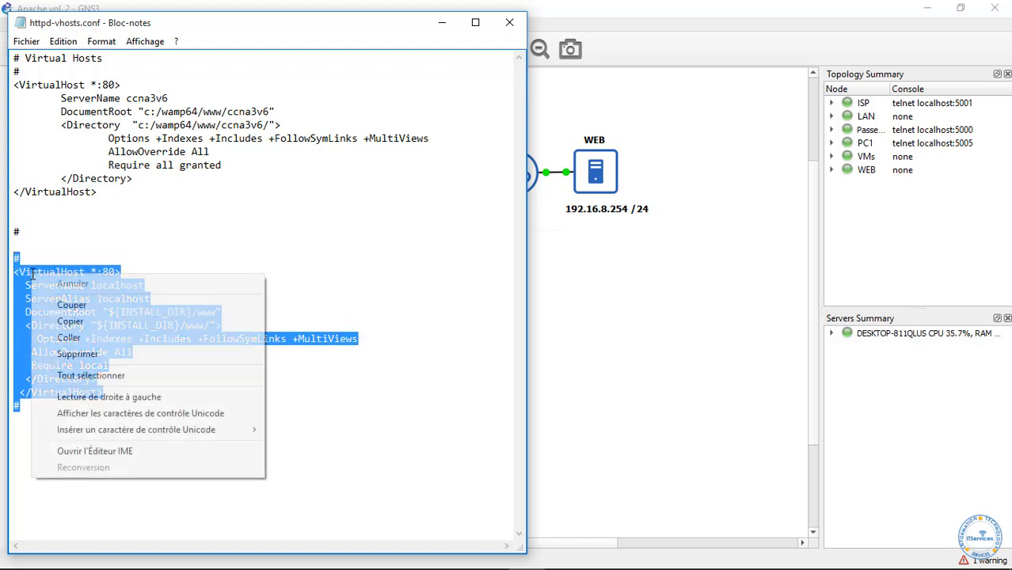
click(71, 301)
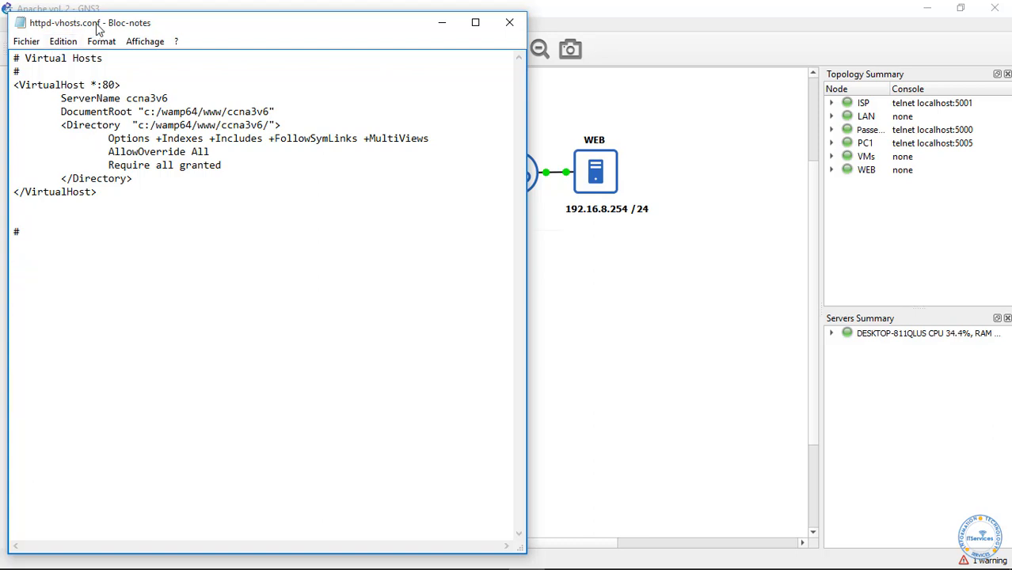
click(106, 60)
key(Return)
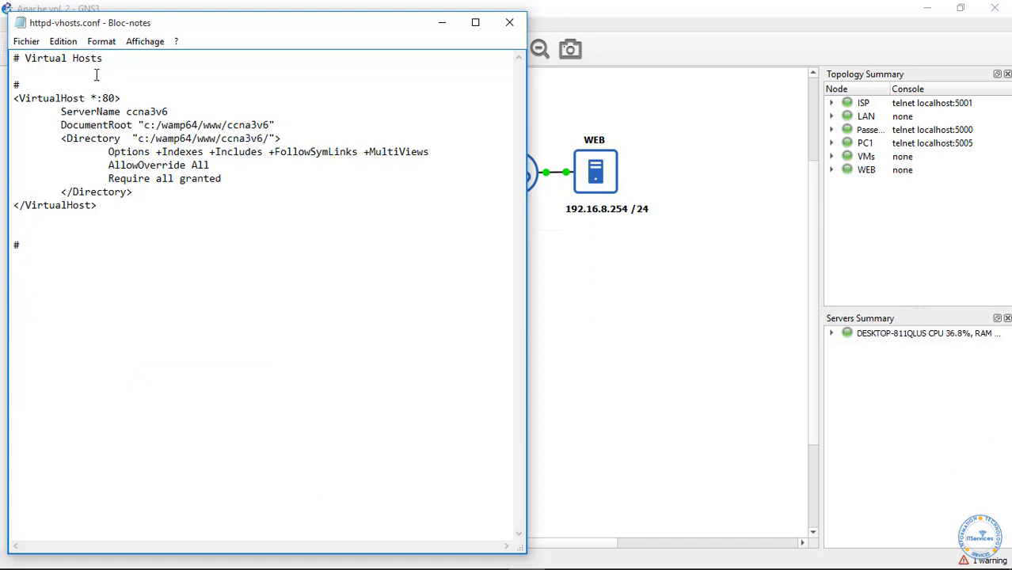
right_click(96, 75)
click(119, 137)
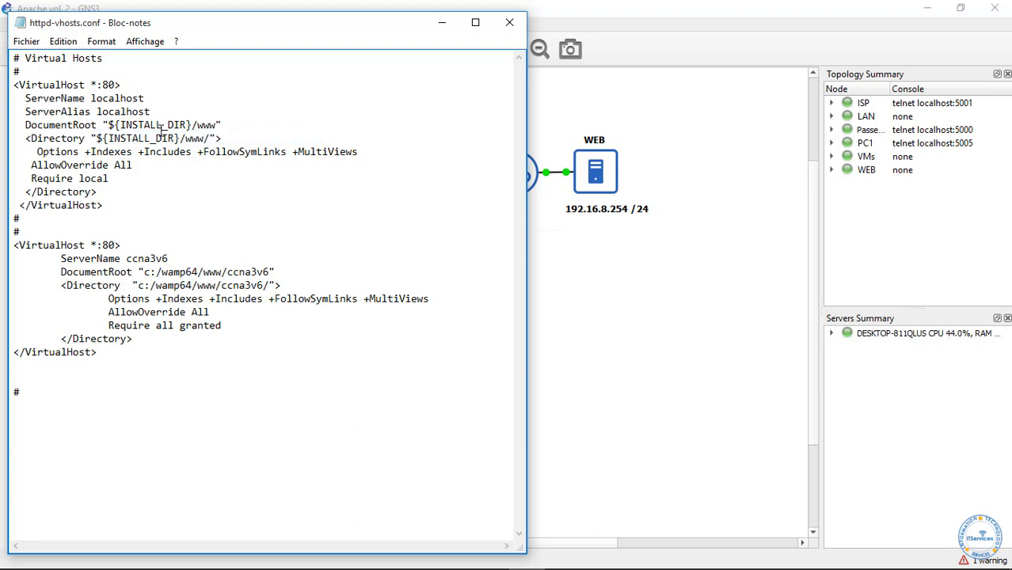
click(26, 42)
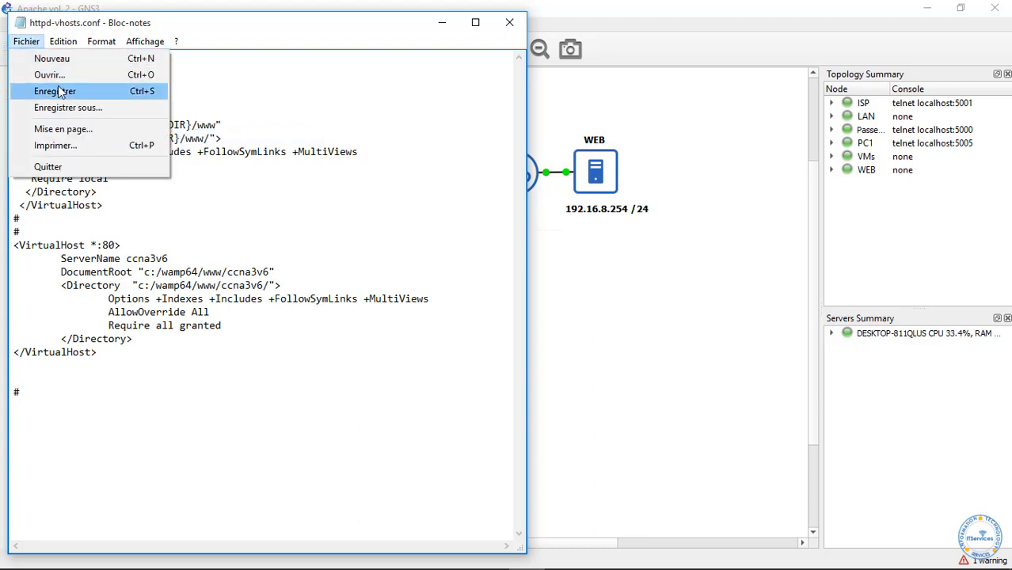
click(56, 91)
Switch to the ITServices virtual machine in VMware Workstation and reload the page at 192.16.8.254.
mouse_move(269, 564)
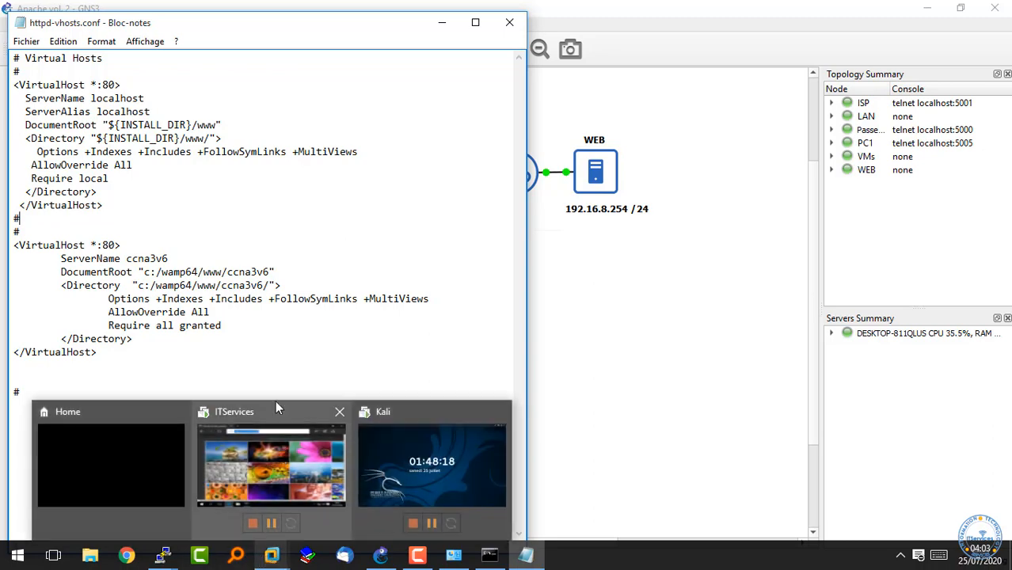
click(275, 400)
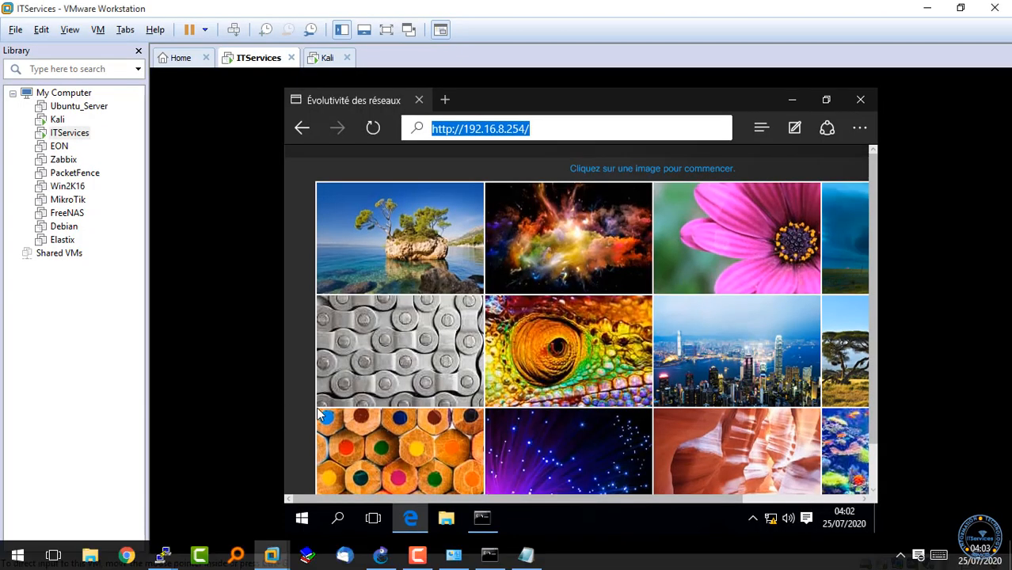
click(372, 131)
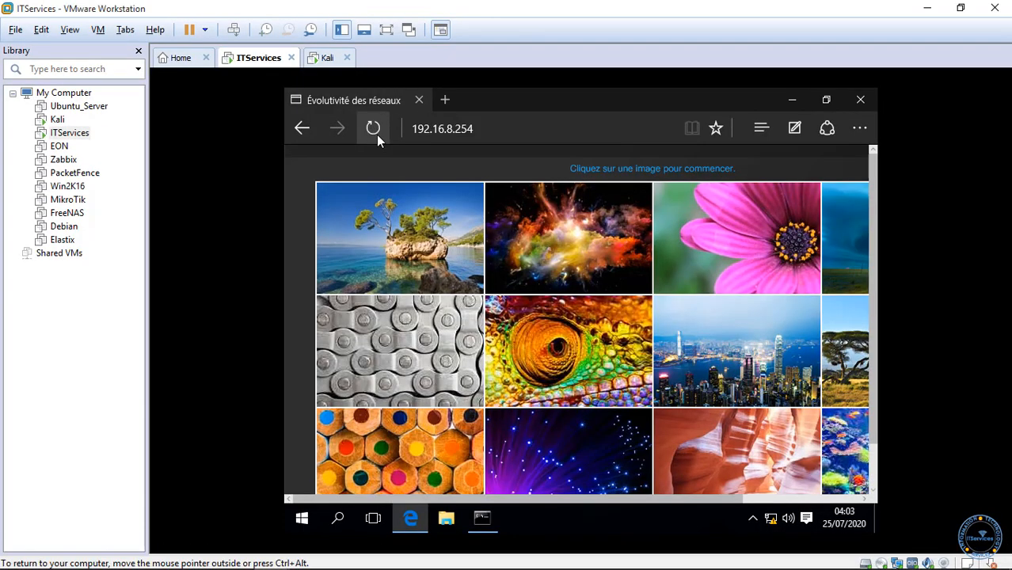
click(377, 135)
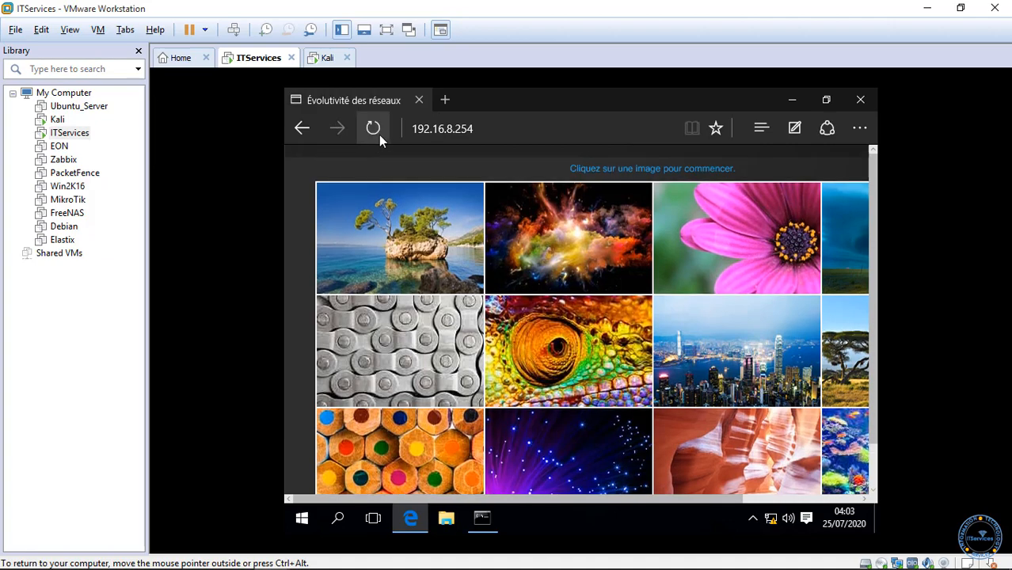
click(380, 135)
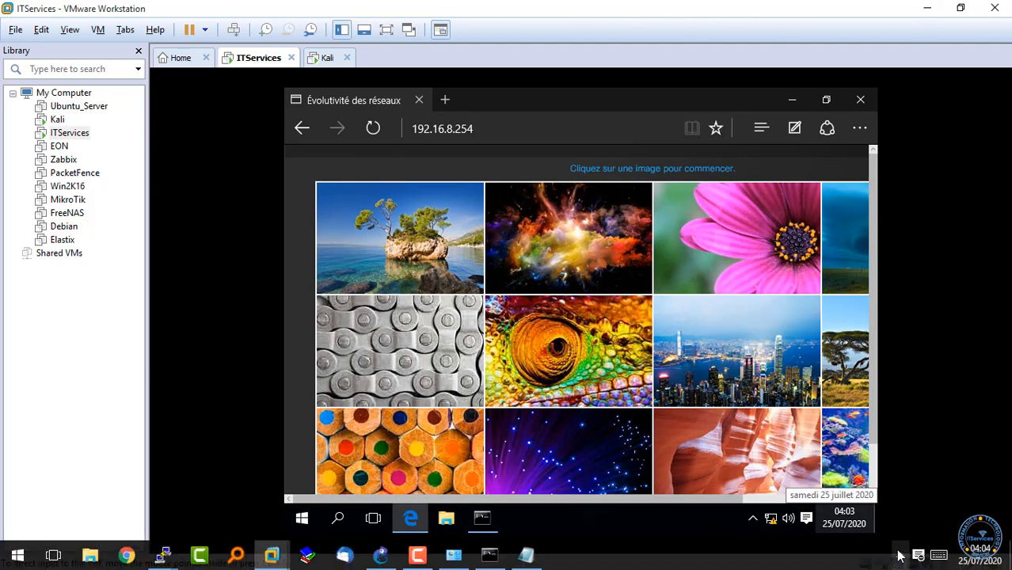
Restart all WampServer services on the host and reload the web server's page in the virtual machine.
click(900, 555)
click(853, 469)
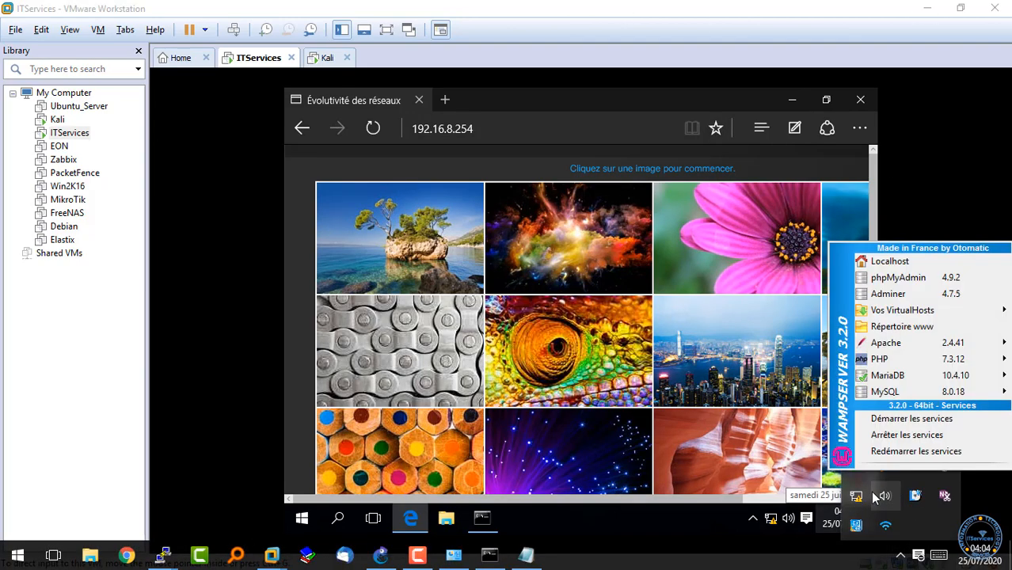
click(890, 450)
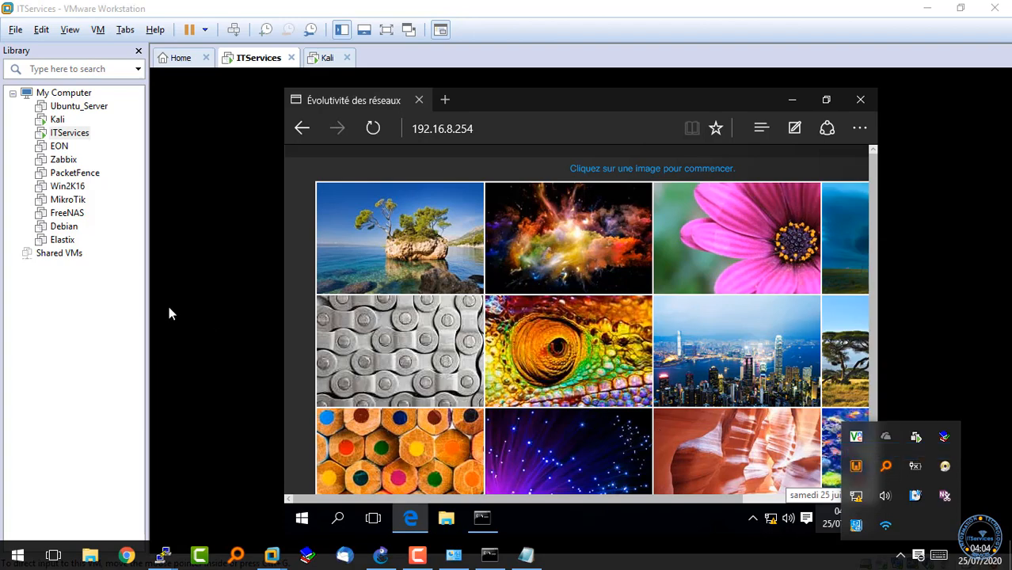
click(369, 130)
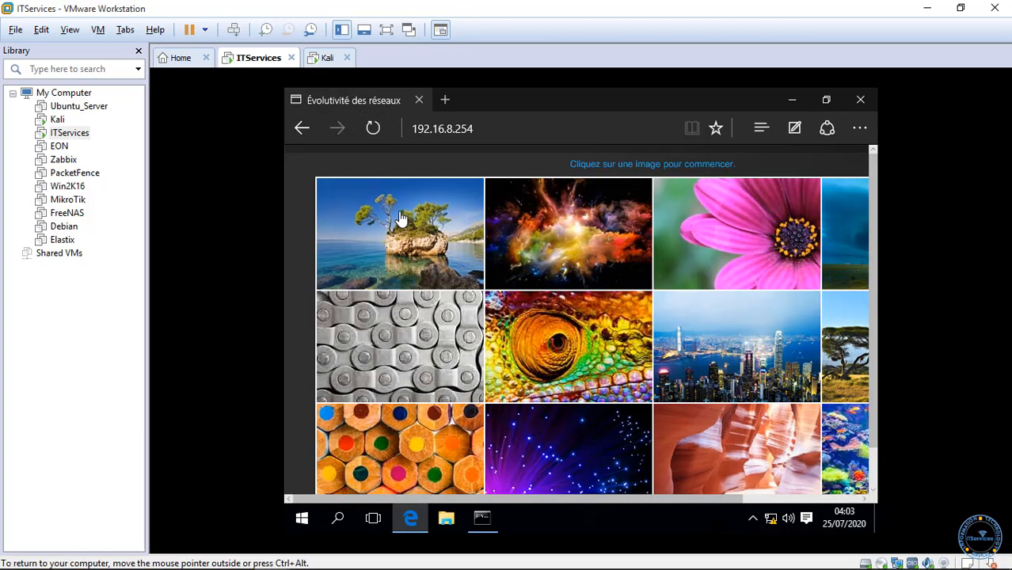
click(375, 128)
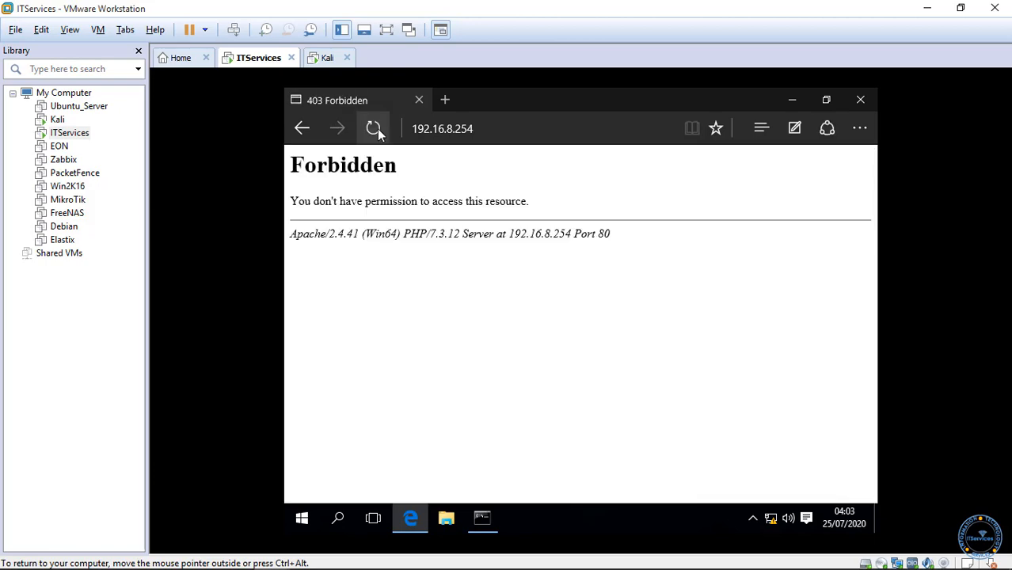
click(378, 130)
click(379, 136)
Open Apache's main configuration file httpd.conf from WampServer on the host.
mouse_move(875, 567)
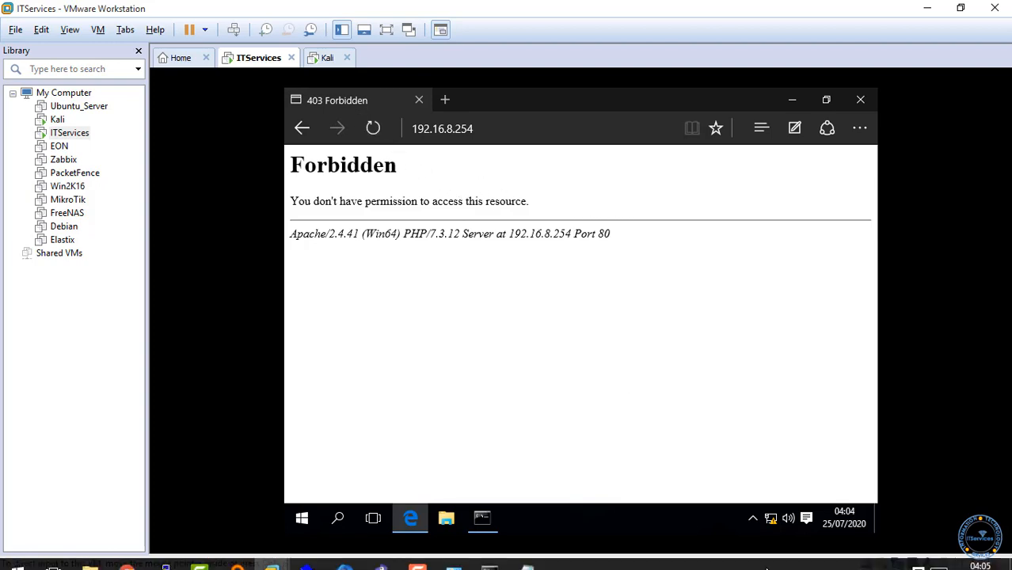
click(900, 555)
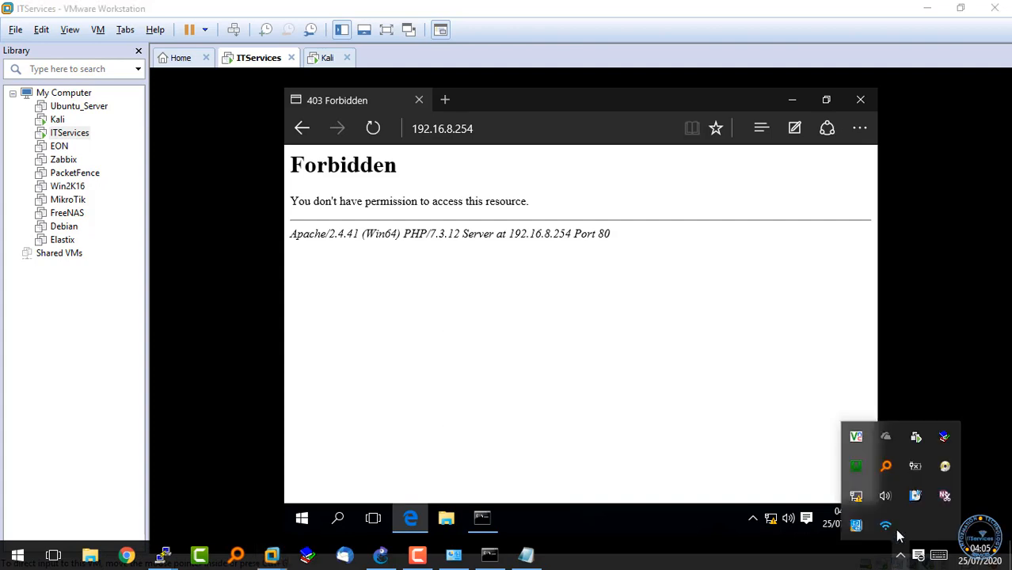
click(857, 468)
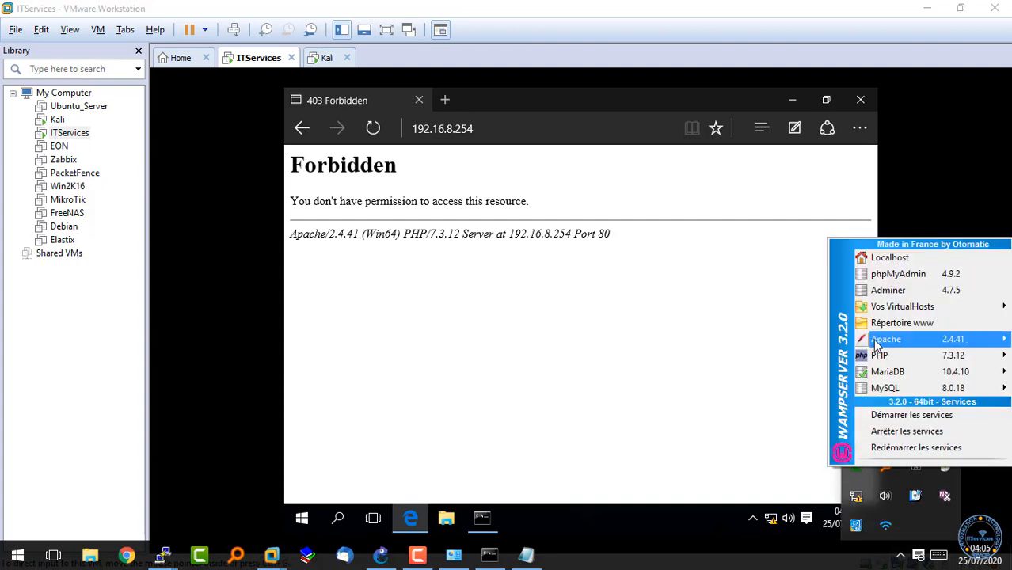
mouse_move(881, 341)
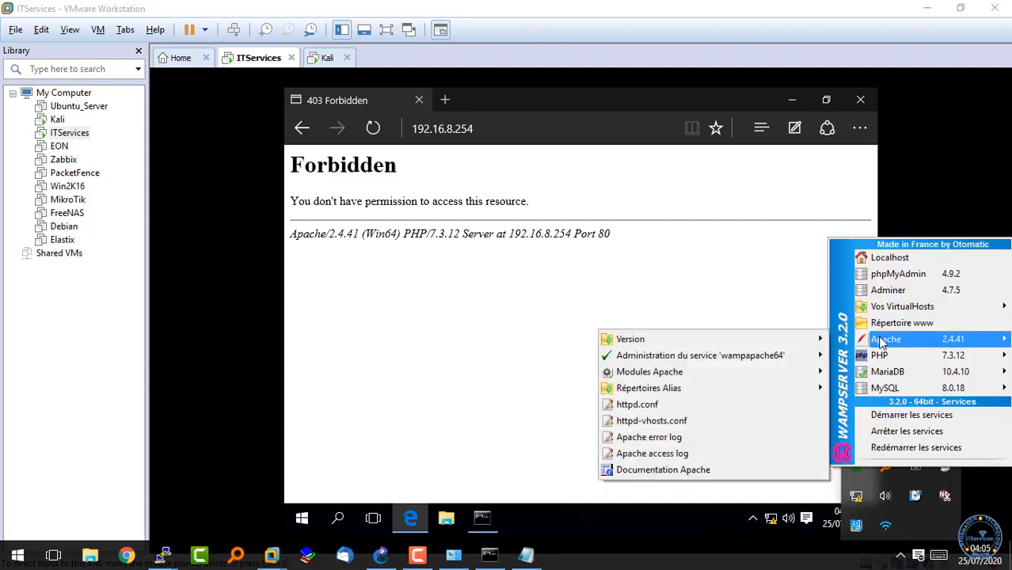
click(657, 404)
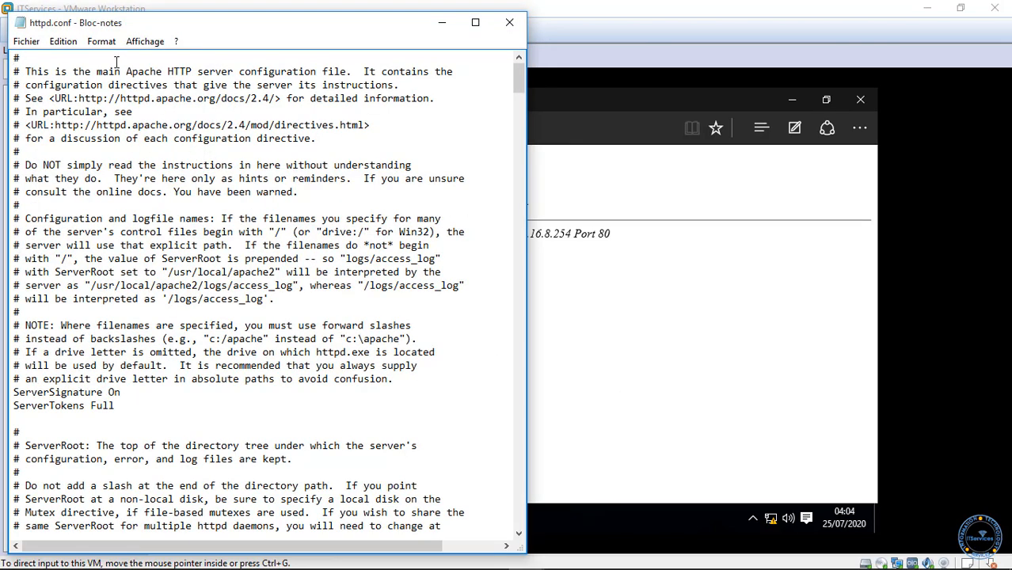
Search httpd.conf for "require loca" to locate the access rule of the www directory.
click(49, 43)
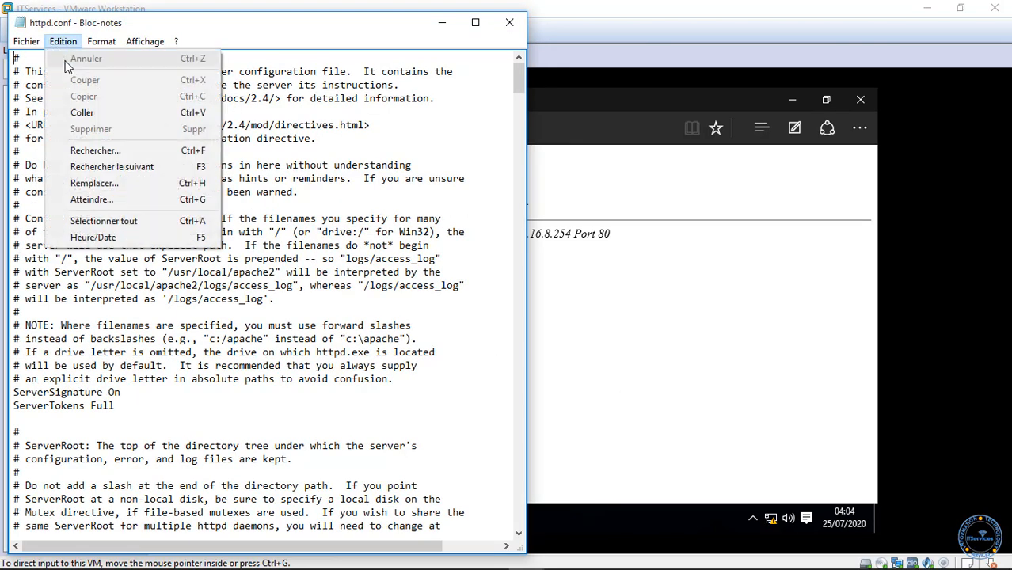
click(110, 152)
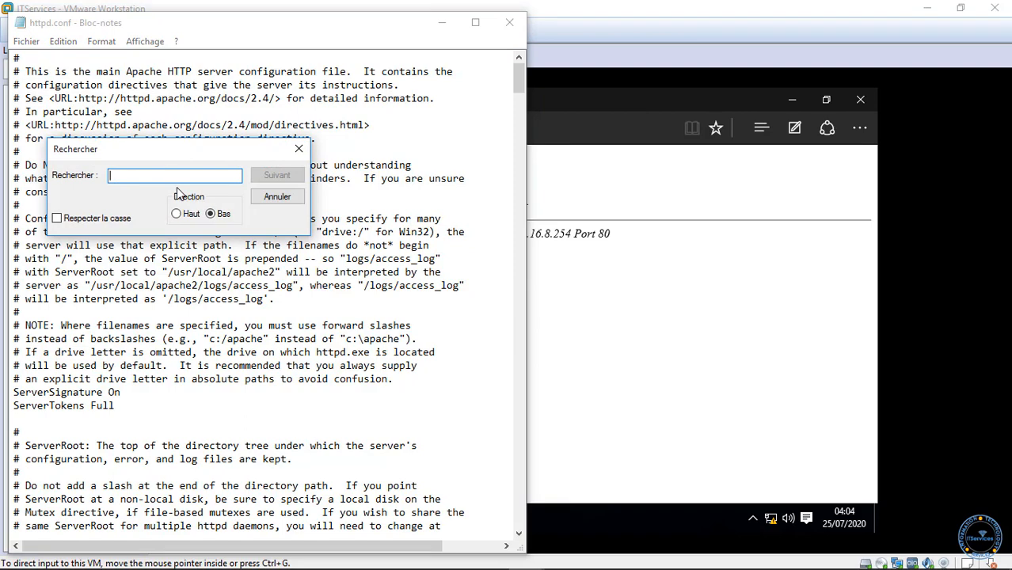
text(requi)
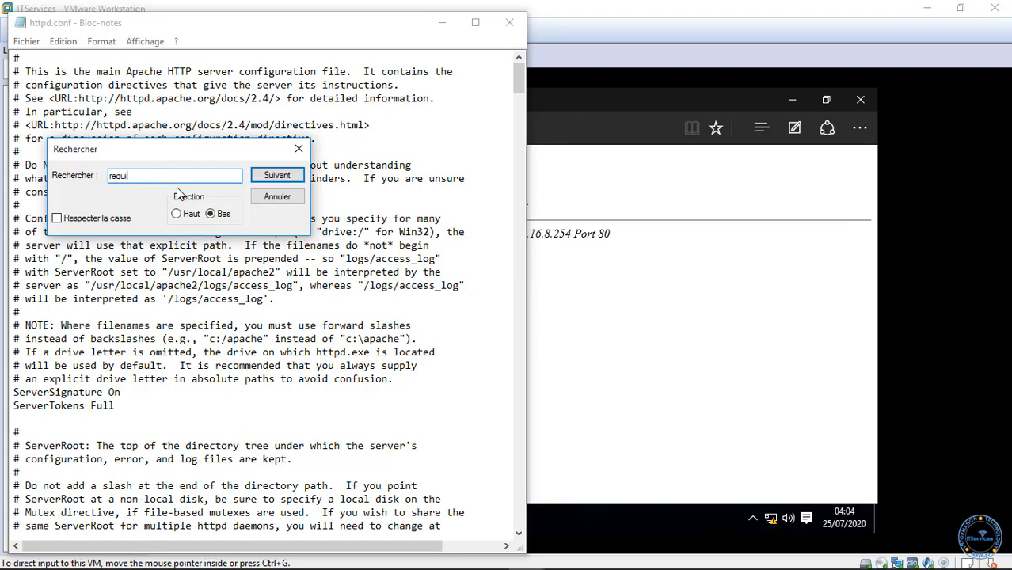
text(re loca)
key(Return)
scroll(285, 386, down, 1)
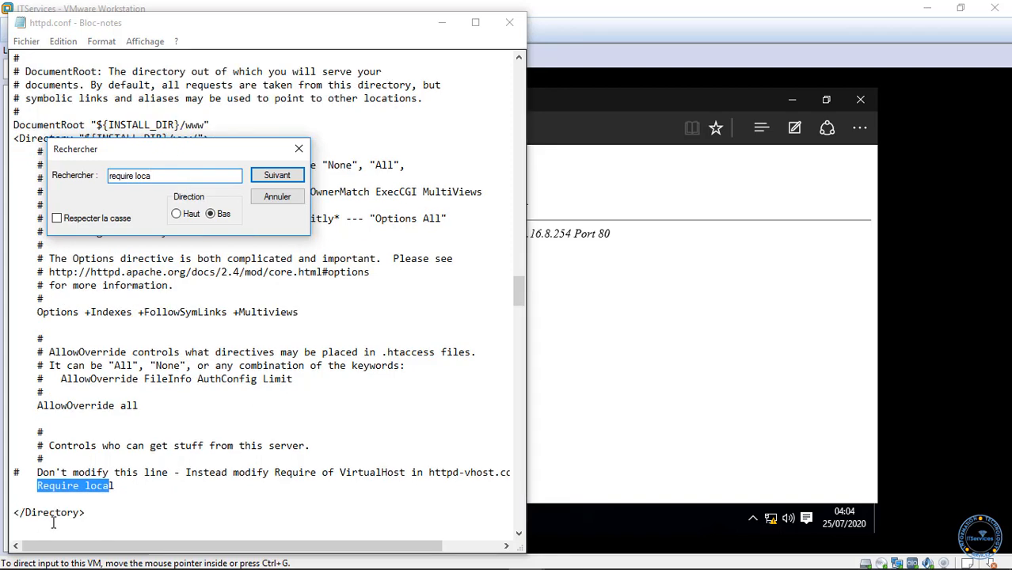
Add the line "require ip 0.0.0.0" below Require local in the www directory section and save httpd.conf.
click(119, 488)
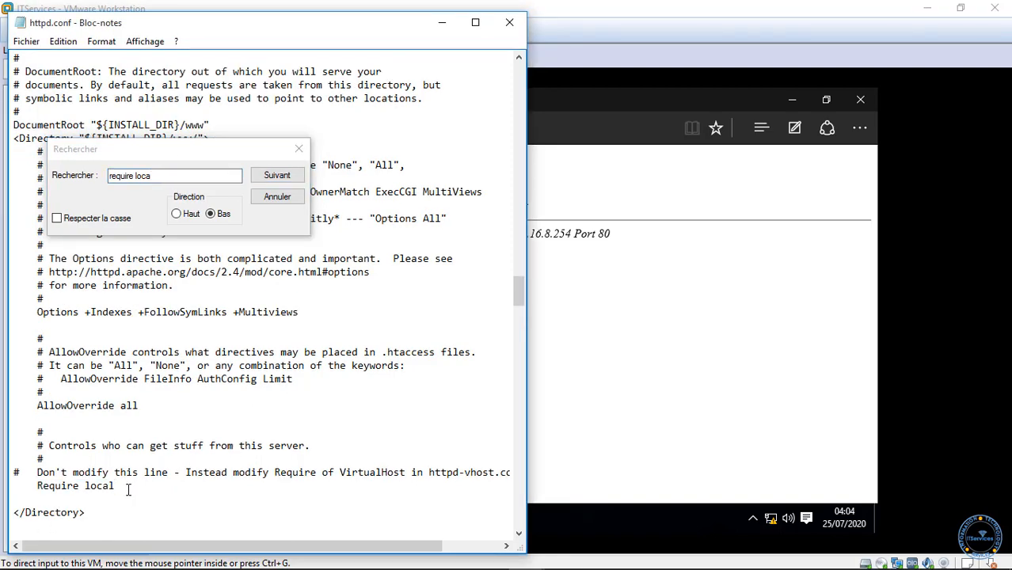
key(Return)
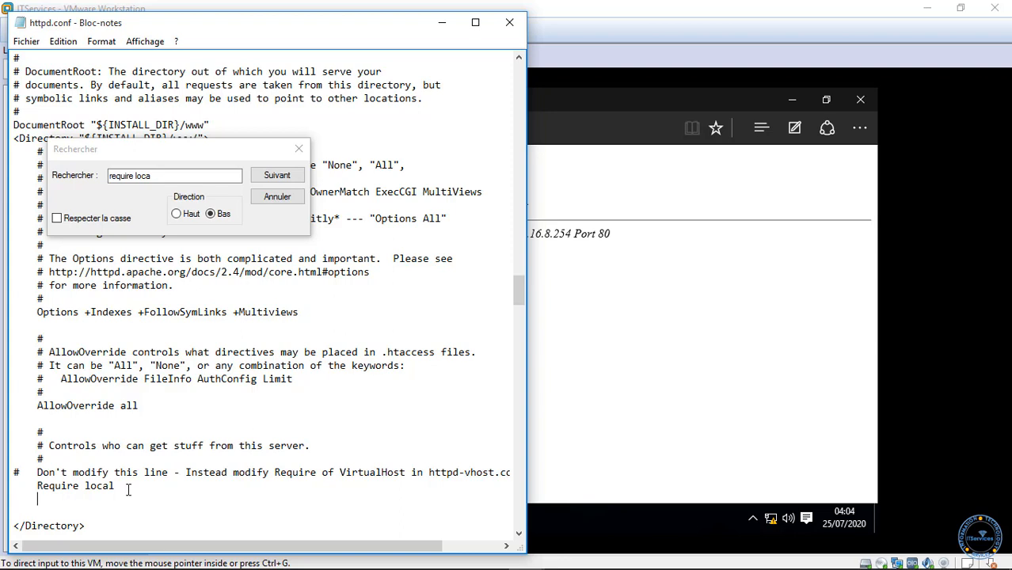
text(require ip 0)
text(.0.0.0)
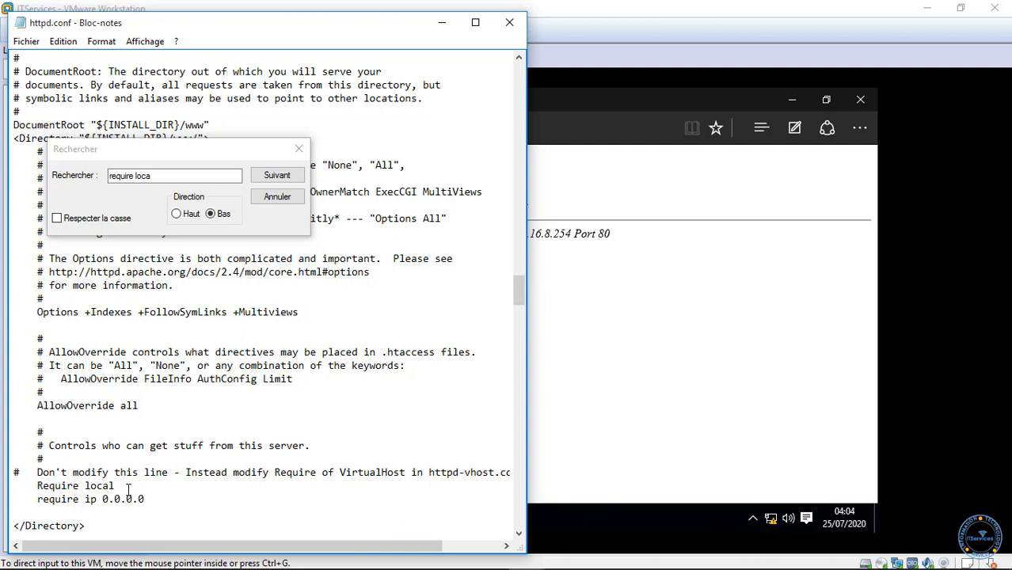
click(29, 44)
click(57, 93)
Return to the ITServices virtual machine and reload 192.16.8.254 to test the edited httpd.conf.
click(602, 167)
click(376, 128)
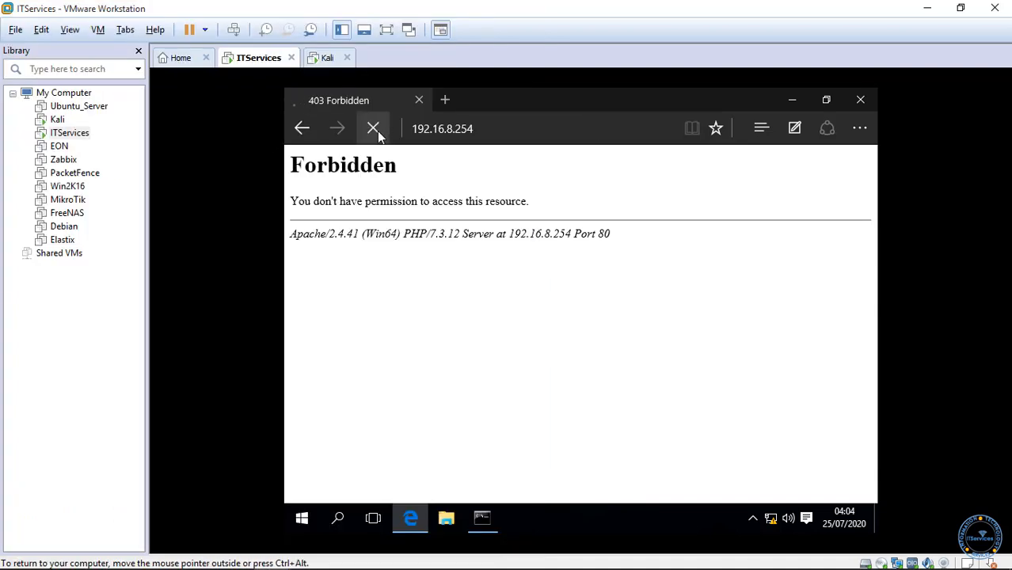
click(375, 129)
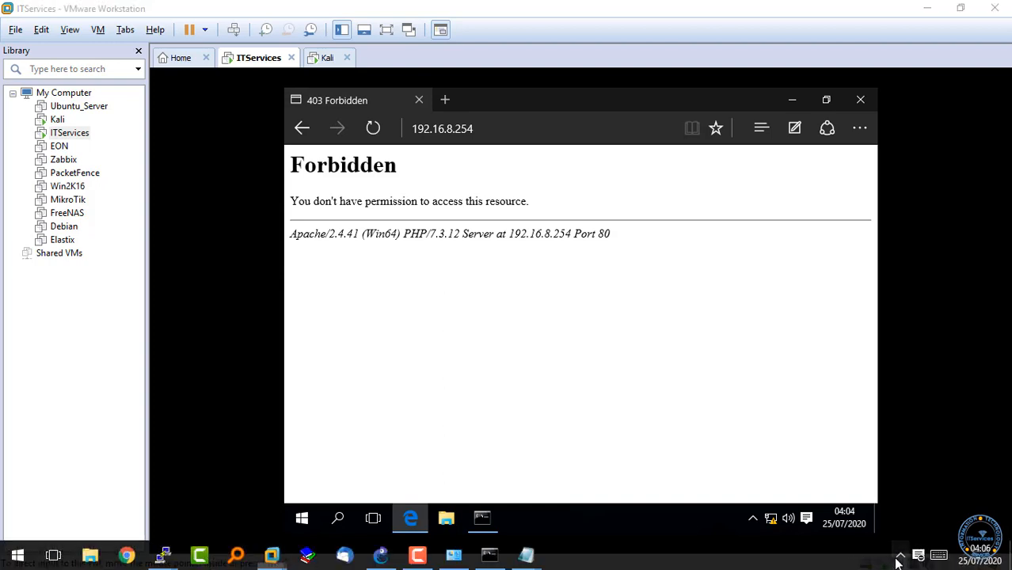
Restart the WampServer services to apply the httpd.conf change and check the WampServer status icon.
click(900, 556)
click(854, 469)
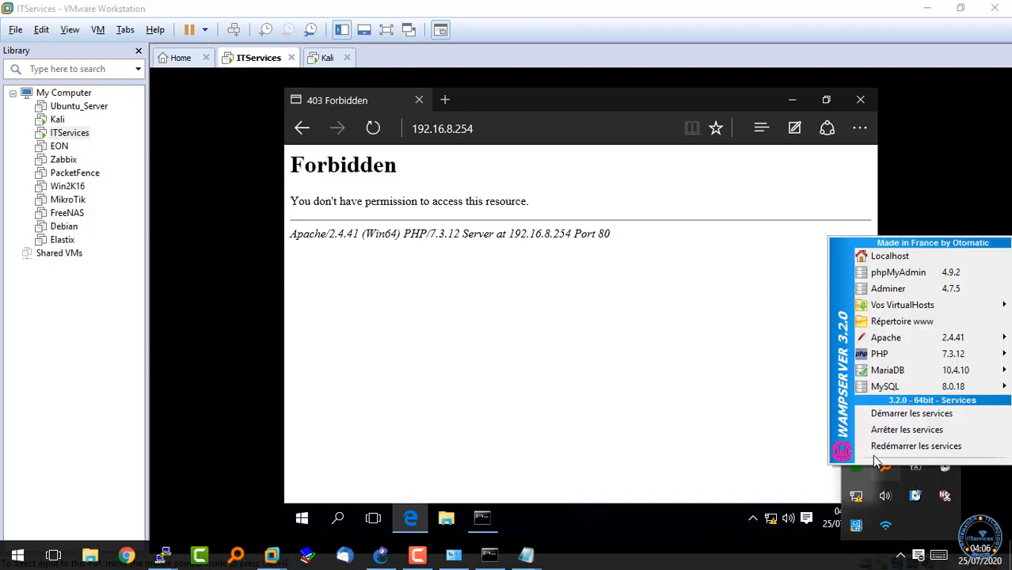
click(854, 468)
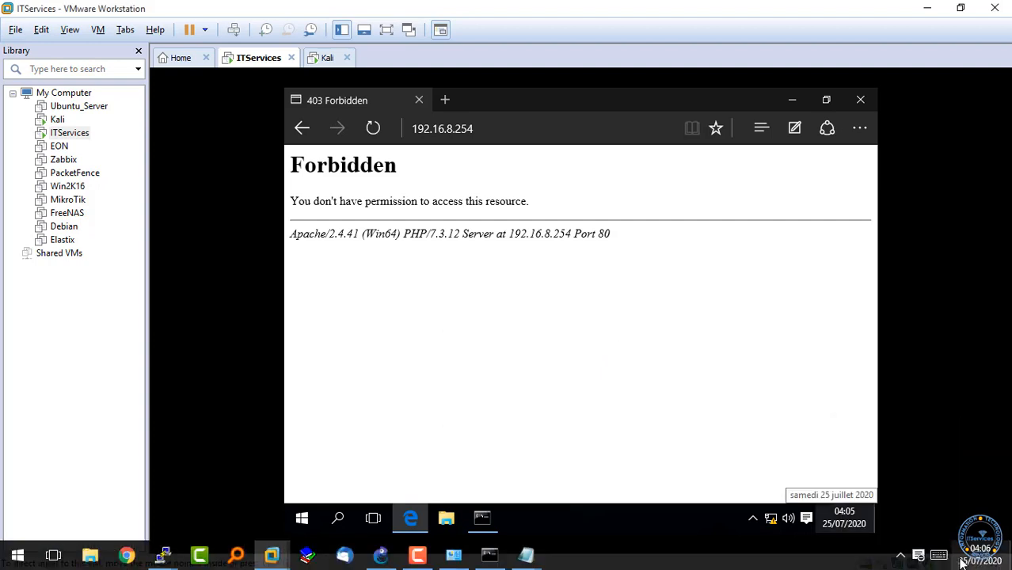
click(899, 558)
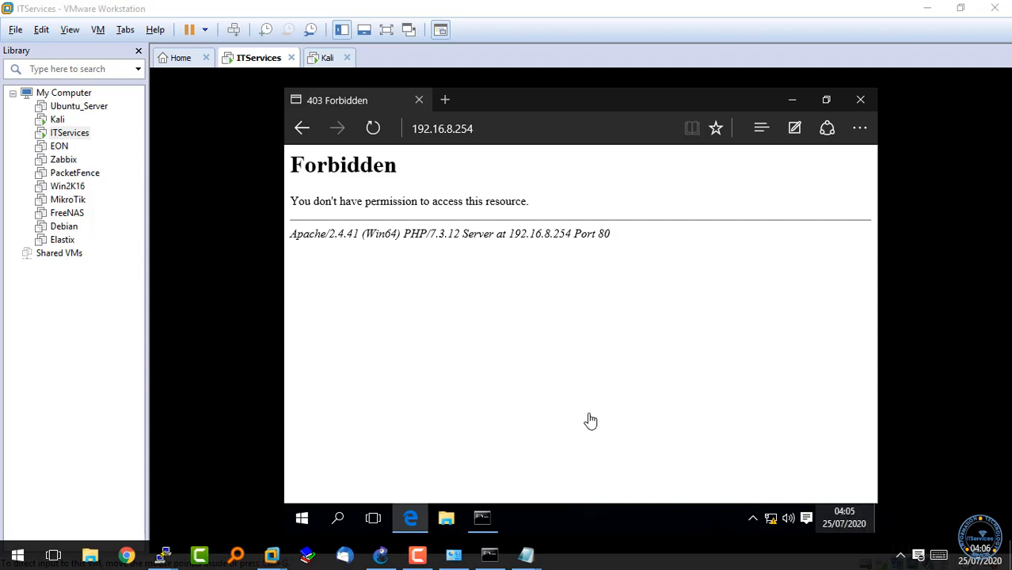
click(902, 557)
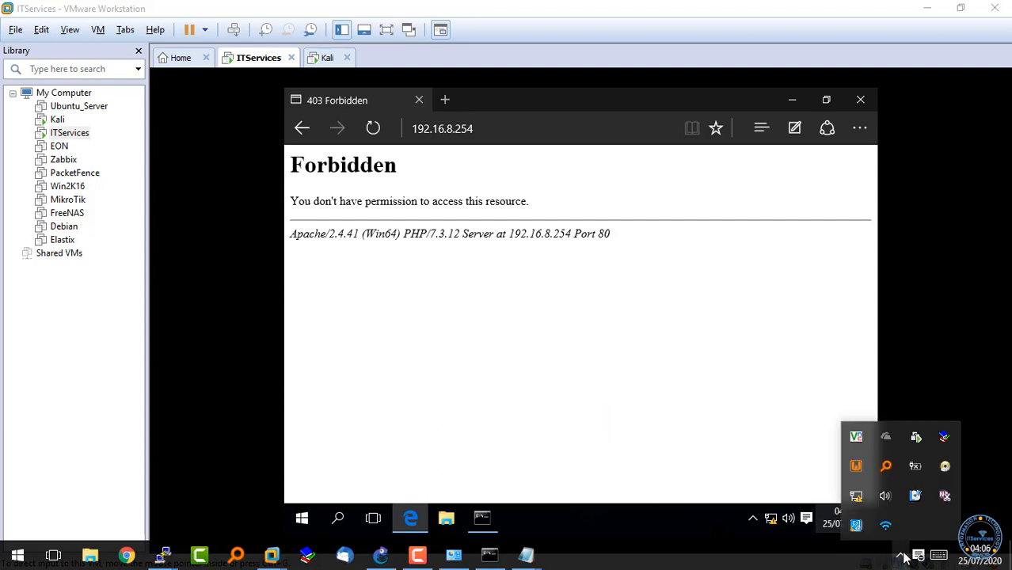
Reload the 192.16.8.254 page repeatedly in the virtual machine's browser to test access after the service restart.
click(373, 129)
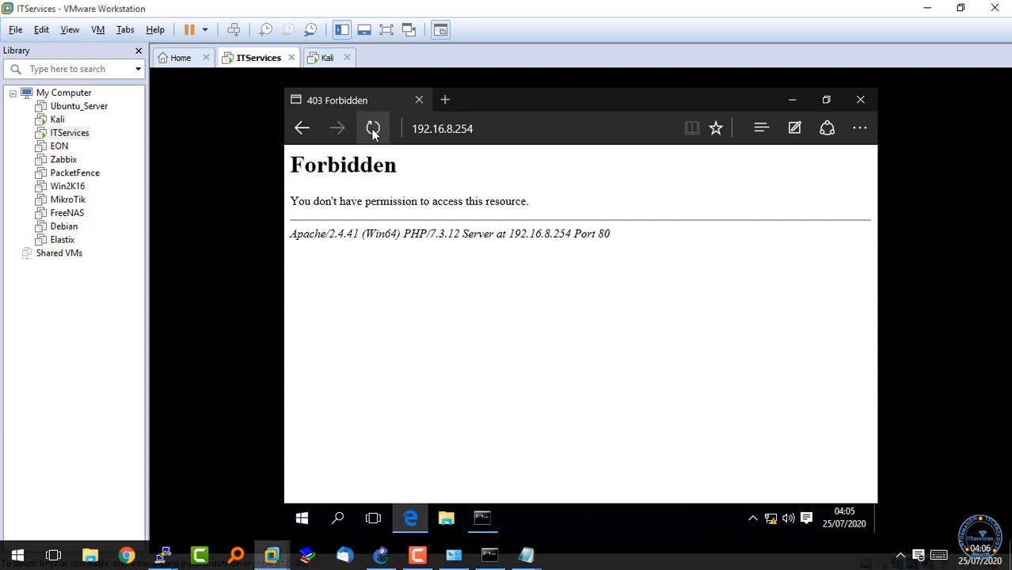
click(372, 131)
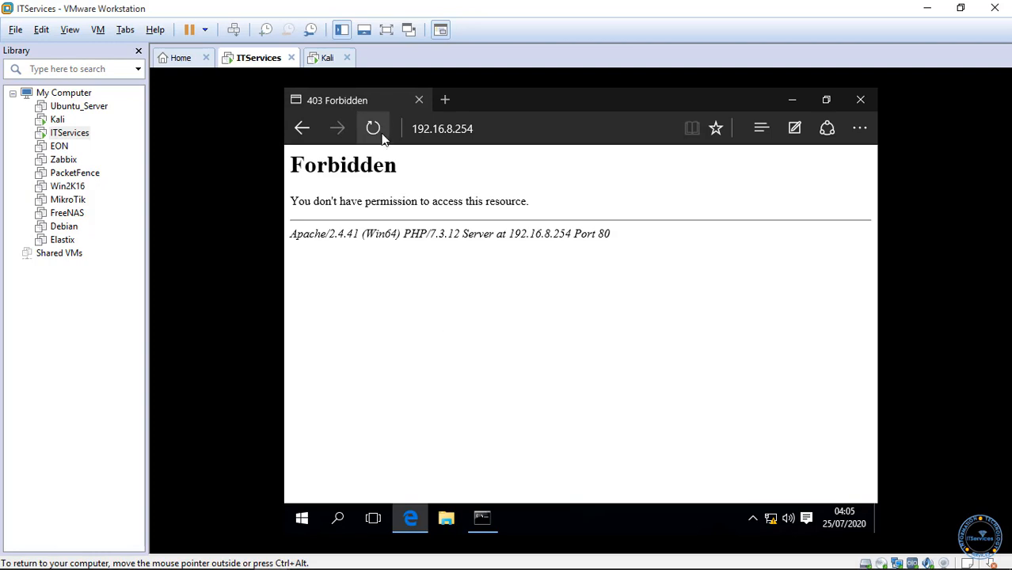
click(374, 131)
click(374, 132)
click(374, 131)
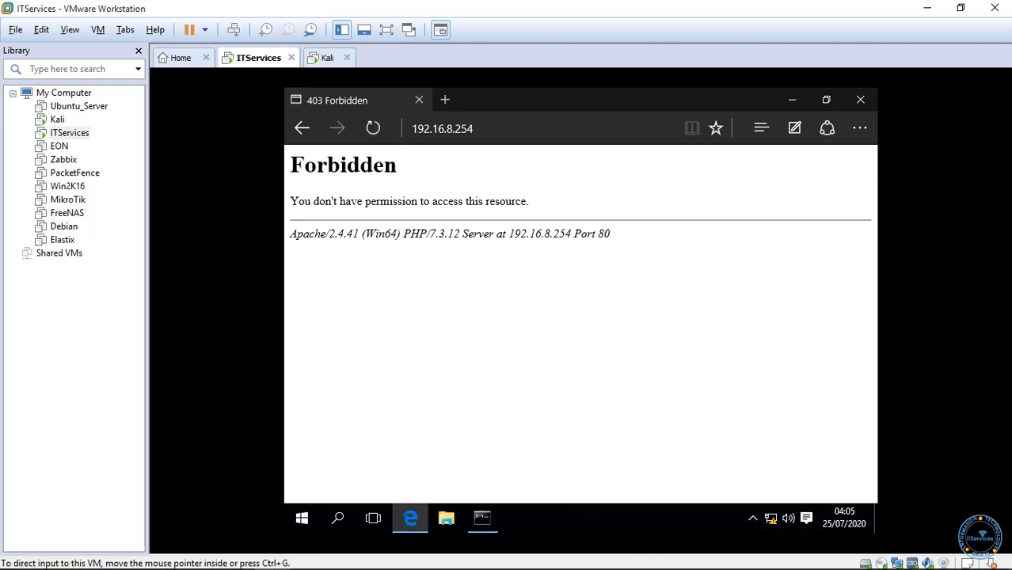
Check the host's notification icons, then reload the 192.16.8.254 page several times in the ITServices virtual machine.
click(900, 555)
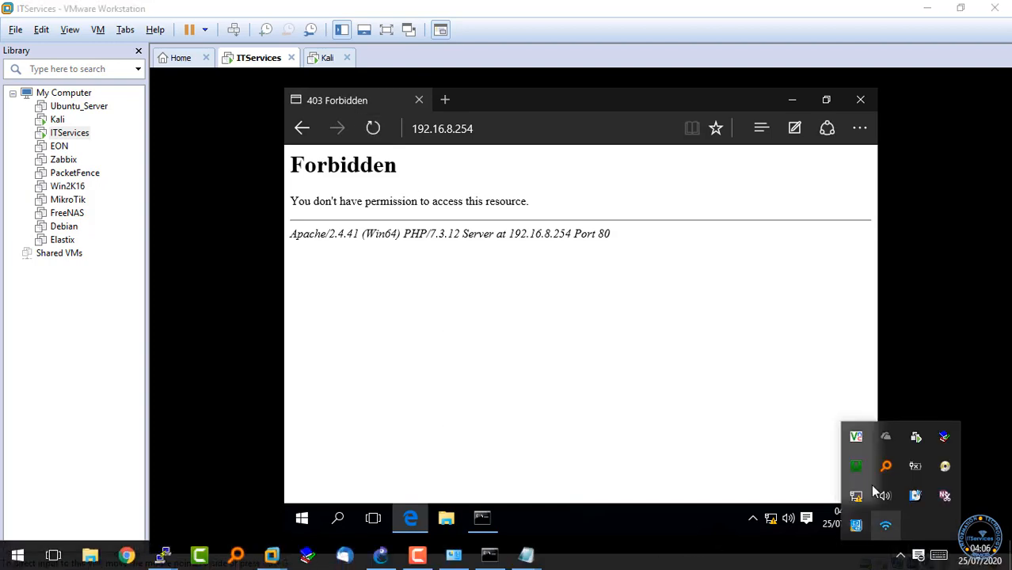
click(375, 130)
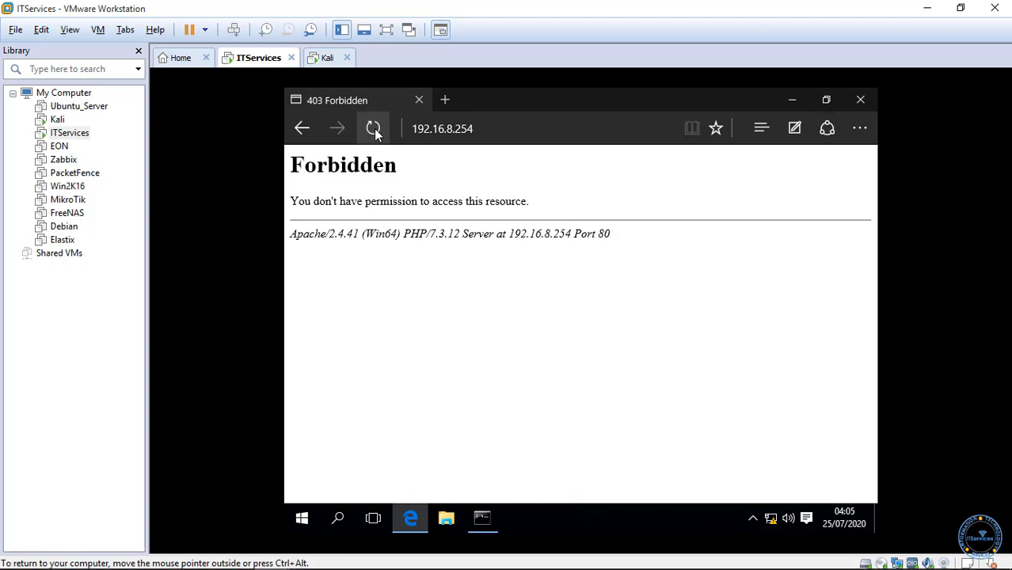
click(375, 131)
click(376, 131)
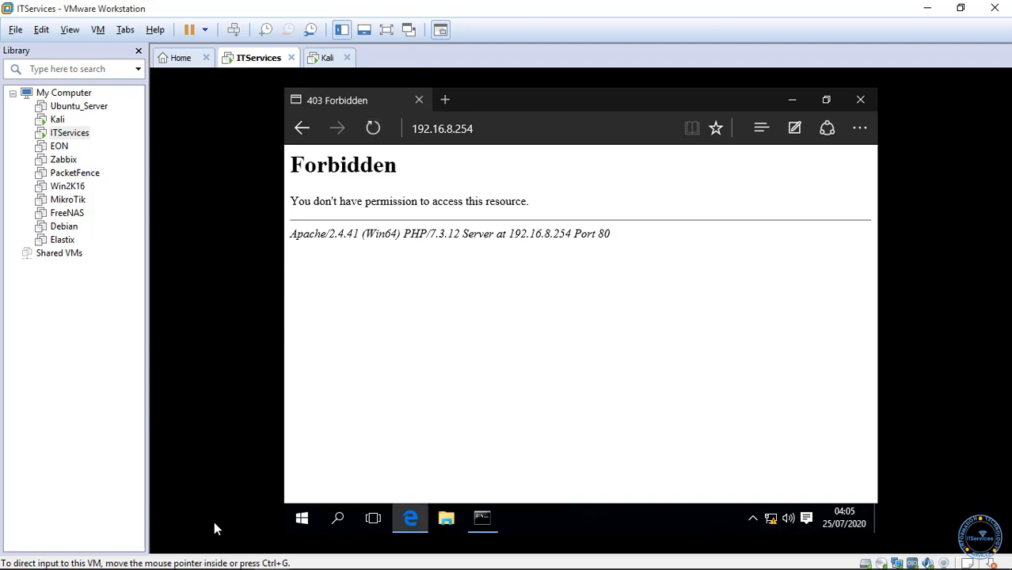
Load 127.0.0.1 in Chrome on the host to check the WampServer home page, then return to the virtual machine.
mouse_move(197, 569)
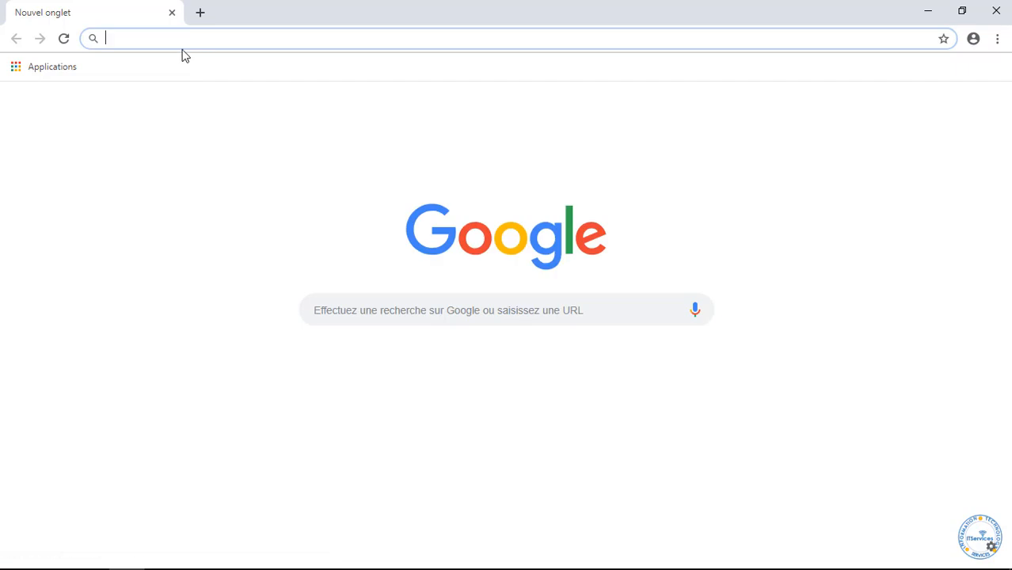
text(127.0.0.1)
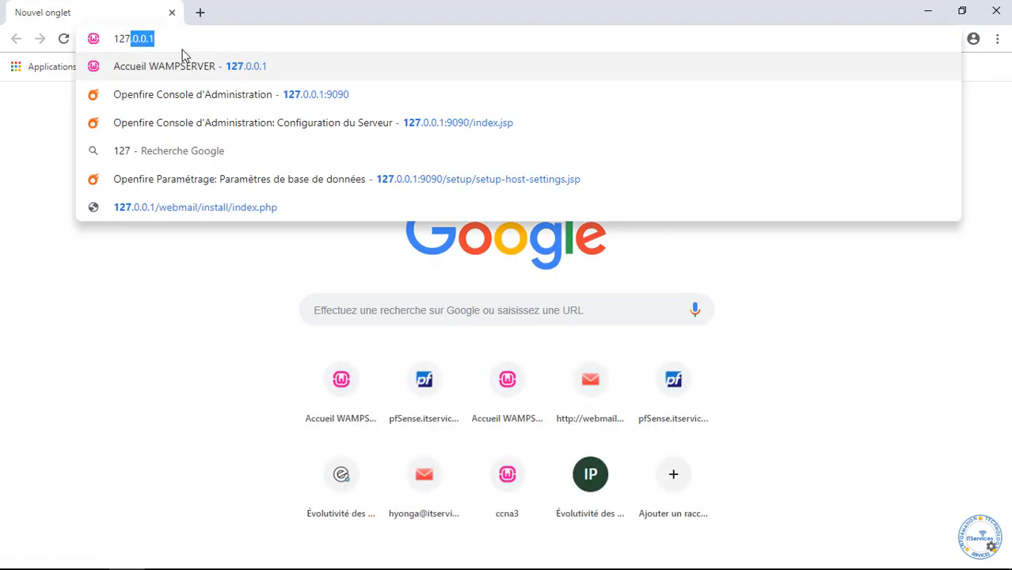
key(Return)
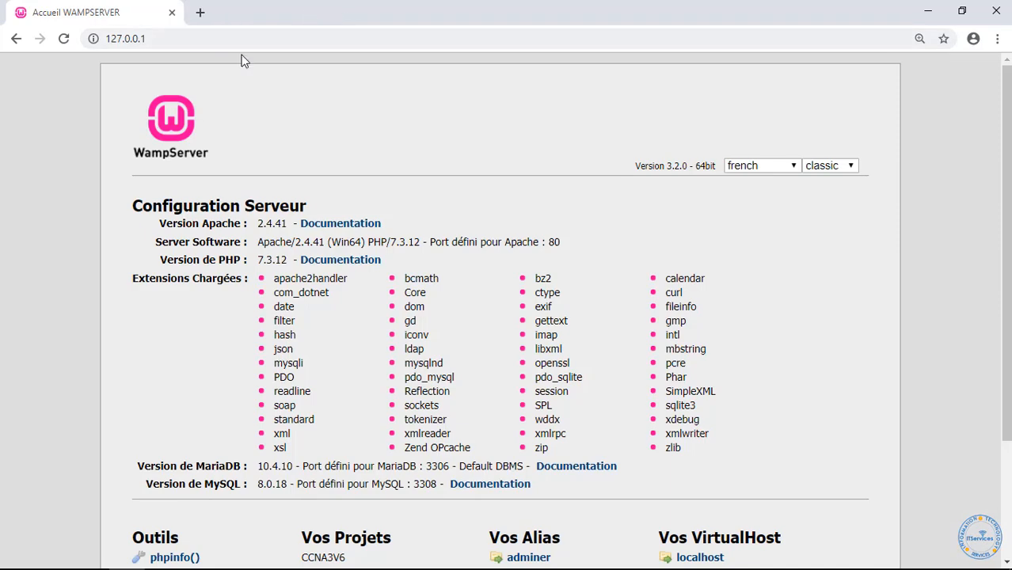
click(928, 12)
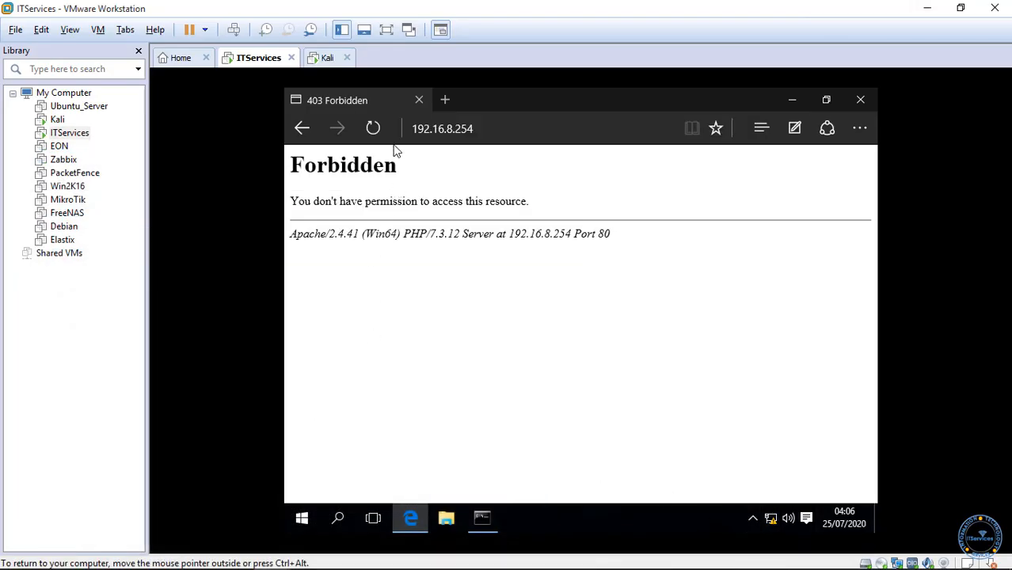
Reload 192.16.8.254 in the virtual machine's browser after the local WampServer check.
click(376, 130)
click(380, 133)
click(380, 134)
click(381, 134)
In httpd.conf, capitalise Require in the 0.0.0.0 line, add "Require ip 192.16.8." below it and save the file.
mouse_move(525, 554)
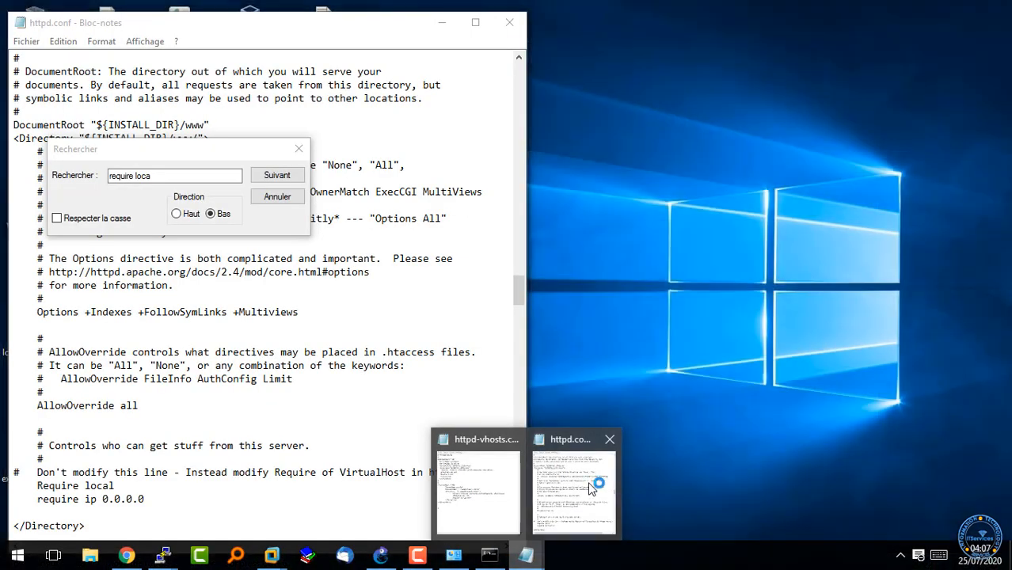
click(589, 492)
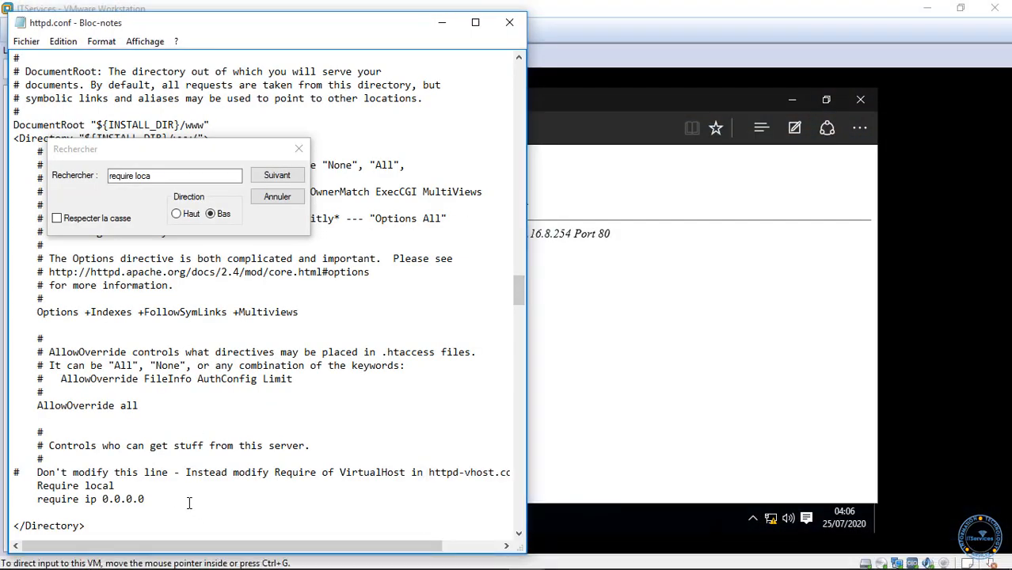
key(Return)
key(Delete)
text(Re)
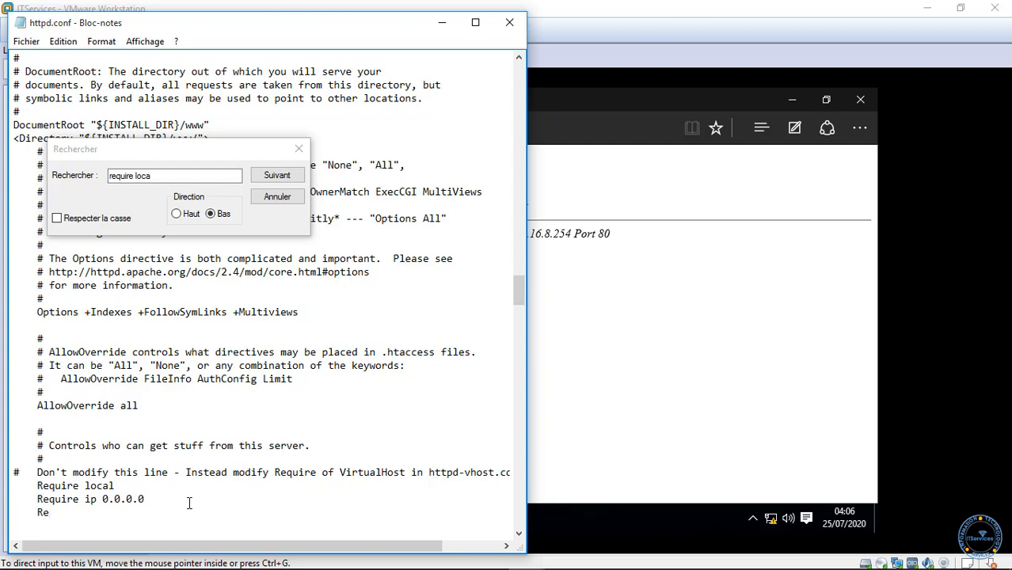
text(quire)
text(1)
text(92.16.)
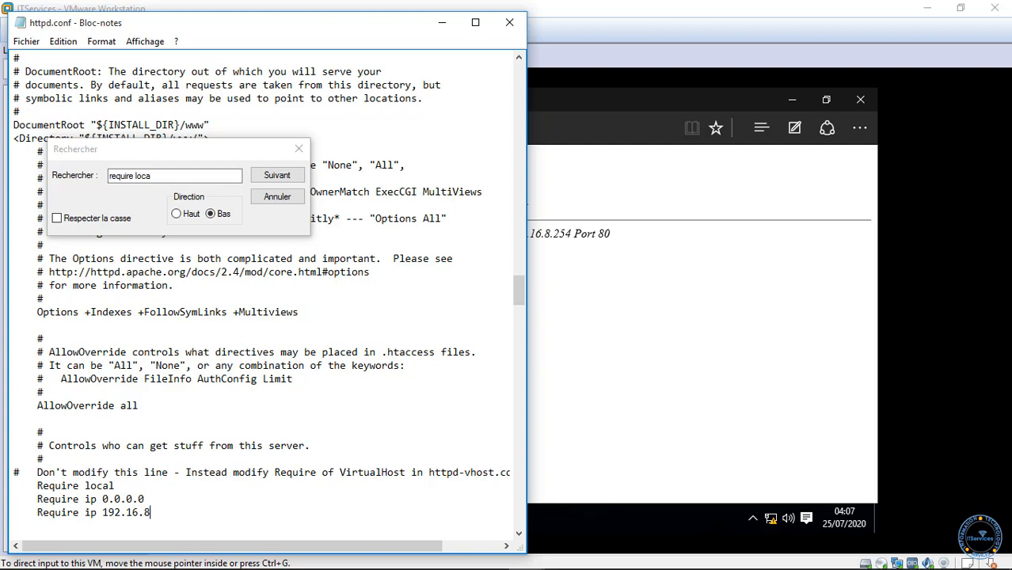
text(8.)
click(26, 41)
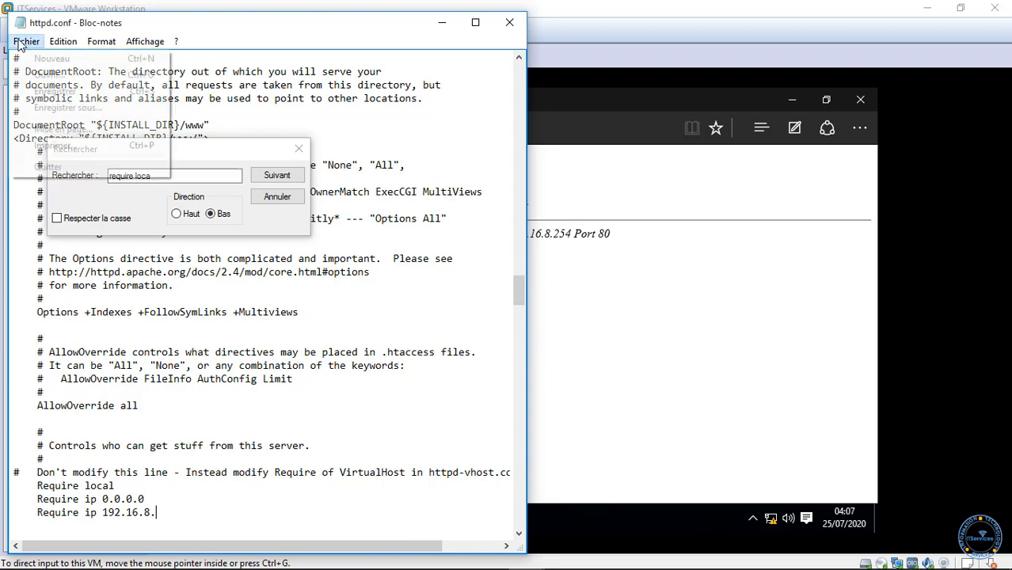
click(55, 92)
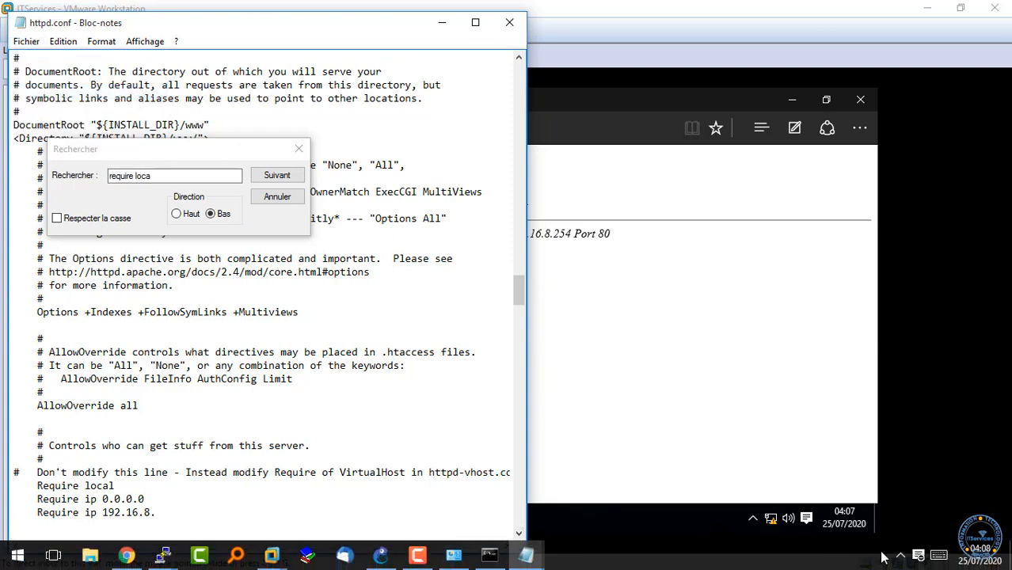
Return to the virtual machine and reload 192.16.8.254/#0.0.1.1 to retest access to the site.
click(900, 557)
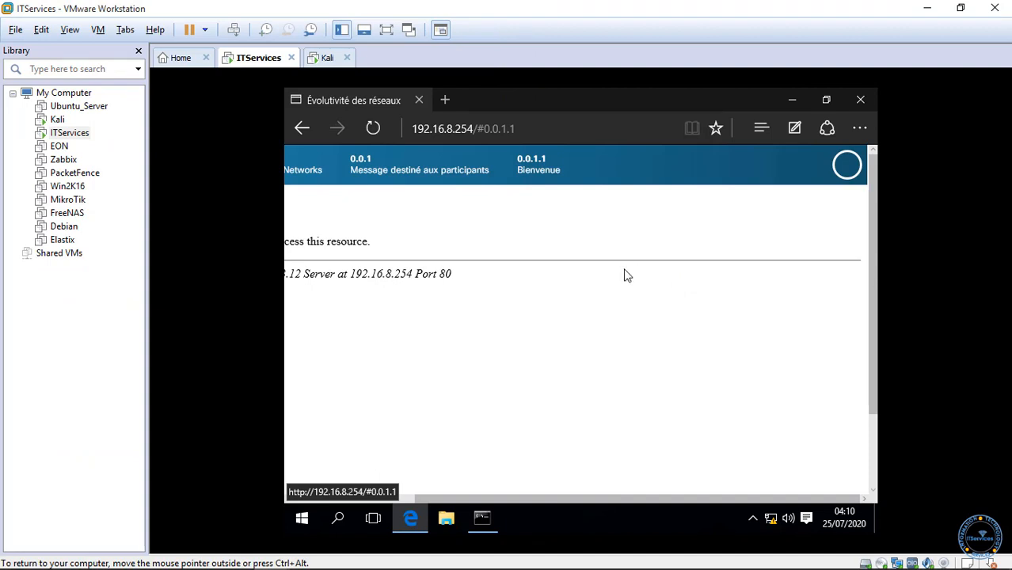
click(382, 139)
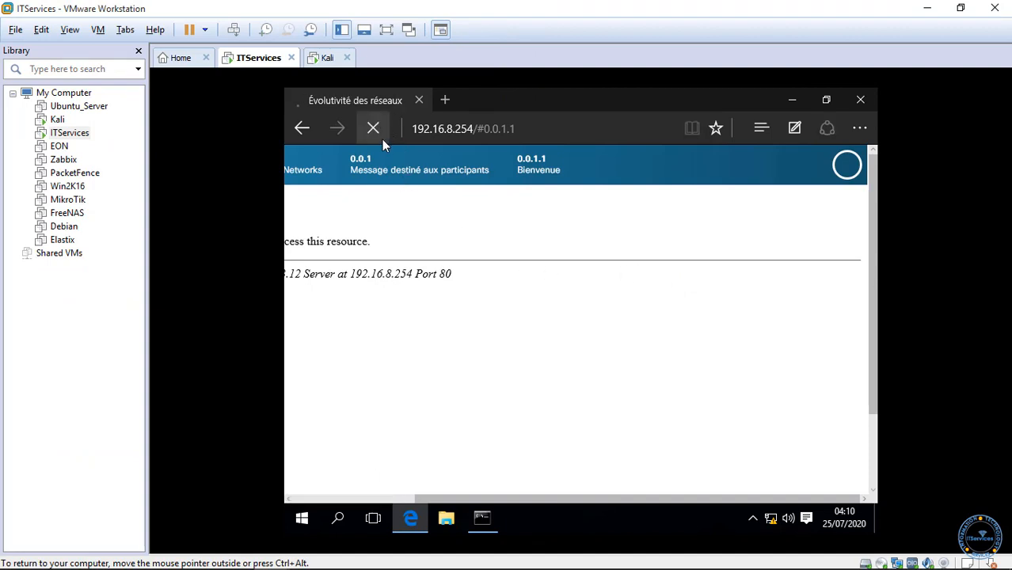
click(382, 140)
click(373, 129)
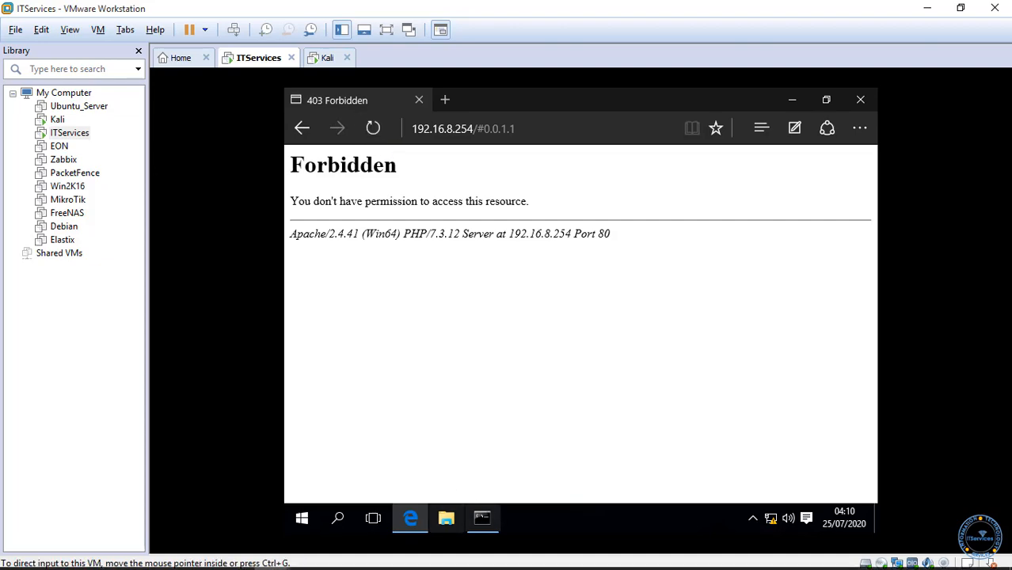
View the virtual host definitions in httpd-vhosts.conf, then return to the virtual machine.
mouse_move(538, 556)
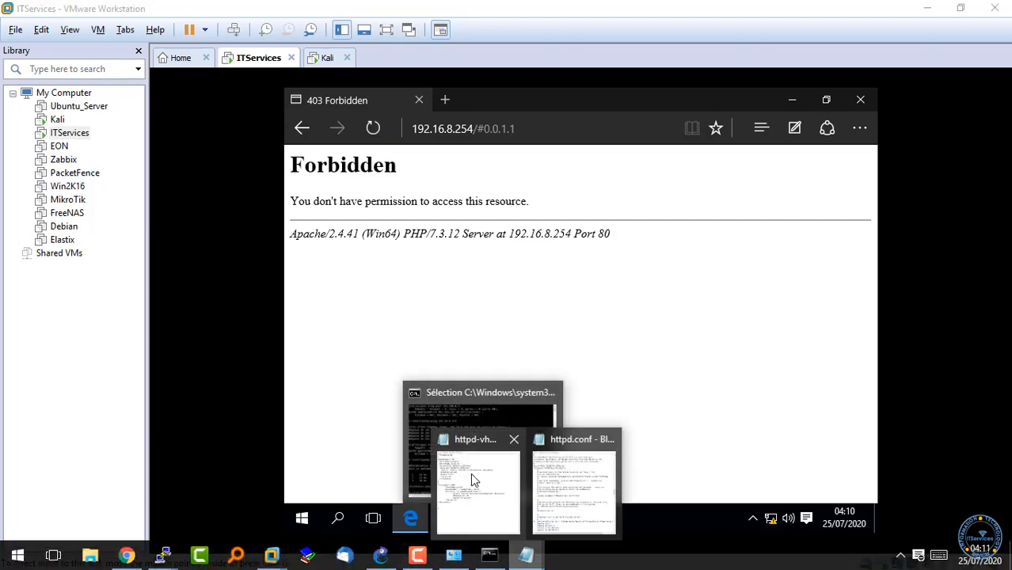
mouse_move(472, 478)
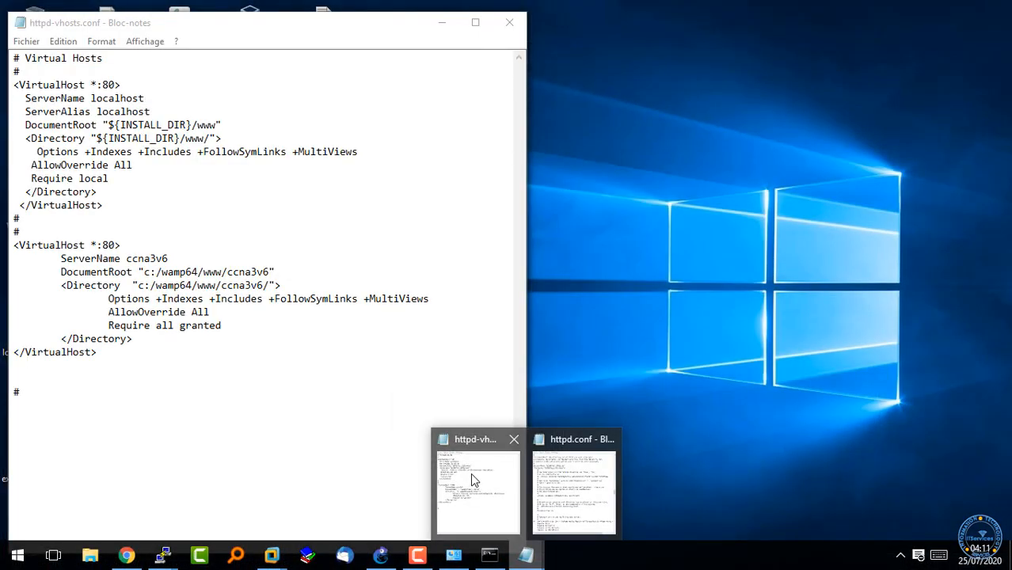
click(470, 473)
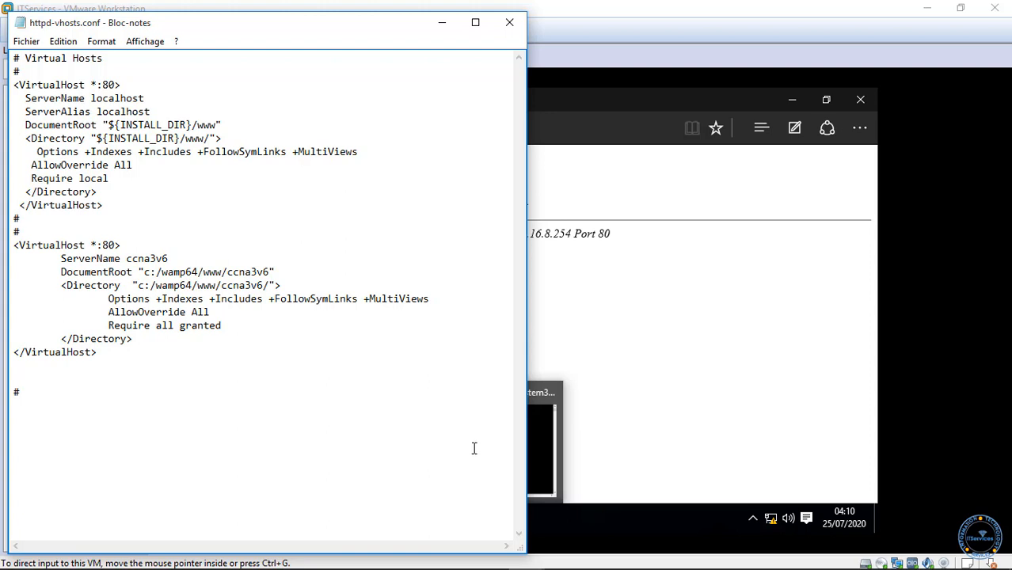
click(598, 386)
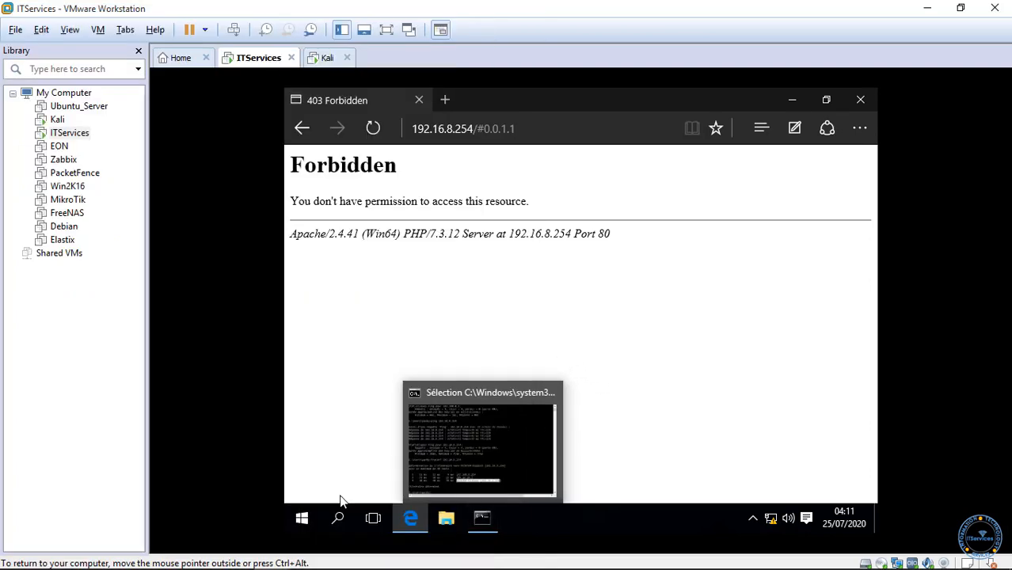
Delete the Require ip lines for 192.16.8.254 and 192.168.8.0 from httpd.conf, save it and return to the virtual machine.
mouse_move(526, 556)
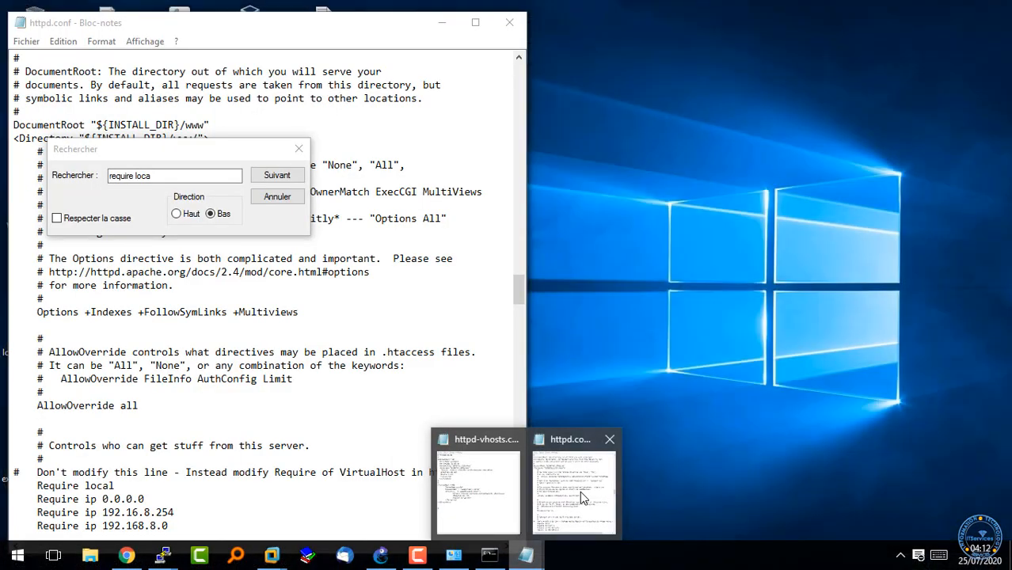
click(579, 491)
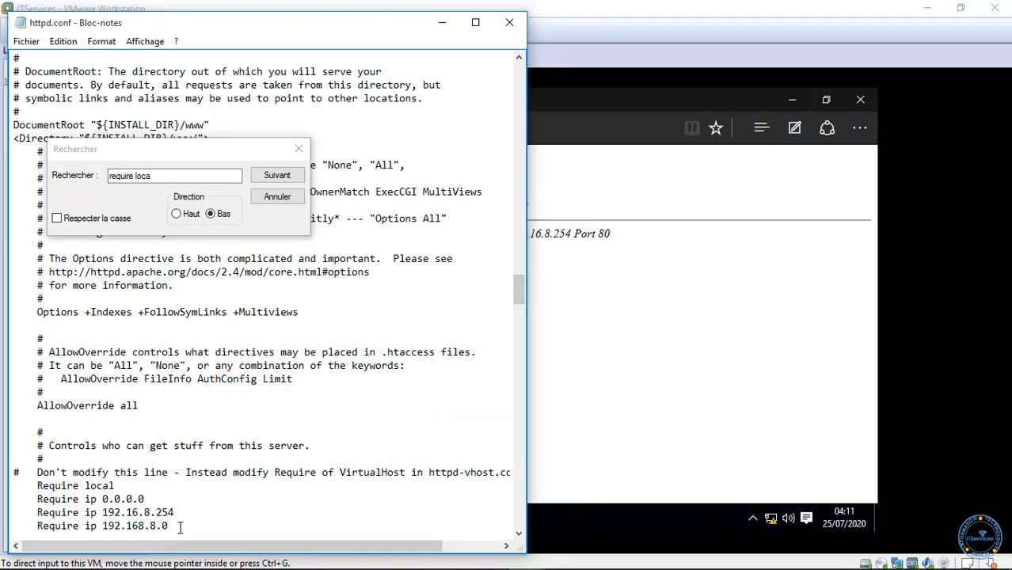
drag(181, 528, 109, 507)
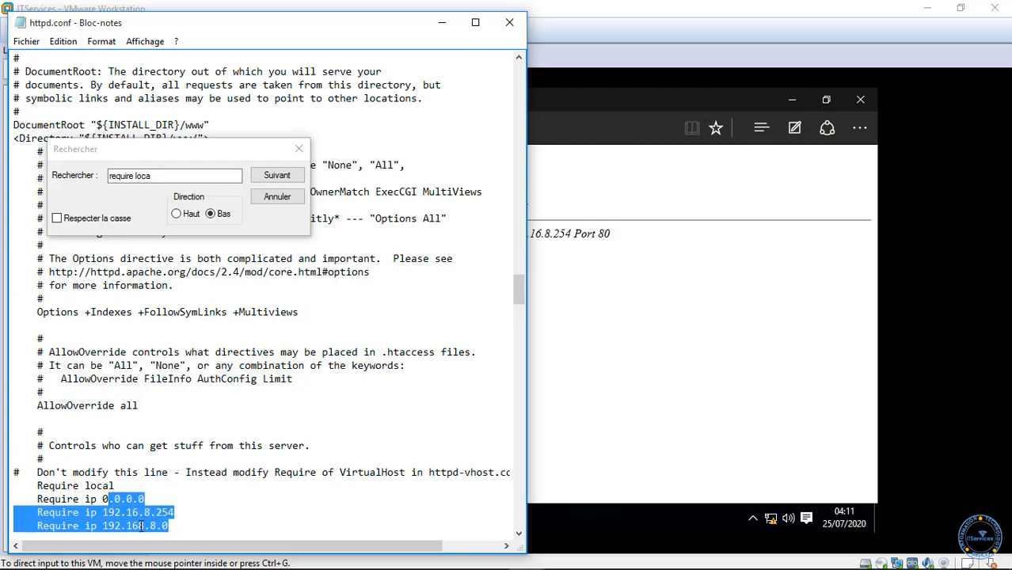
drag(187, 524, 14, 510)
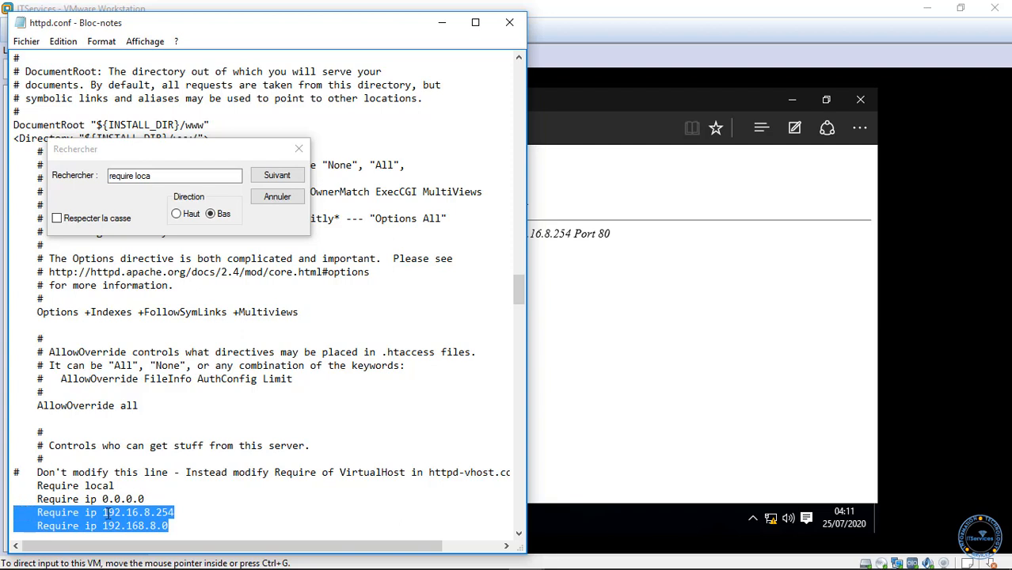
key(BackSpace)
key(BackSpace)
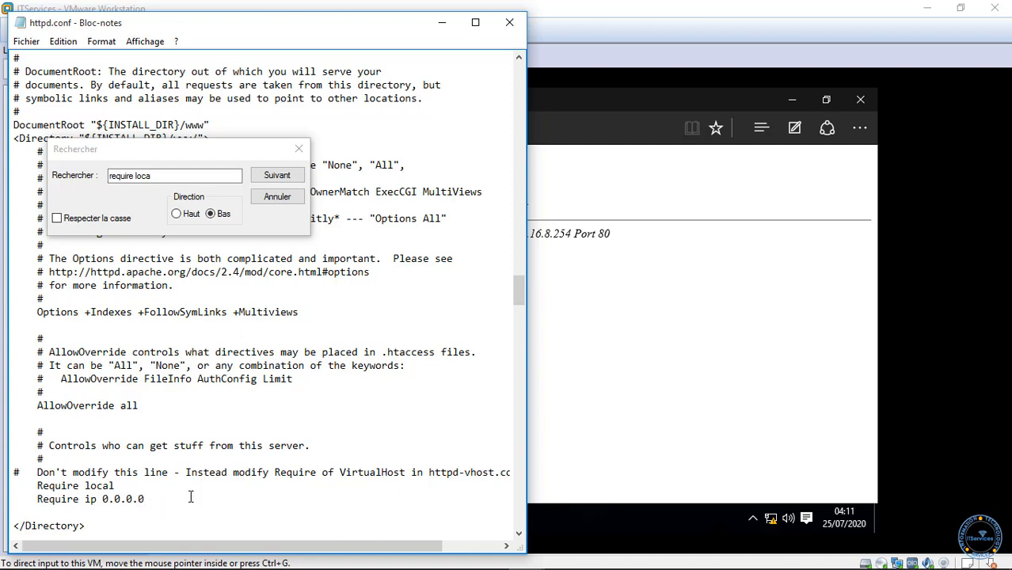
click(26, 41)
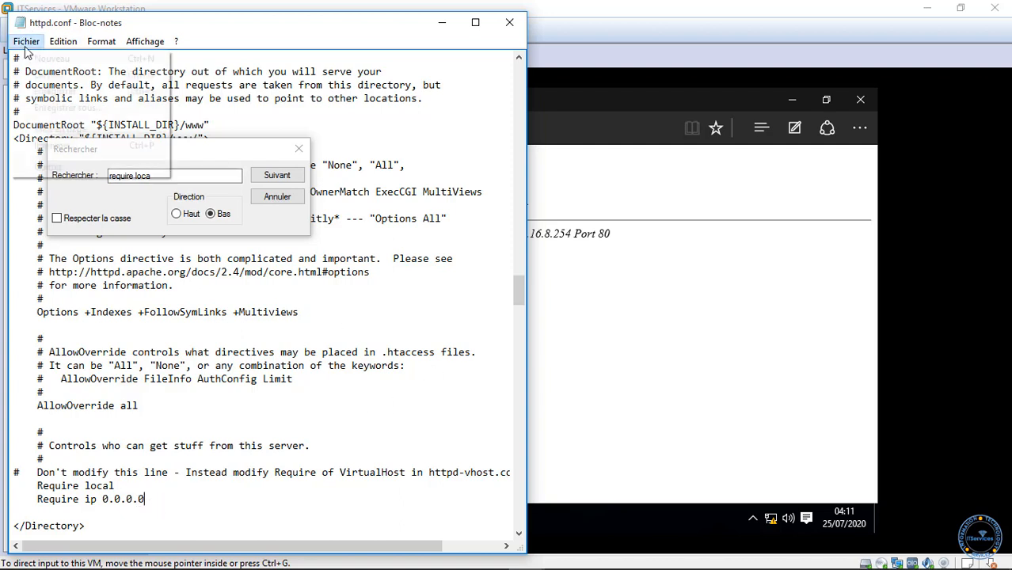
click(54, 91)
click(610, 266)
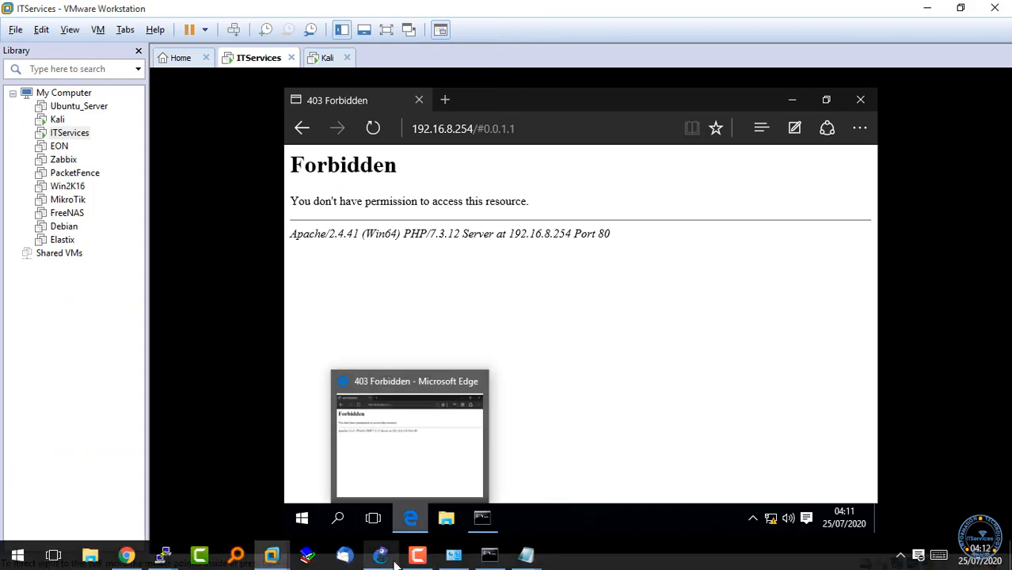
Examine the localhost and ccna3v6 virtual hosts in httpd-vhosts.conf, comparing their Require directives.
mouse_move(536, 553)
mouse_move(580, 467)
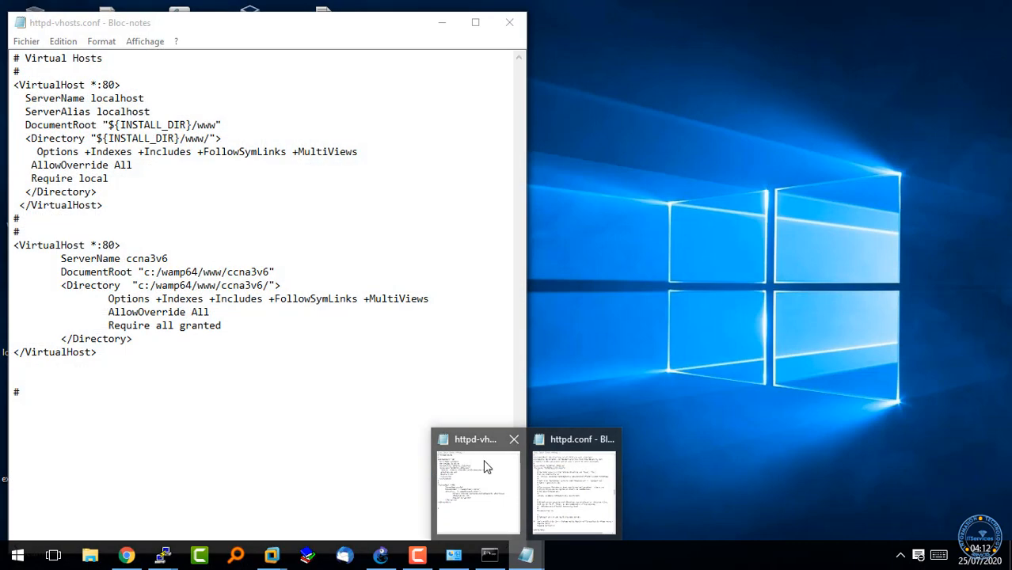
click(479, 484)
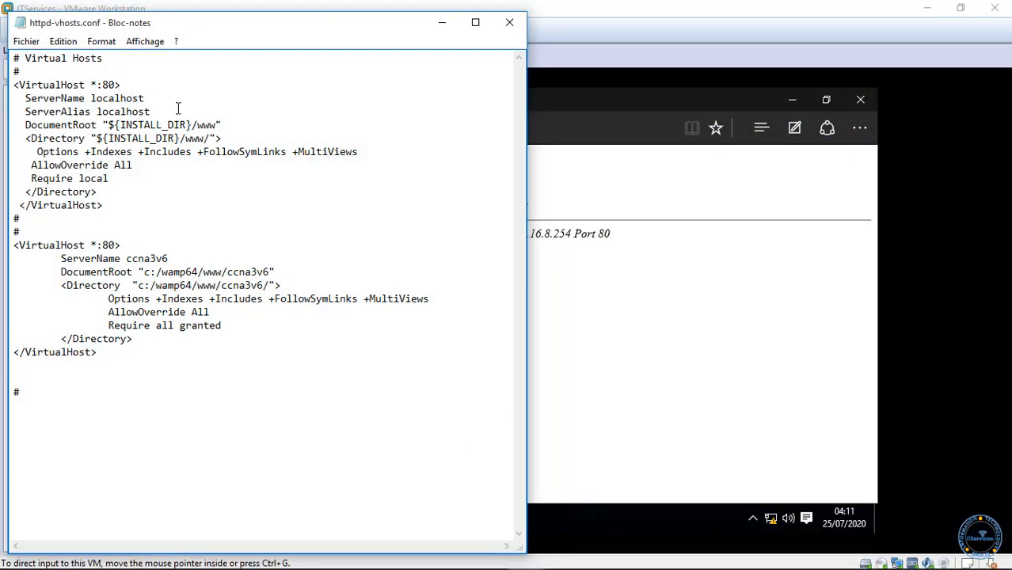
double_click(94, 84)
click(96, 84)
drag(30, 178, 123, 178)
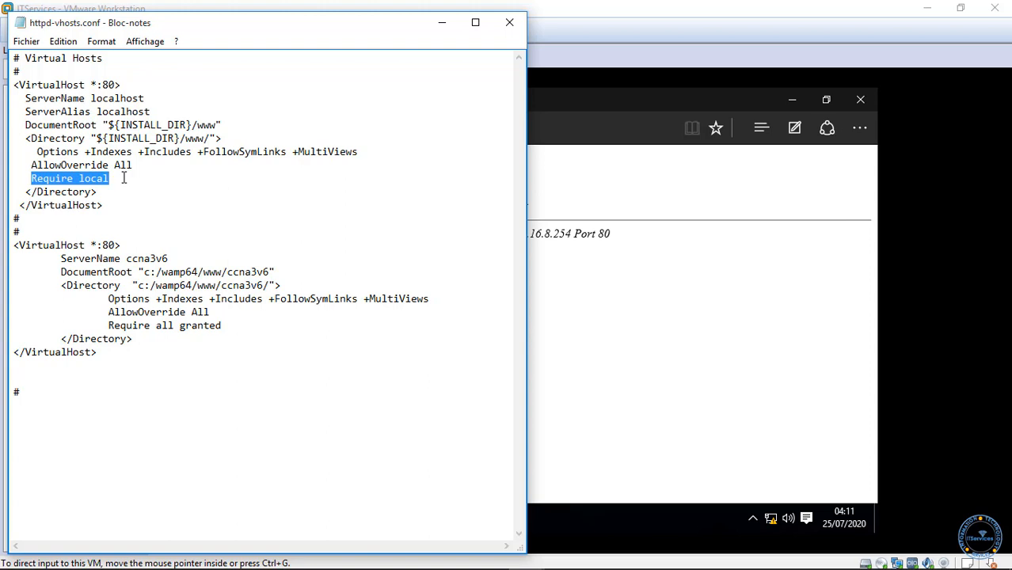
click(124, 179)
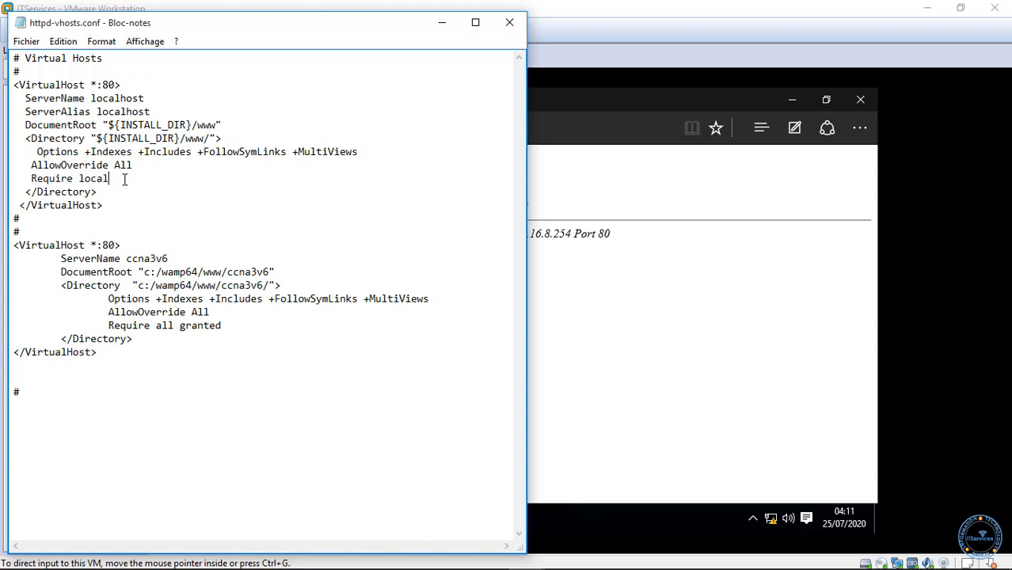
drag(103, 326, 231, 325)
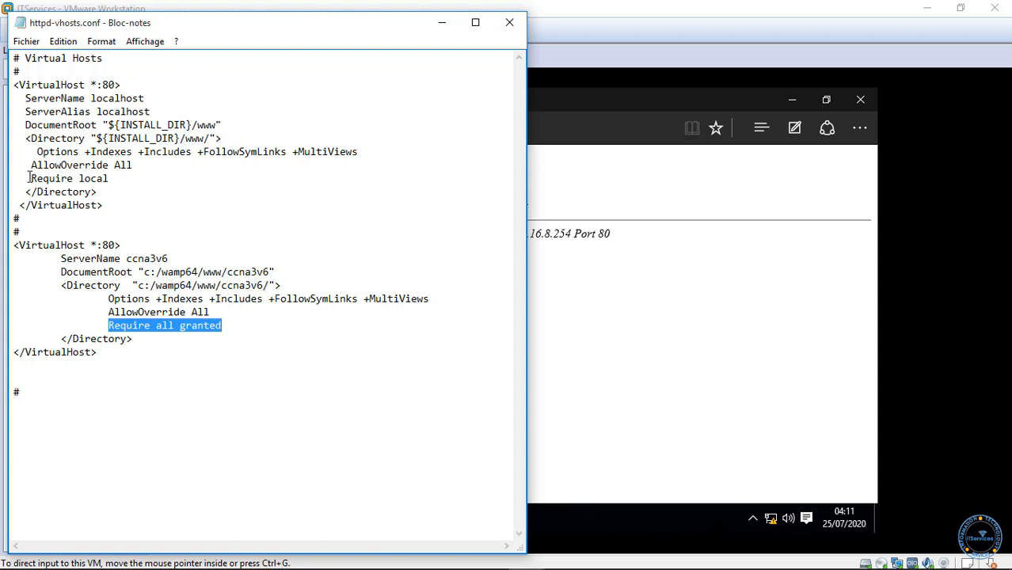
drag(29, 178, 114, 179)
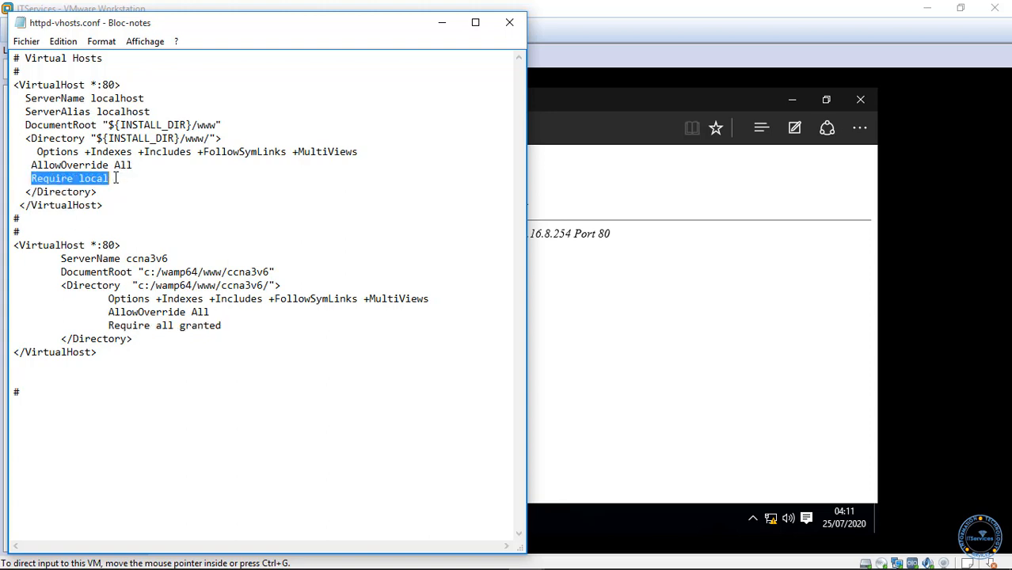
Replace the asterisk in the localhost VirtualHost address with 127.0.0.1, save httpd-vhosts.conf and return to the virtual machine.
click(96, 85)
key(BackSpace)
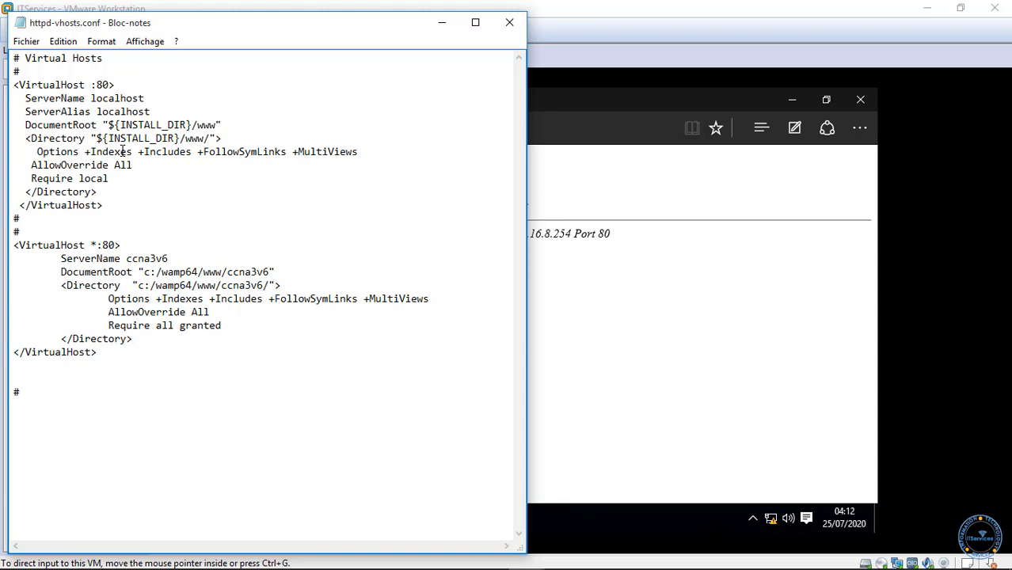
text(127.0.0.1)
click(26, 43)
click(55, 91)
click(623, 368)
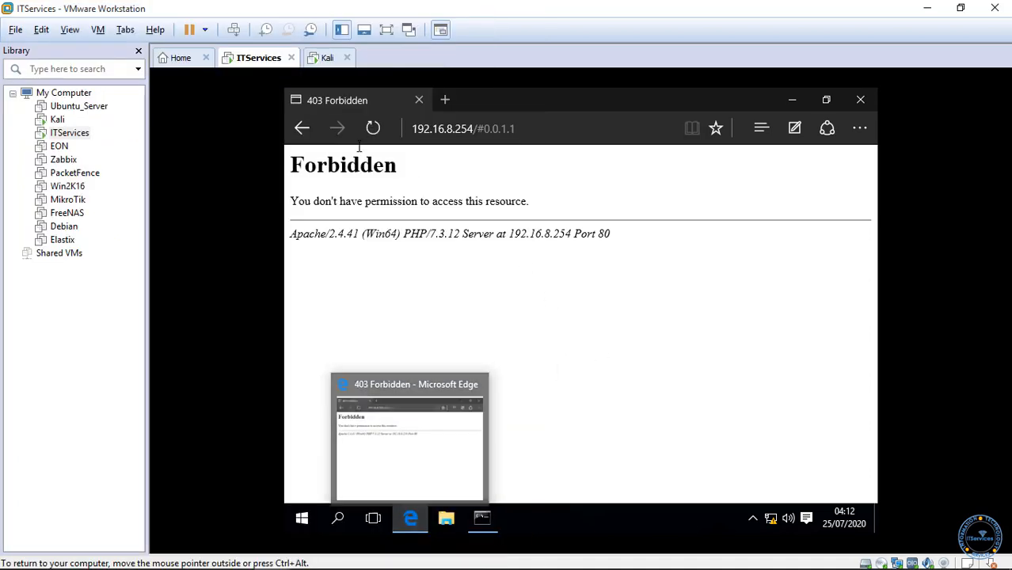
Restart all WampServer services on the host and reload the 192.16.8.254 page in the virtual machine's browser.
click(367, 137)
click(374, 132)
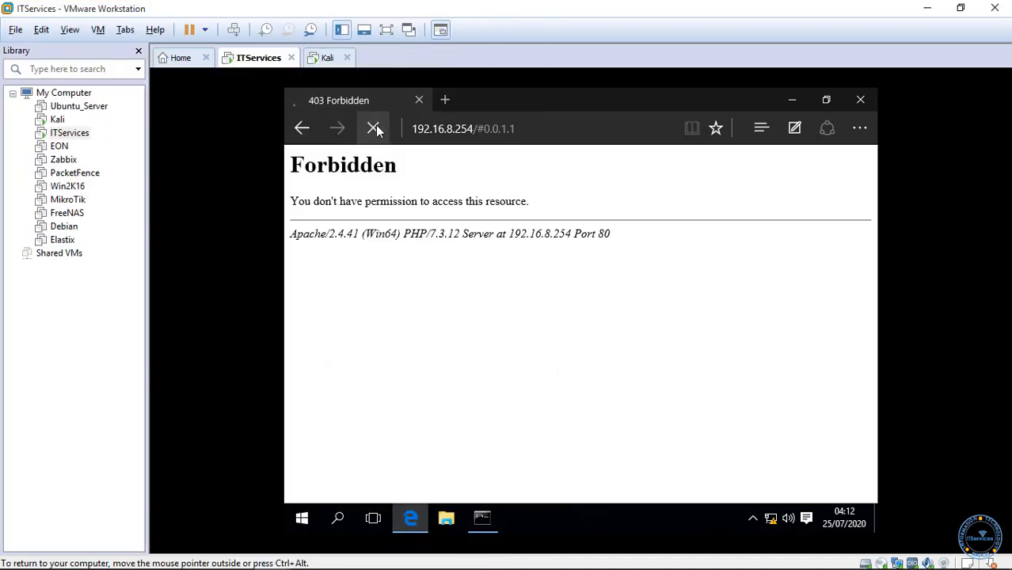
mouse_move(875, 566)
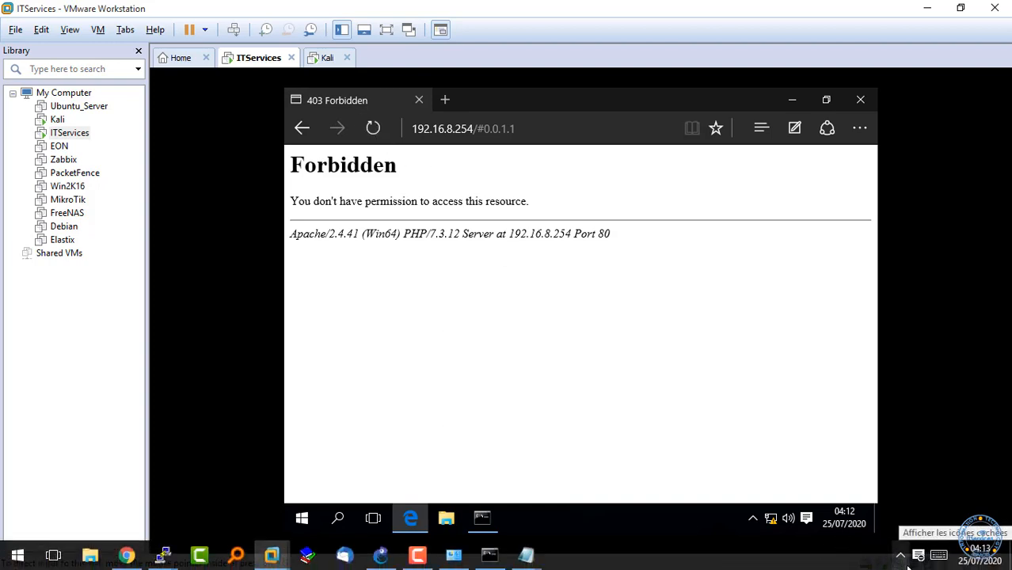
click(899, 555)
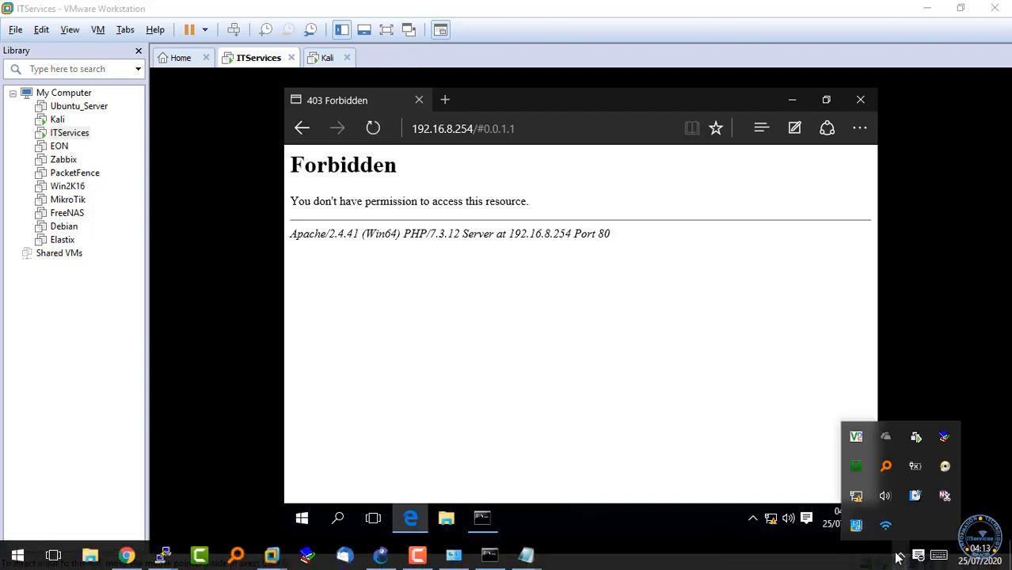
click(856, 466)
mouse_move(882, 346)
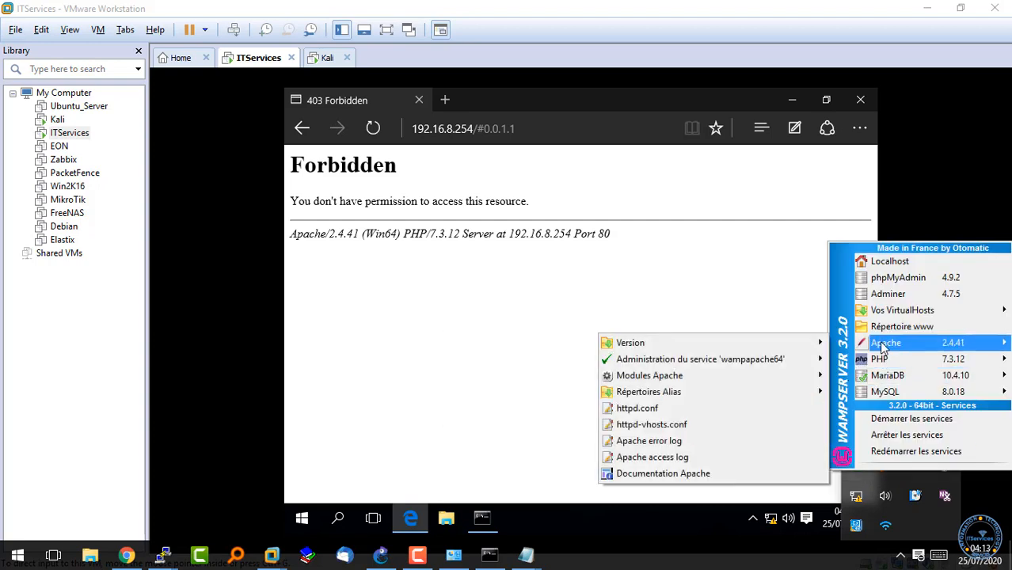
click(891, 452)
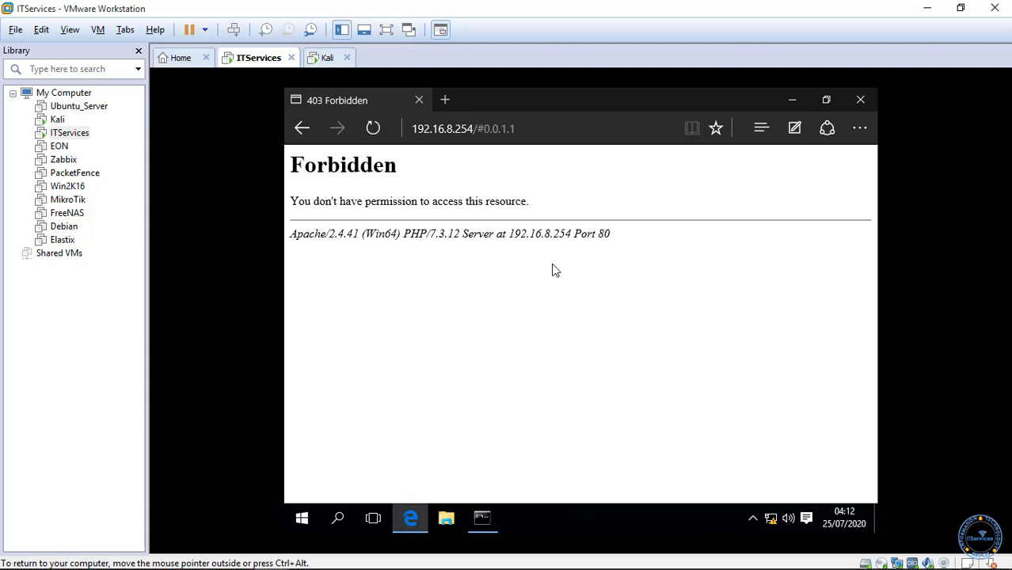
click(373, 127)
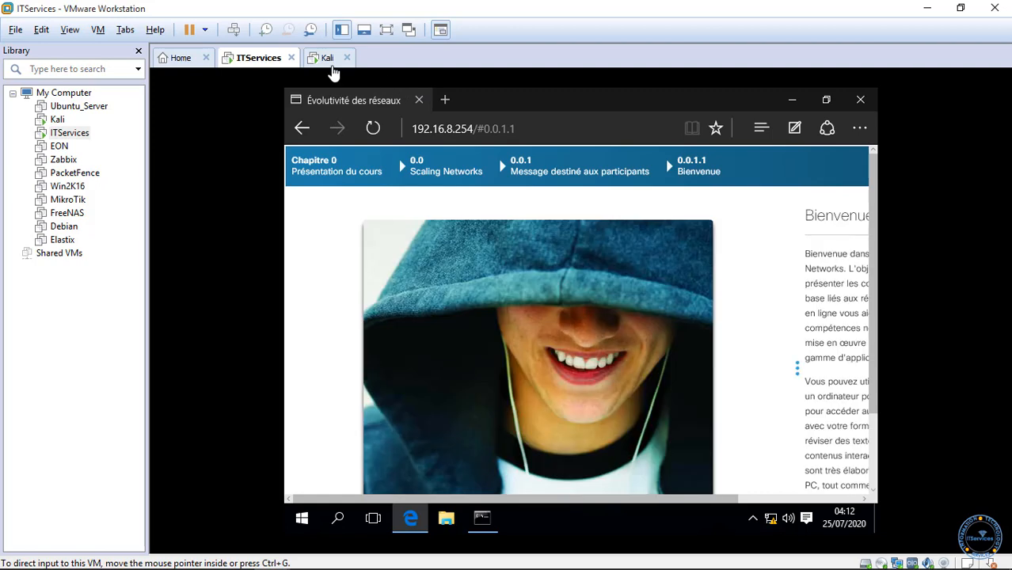
Switch to the Kali virtual machine and set its network adapter to Host-only.
click(327, 62)
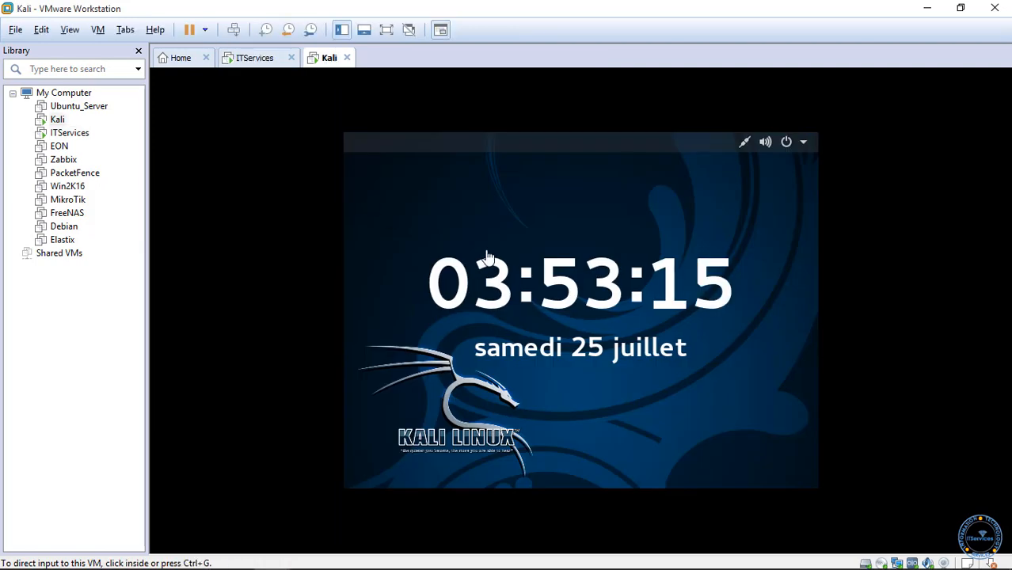
click(96, 32)
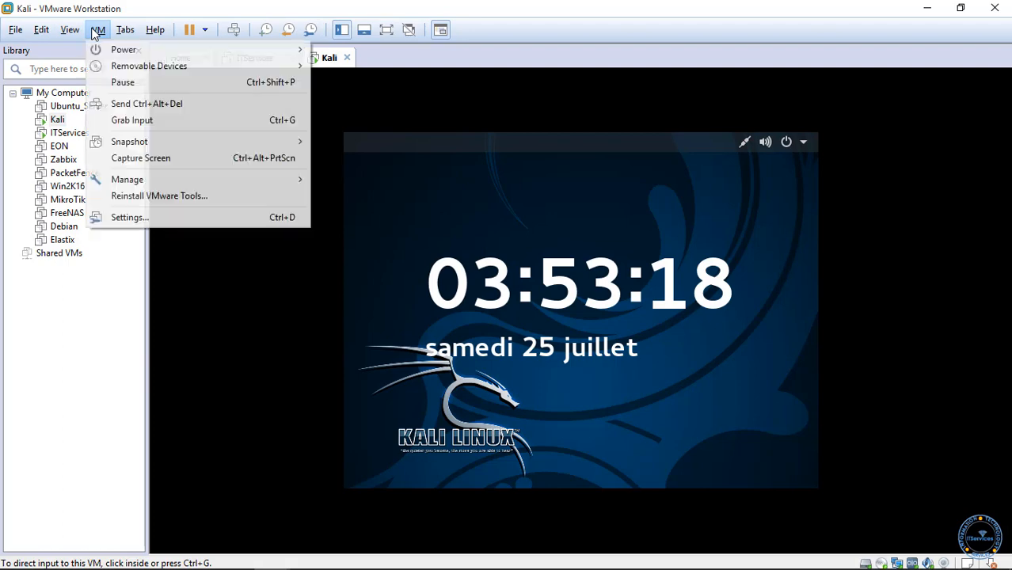
click(139, 217)
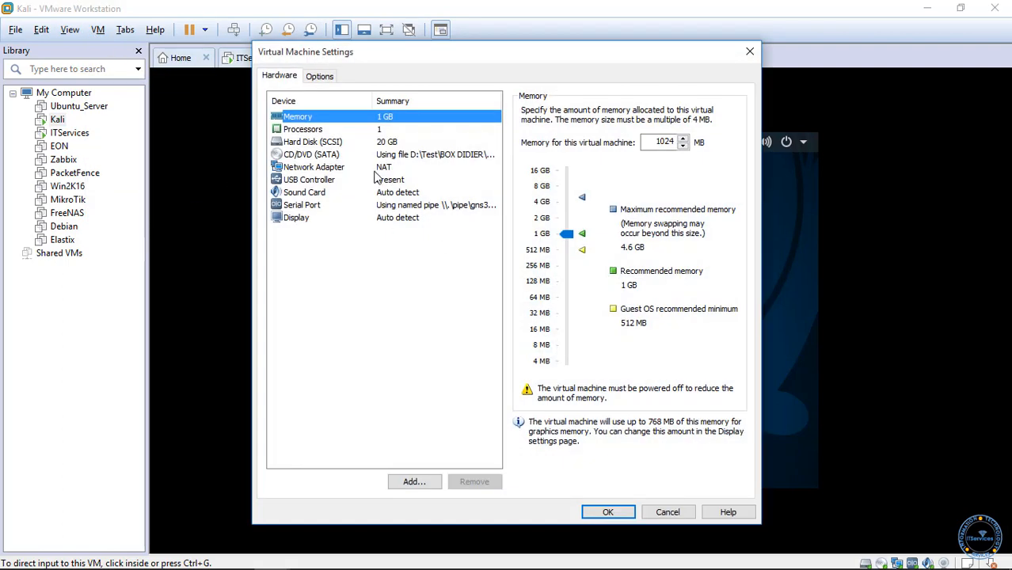
click(384, 168)
click(560, 218)
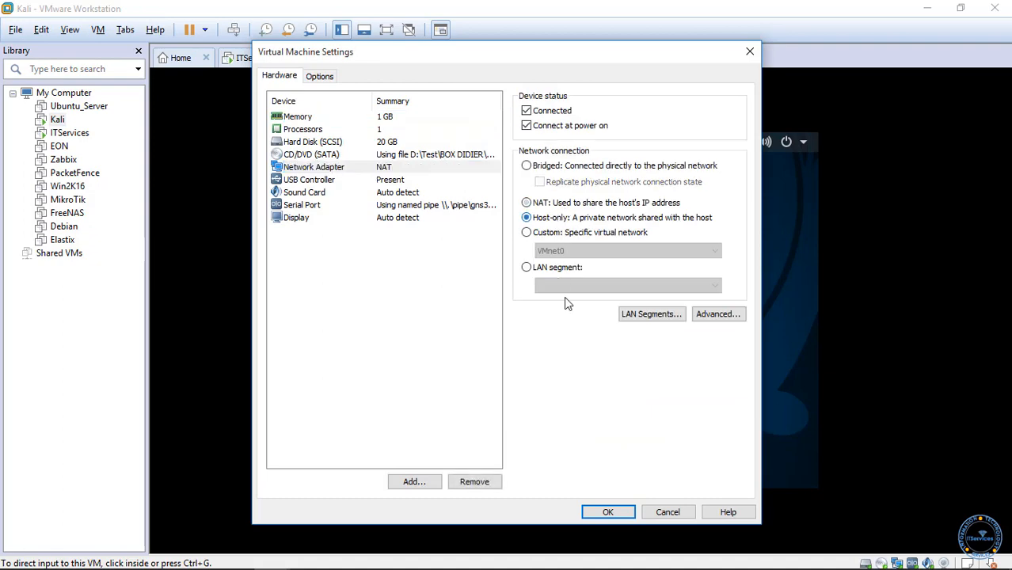
click(608, 512)
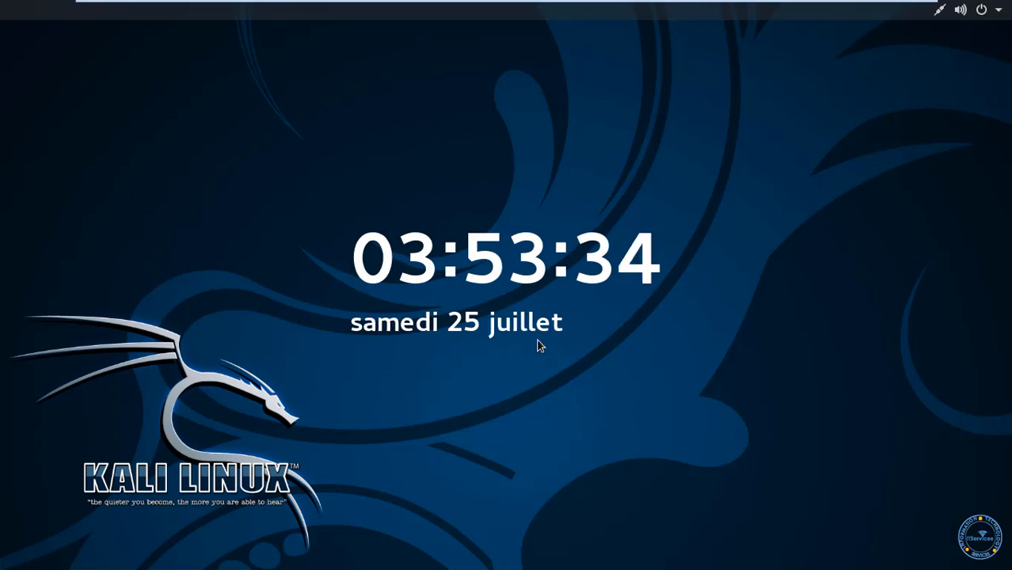
Unlock the Kali root session by entering the account password.
key(Return)
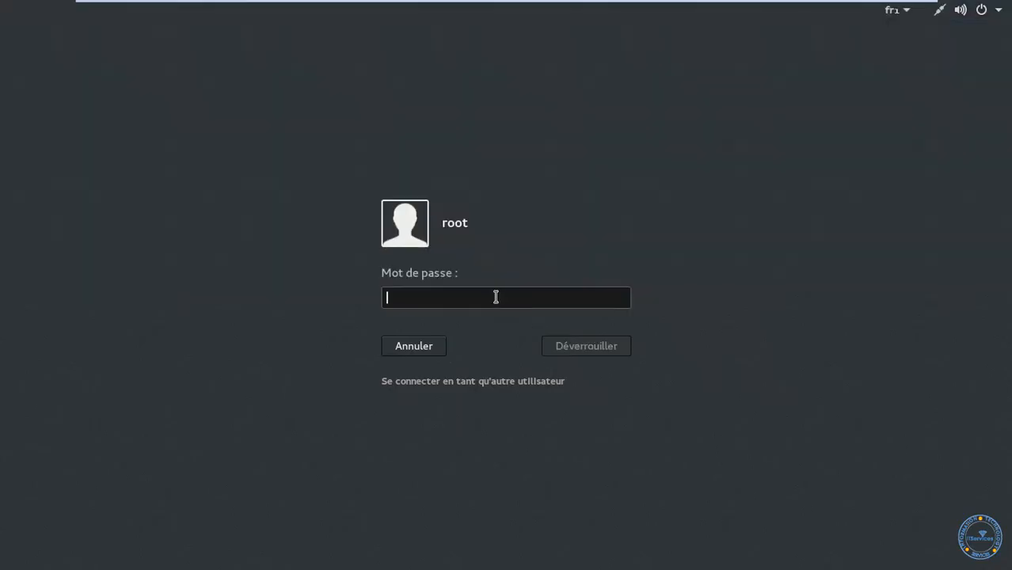
text(*****)
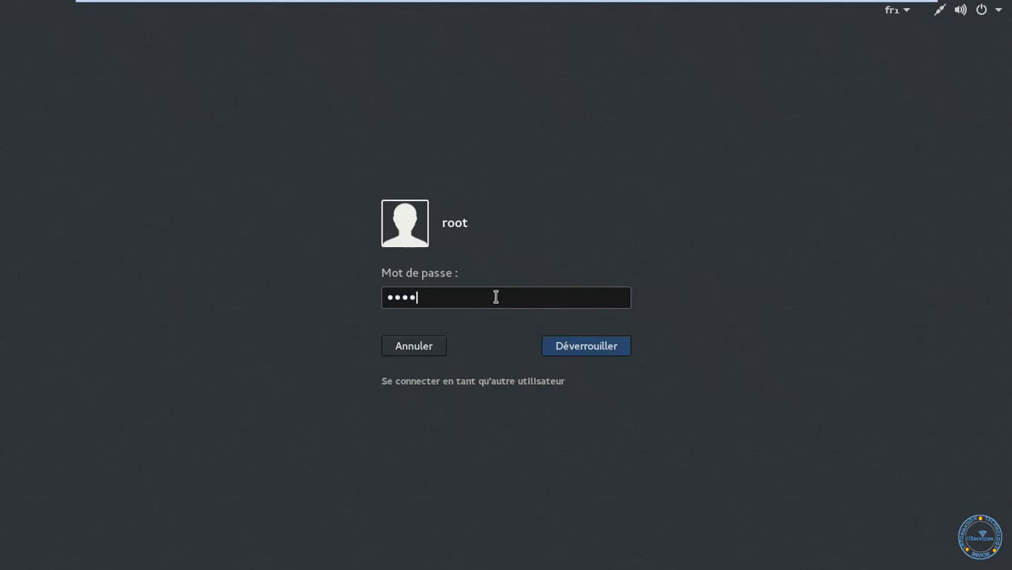
text(**)
key(Return)
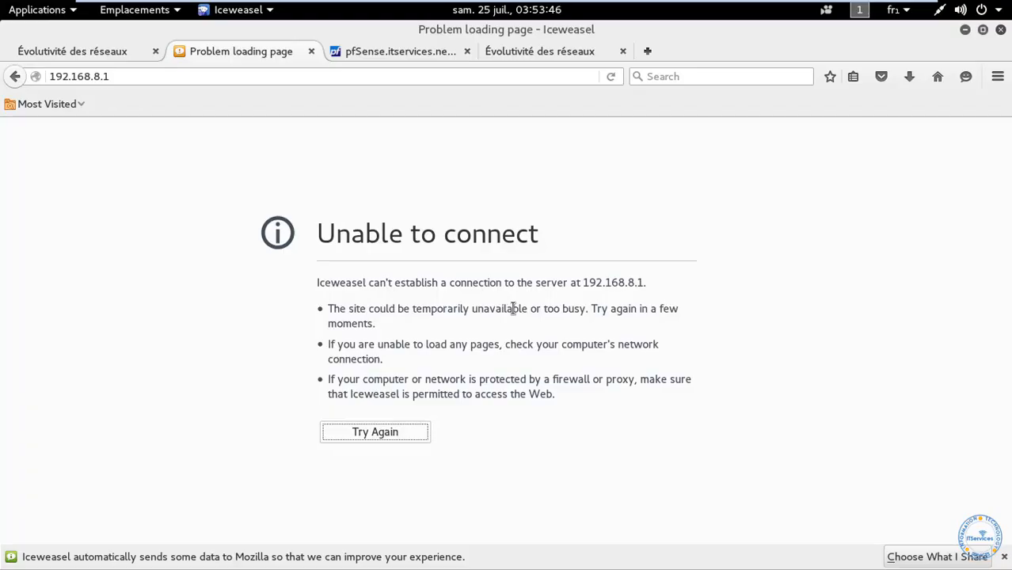
Close the failed page, the pfSense page and the duplicate course page, keeping only the first Évolutivité des réseaux page.
click(313, 51)
click(312, 52)
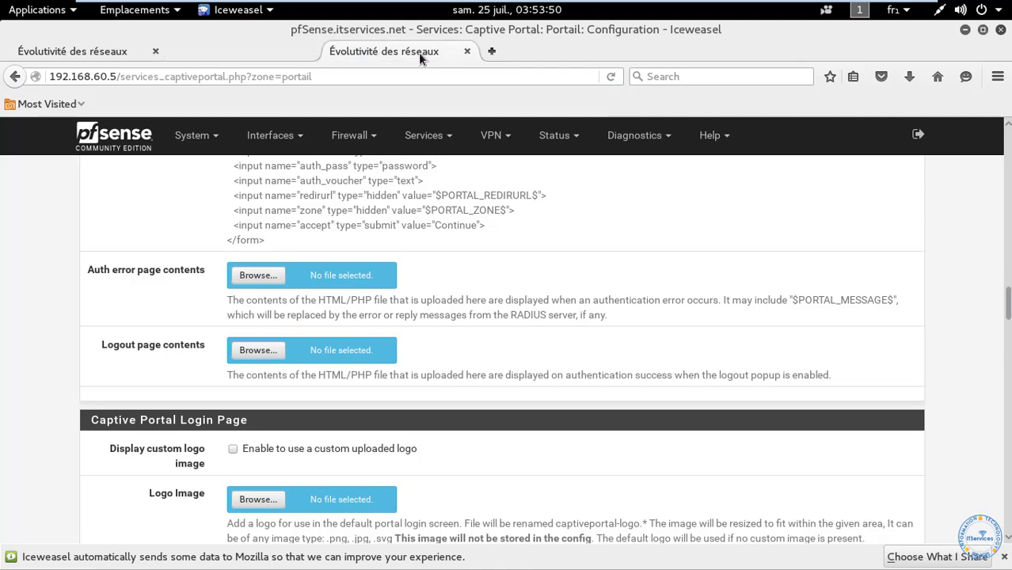
click(311, 52)
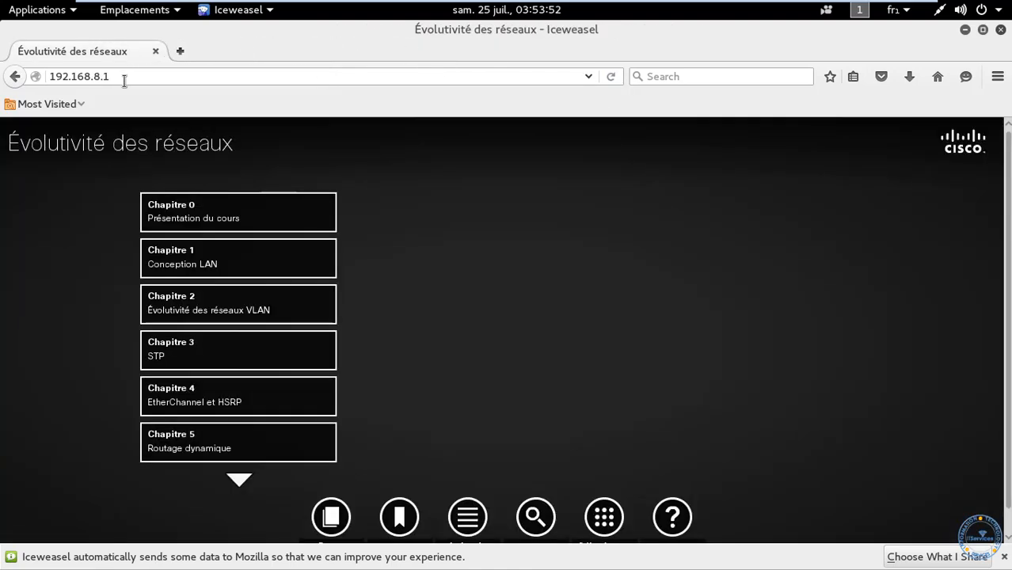
Load the web site at 192.16.8.254 in Iceweasel.
click(125, 77)
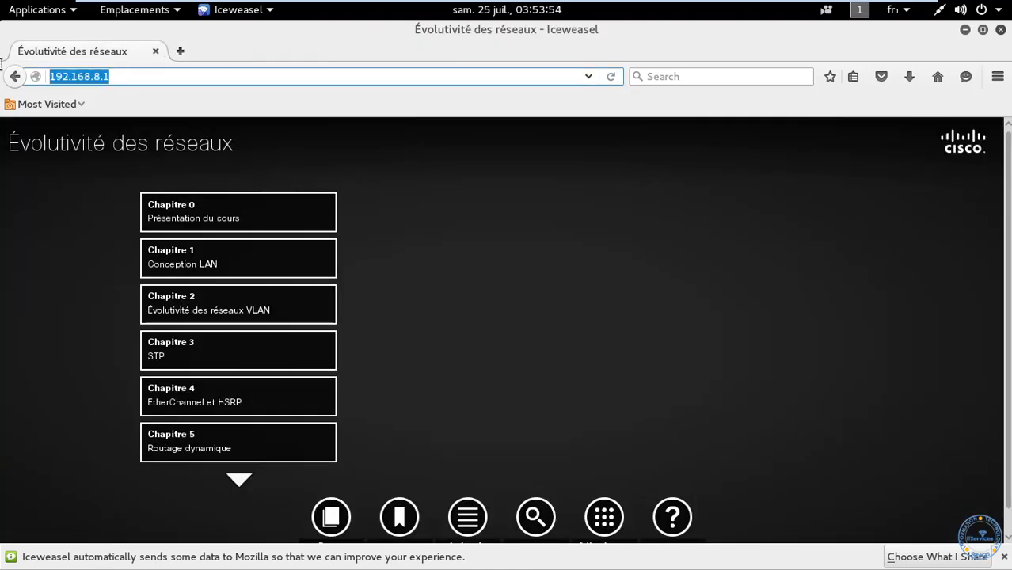
text(192.)
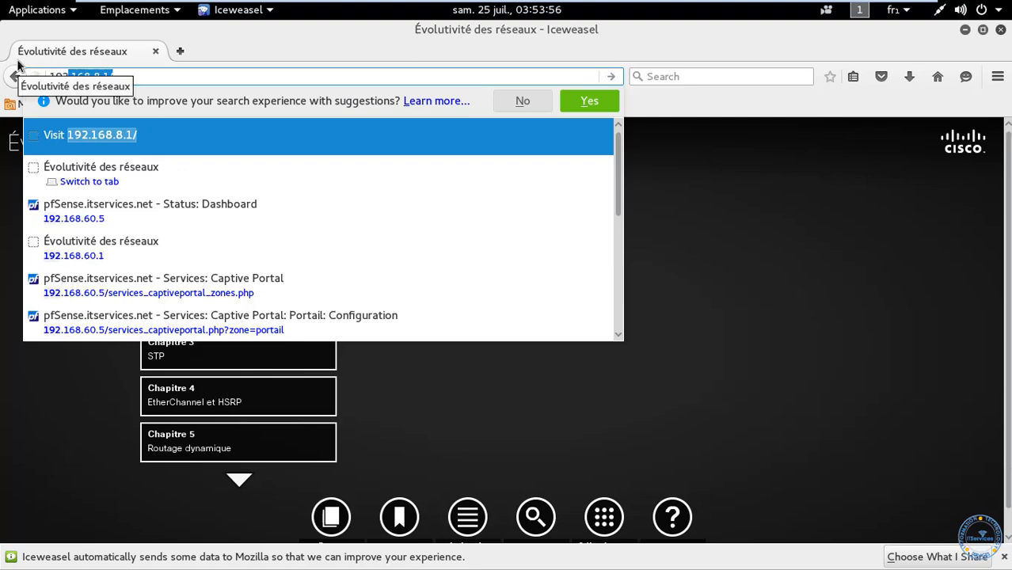
text(16.88)
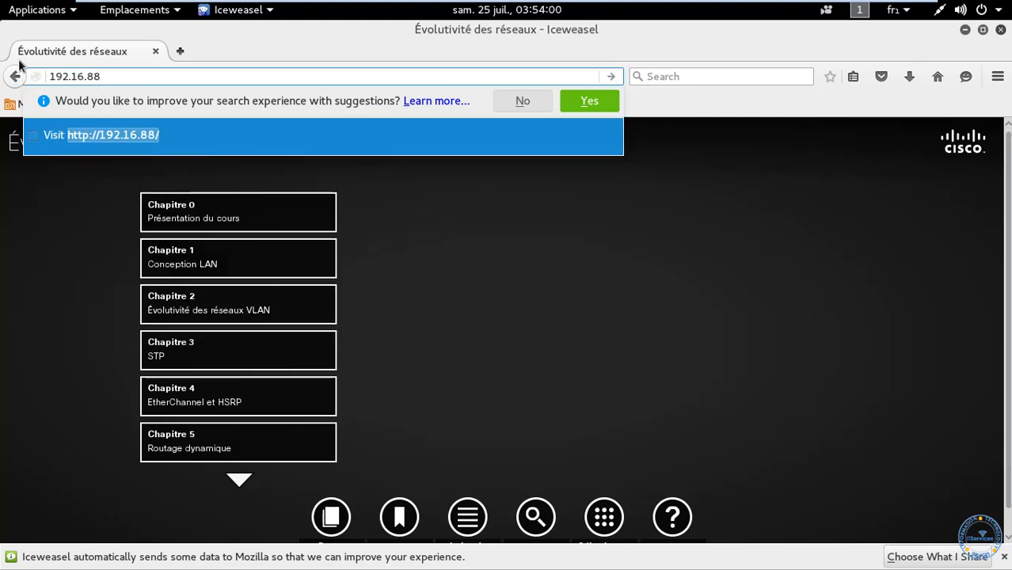
key(BackSpace)
text(.254)
key(Return)
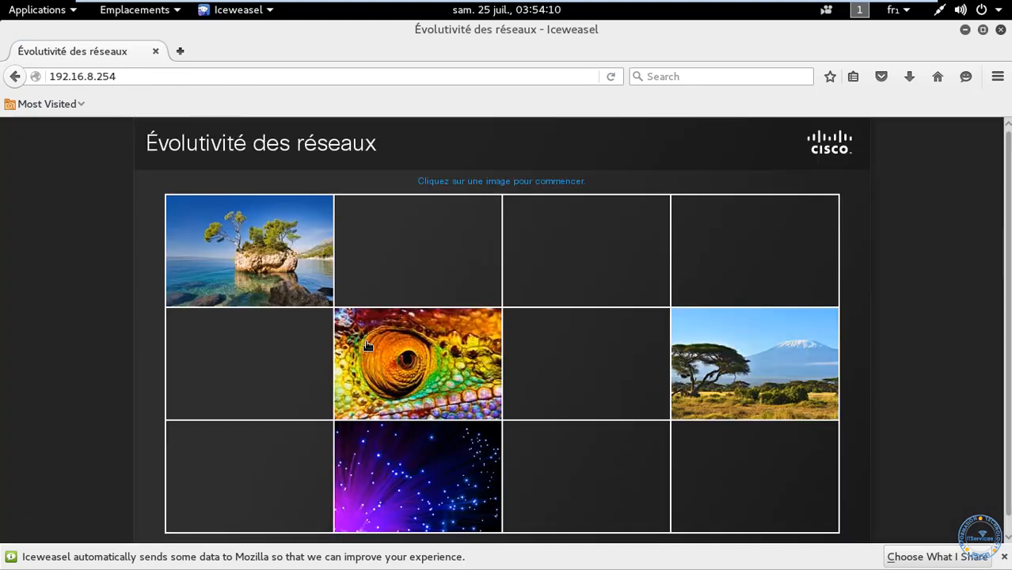
Enter the course through the chameleon eye image and view page 0.0.1.1 Bienvenue under Chapitre 0, section 0.0, rubrique 0.0.1.
click(421, 380)
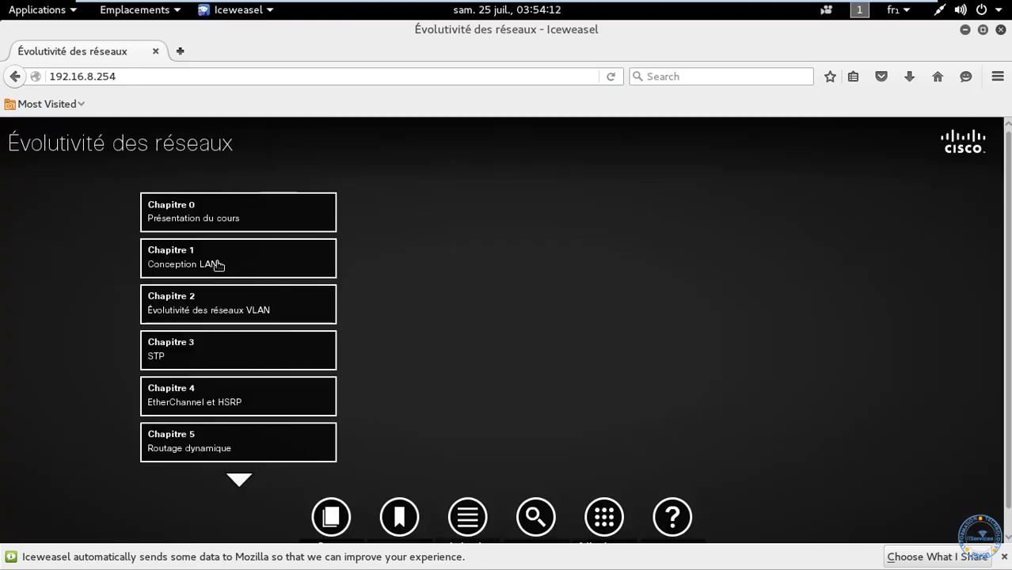
click(267, 220)
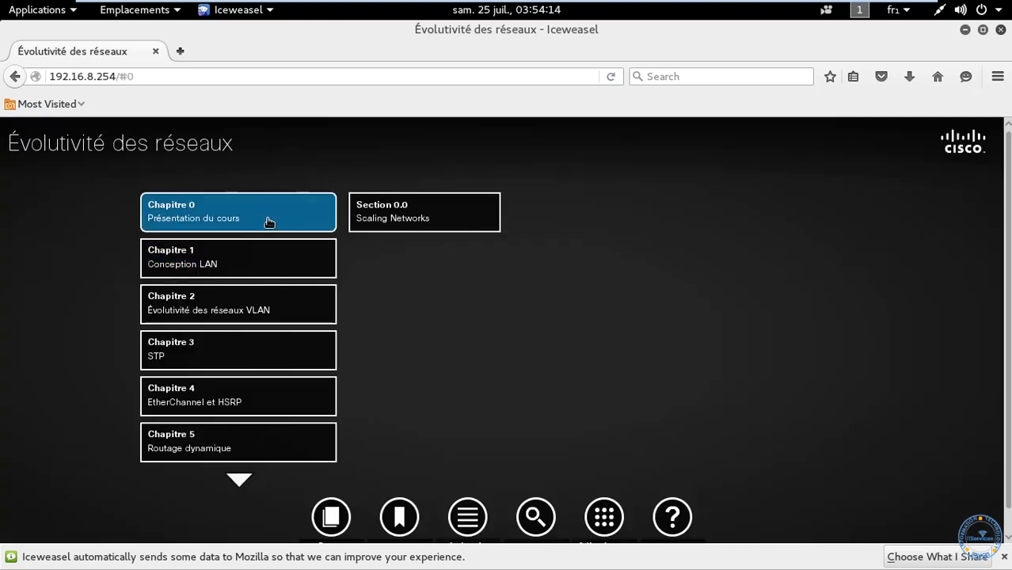
click(393, 227)
click(546, 226)
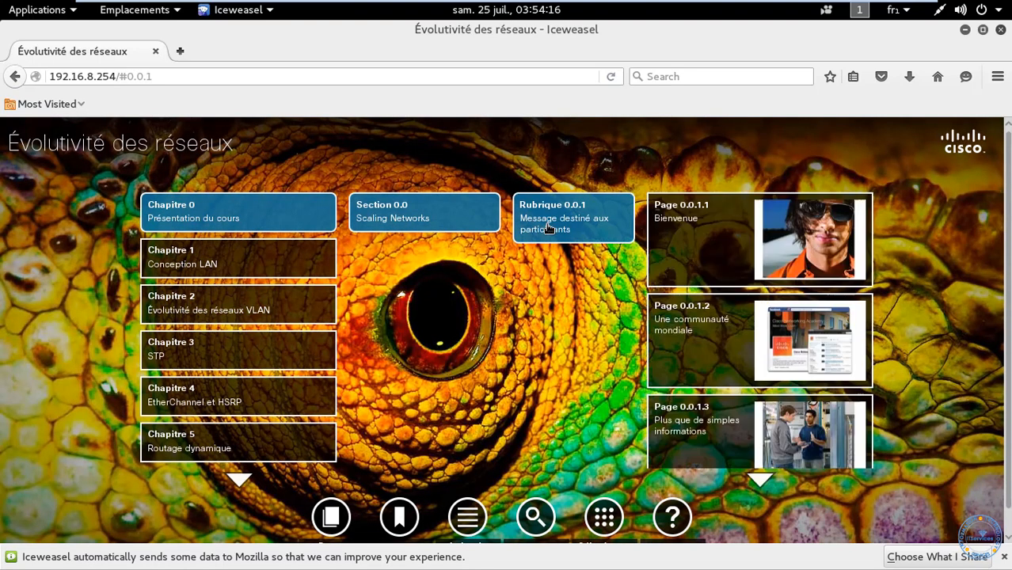
click(711, 268)
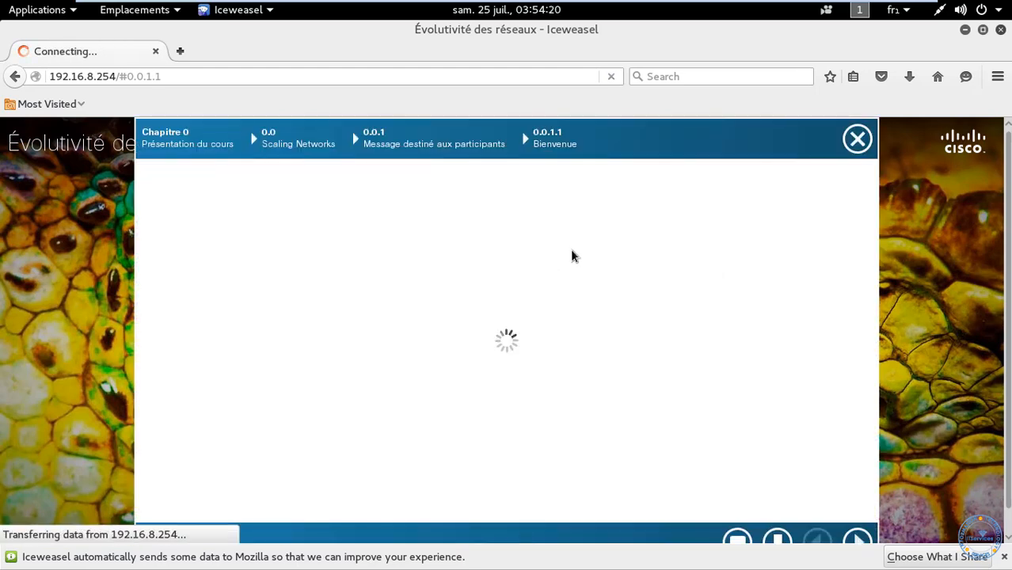
scroll(573, 242, up, 1)
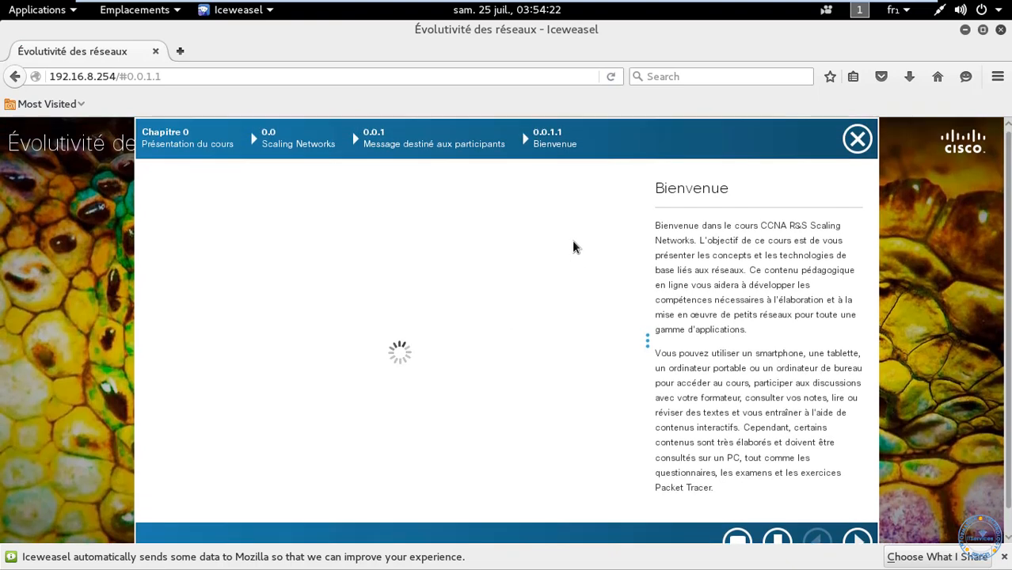
scroll(271, 250, down, 1)
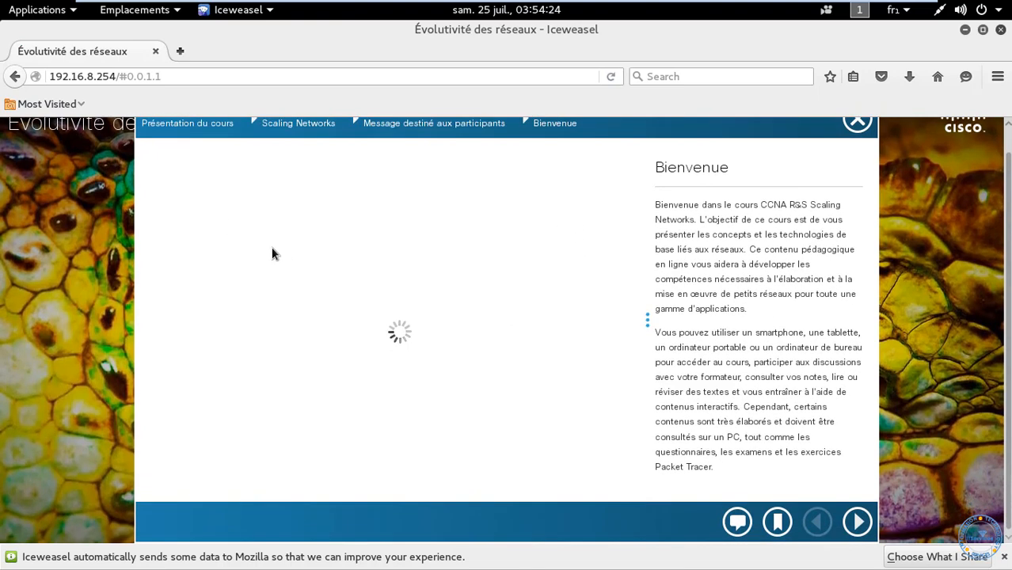
scroll(340, 273, up, 1)
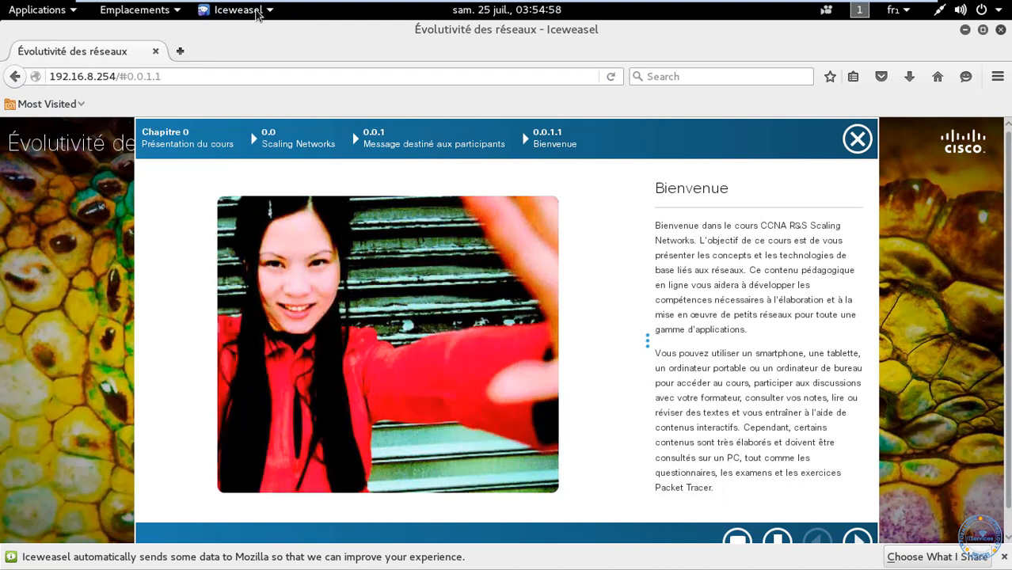
Minimize the browser, run traceroute to 192.16.8.254 in the Kali terminal and examine the addresses of the first two hops.
click(965, 31)
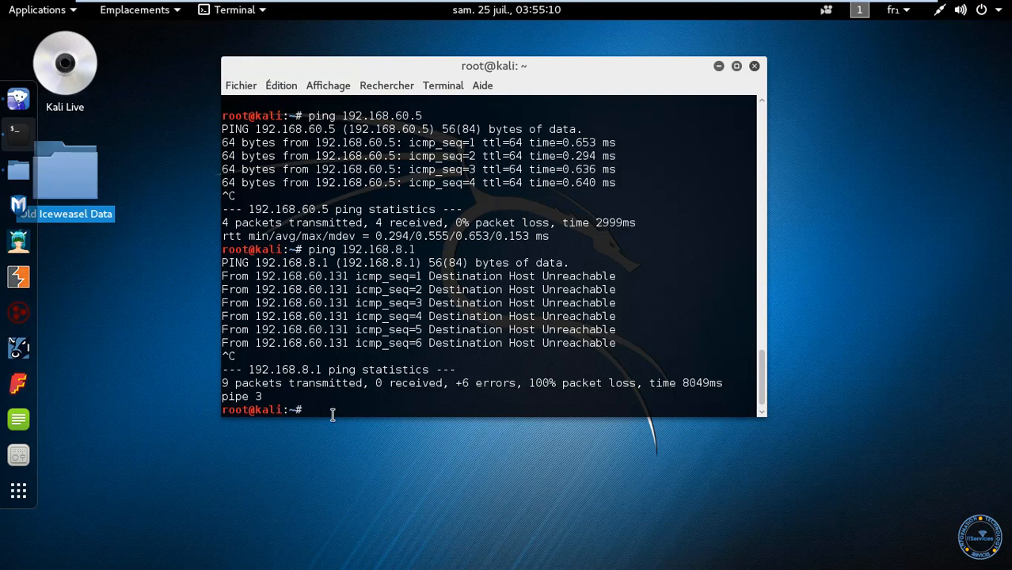
text(trac)
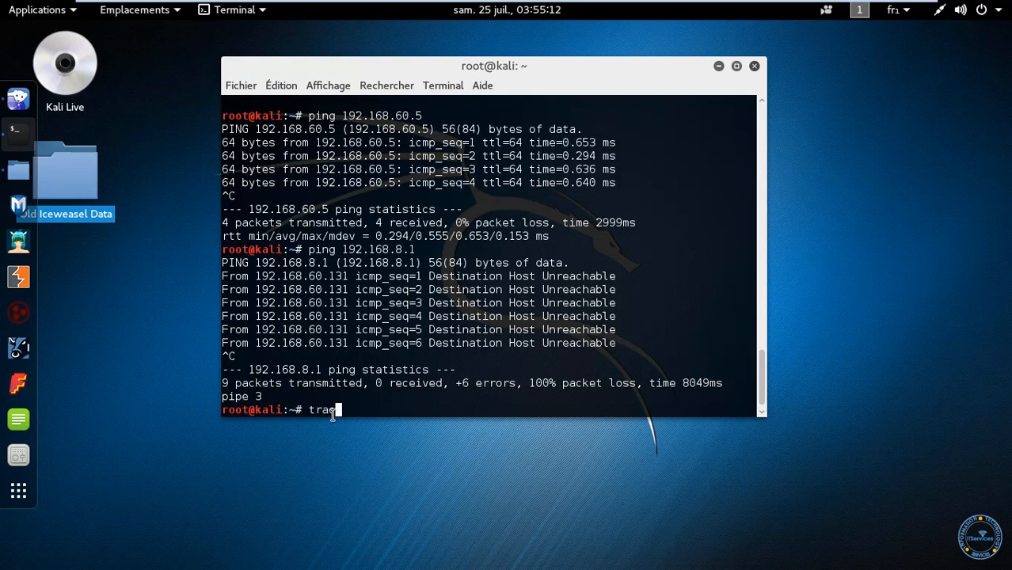
key(Tab)
key(Tab)
key(Tab)
key(Tab)
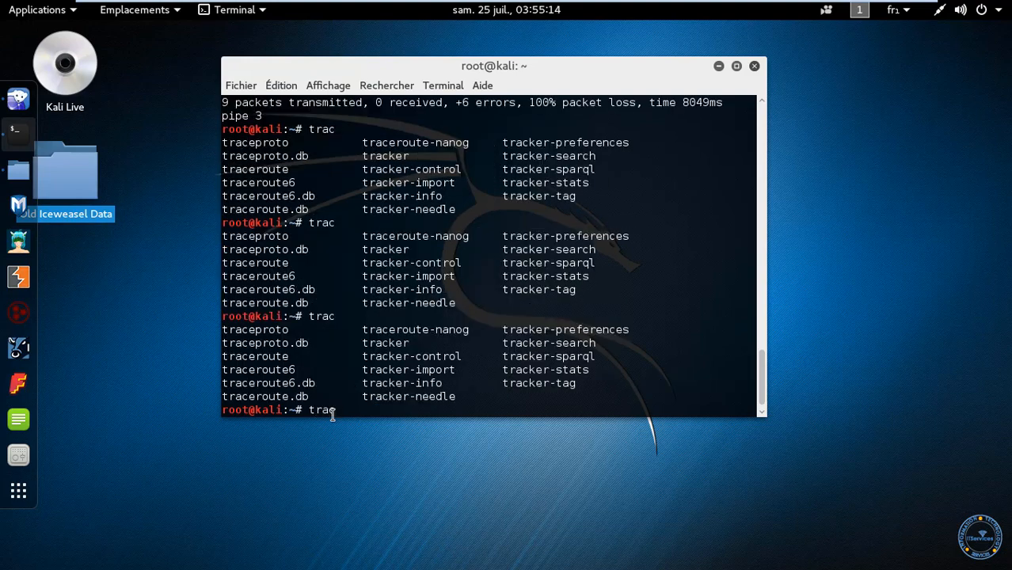
text(eroute 192.16.8.)
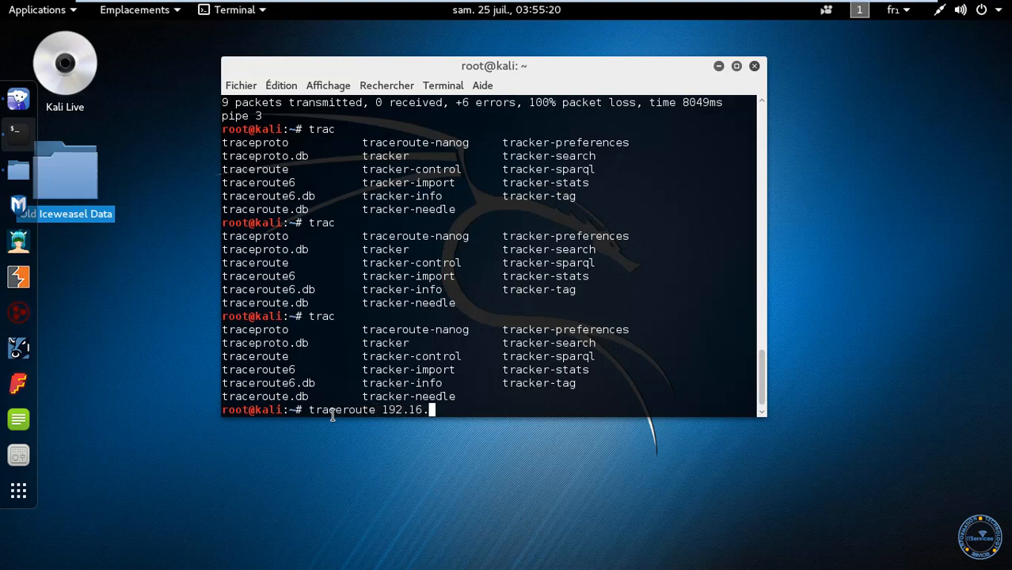
text(254)
key(Return)
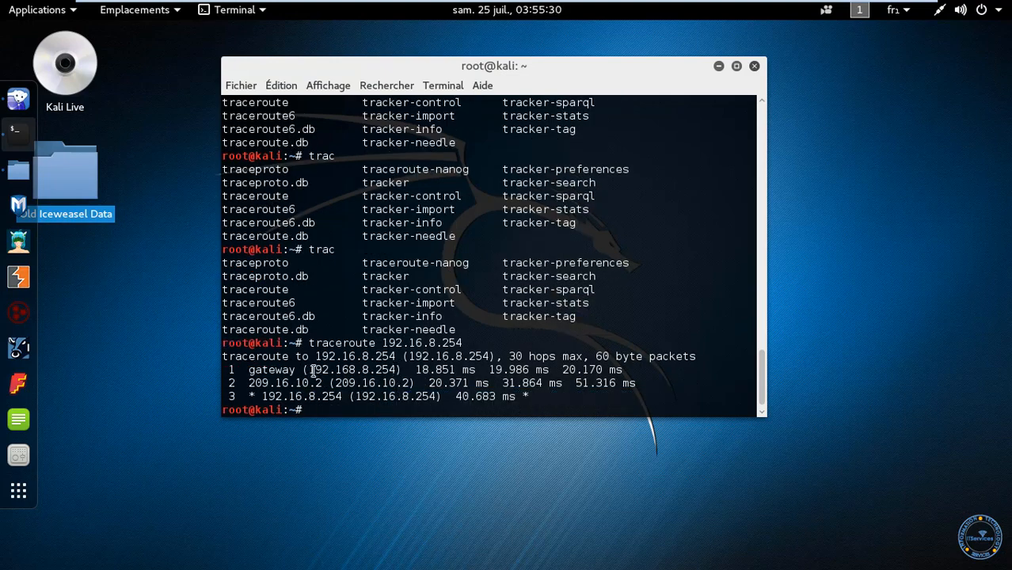
drag(316, 370, 397, 370)
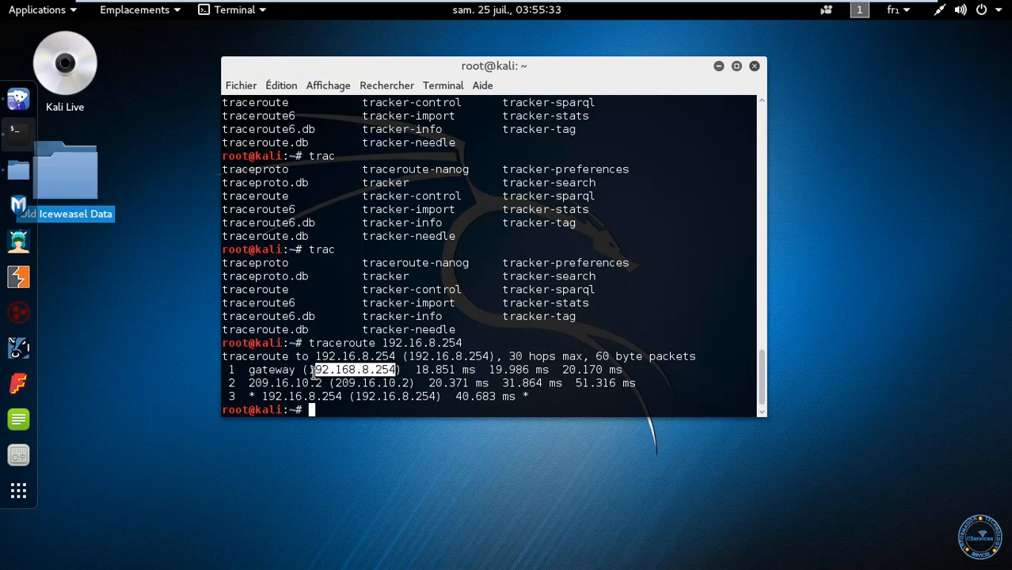
double_click(369, 368)
click(344, 383)
mouse_move(344, 383)
mouse_down()
mouse_move(428, 384)
mouse_move(346, 384)
mouse_up()
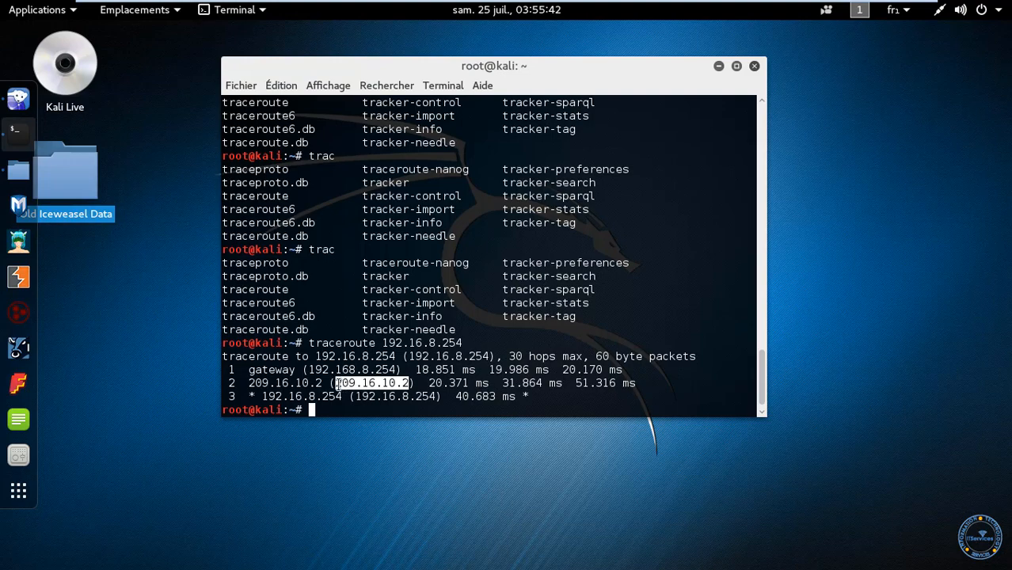
click(348, 384)
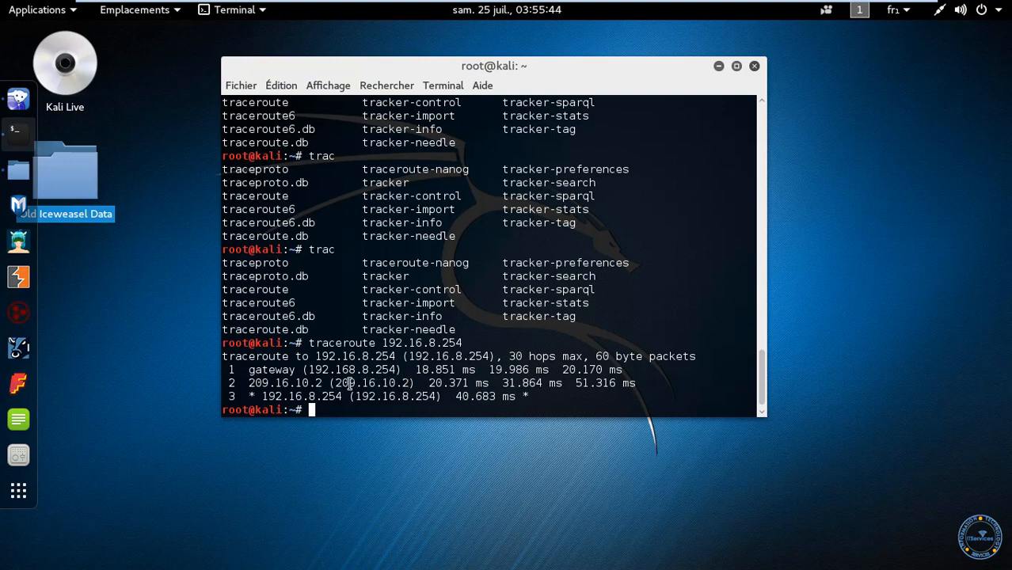
Examine the second hop's address in the traceroute output and display Kali's network interface configuration with ifconfig.
drag(334, 384, 417, 382)
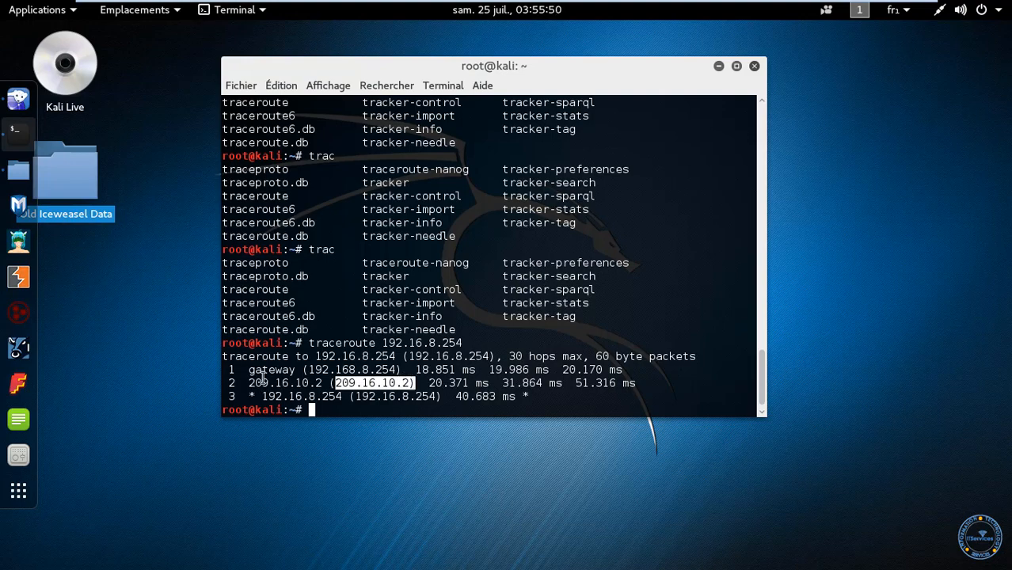
drag(296, 369, 321, 382)
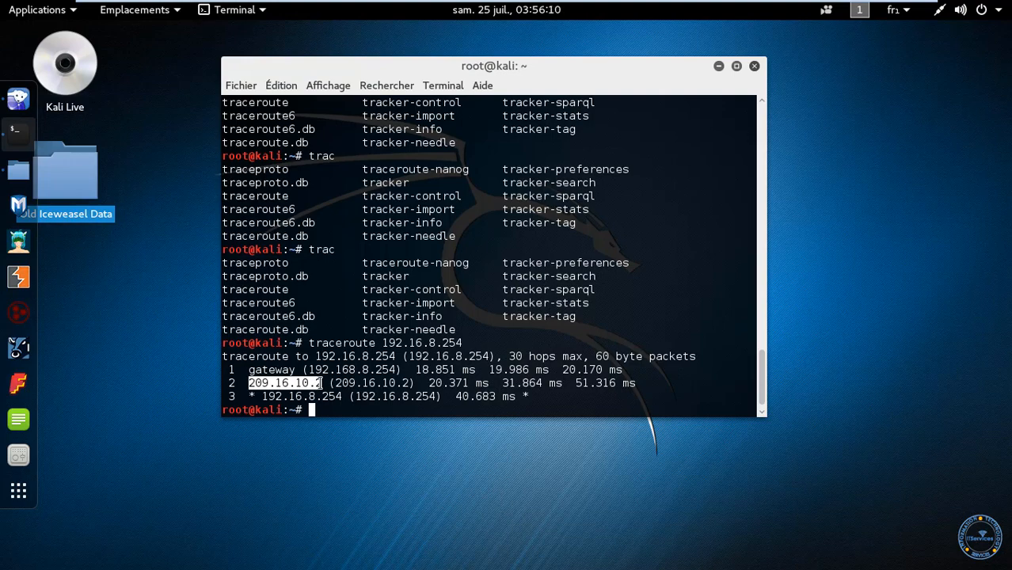
text(ifconfig)
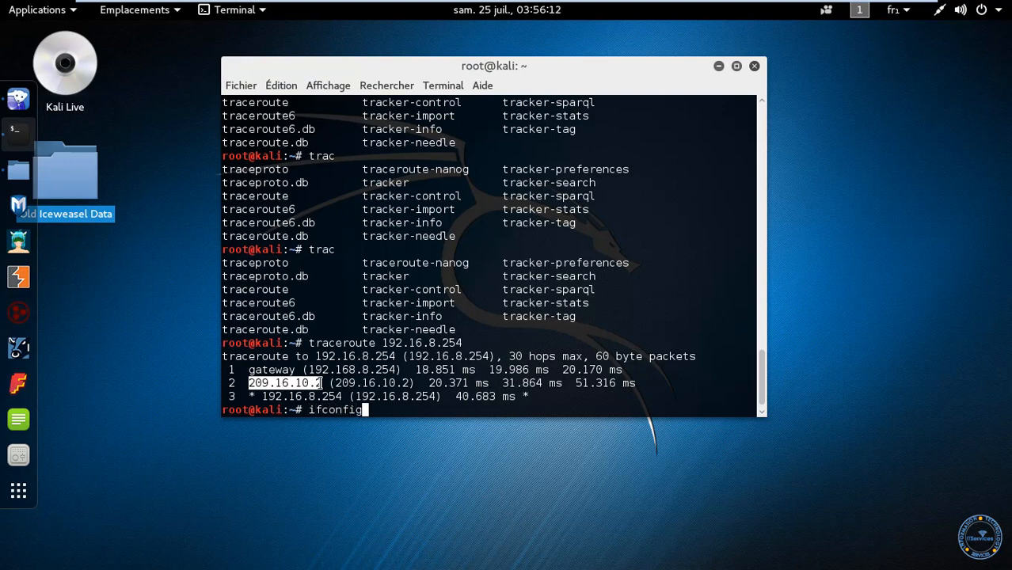
key(Return)
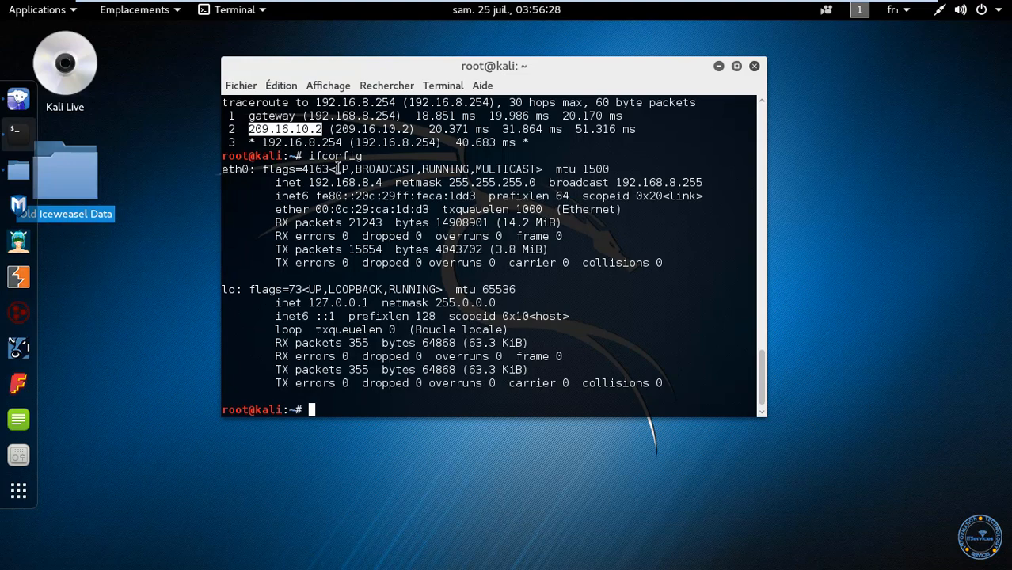
Leave the Kali virtual machine, minimize httpd-vhosts.conf, save and close httpd.conf, and return to the WEB server's address label in GNS3.
mouse_move(478, 3)
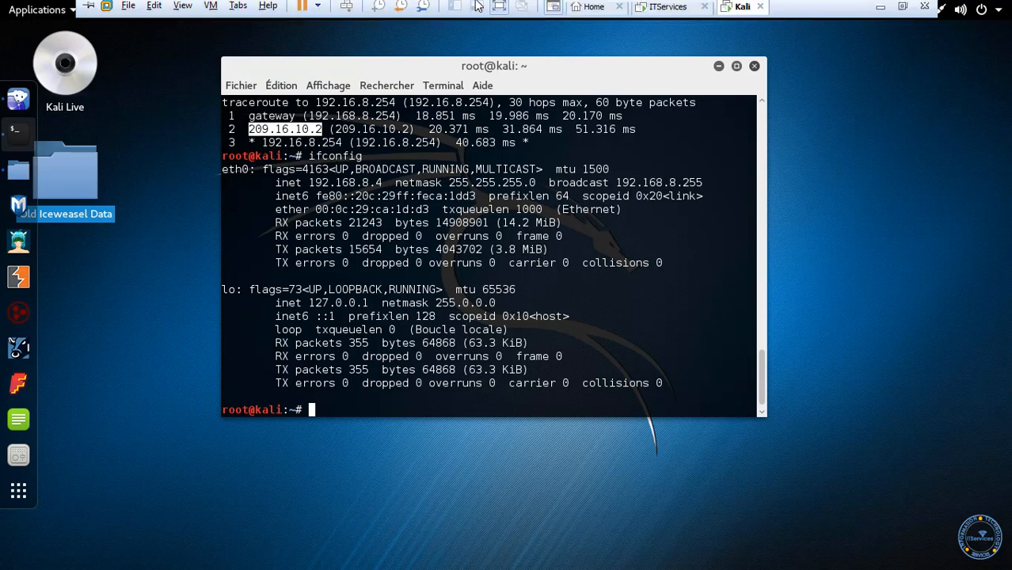
click(887, 13)
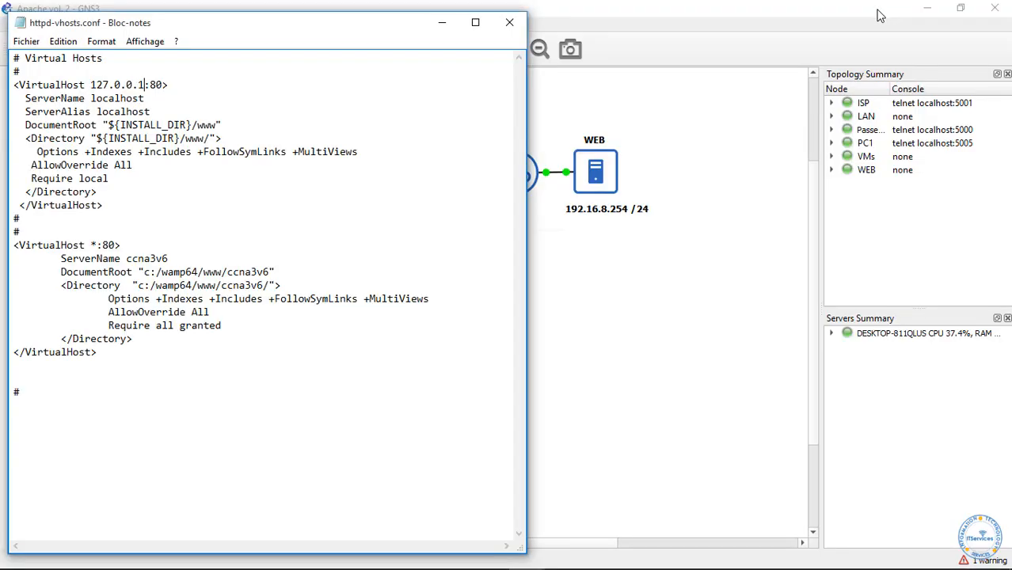
click(442, 31)
click(30, 41)
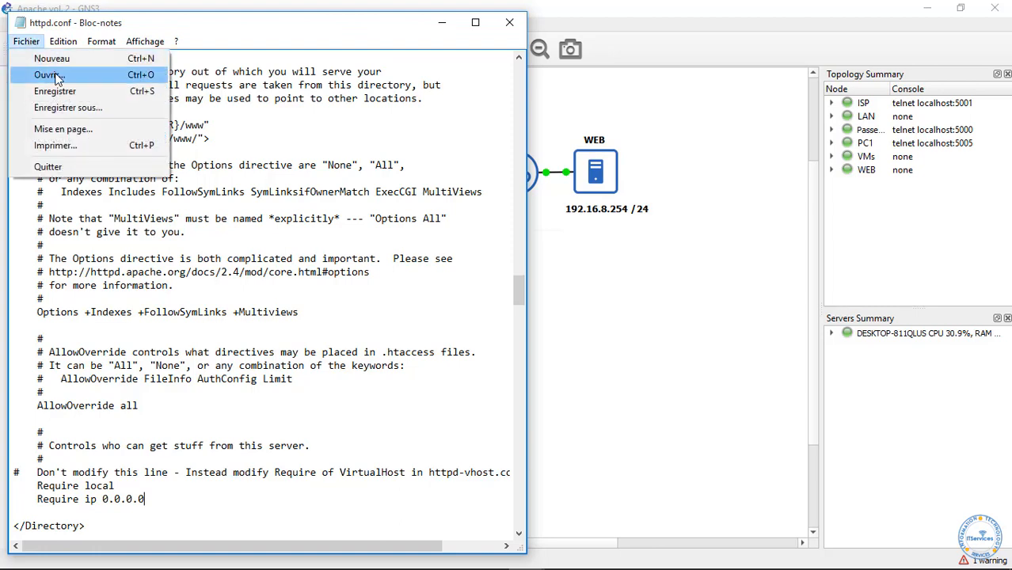
click(47, 90)
click(510, 23)
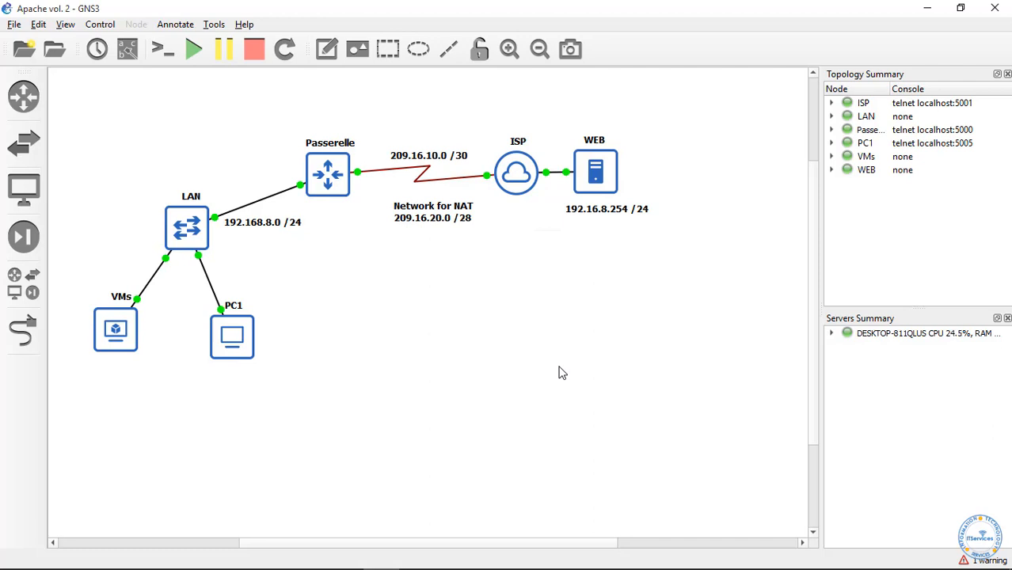
click(574, 211)
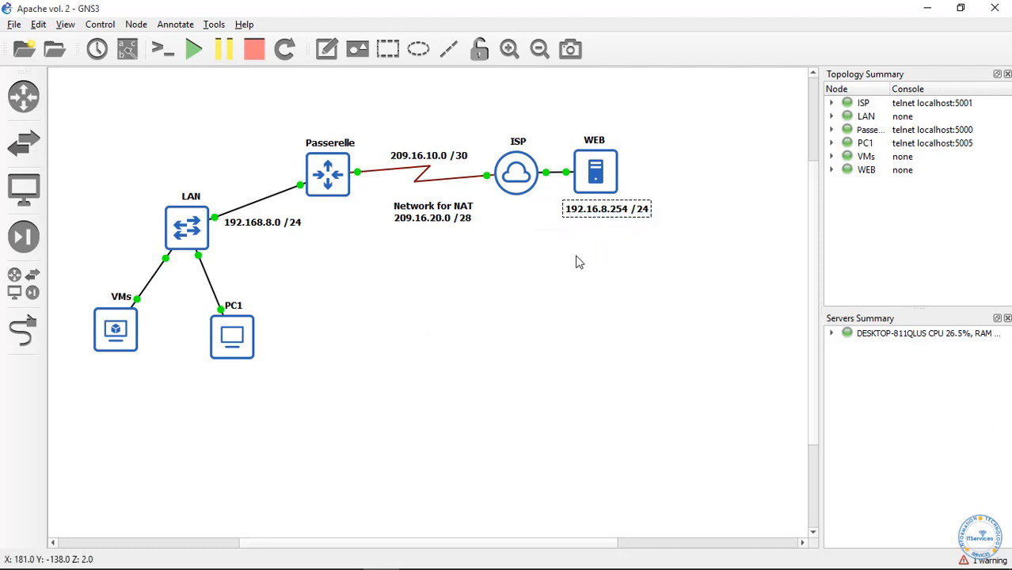